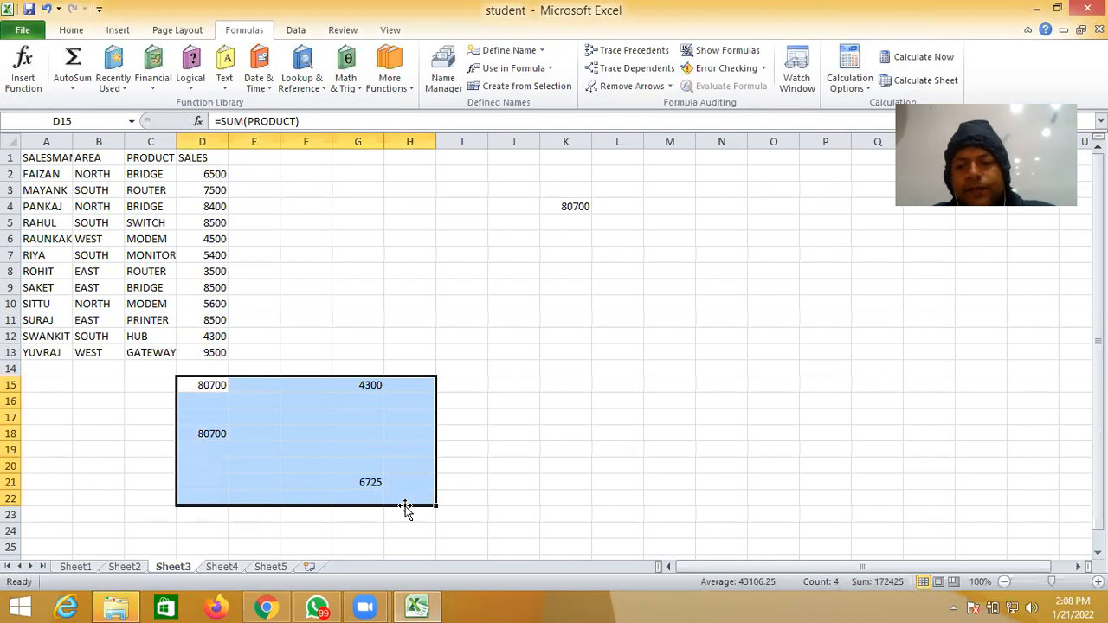
Clear the contents of the cell range D15:H22 and of cell K4 on Sheet3.
{"action": "key", "text": "Delete"}
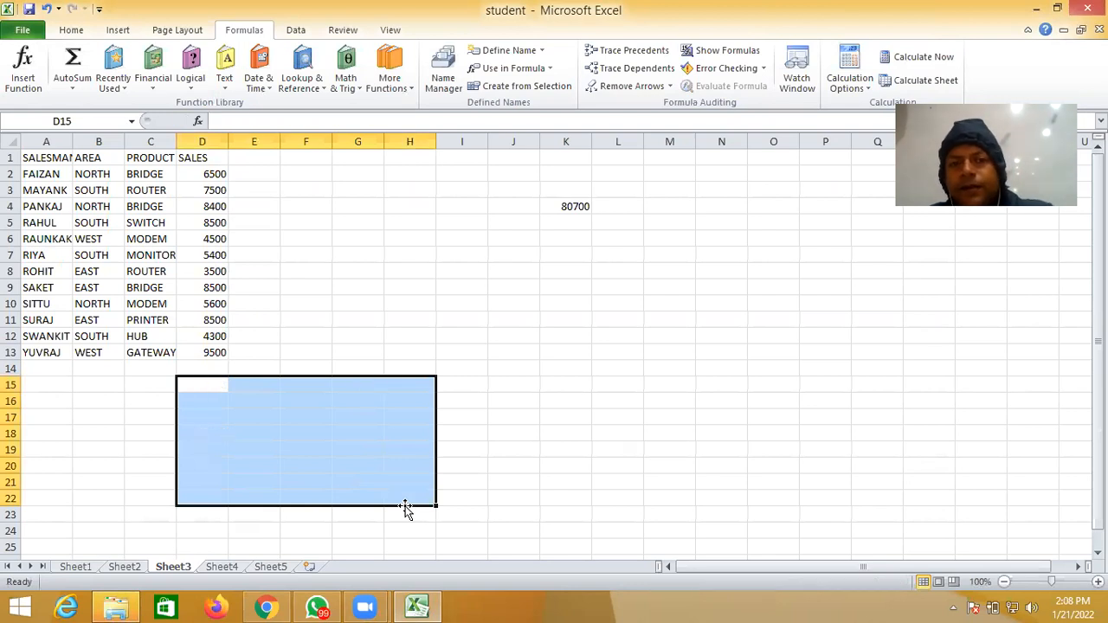
{"action": "left_click", "coordinate": [576, 211]}
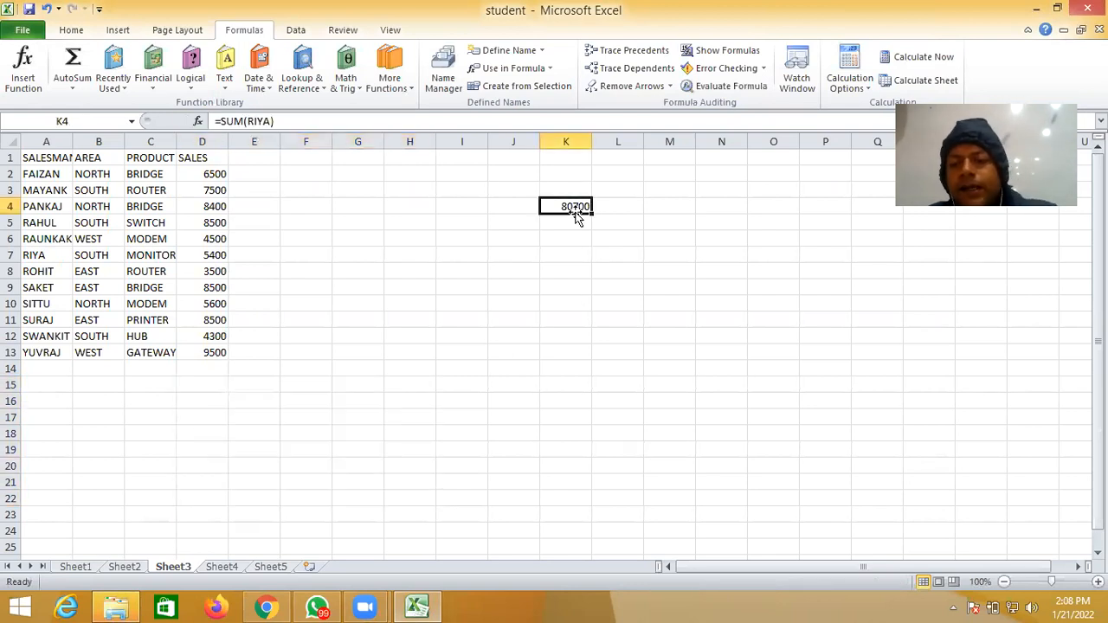
{"action": "key", "text": "Delete"}
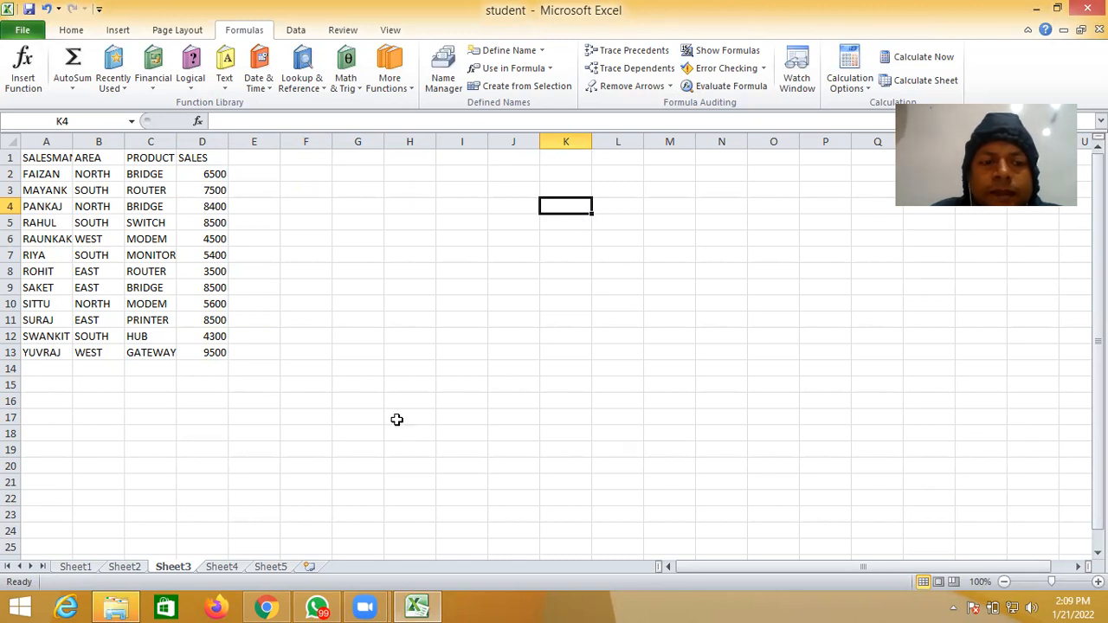
Add a new worksheet after Sheet5 and merge and center cells A1:H1 on it.
{"action": "left_click", "coordinate": [270, 566]}
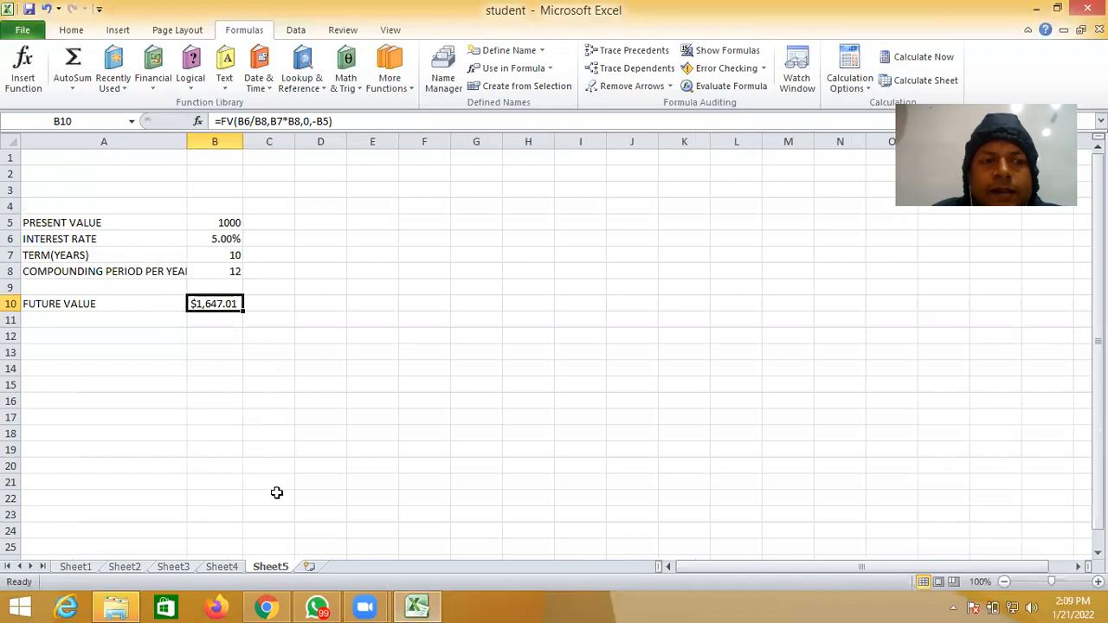
{"action": "left_click", "coordinate": [309, 568]}
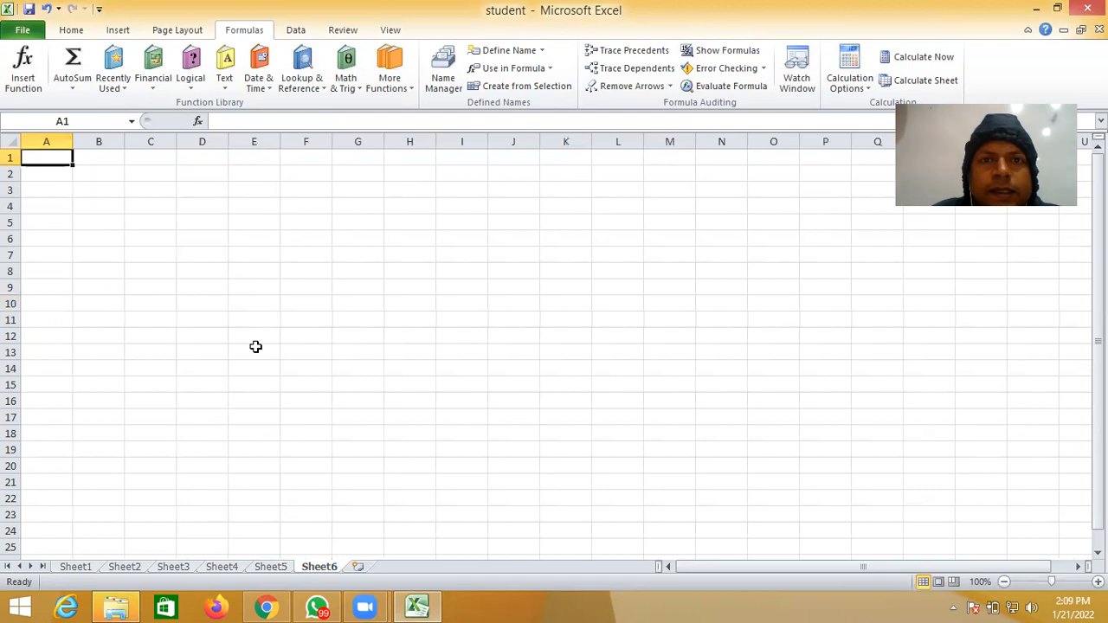
{"action": "left_click", "coordinate": [180, 217]}
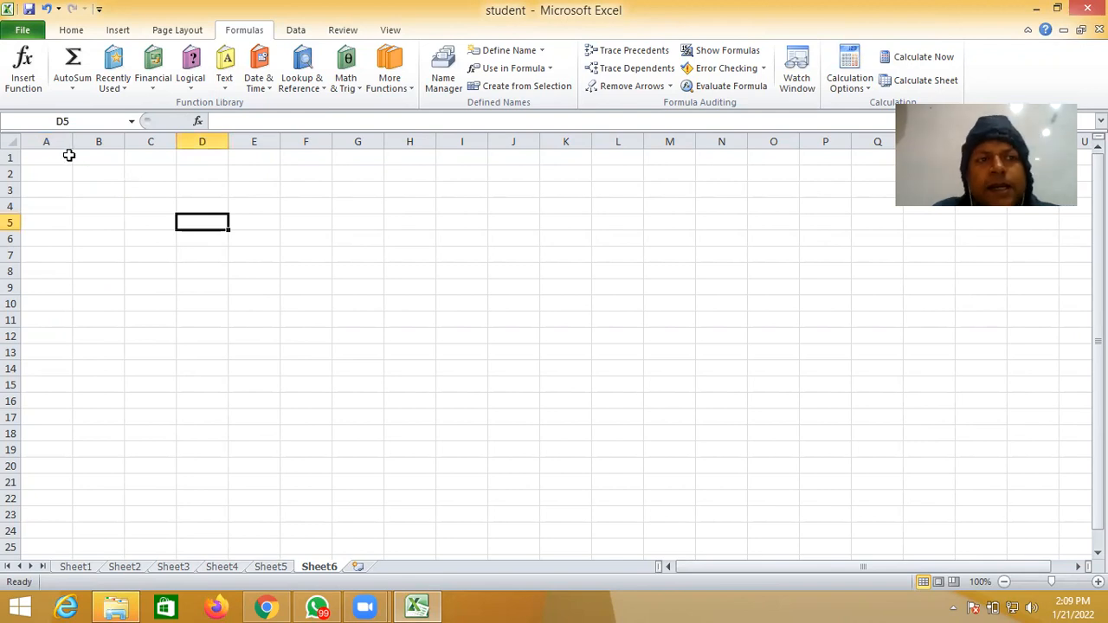
{"action": "left_click_drag", "start_coordinate": [60, 157], "coordinate": [402, 158]}
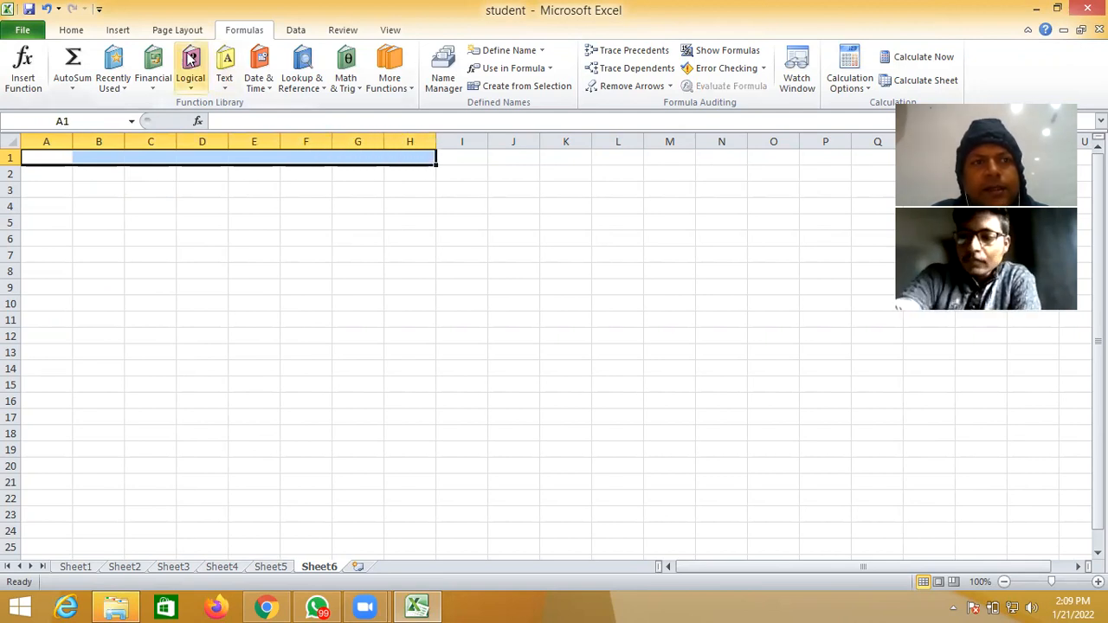
{"action": "left_click", "coordinate": [71, 31]}
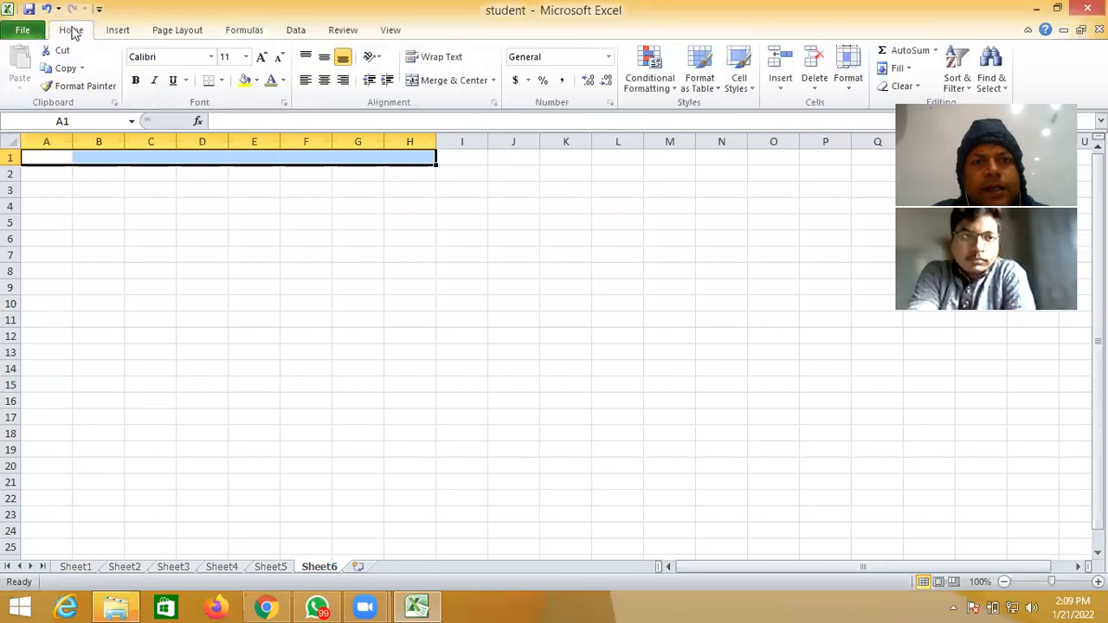
{"action": "left_click", "coordinate": [441, 80]}
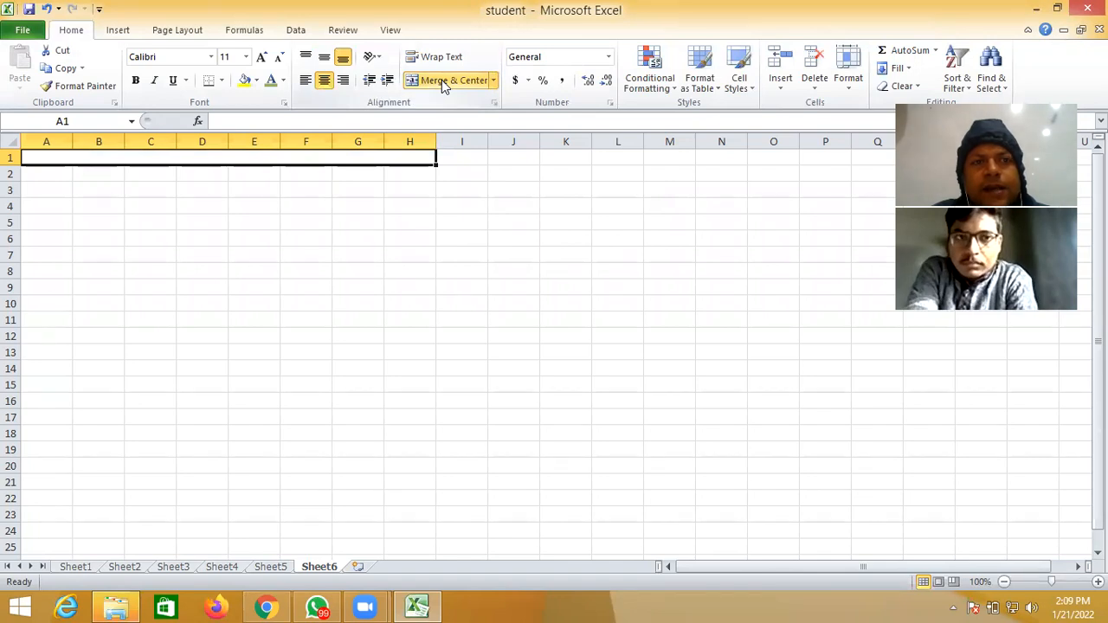
Set the merged cell A1 to font size 20 with a red font color.
{"action": "left_click", "coordinate": [247, 57]}
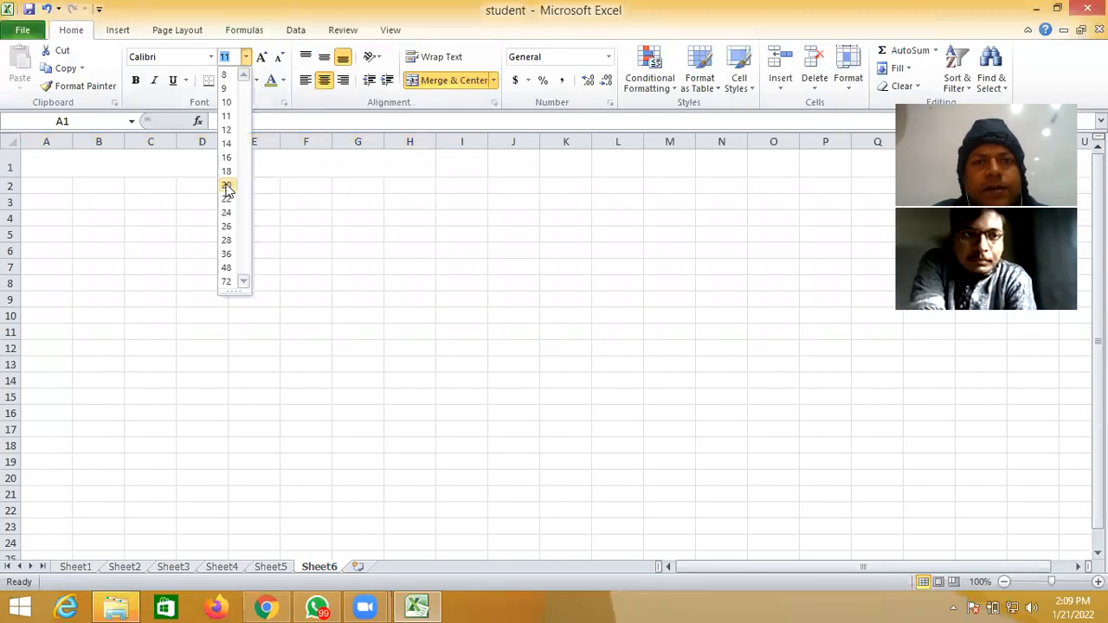
{"action": "left_click", "coordinate": [227, 186]}
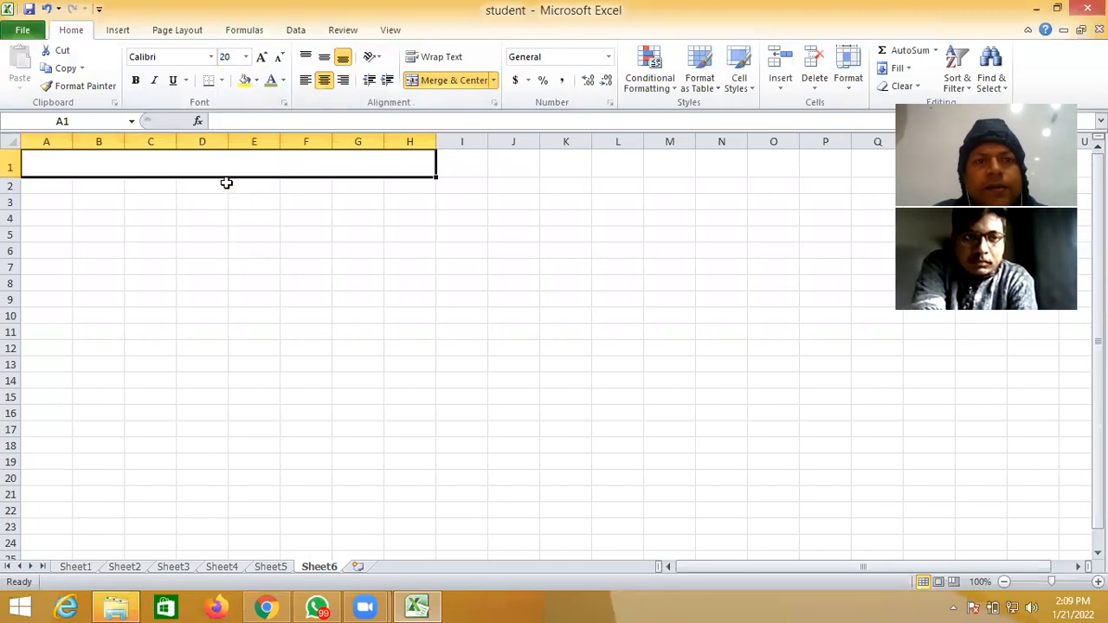
{"action": "left_click", "coordinate": [285, 82]}
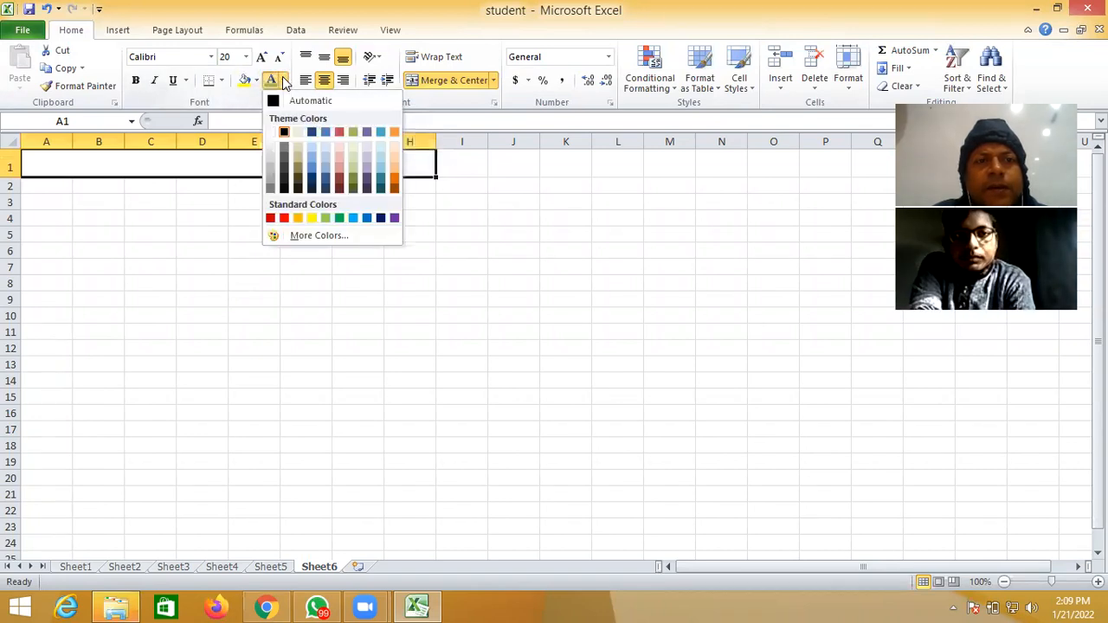
{"action": "left_click", "coordinate": [286, 222]}
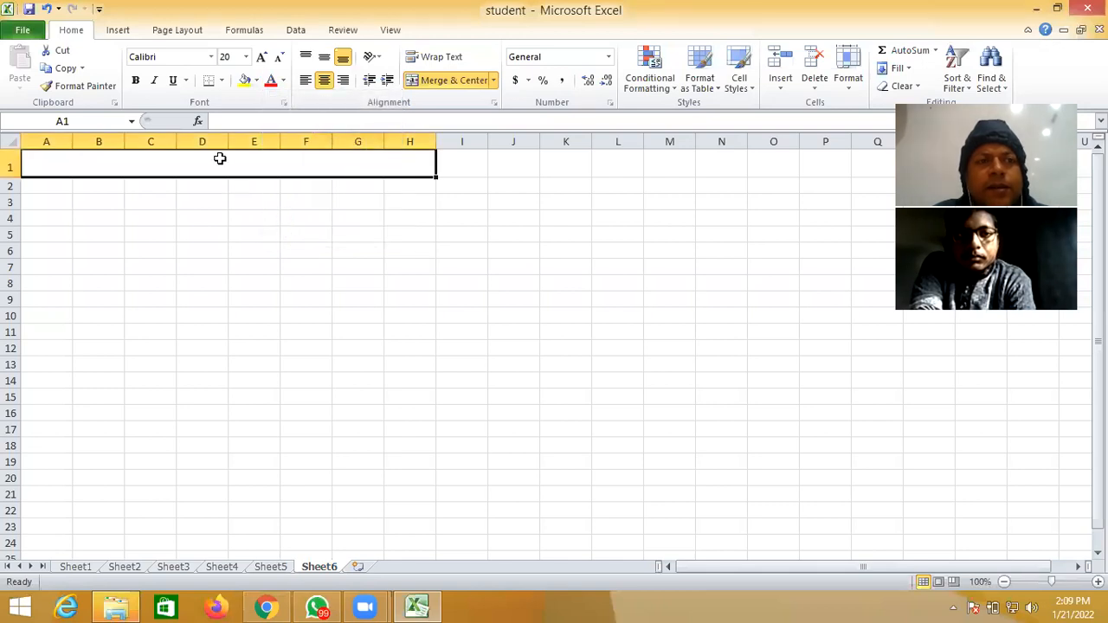
Enter the title PRODUCT DETAIL in the merged cell A1.
{"action": "type", "text": "P"}
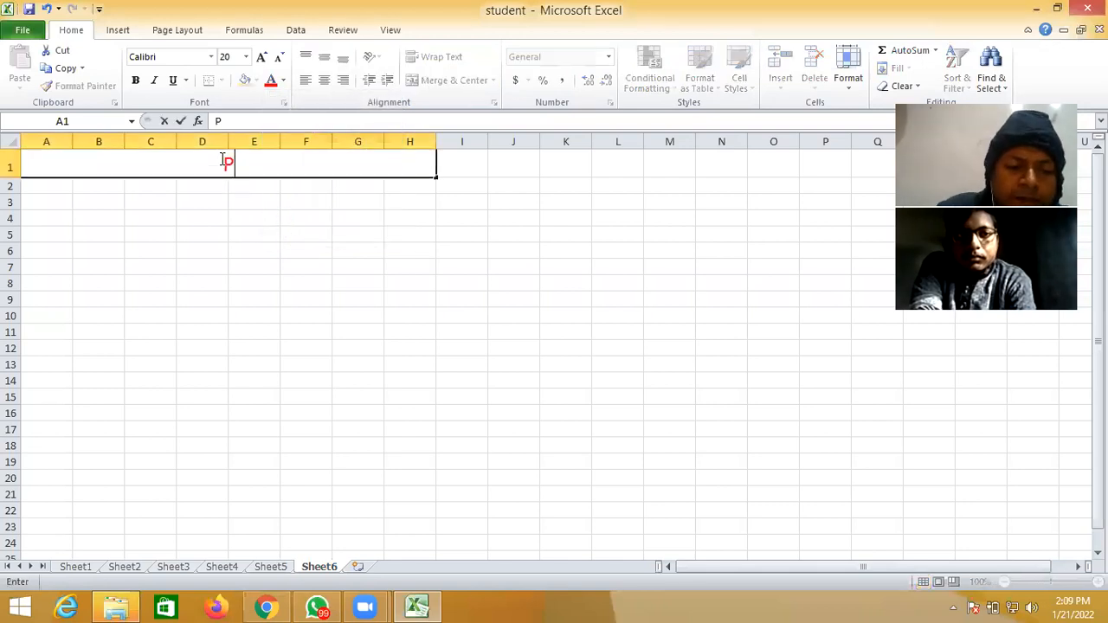
{"action": "type", "text": "ROD"}
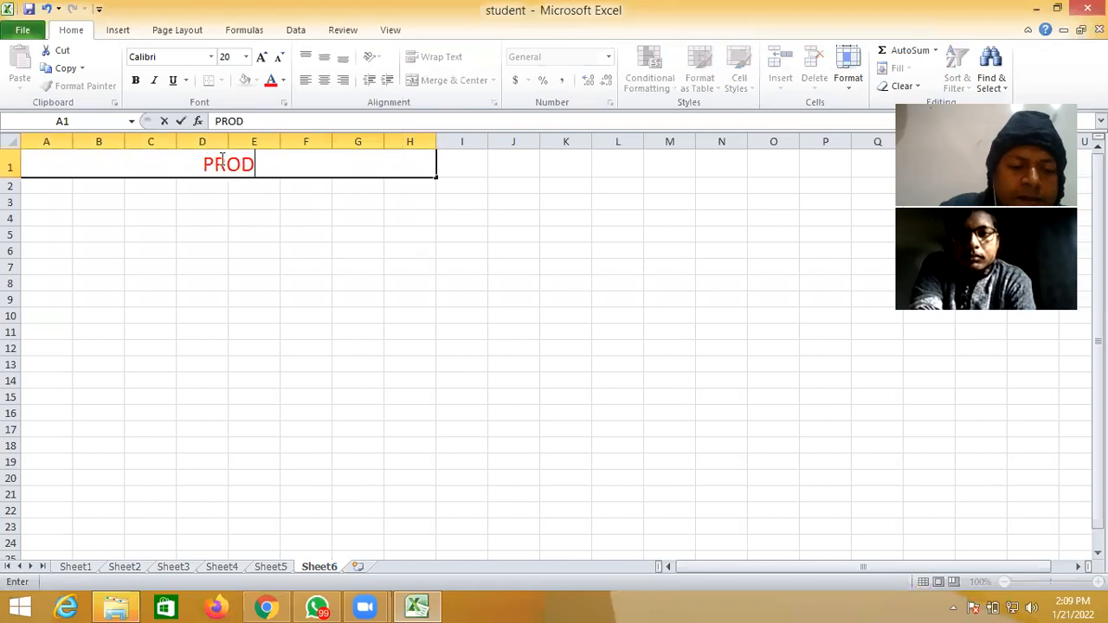
{"action": "type", "text": "UCT DETAIL"}
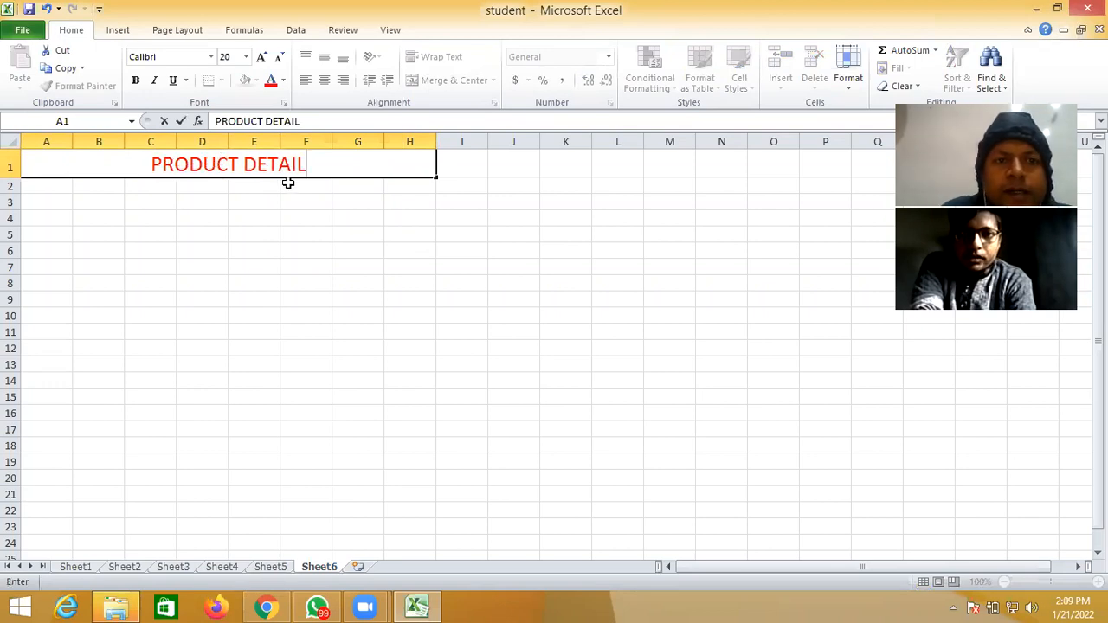
{"action": "left_click", "coordinate": [334, 218]}
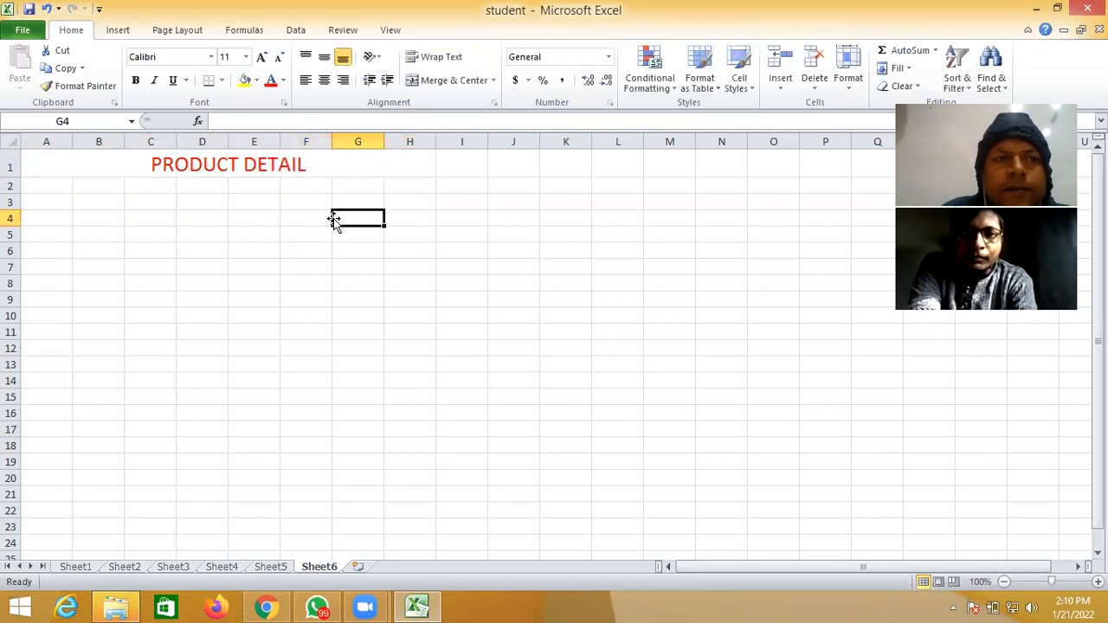
Make the PRODUCT DETAIL title bold and italic, trying an underline and removing it again.
{"action": "left_click", "coordinate": [273, 166]}
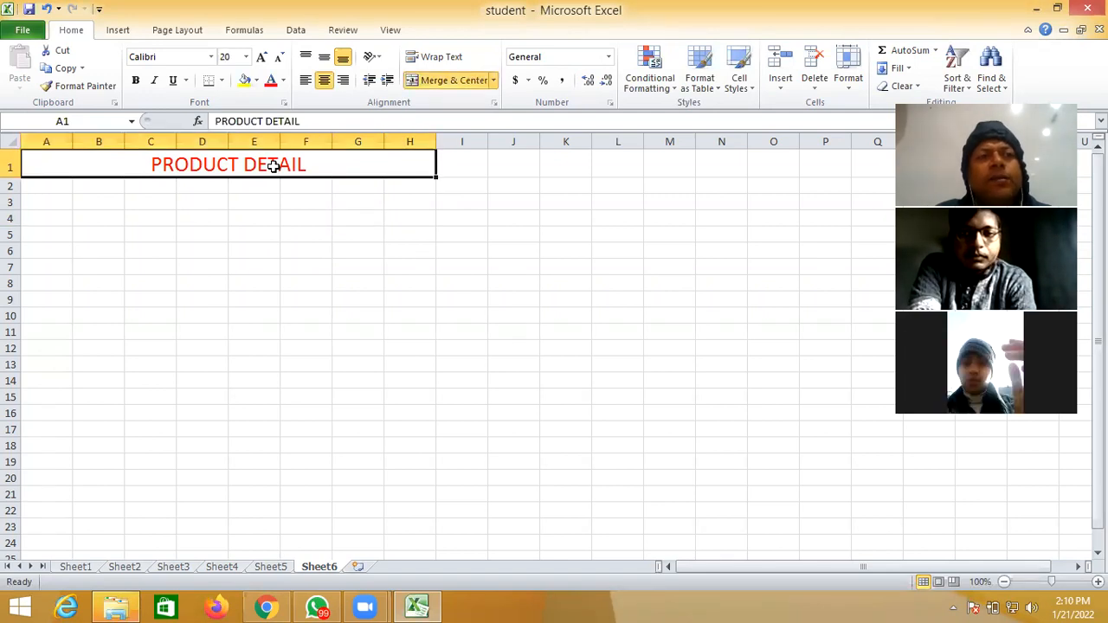
{"action": "left_click", "coordinate": [135, 82]}
{"action": "left_click", "coordinate": [153, 83]}
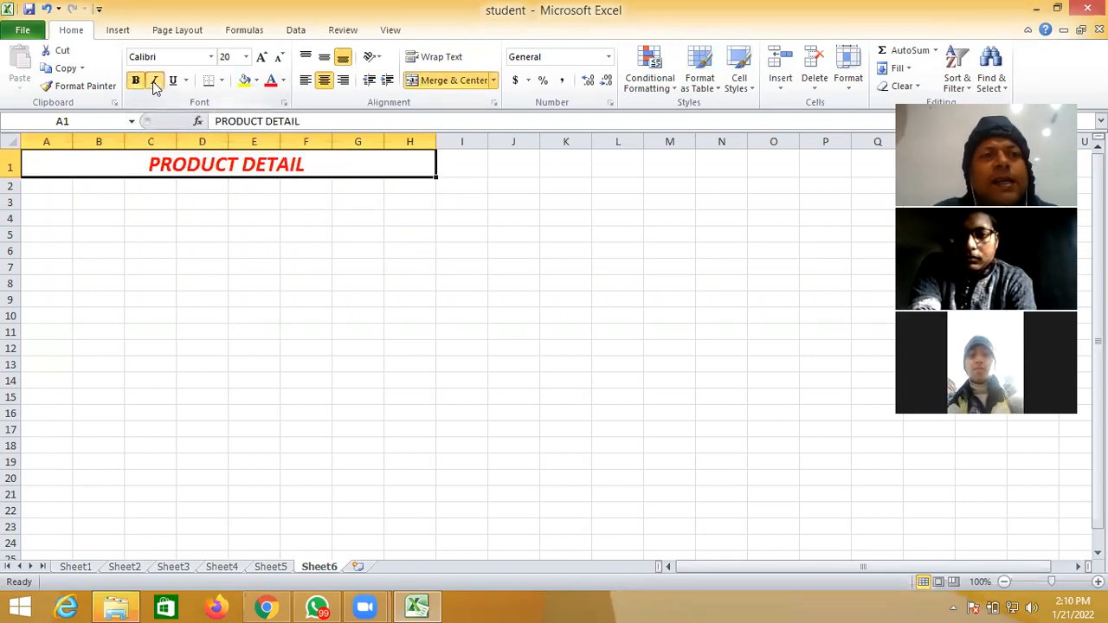
{"action": "left_click", "coordinate": [173, 80]}
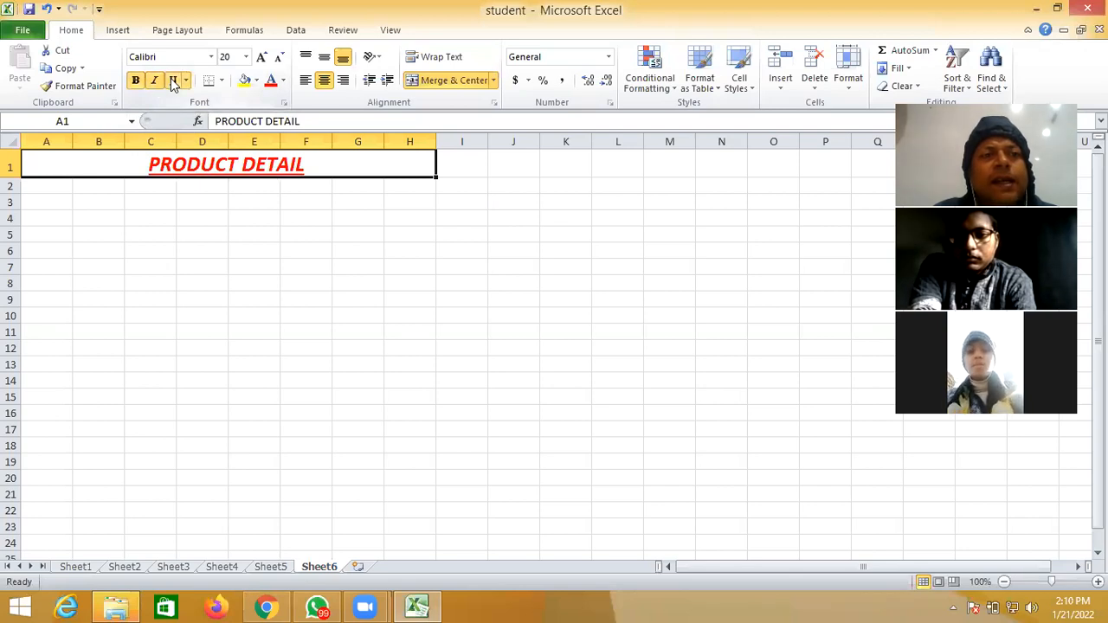
{"action": "left_click", "coordinate": [172, 81]}
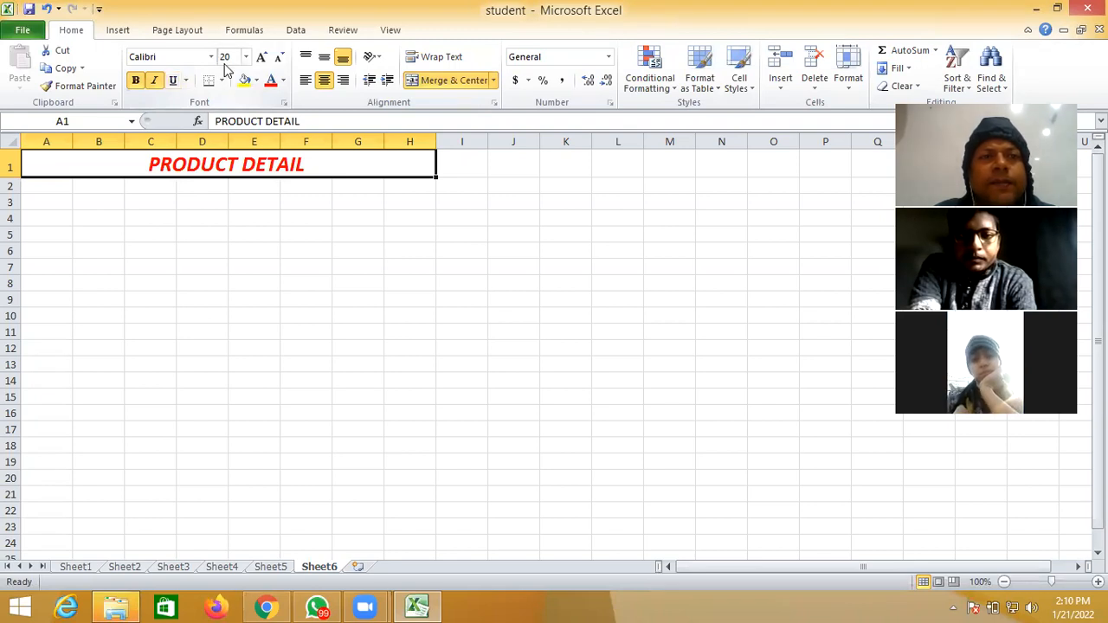
Fill the title cell with blue and enlarge its font size to 24.
{"action": "left_click", "coordinate": [255, 80]}
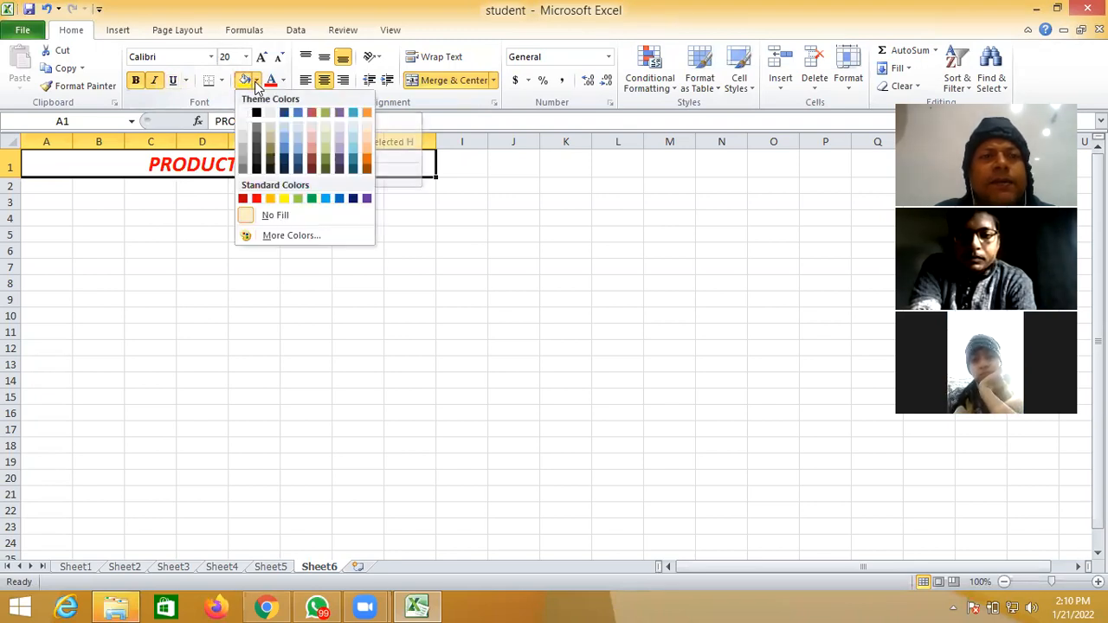
{"action": "left_click", "coordinate": [297, 113]}
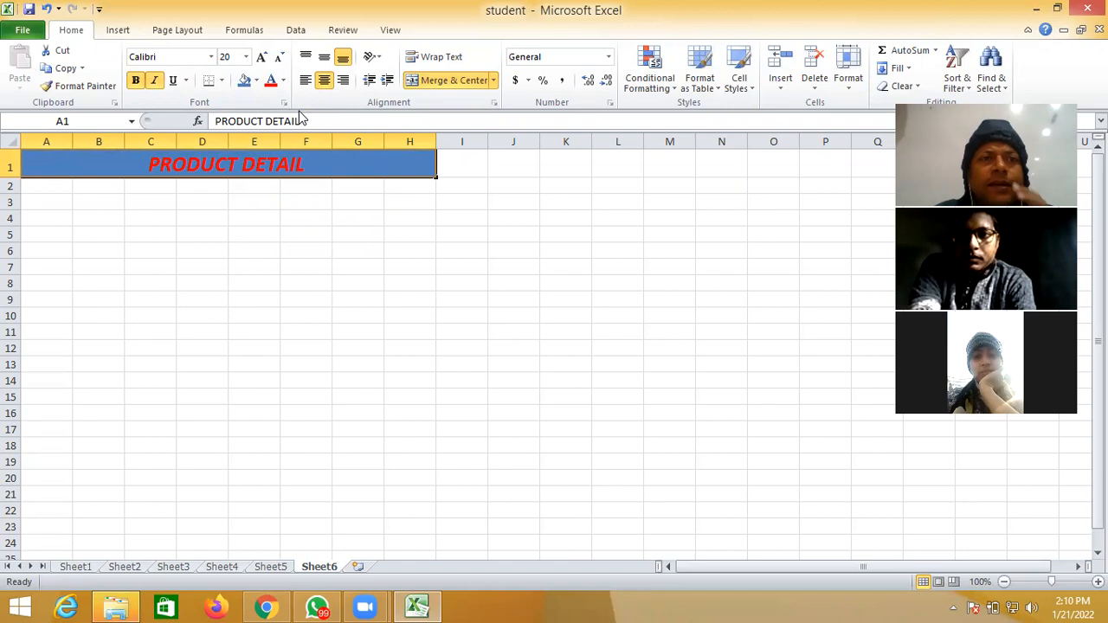
{"action": "left_click", "coordinate": [263, 57]}
{"action": "left_click", "coordinate": [264, 57]}
{"action": "left_click", "coordinate": [263, 57]}
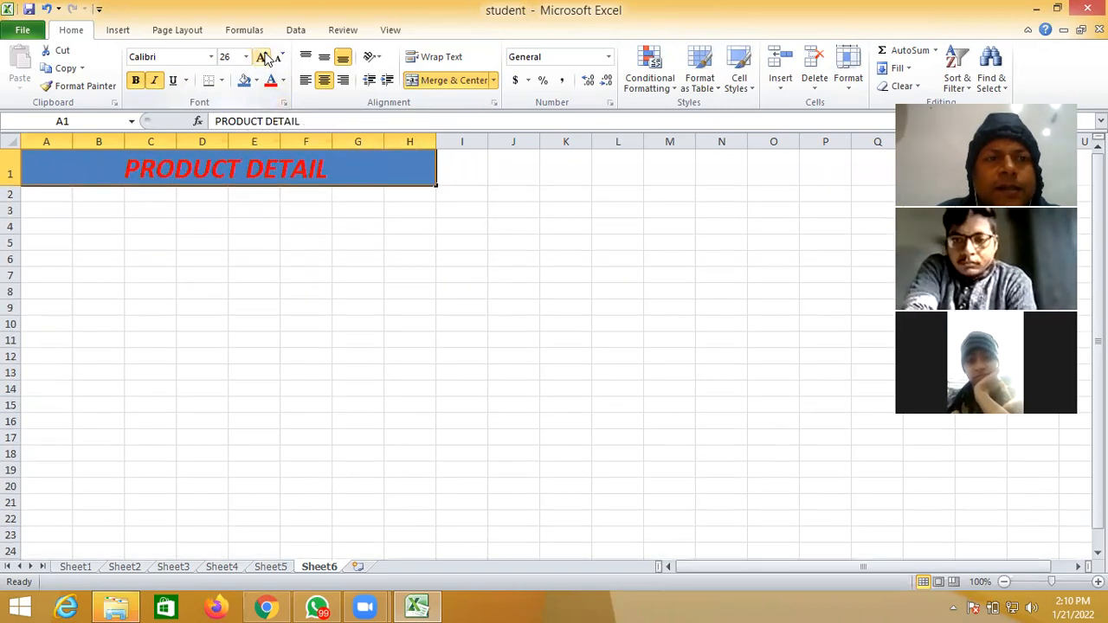
{"action": "left_click", "coordinate": [280, 57]}
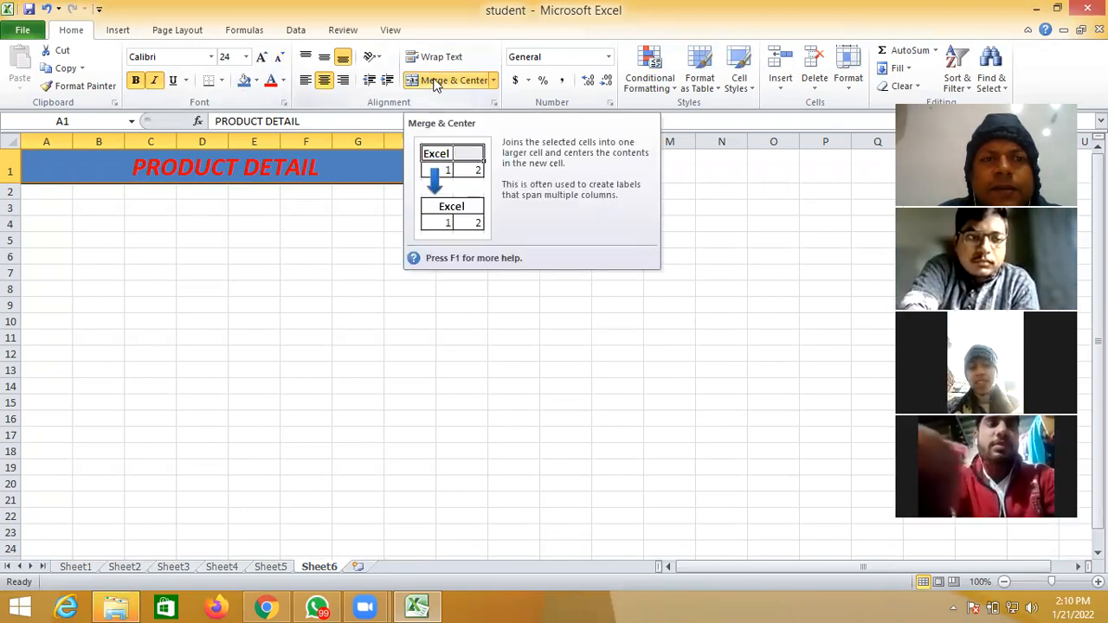
Try the Angle Counterclockwise, Vertical Text, Rotate Text Down and Angle Clockwise orientations on the title, and return it to horizontal text.
{"action": "left_click", "coordinate": [374, 61]}
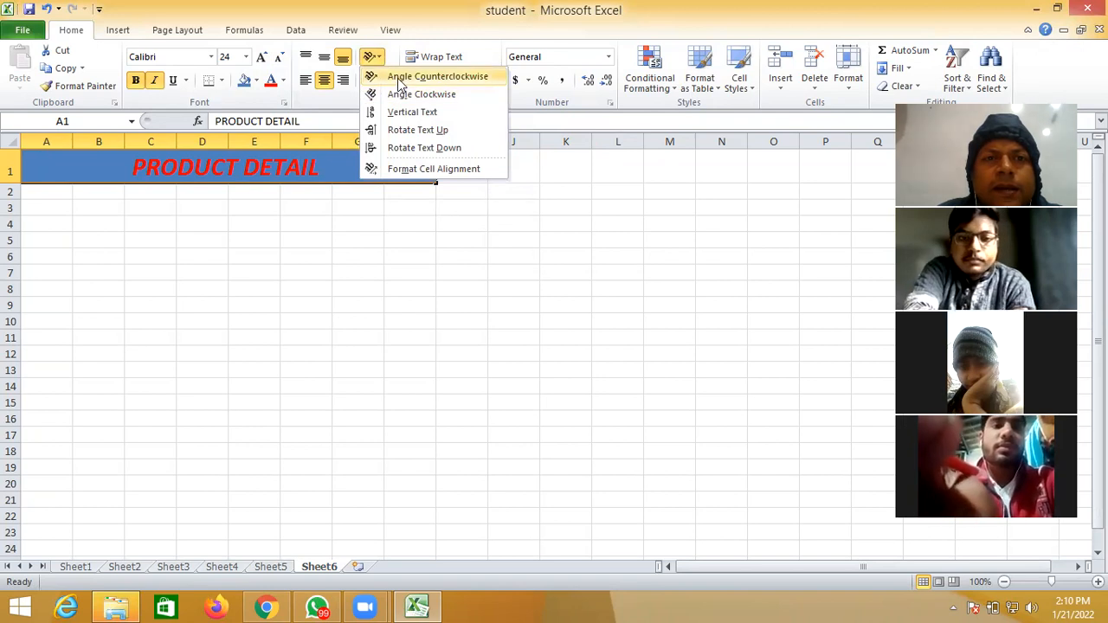
{"action": "left_click", "coordinate": [399, 83]}
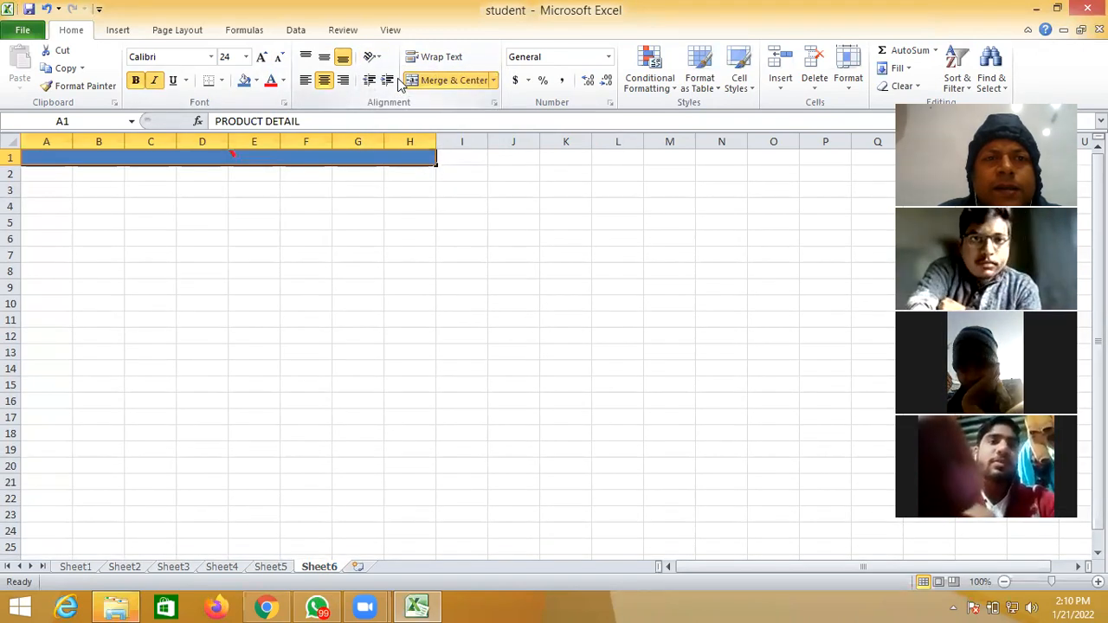
{"action": "left_click", "coordinate": [377, 60]}
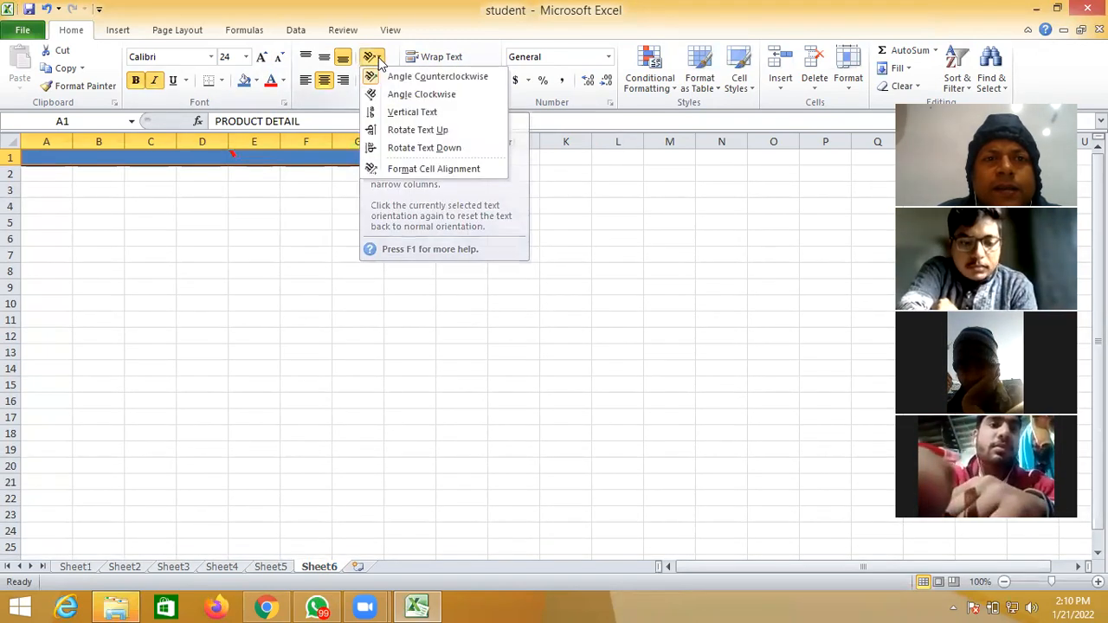
{"action": "left_click", "coordinate": [406, 113]}
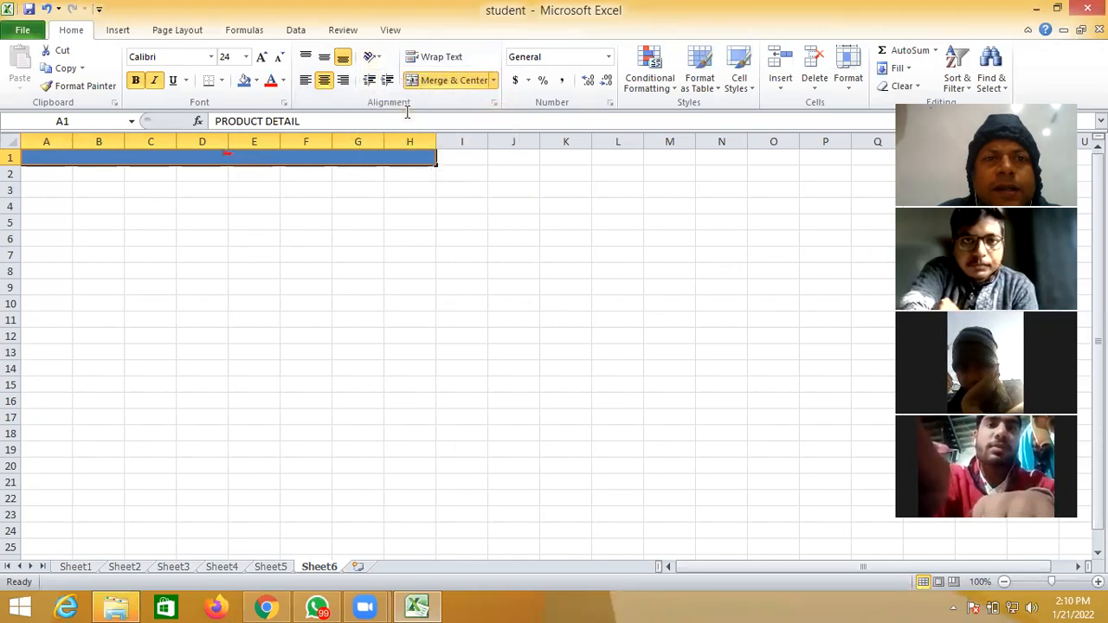
{"action": "left_click", "coordinate": [375, 59]}
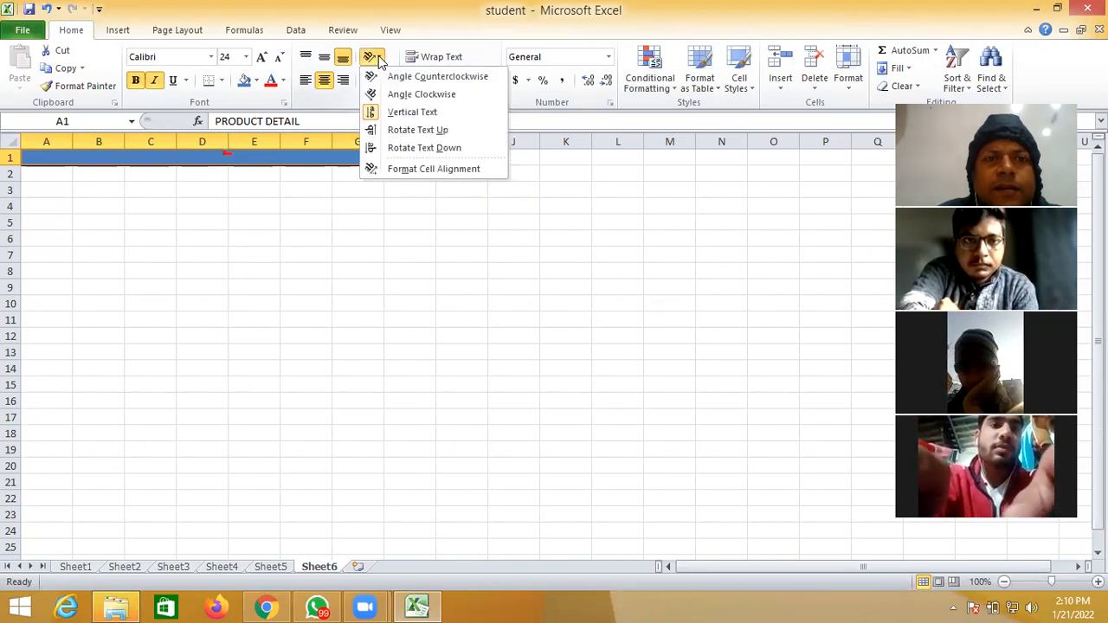
{"action": "left_click", "coordinate": [416, 148]}
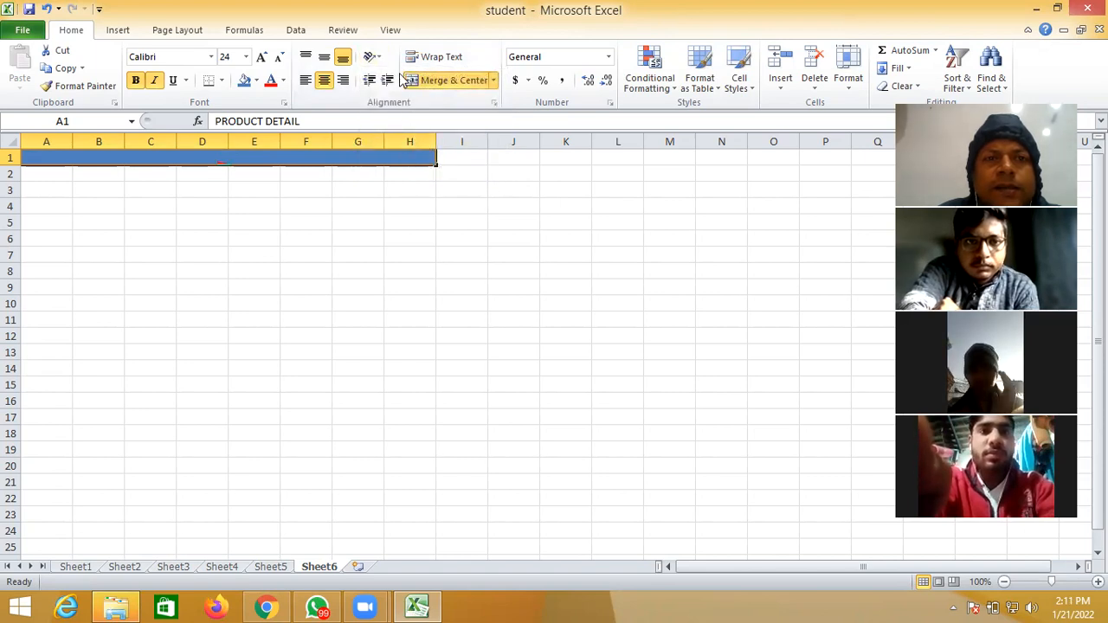
{"action": "left_click", "coordinate": [372, 57]}
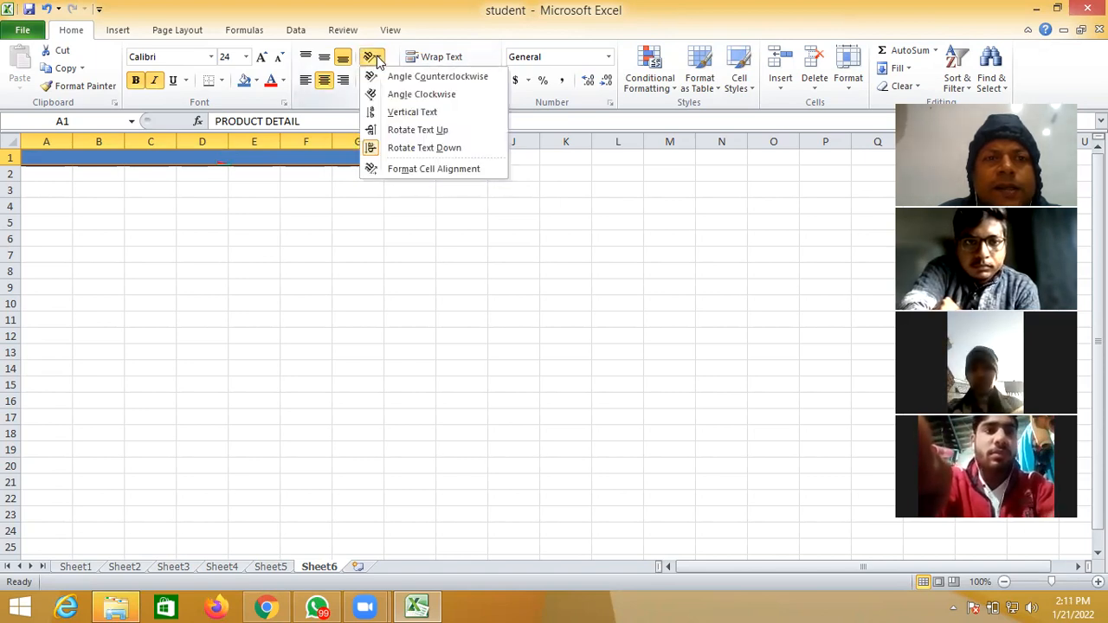
{"action": "left_click", "coordinate": [404, 94]}
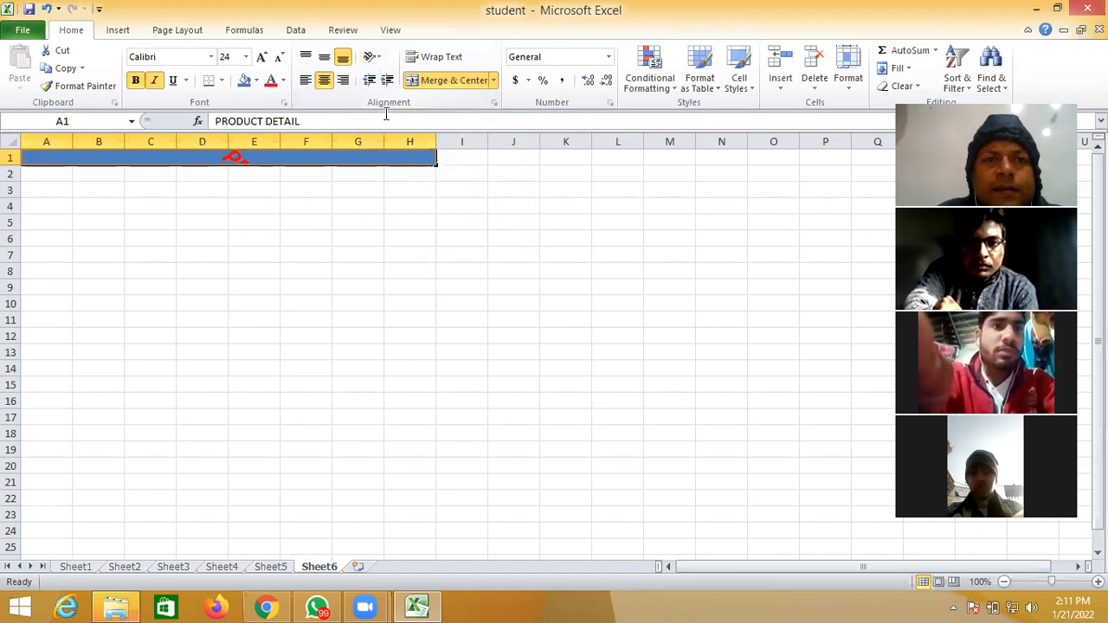
{"action": "left_click", "coordinate": [377, 57]}
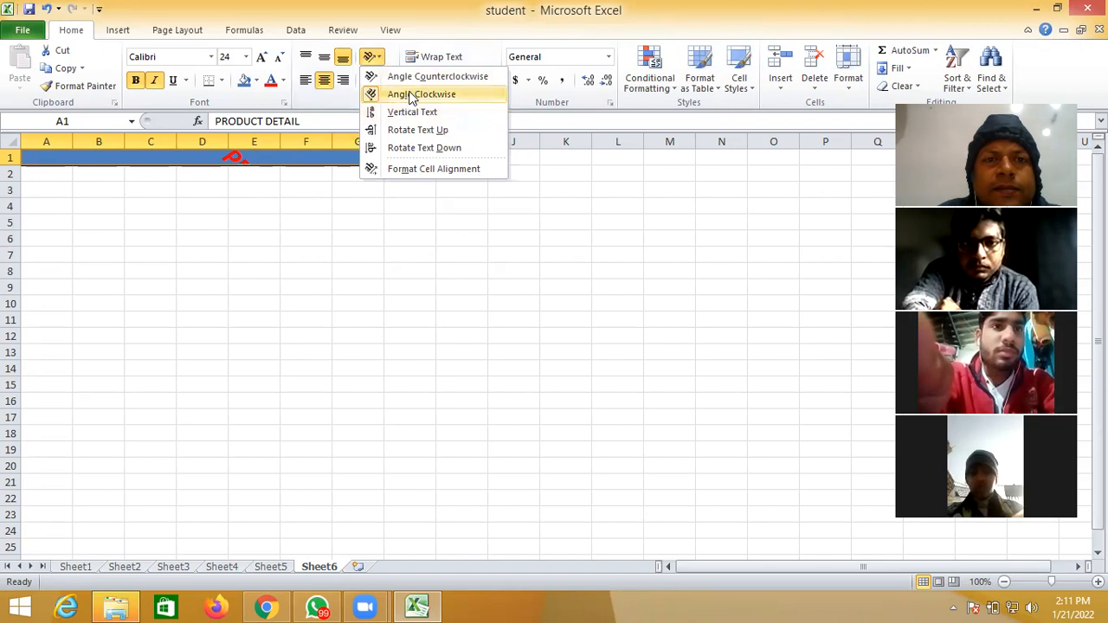
{"action": "key", "text": "Escape"}
{"action": "left_click", "coordinate": [314, 204]}
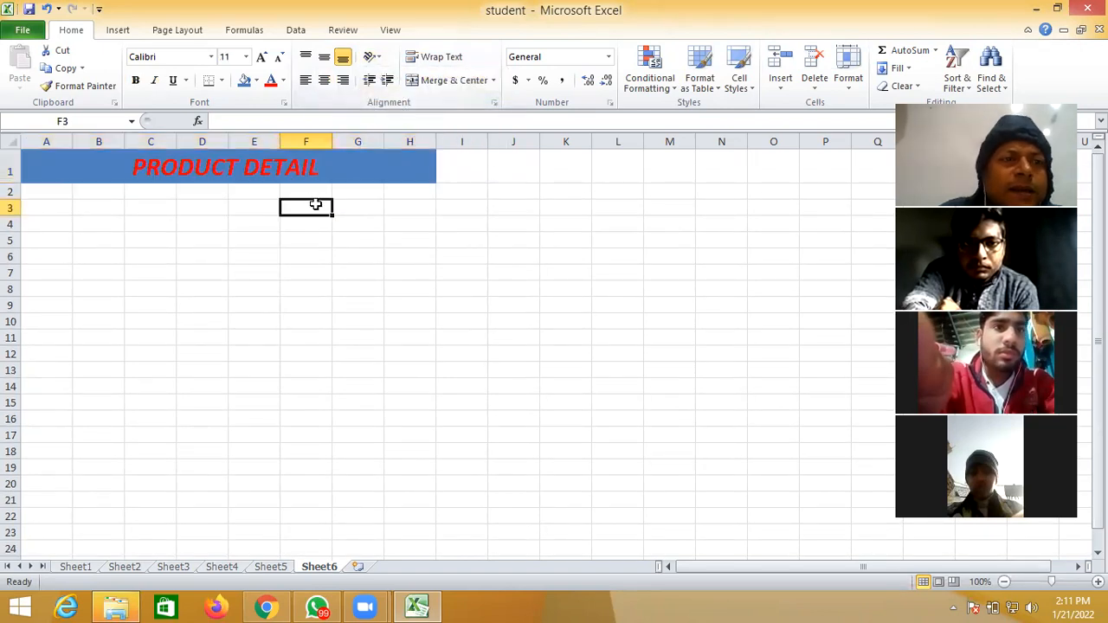
Enter PRODUCT DETAIL in cell A2 and widen column A to fit the text.
{"action": "left_click", "coordinate": [62, 192]}
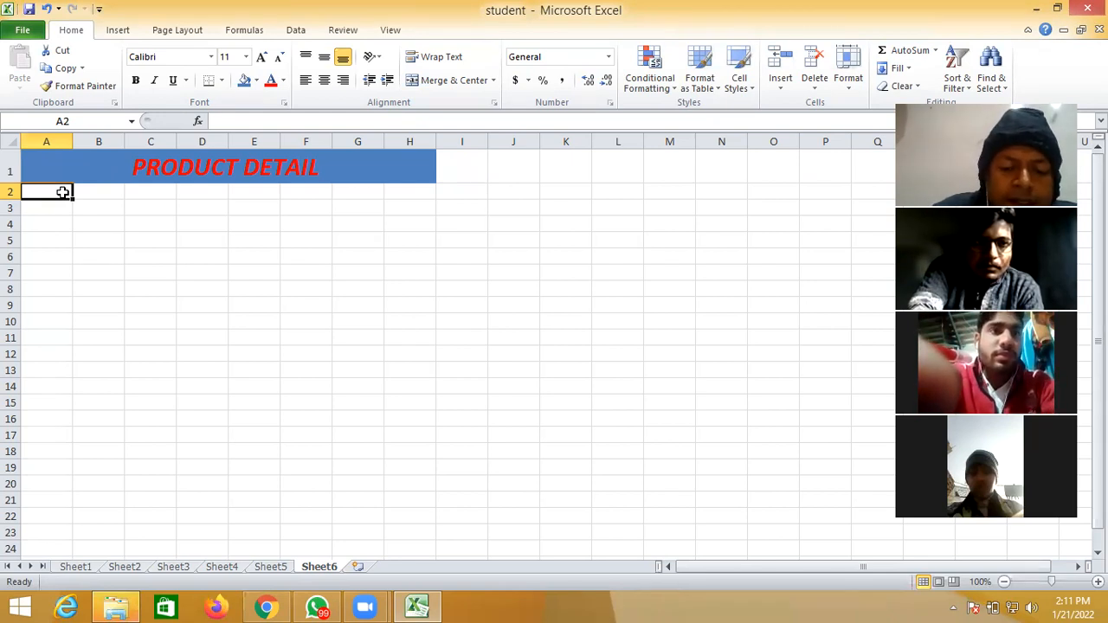
{"action": "type", "text": "P"}
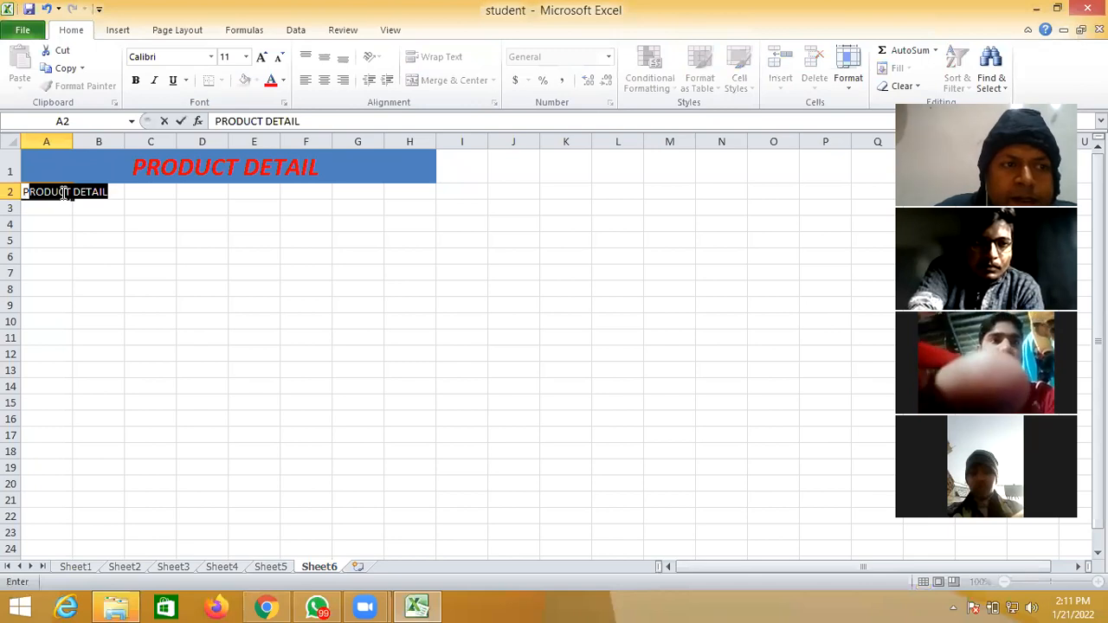
{"action": "type", "text": "RODUCT"}
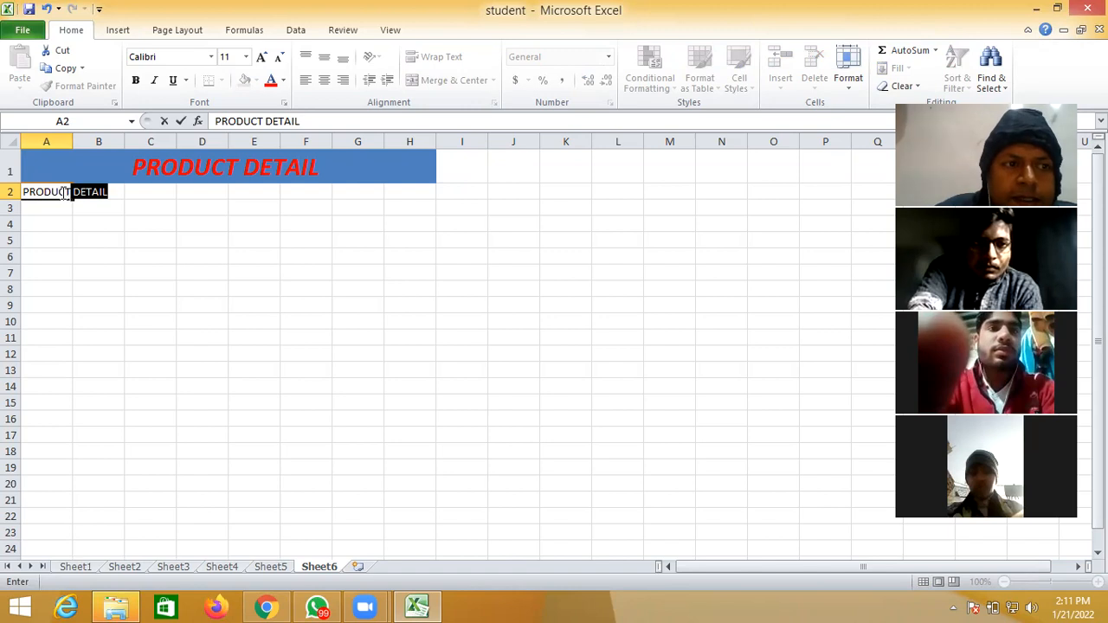
{"action": "left_click", "coordinate": [90, 219]}
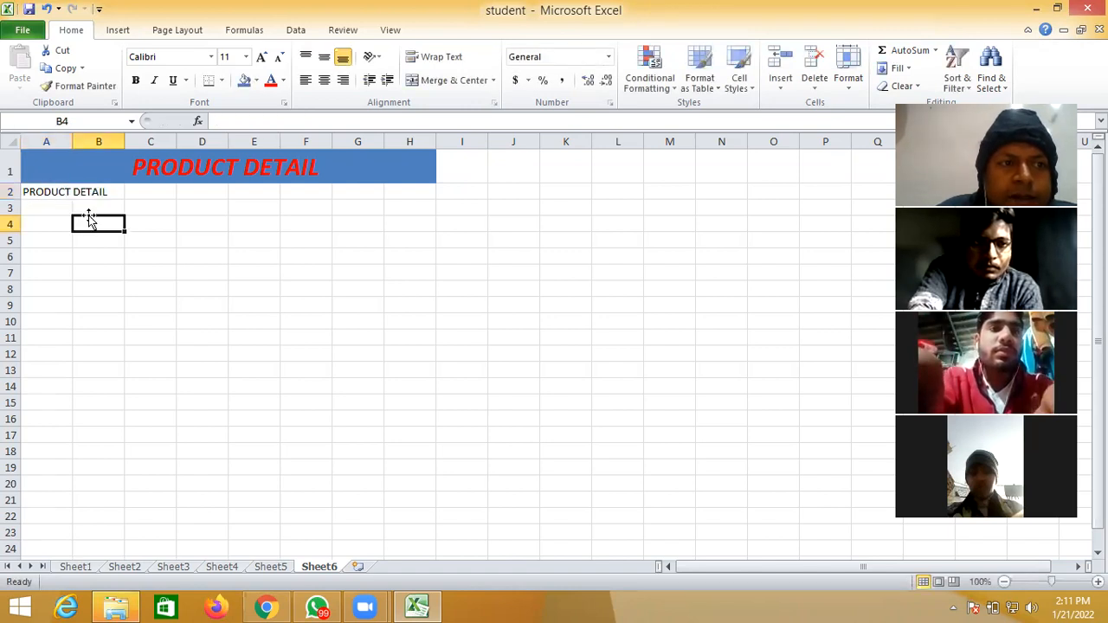
{"action": "left_click_drag", "start_coordinate": [73, 139], "coordinate": [103, 138]}
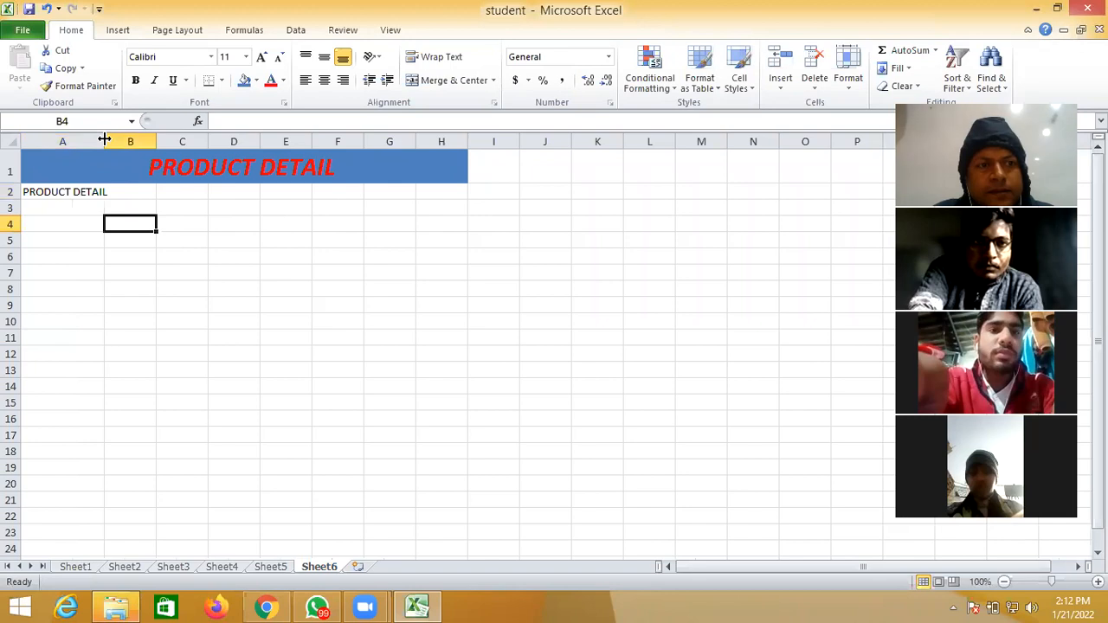
Shorten the text in cell A2 to PRODUCT.
{"action": "left_click", "coordinate": [87, 190]}
{"action": "left_click", "coordinate": [308, 122]}
{"action": "key", "text": "BackSpace"}
{"action": "key", "text": "BackSpace"}
{"action": "key", "text": "BackSpace"}
{"action": "key", "text": "BackSpace"}
{"action": "key", "text": "BackSpace"}
{"action": "key", "text": "BackSpace"}
{"action": "key", "text": "BackSpace"}
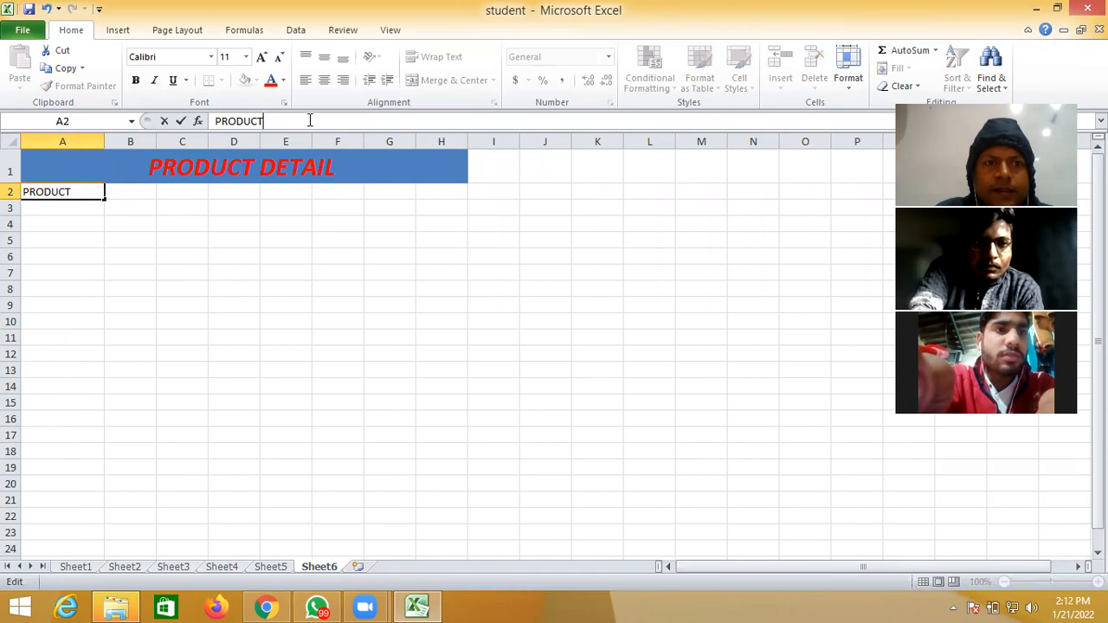
Enter the column headings QTY in cell B2 and PRICE in cell C2.
{"action": "left_click", "coordinate": [143, 189]}
{"action": "type", "text": "QTY"}
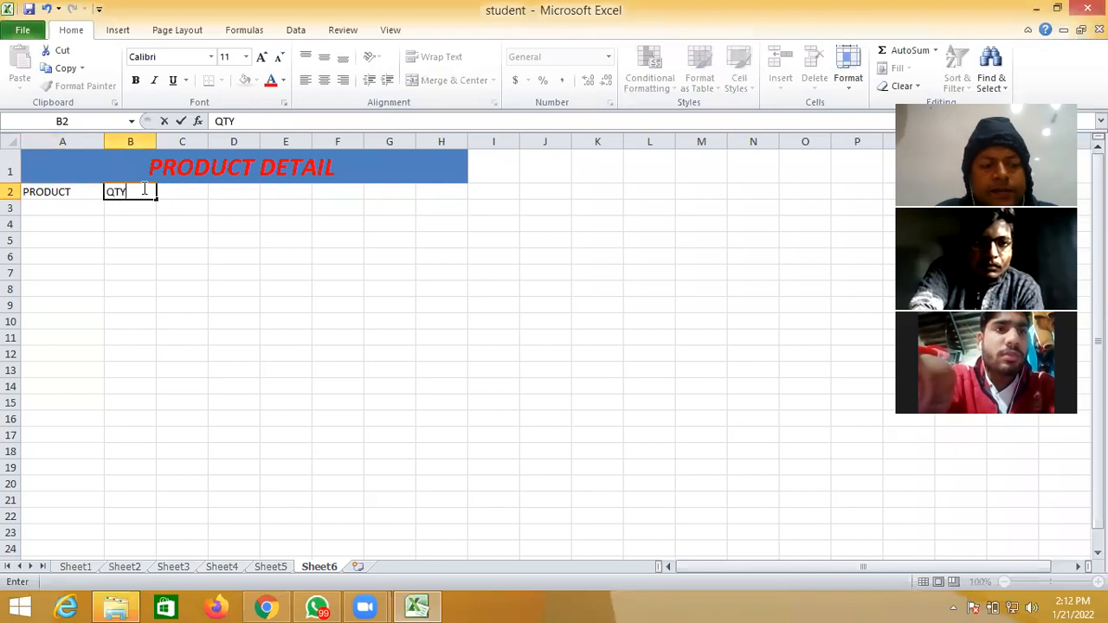
{"action": "key", "text": "Tab"}
{"action": "type", "text": "P"}
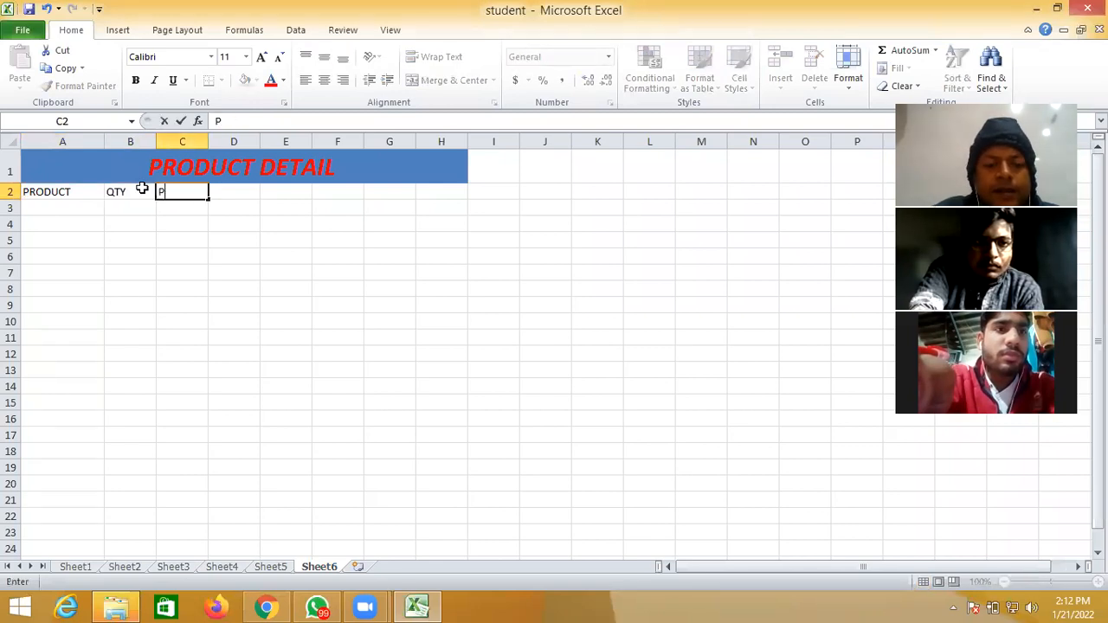
{"action": "type", "text": "RICE"}
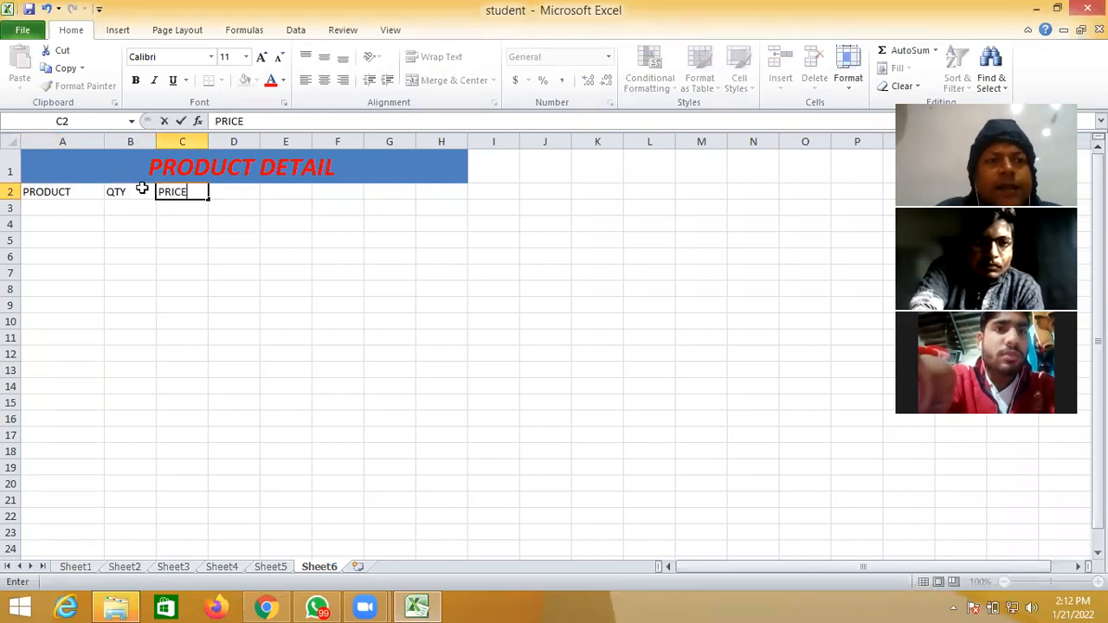
{"action": "left_click", "coordinate": [75, 210]}
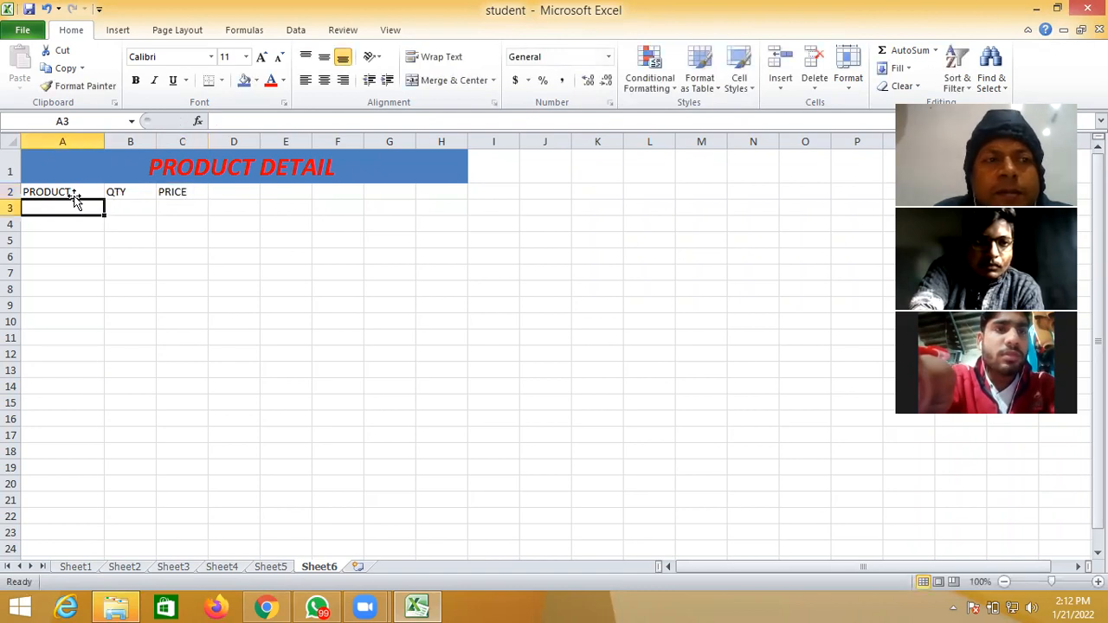
Add the column heading TOTAL in cell D2, beside the PRICE heading.
{"action": "left_click", "coordinate": [76, 192]}
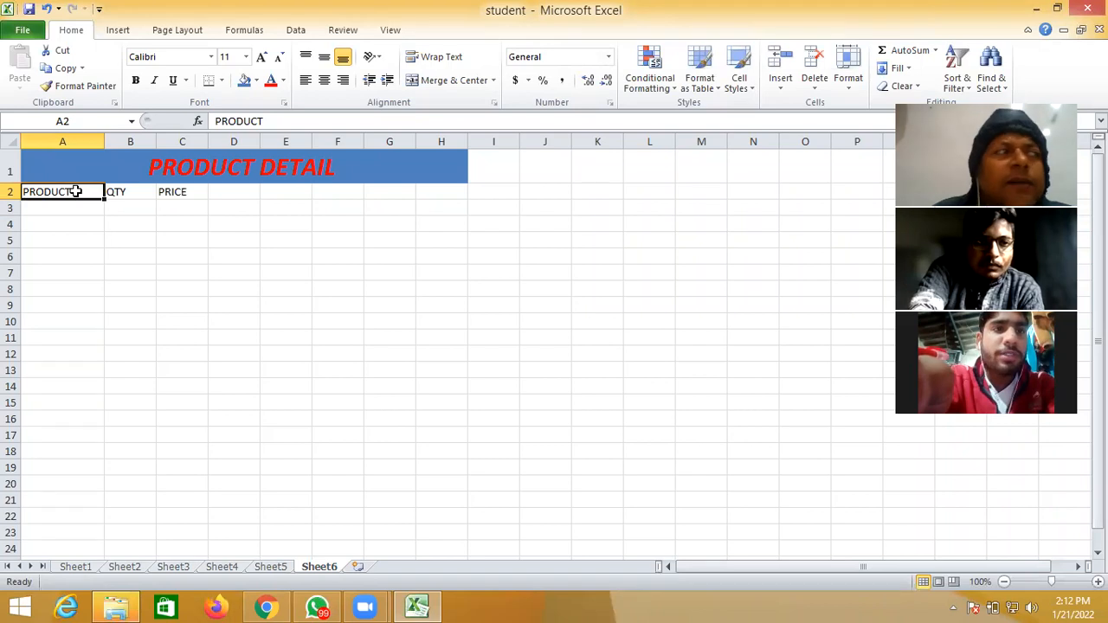
{"action": "left_click", "coordinate": [114, 192]}
{"action": "left_click", "coordinate": [161, 192]}
{"action": "left_click", "coordinate": [224, 192]}
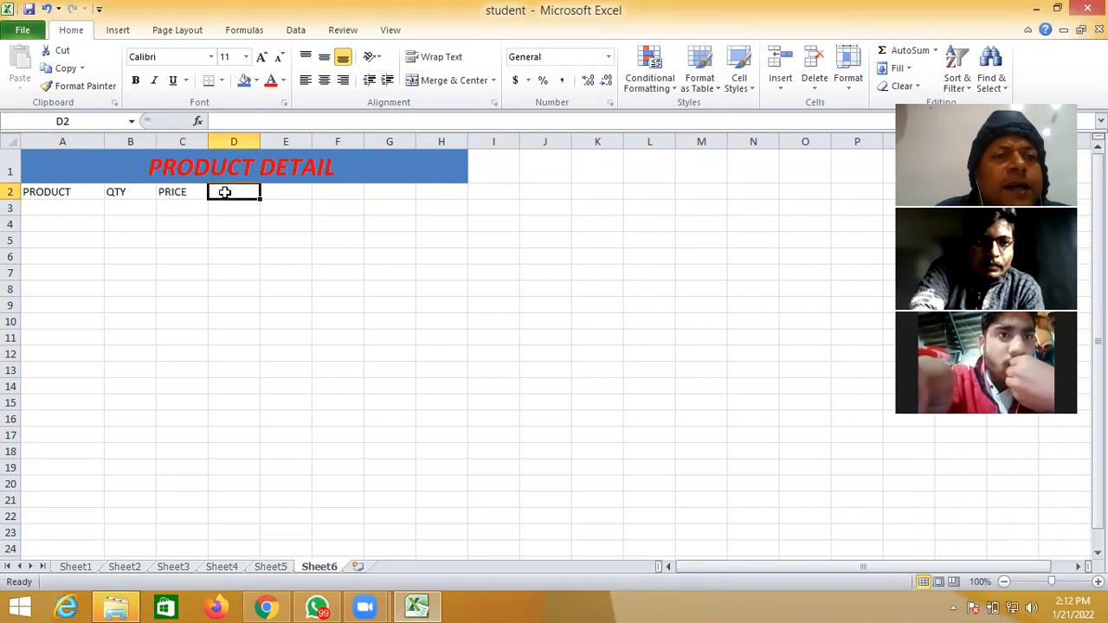
{"action": "type", "text": "TOTAL"}
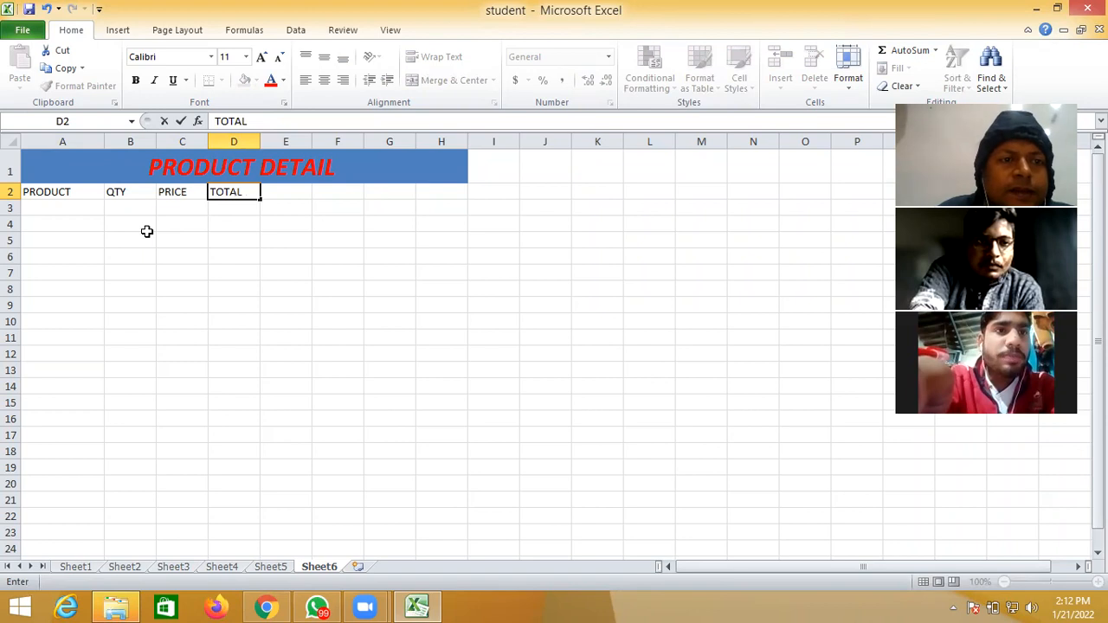
Fill row 3 with the product MODEM, quantity 6 and price 5300.
{"action": "left_click", "coordinate": [72, 208]}
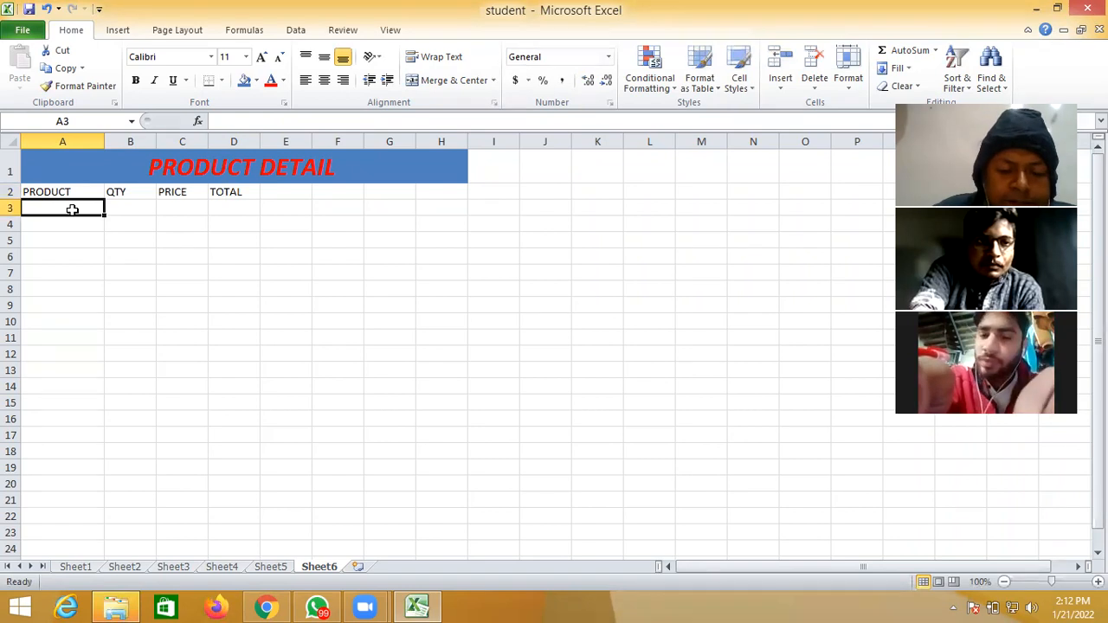
{"action": "type", "text": "MODEM"}
{"action": "key", "text": "Tab"}
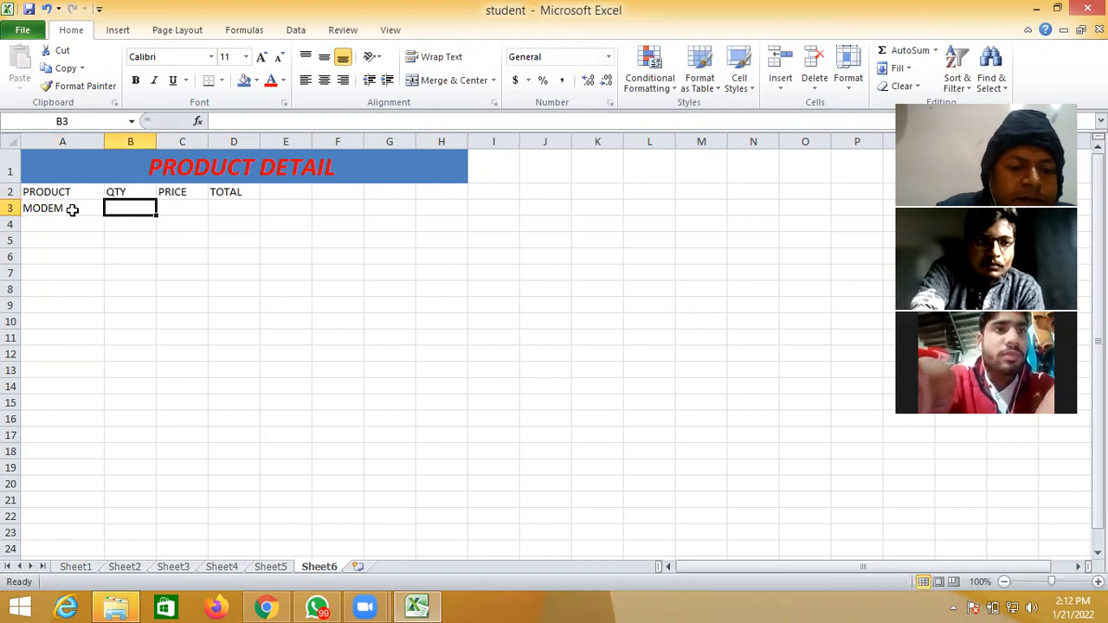
{"action": "type", "text": "6"}
{"action": "key", "text": "Tab"}
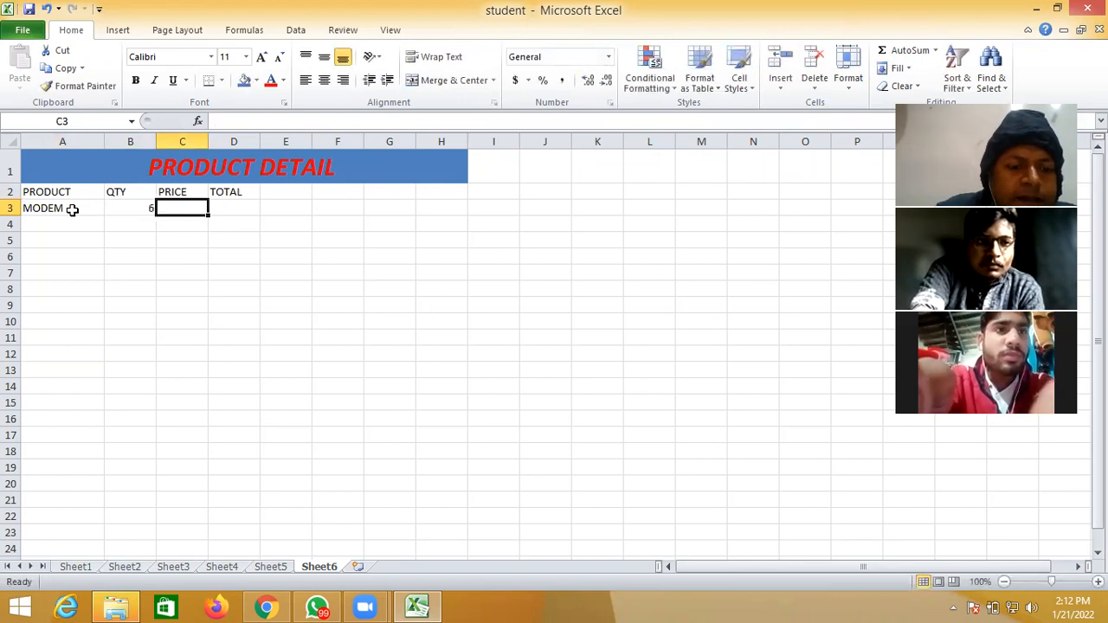
{"action": "type", "text": "5"}
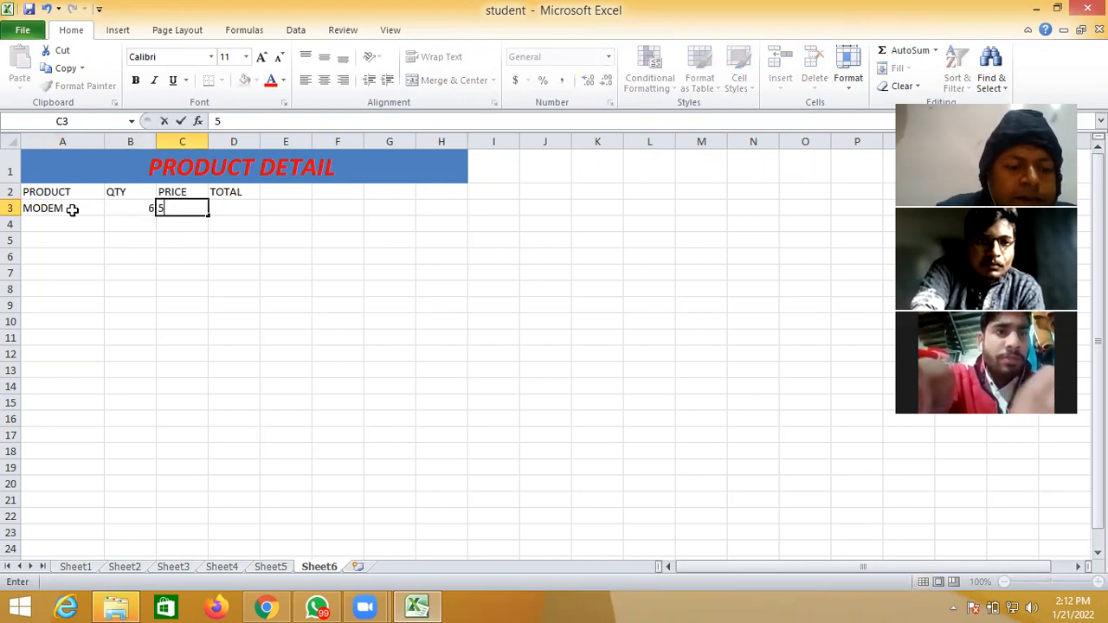
{"action": "type", "text": "300"}
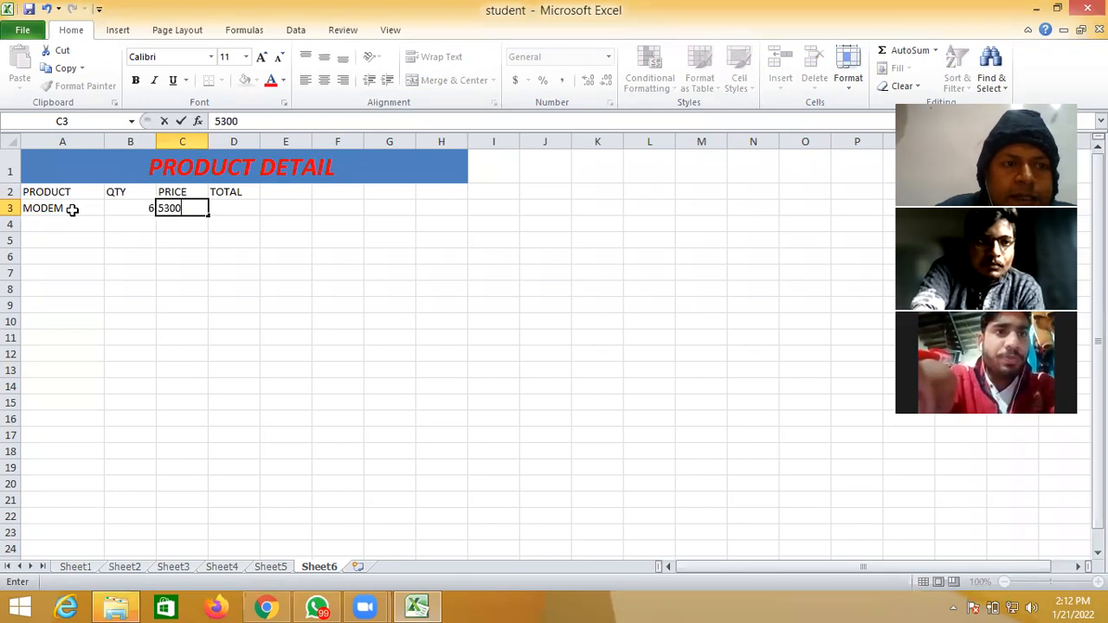
{"action": "left_click", "coordinate": [37, 224]}
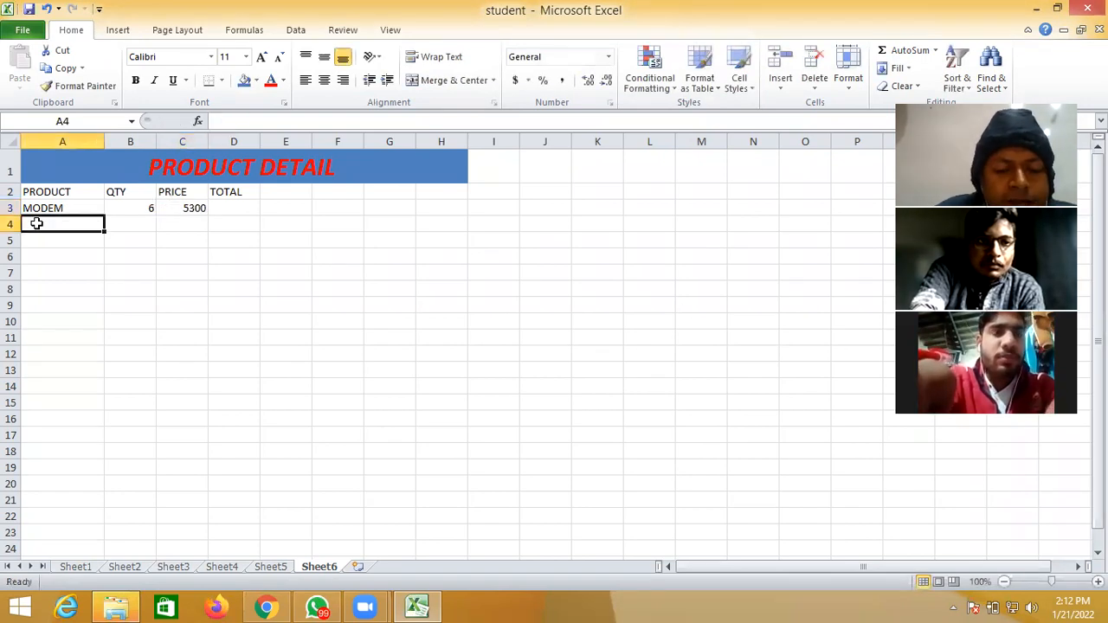
{"action": "type", "text": "M"}
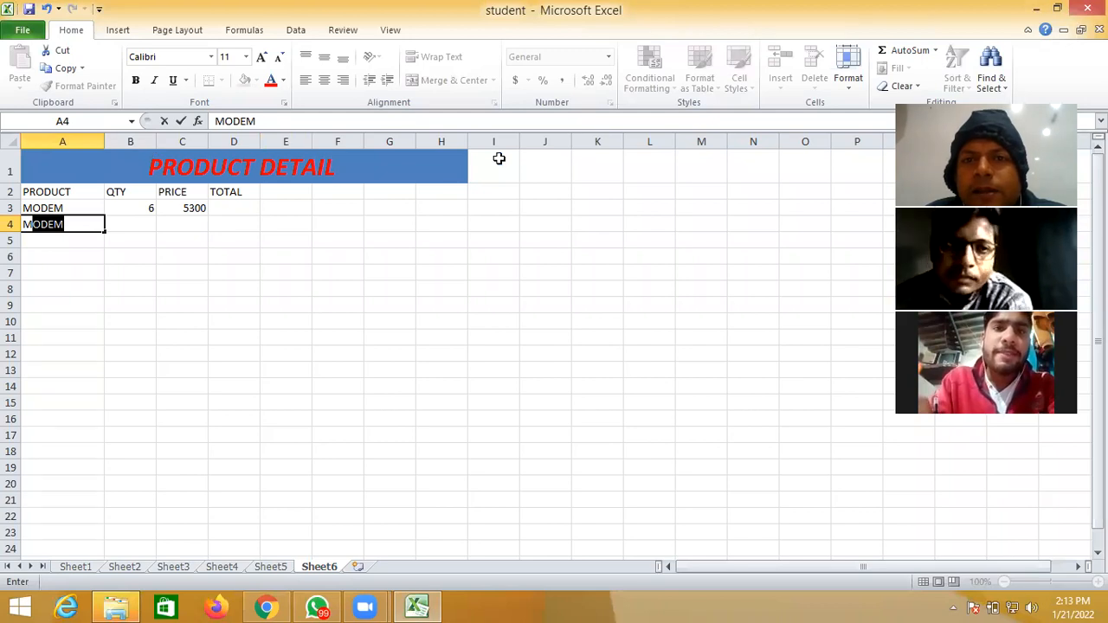
{"action": "left_click", "coordinate": [629, 119]}
{"action": "left_click", "coordinate": [642, 92]}
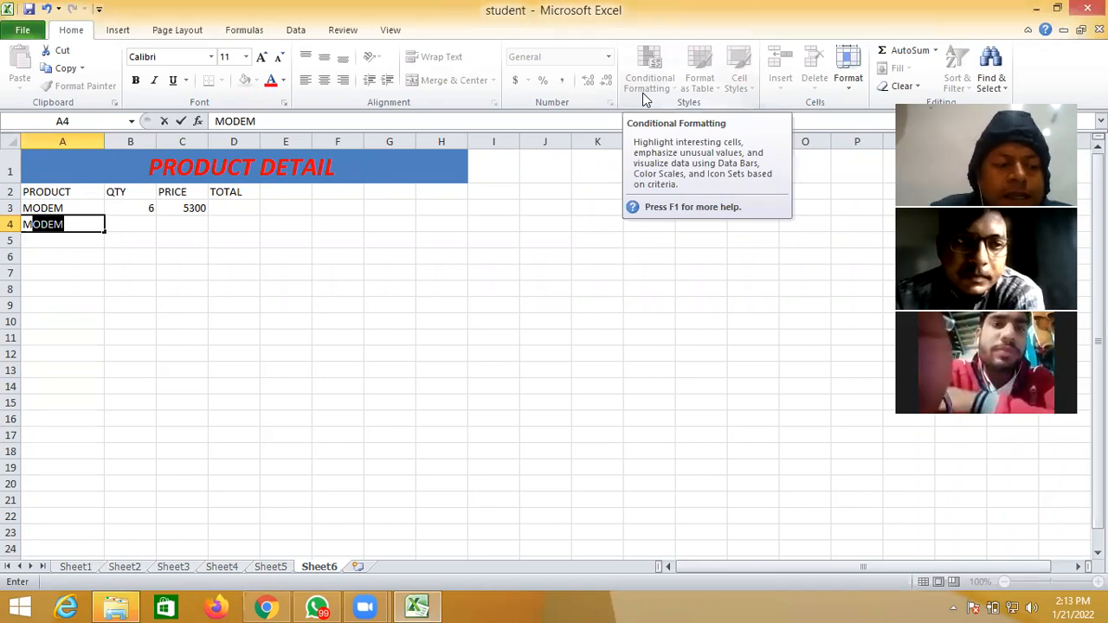
{"action": "key", "text": "Tab"}
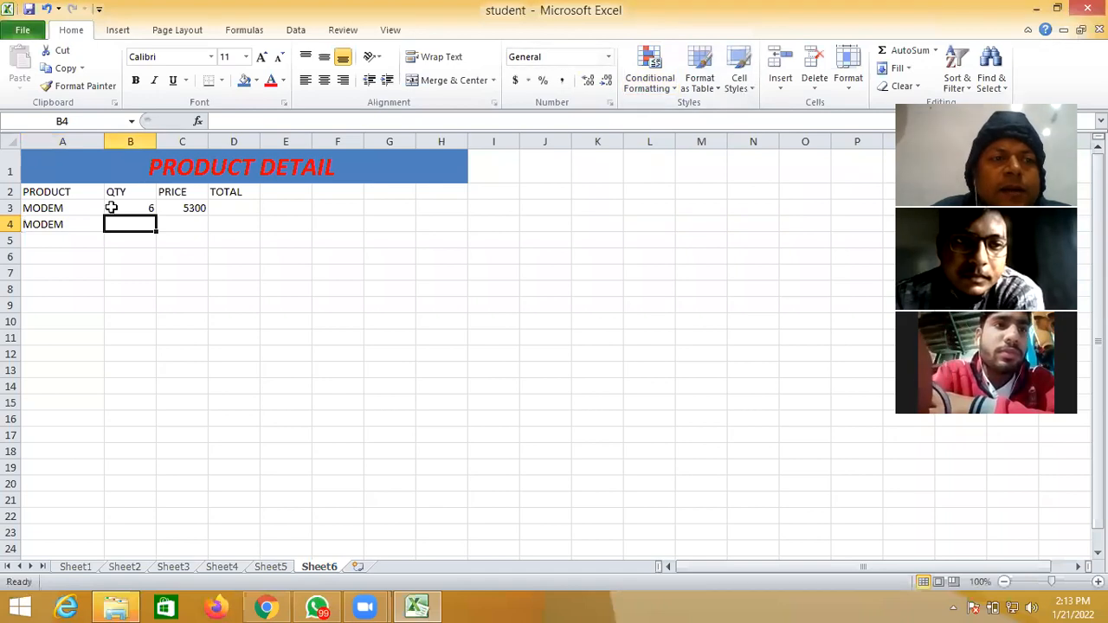
{"action": "left_click", "coordinate": [66, 228]}
{"action": "key", "text": "Delete"}
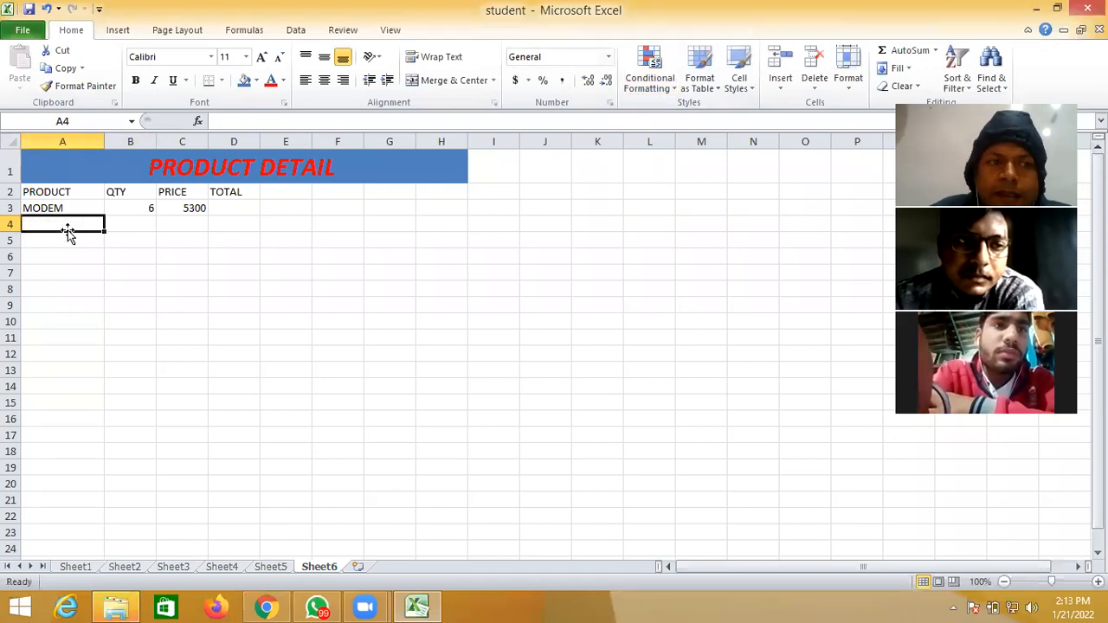
Fill row 4 with the product MOUSE, quantity 5 and price 740.
{"action": "type", "text": "M"}
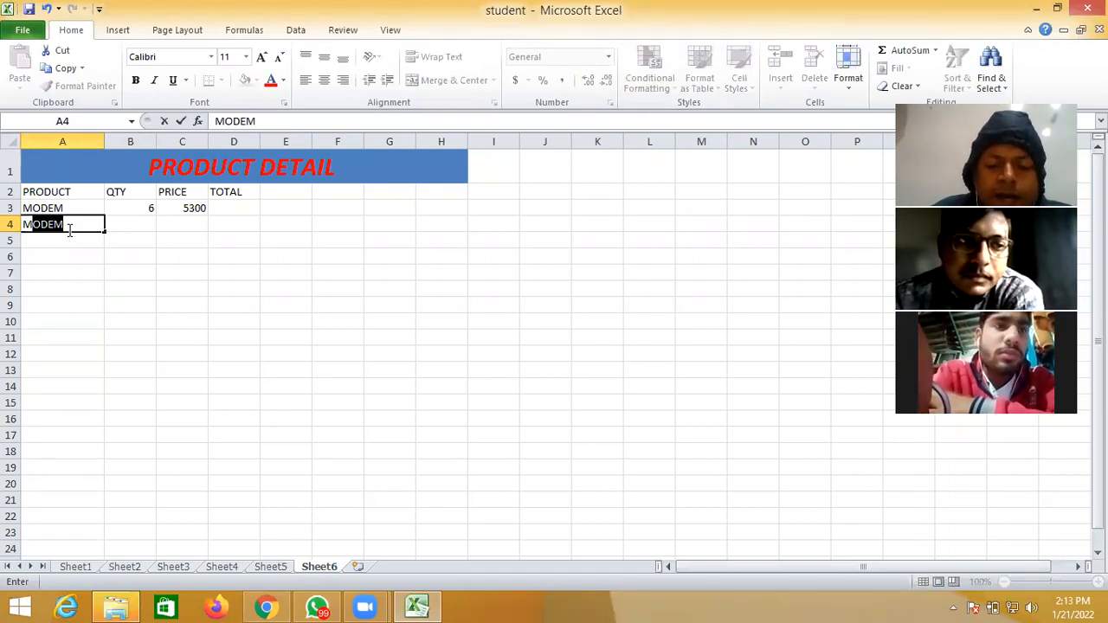
{"action": "type", "text": "OUSE"}
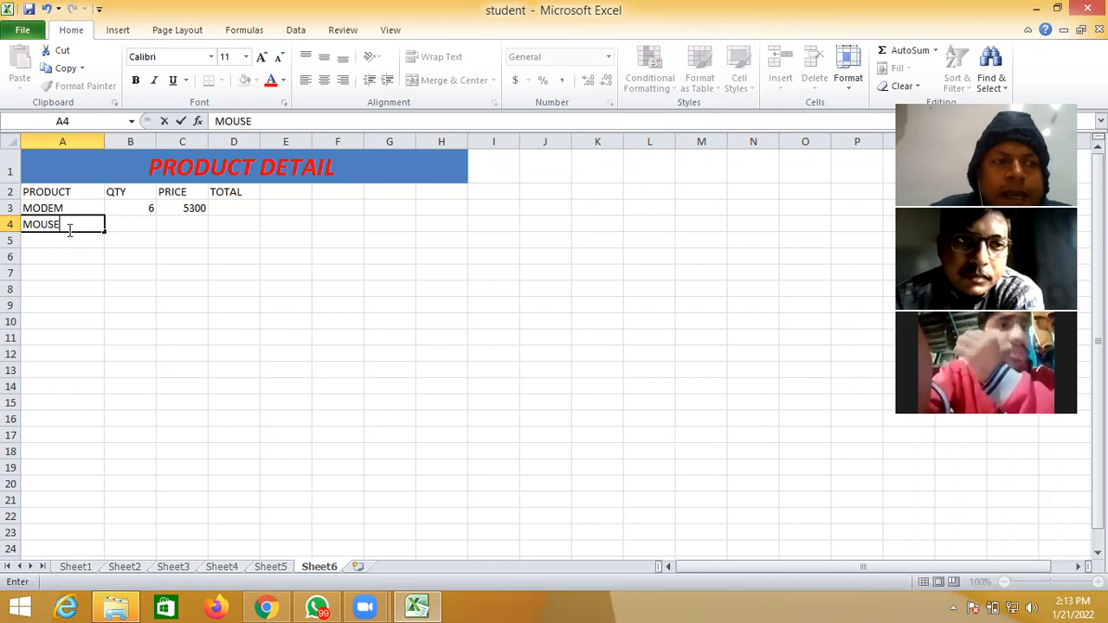
{"action": "key", "text": "Tab"}
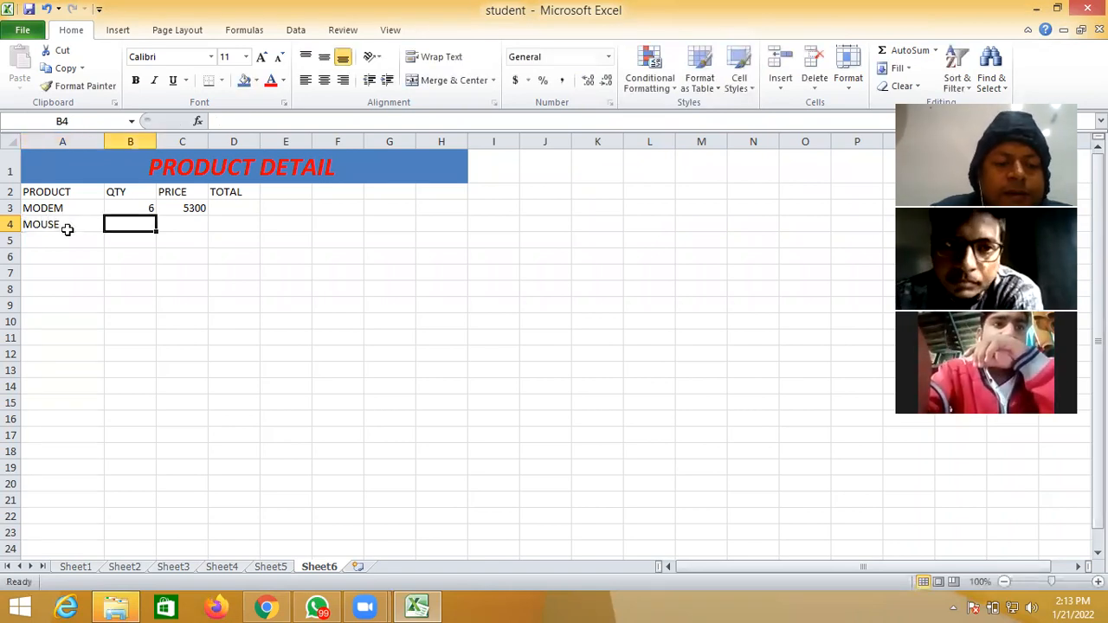
{"action": "type", "text": "5"}
{"action": "key", "text": "Tab"}
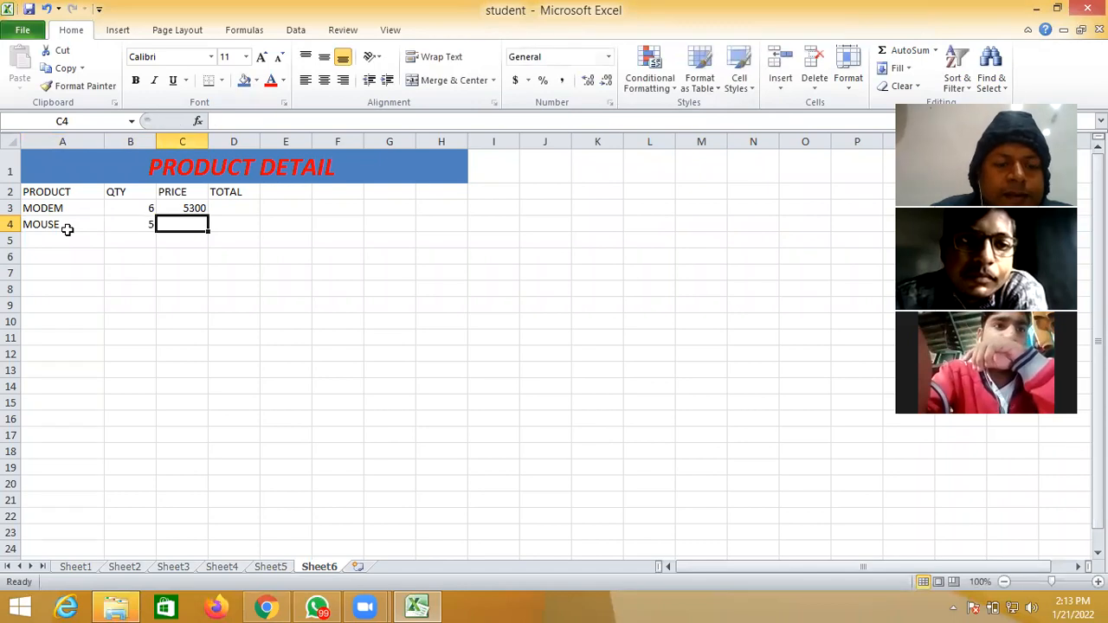
{"action": "type", "text": "7"}
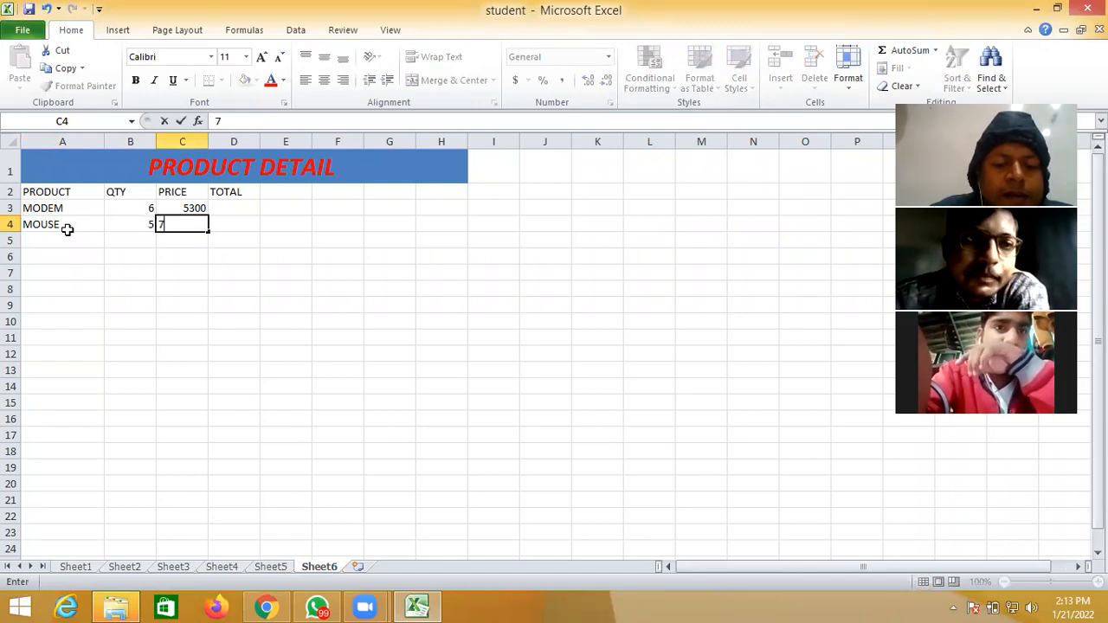
{"action": "type", "text": "40"}
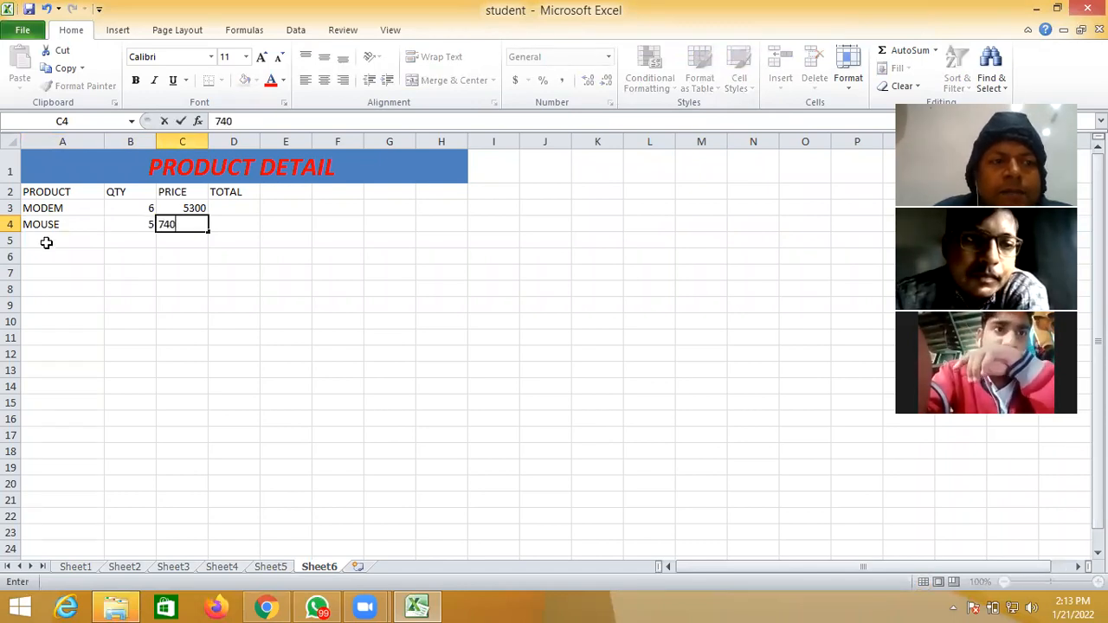
Enter the product names ROUTER, BRIDGE and PRINTER in cells A5 to A7.
{"action": "left_click", "coordinate": [46, 241]}
{"action": "type", "text": "ROU"}
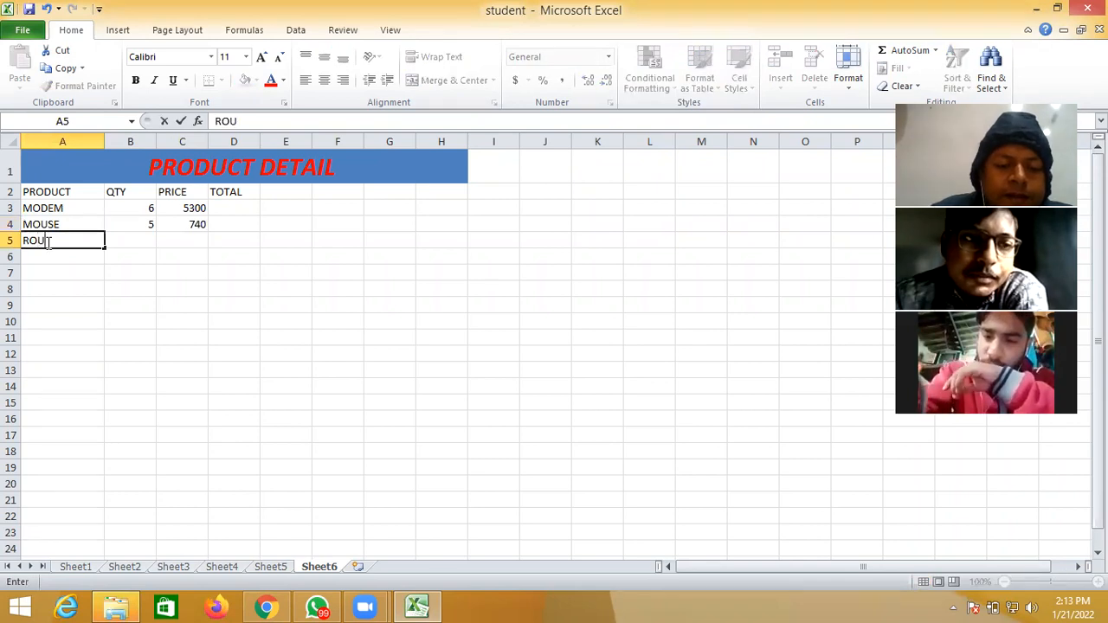
{"action": "type", "text": "TER"}
{"action": "key", "text": "Return"}
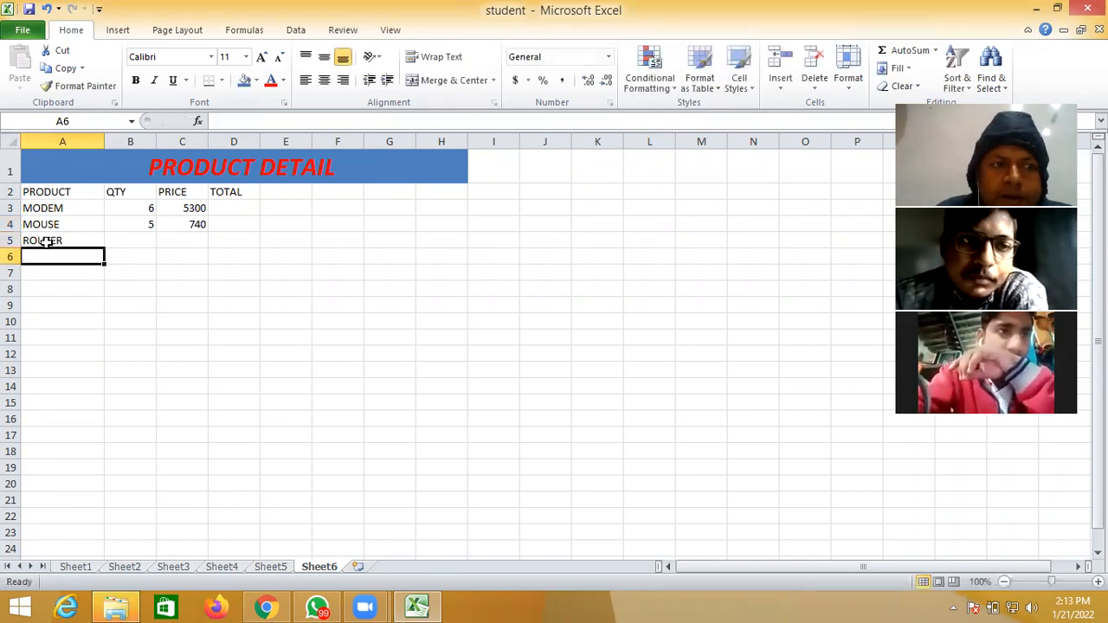
{"action": "type", "text": "BR"}
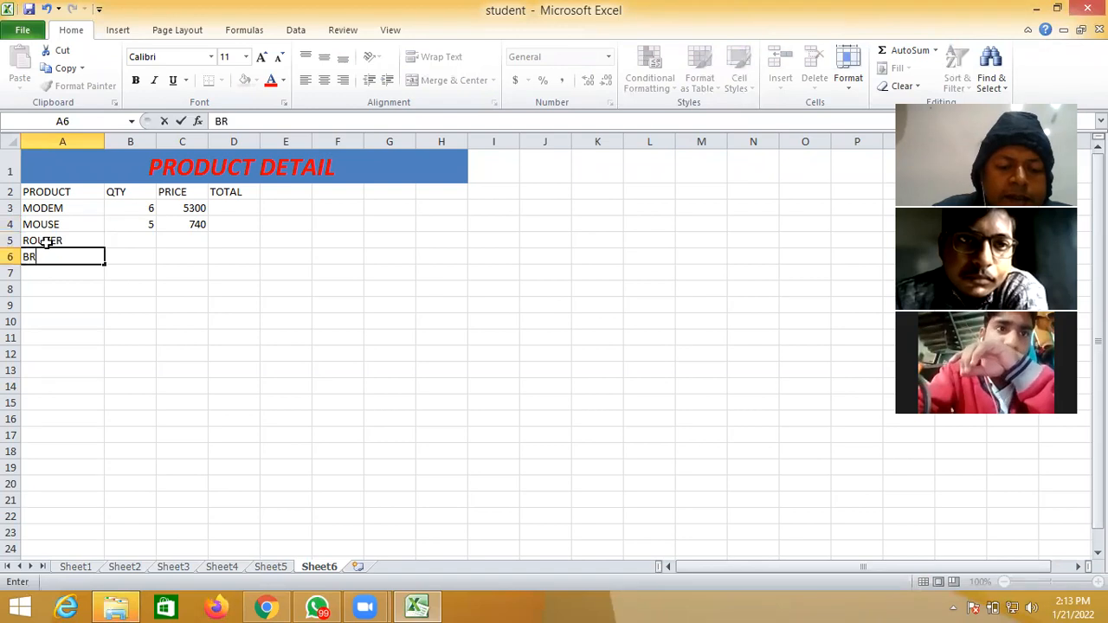
{"action": "type", "text": "IDGE"}
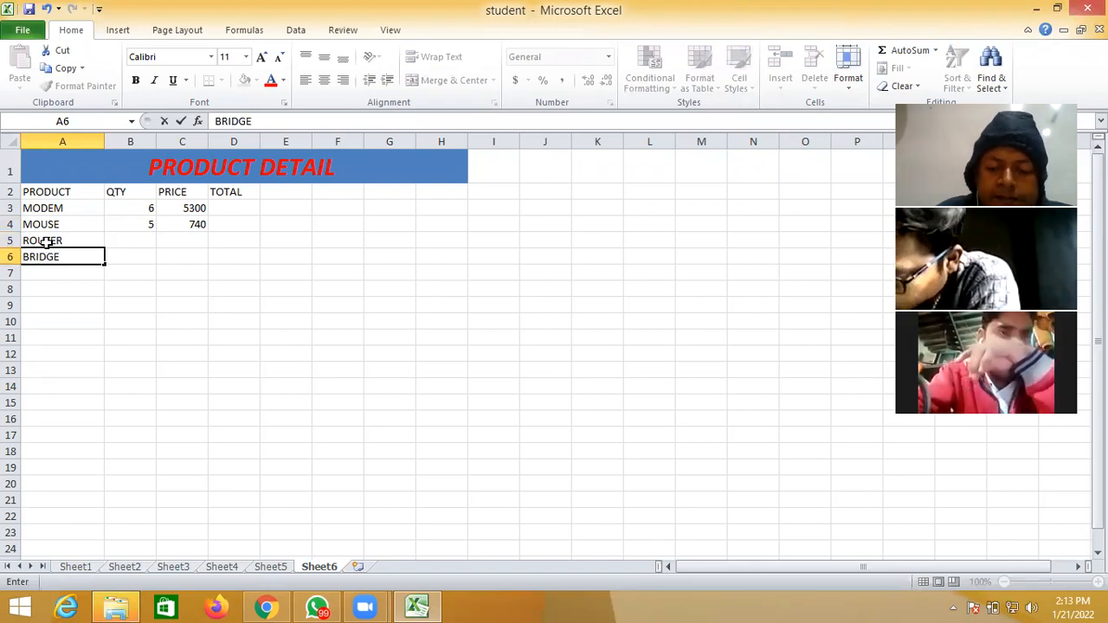
{"action": "key", "text": "Return"}
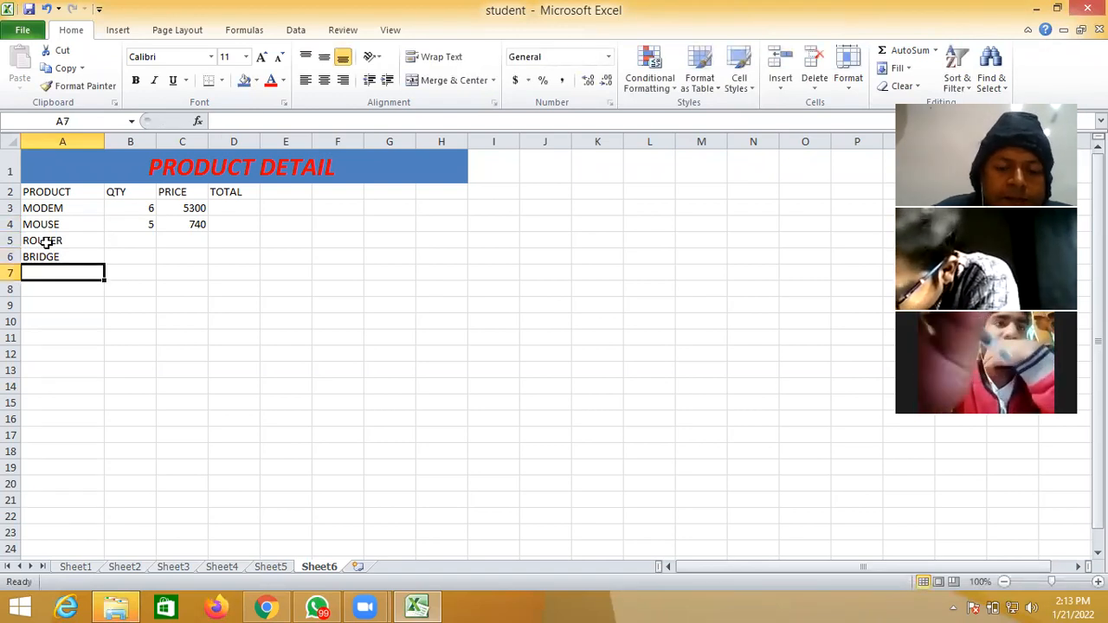
{"action": "type", "text": "PRINTER"}
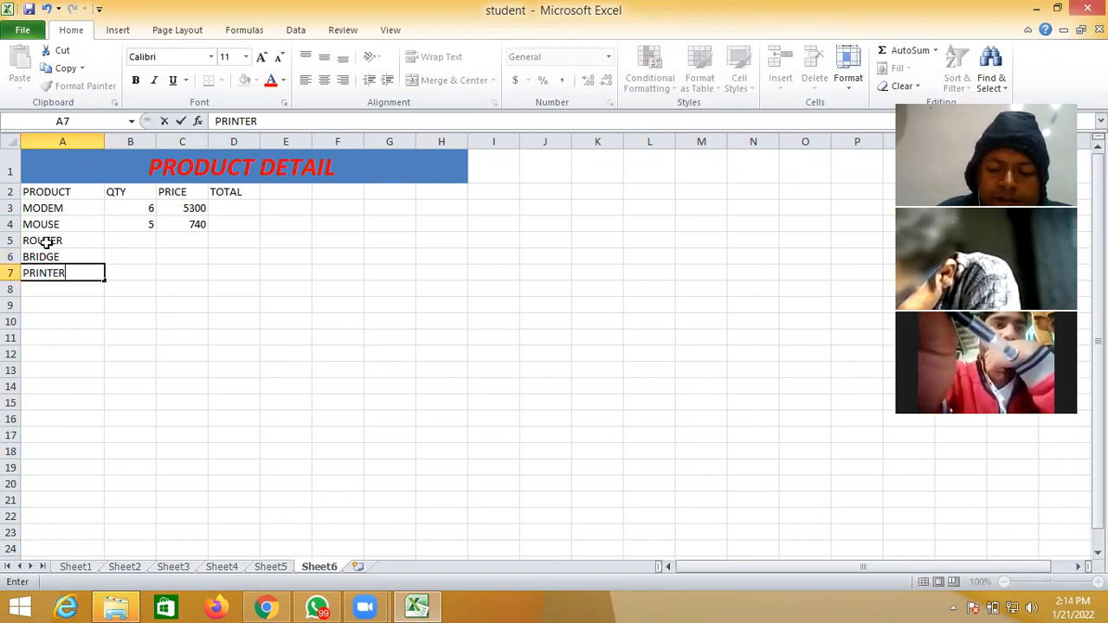
{"action": "key", "text": "Return"}
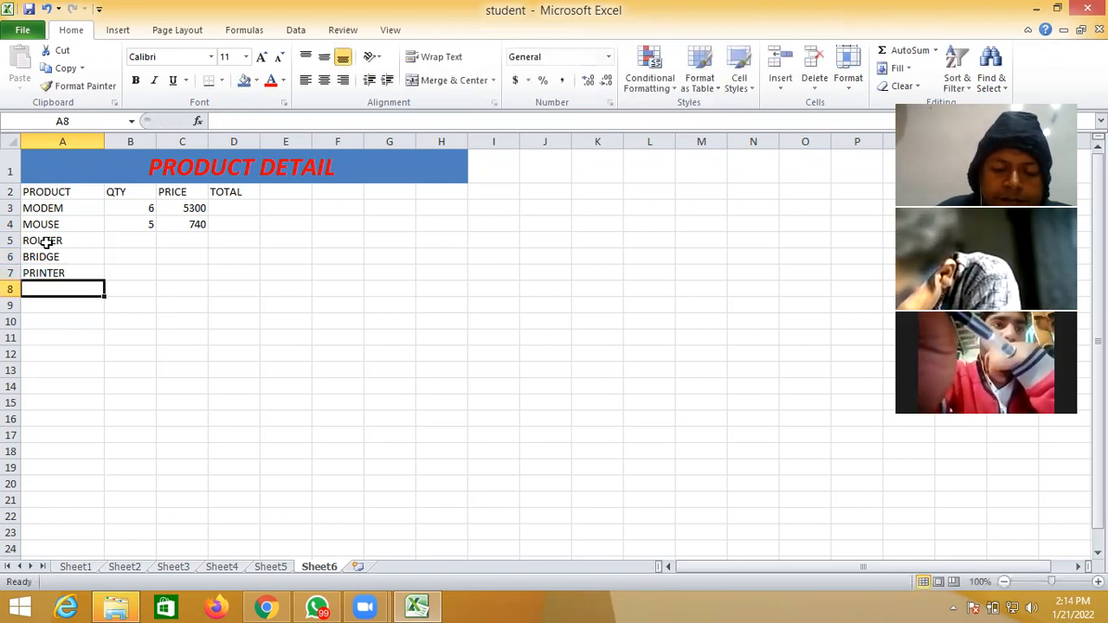
Continue the product list with MONITOR, CPU, MIKE and SPEAKER in cells A8 to A11.
{"action": "type", "text": "MONITOR"}
{"action": "key", "text": "Return"}
{"action": "type", "text": "CPU"}
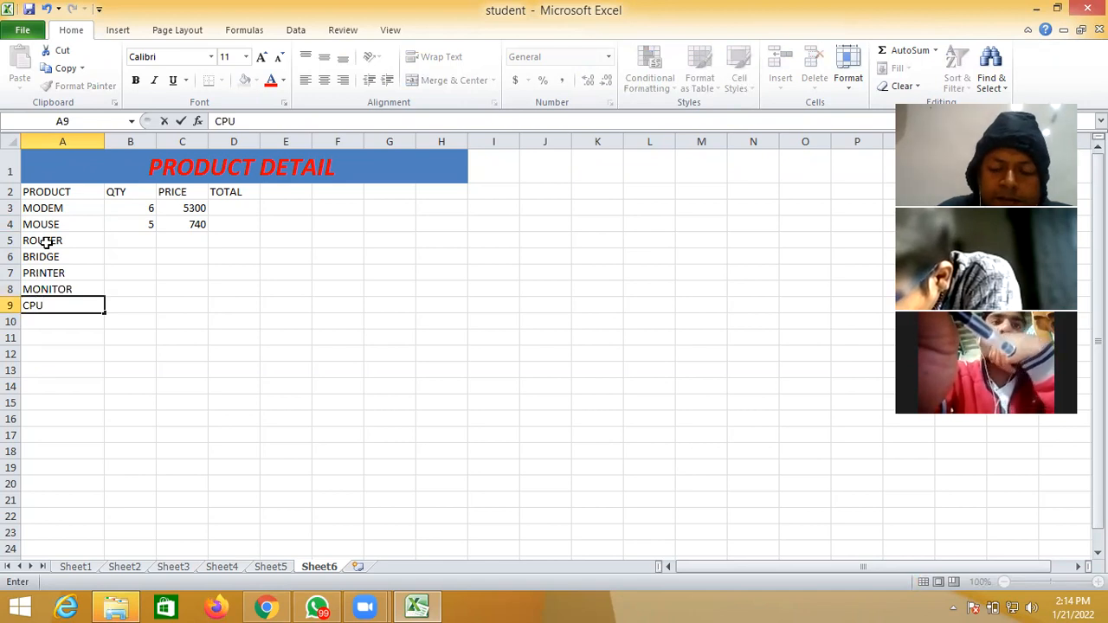
{"action": "key", "text": "Return"}
{"action": "type", "text": "MIKE"}
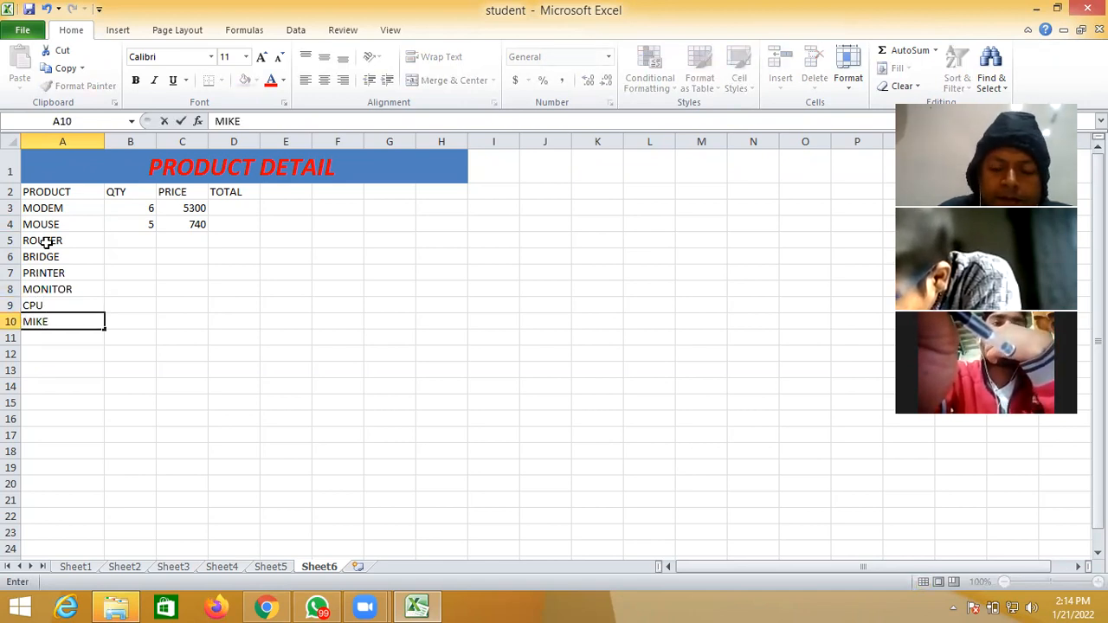
{"action": "key", "text": "Return"}
{"action": "type", "text": "SP"}
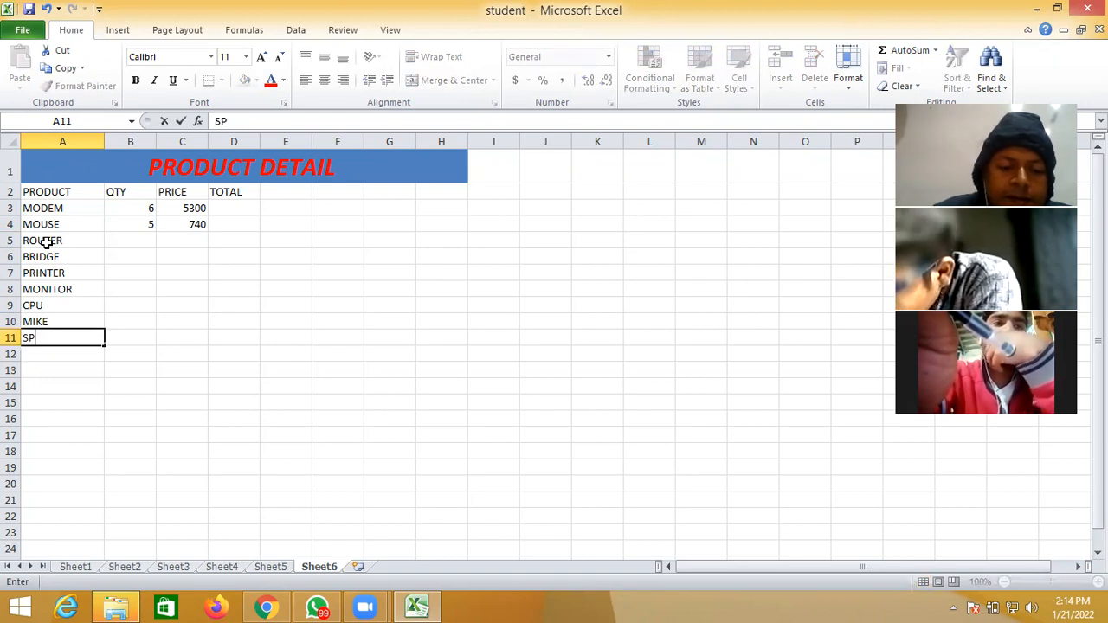
{"action": "type", "text": "EAKER"}
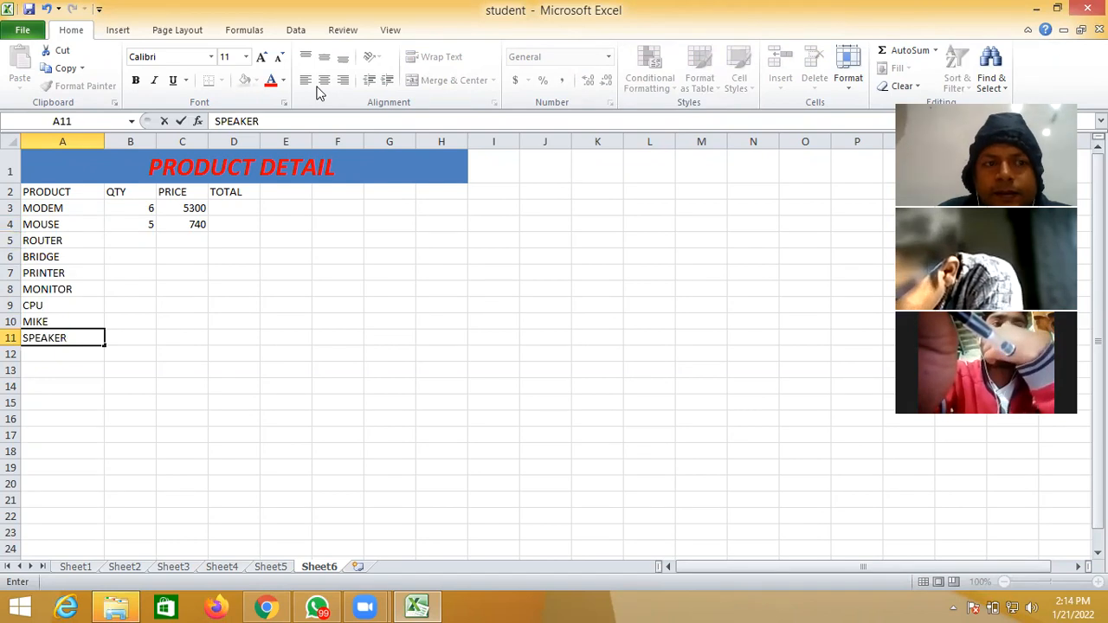
Add the products GATEWAY in A12 and MOTHERBOARD in A13, and widen column A slightly.
{"action": "left_click", "coordinate": [62, 357]}
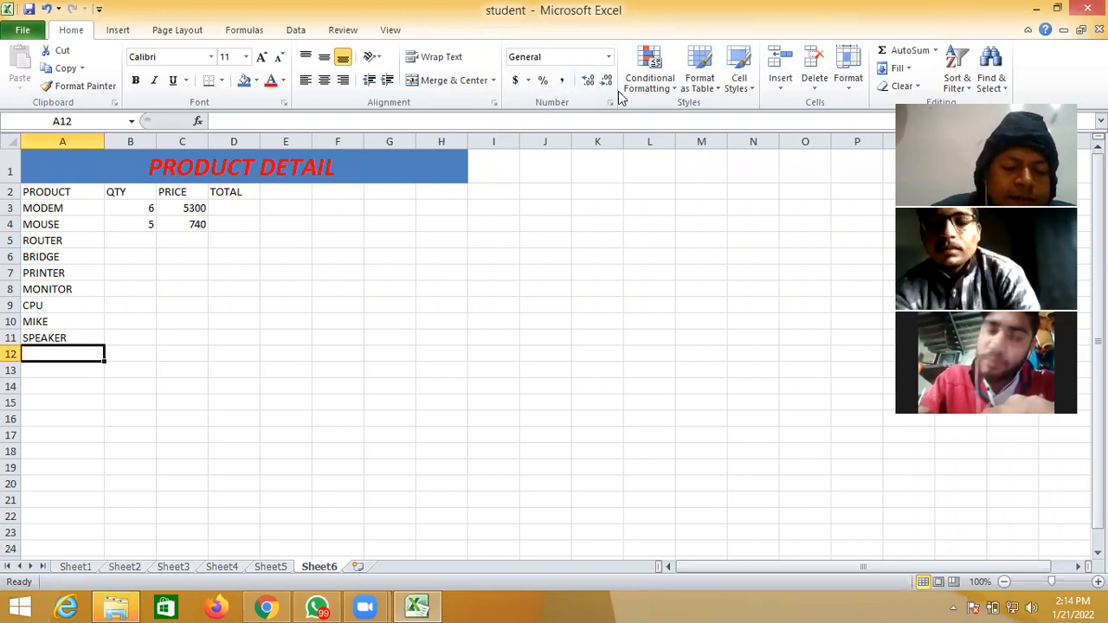
{"action": "type", "text": "GATEWAY"}
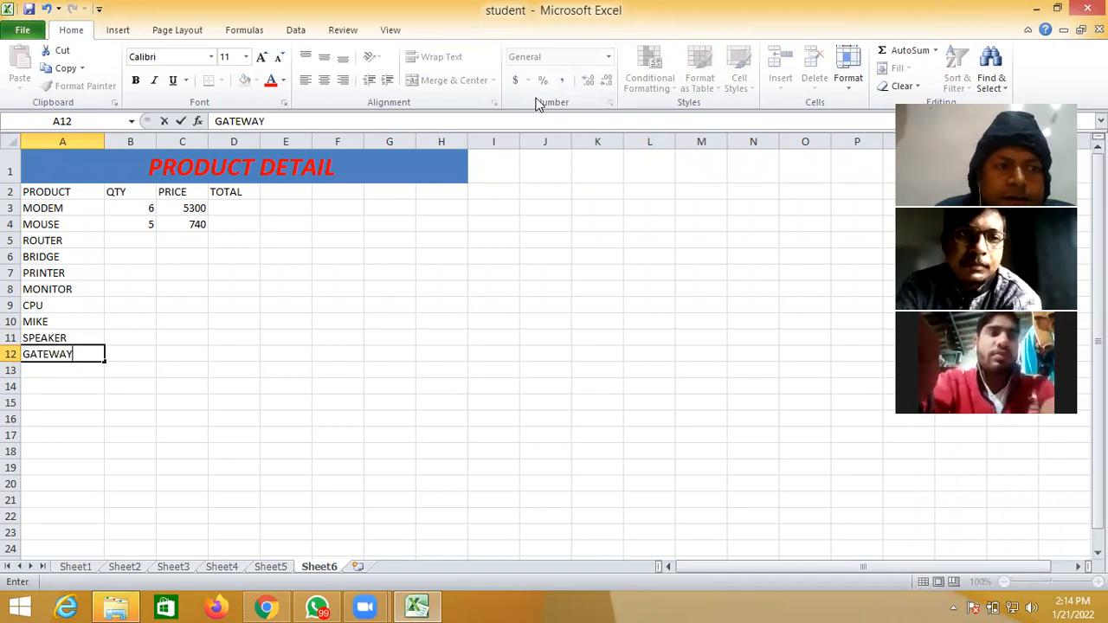
{"action": "left_click", "coordinate": [64, 370]}
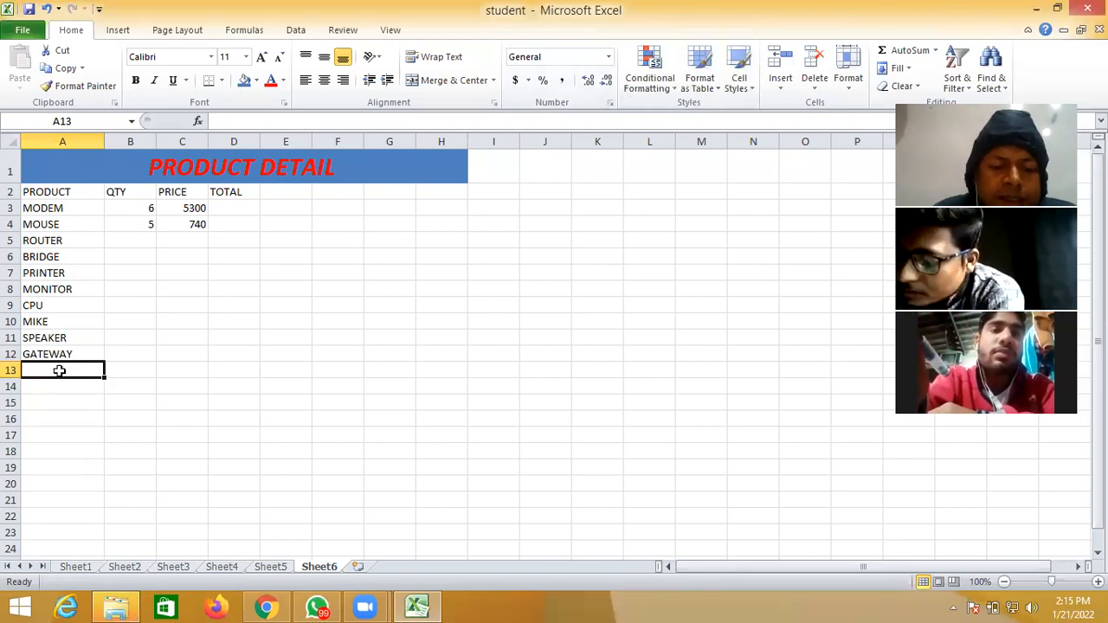
{"action": "type", "text": "MOTHERBOARD"}
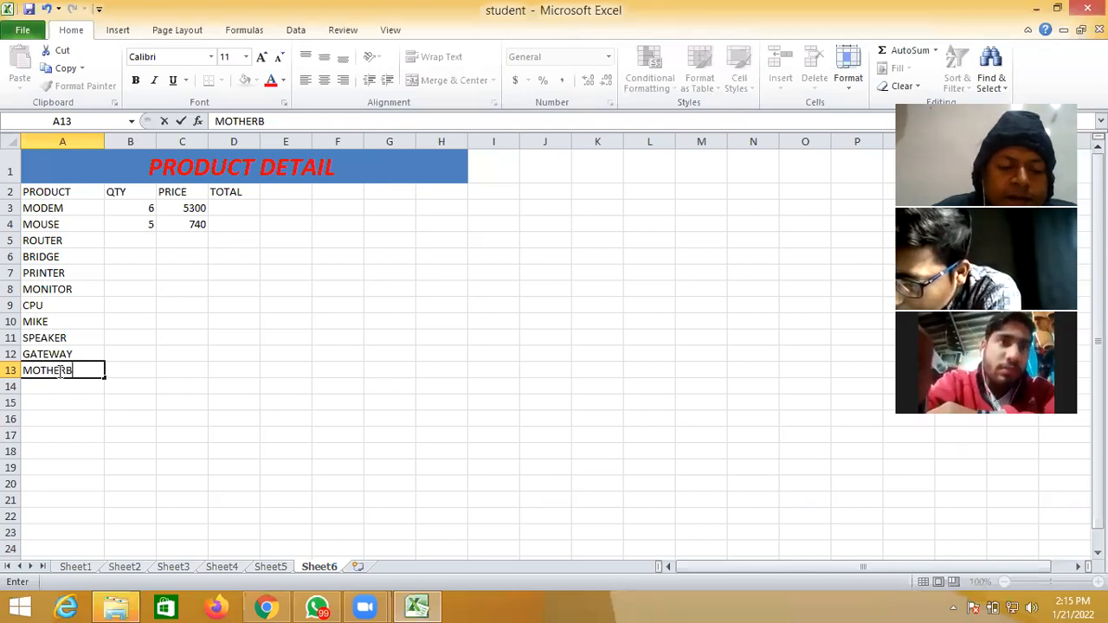
{"action": "left_click", "coordinate": [116, 370]}
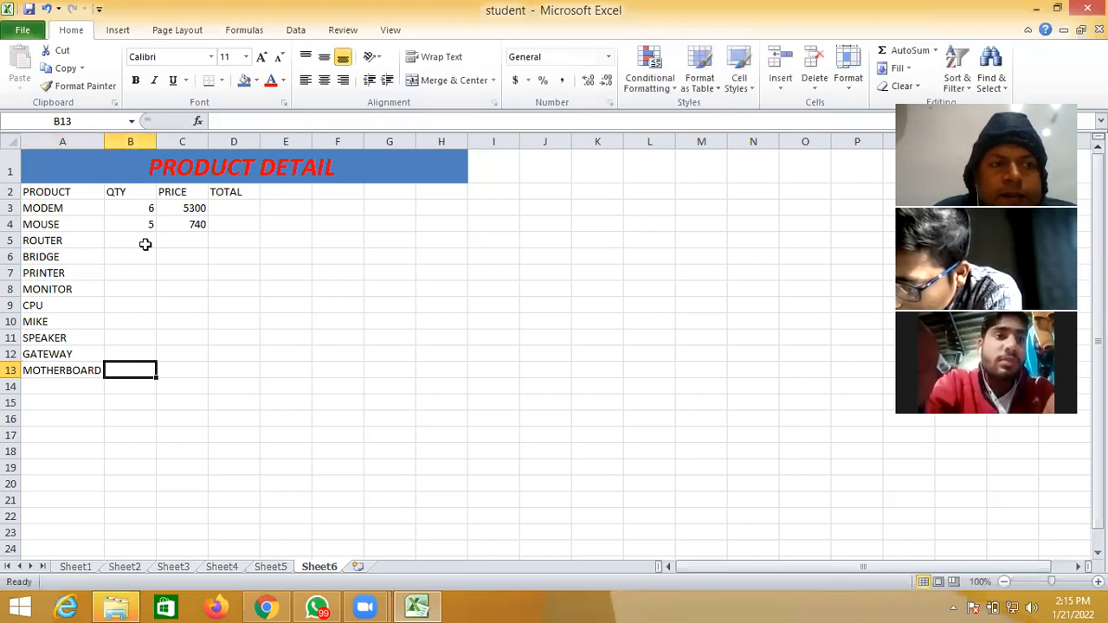
{"action": "mouse_move", "coordinate": [103, 141]}
{"action": "left_mouse_down"}
{"action": "mouse_move", "coordinate": [136, 141]}
{"action": "mouse_move", "coordinate": [109, 145]}
{"action": "left_mouse_up"}
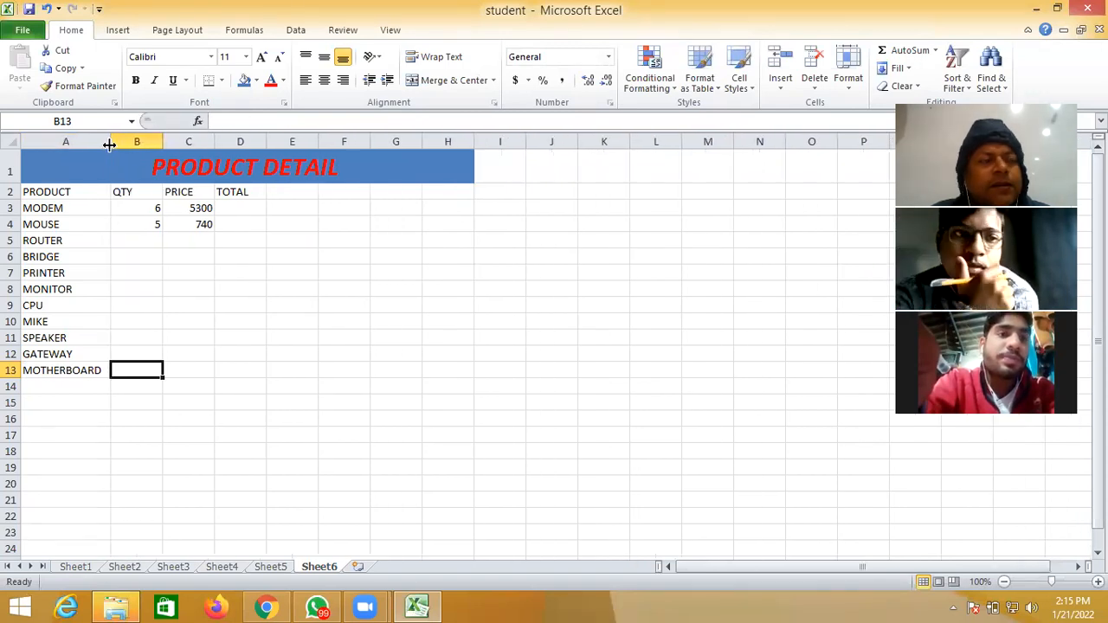
Enter the quantities 6, 3, 8 and 4 for ROUTER, BRIDGE, PRINTER and MONITOR in cells B5 to B8.
{"action": "left_click", "coordinate": [145, 239]}
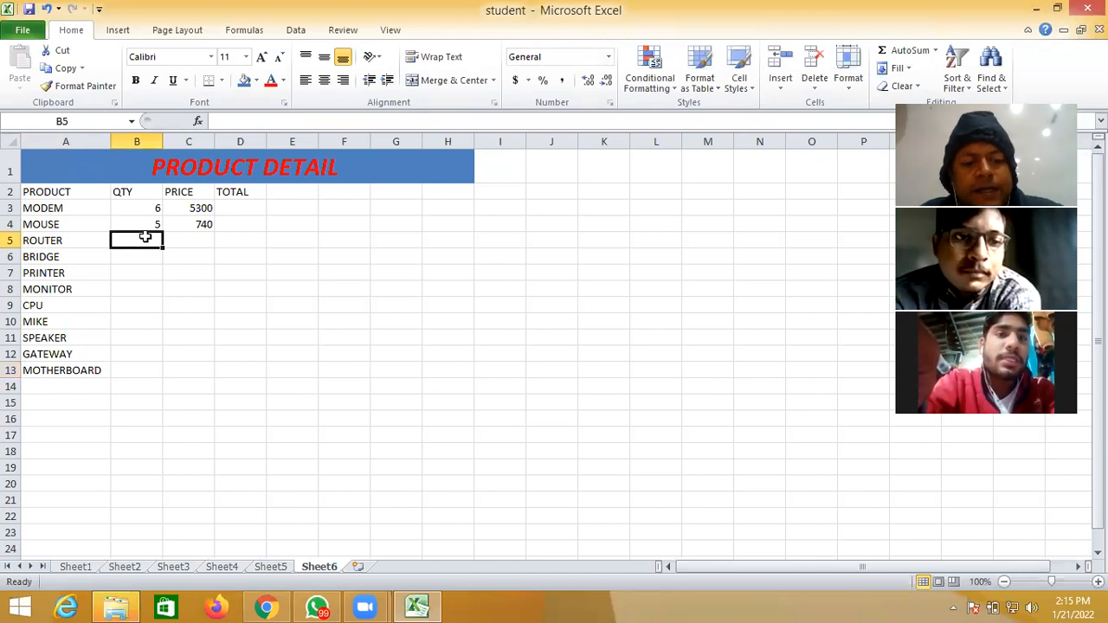
{"action": "type", "text": "6"}
{"action": "key", "text": "Return"}
{"action": "type", "text": "3"}
{"action": "key", "text": "Return"}
{"action": "type", "text": "8"}
{"action": "key", "text": "Return"}
{"action": "type", "text": "4"}
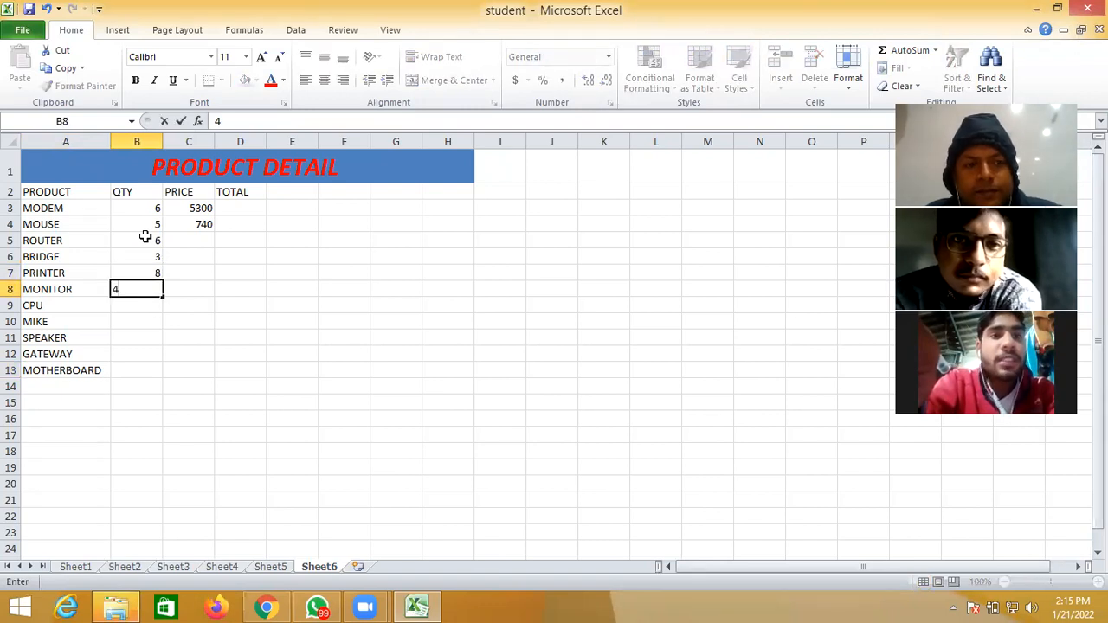
{"action": "key", "text": "Return"}
Enter the quantities 4, 8, 5, 4 and 3 for CPU through MOTHERBOARD in cells B9 to B13.
{"action": "type", "text": "4"}
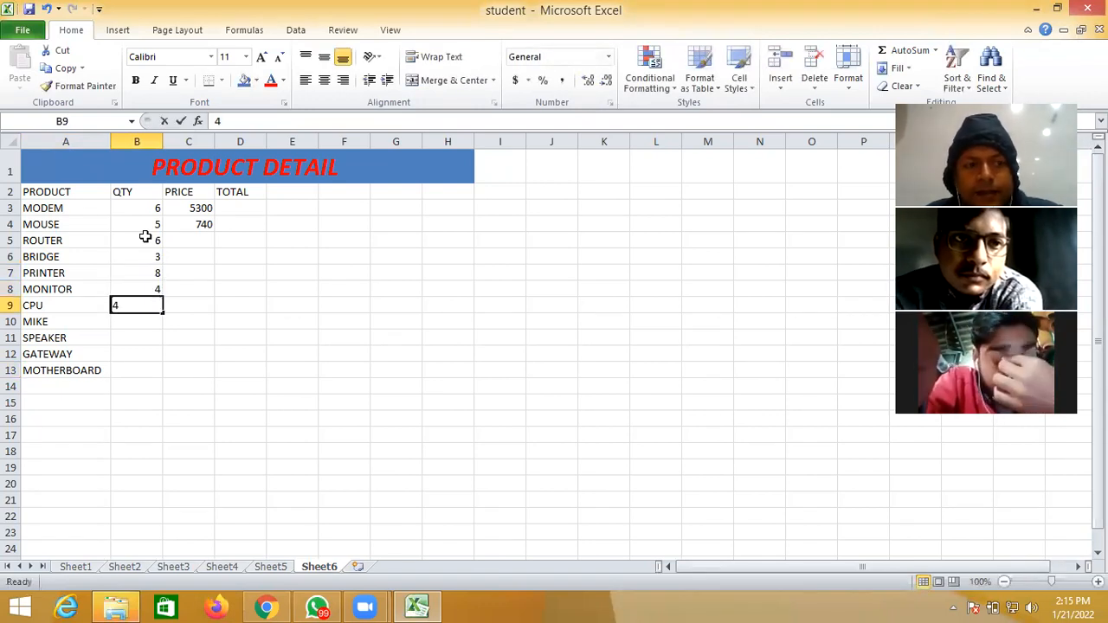
{"action": "key", "text": "Return"}
{"action": "type", "text": "8"}
{"action": "key", "text": "Return"}
{"action": "type", "text": "5"}
{"action": "key", "text": "Return"}
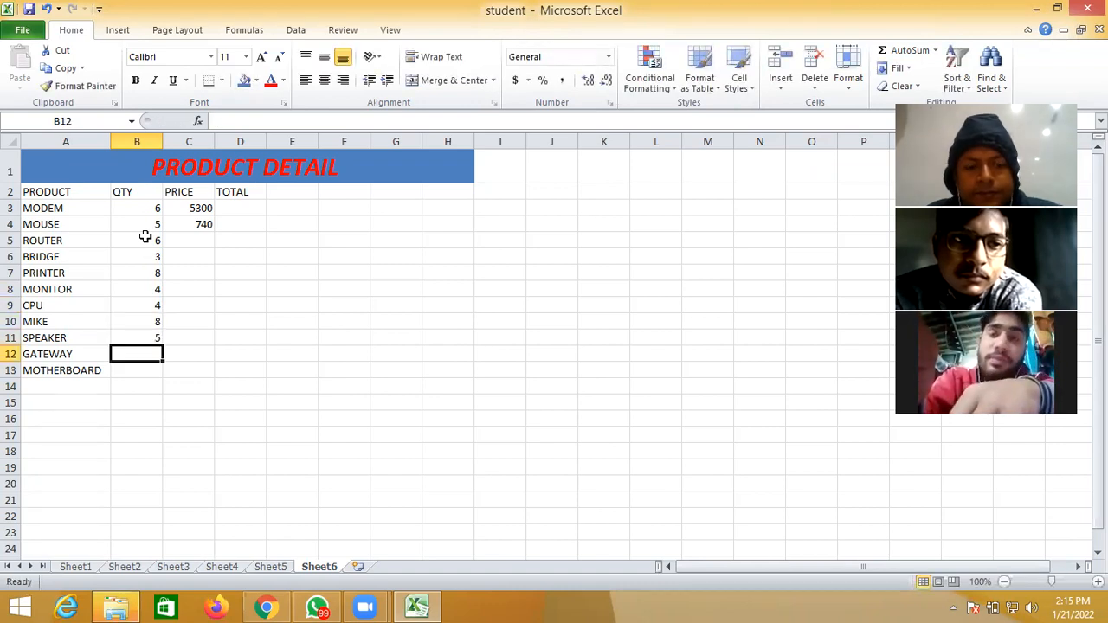
{"action": "type", "text": "4"}
{"action": "key", "text": "Return"}
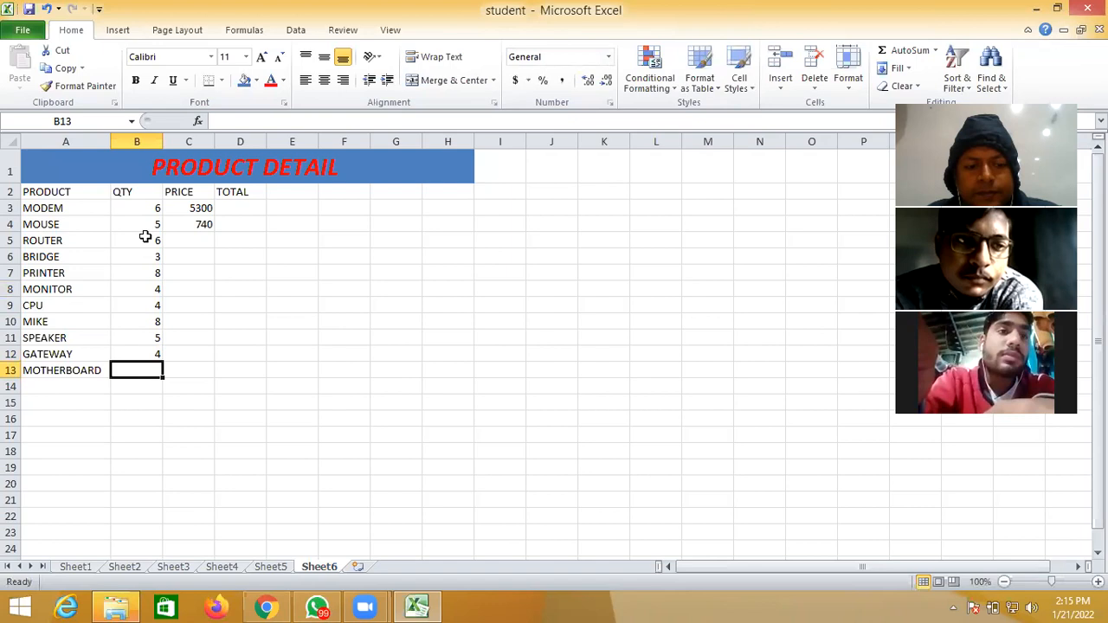
{"action": "type", "text": "3"}
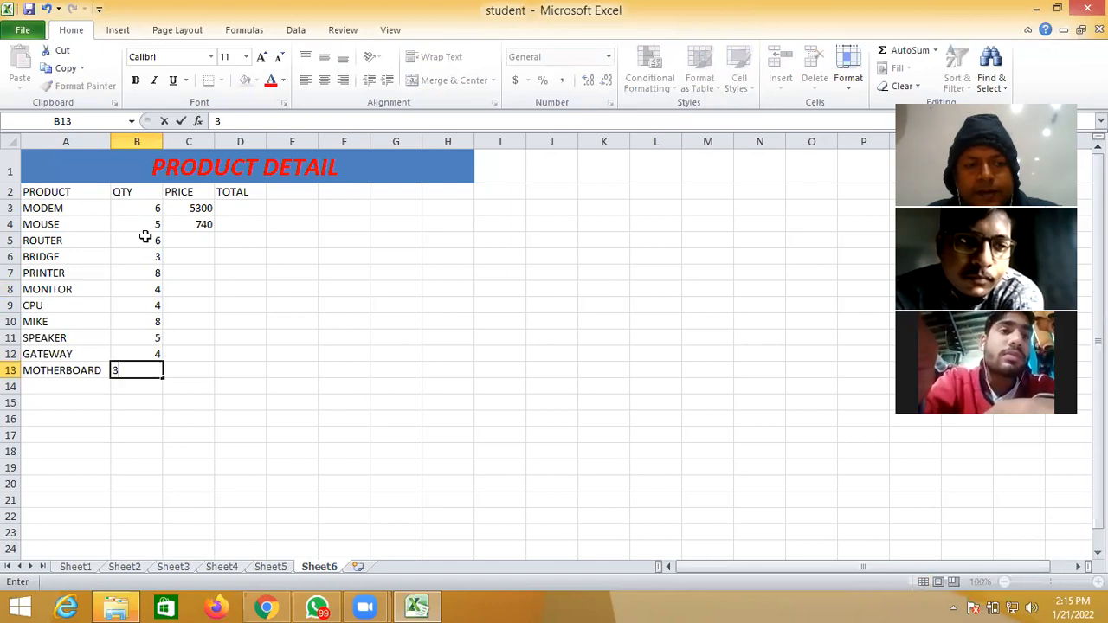
Enter the prices 7500, 5400 and 7500 for ROUTER, BRIDGE and PRINTER in cells C5 to C7.
{"action": "left_click", "coordinate": [202, 244]}
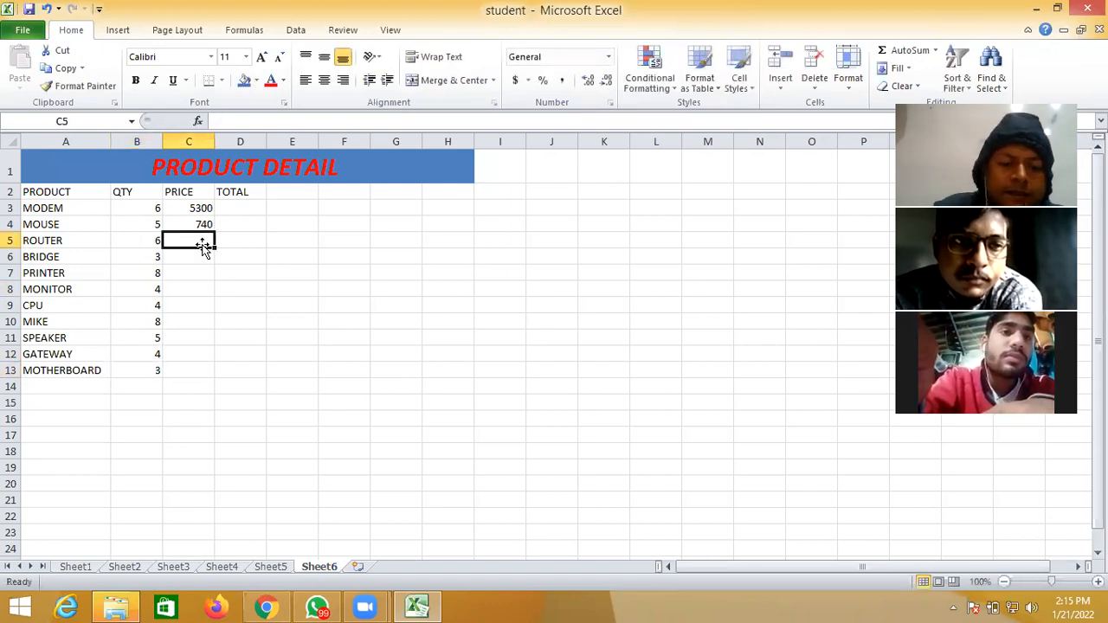
{"action": "type", "text": "7500"}
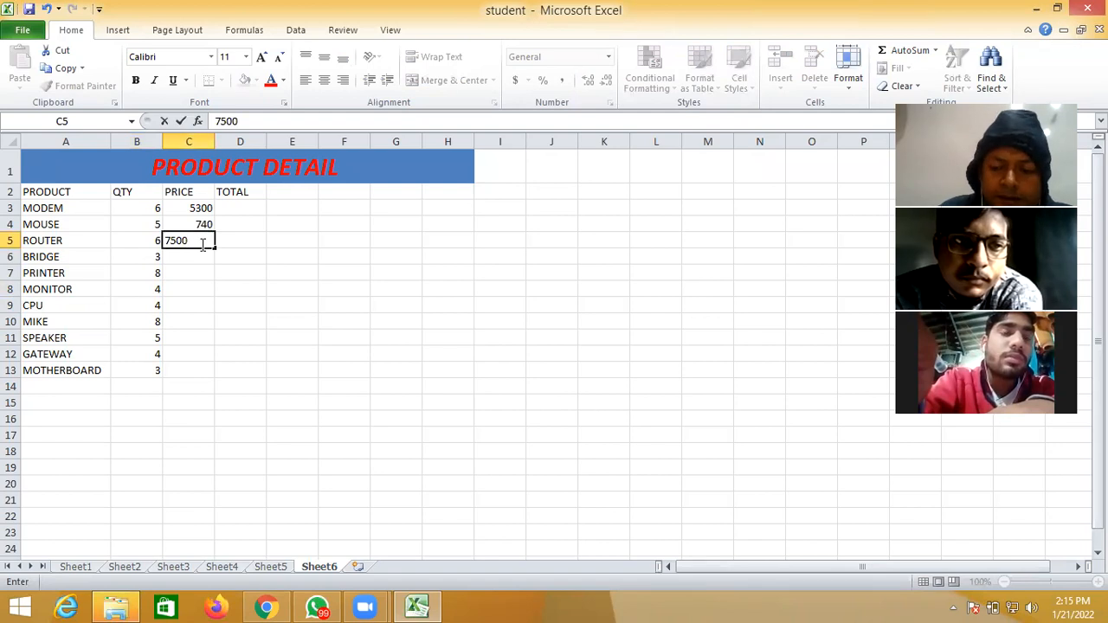
{"action": "key", "text": "Return"}
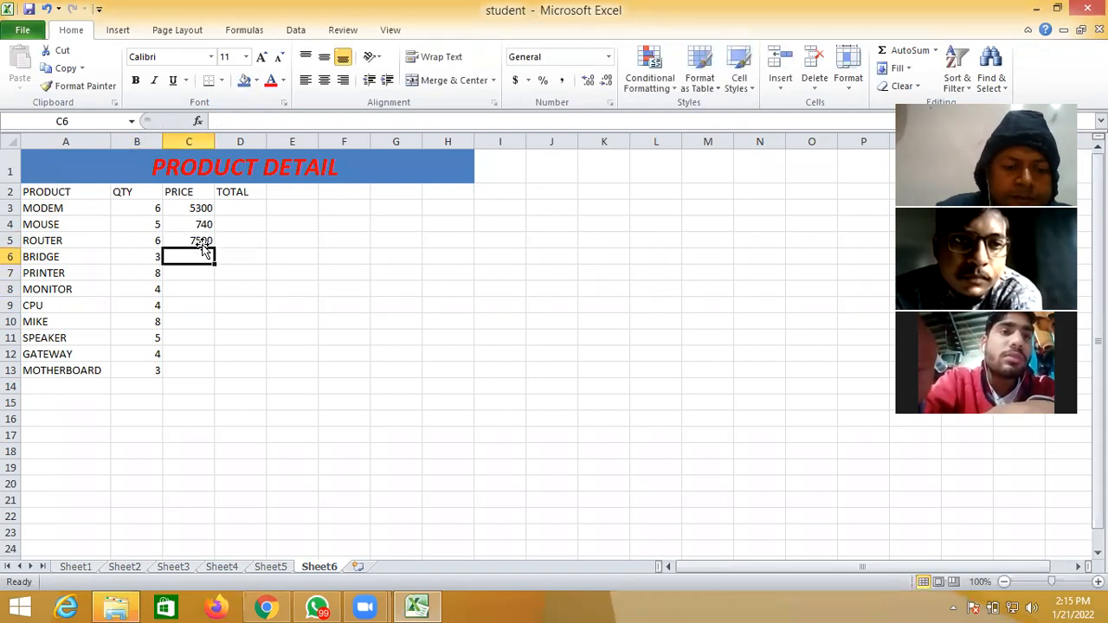
{"action": "type", "text": "5400"}
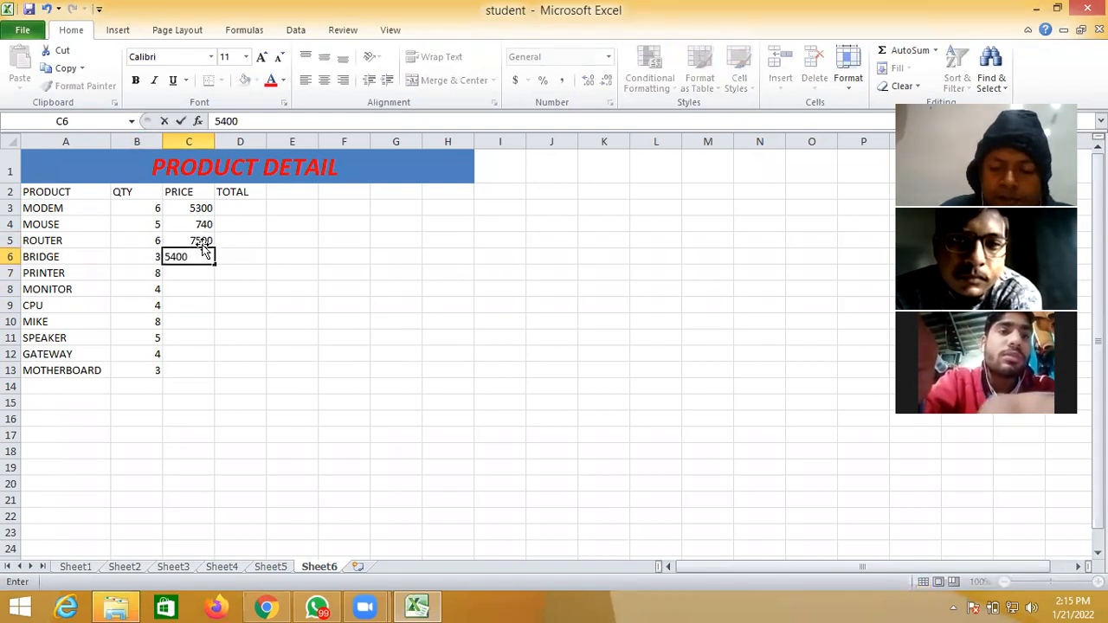
{"action": "key", "text": "Return"}
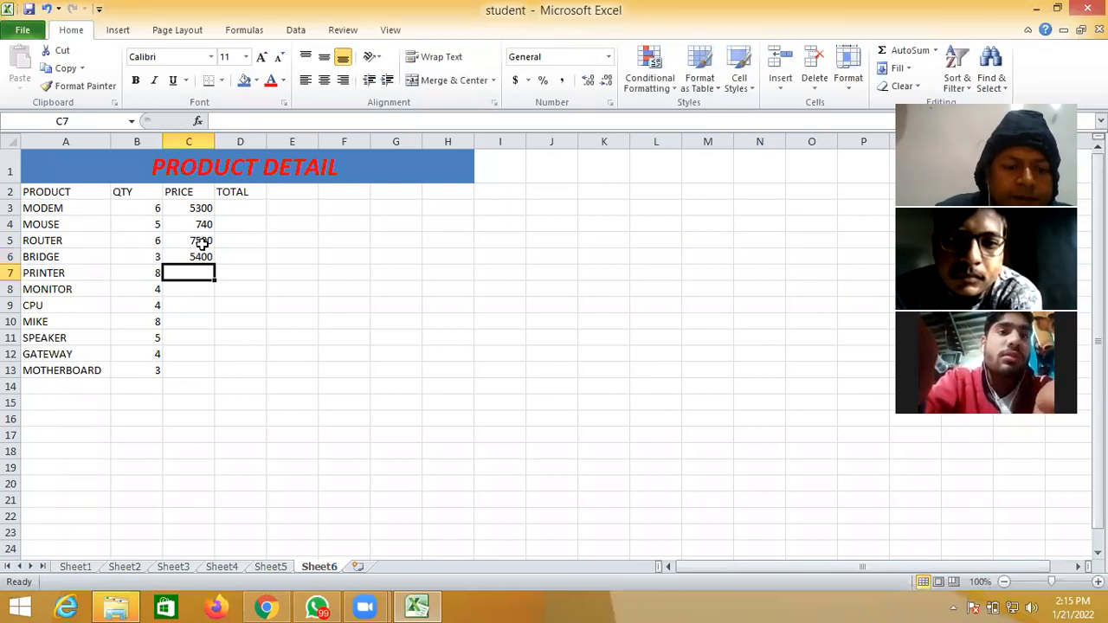
{"action": "type", "text": "7500"}
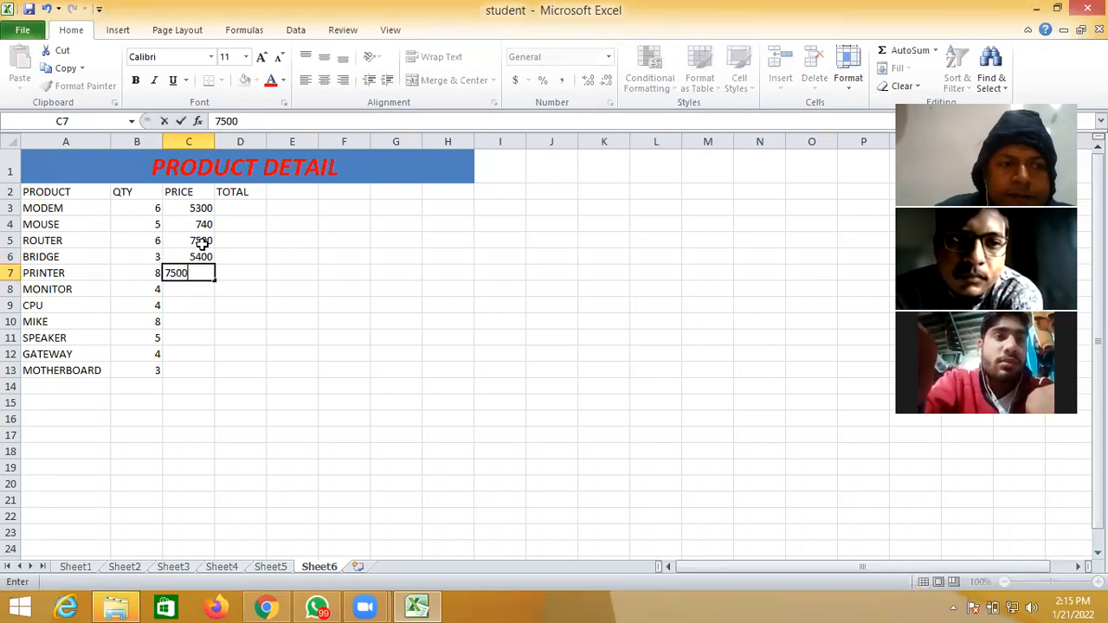
{"action": "key", "text": "Return"}
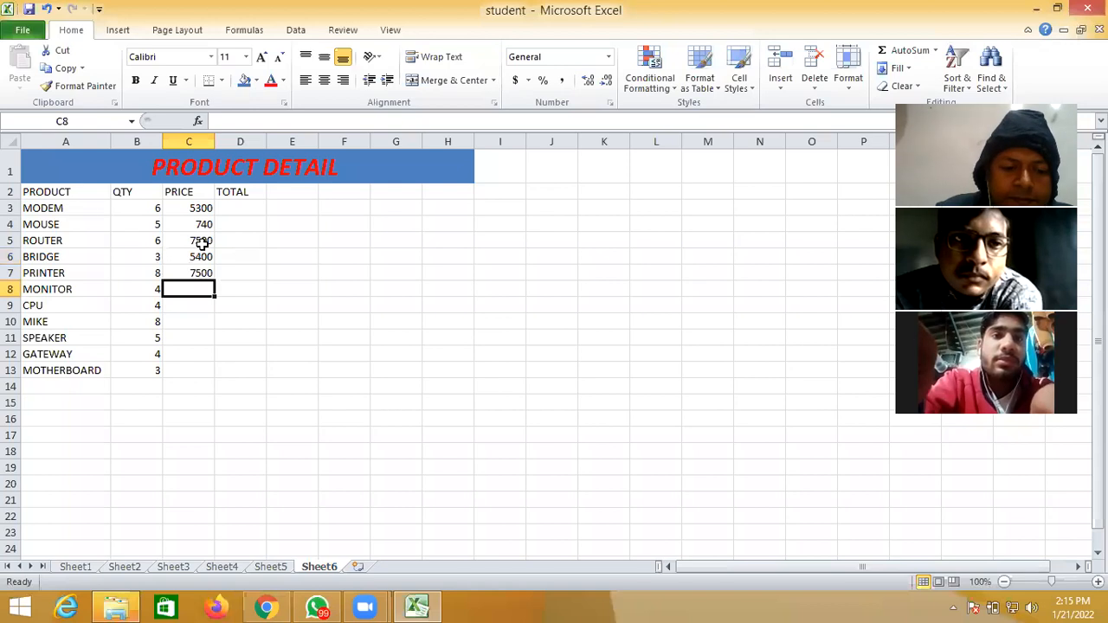
Enter the prices 5400, 9500 and 4300 for MONITOR, CPU and MIKE in cells C8 to C10.
{"action": "type", "text": "5400"}
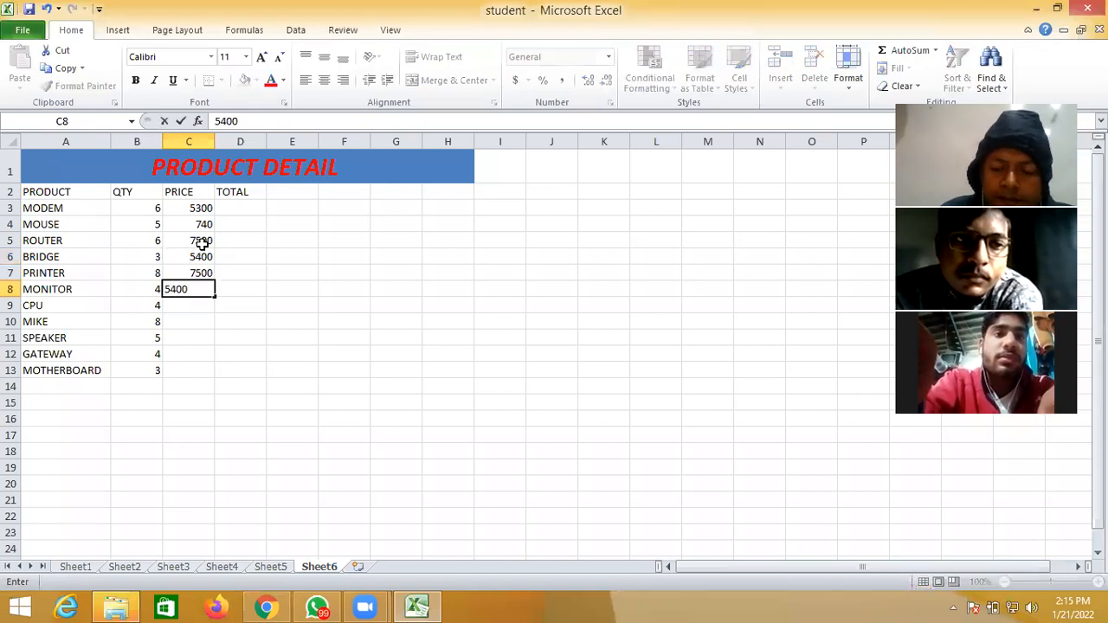
{"action": "key", "text": "Return"}
{"action": "type", "text": "9500"}
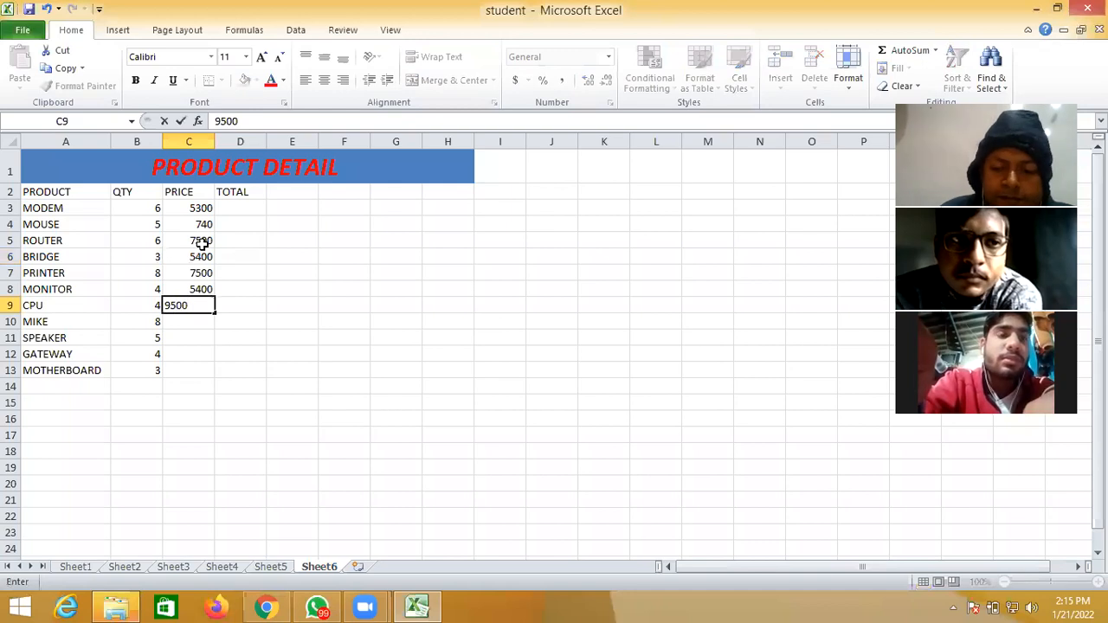
{"action": "key", "text": "Return"}
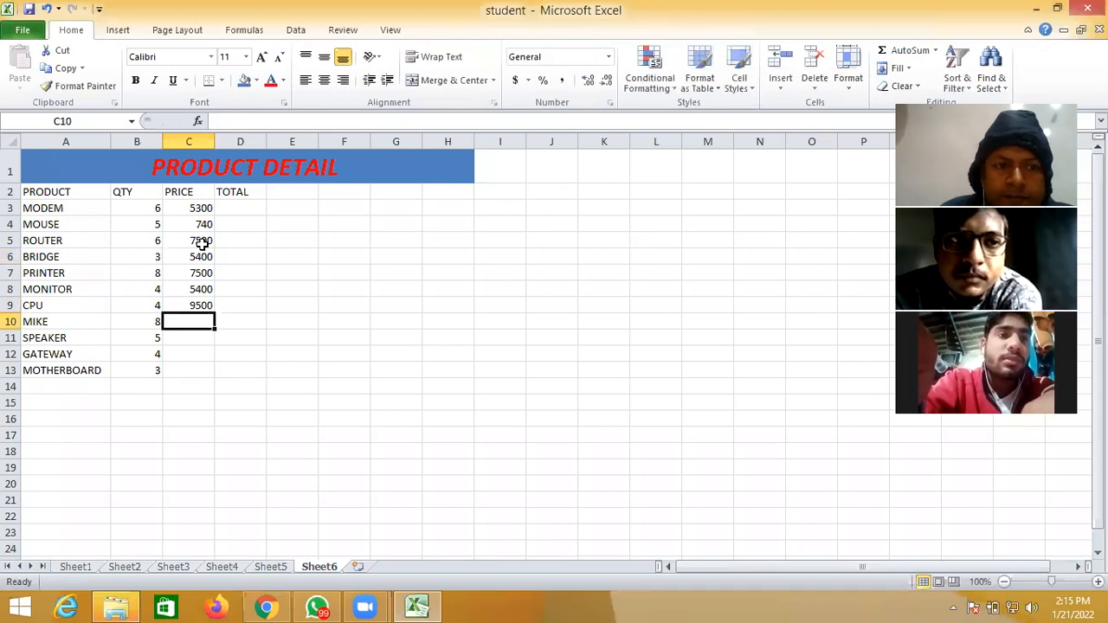
{"action": "type", "text": "4300"}
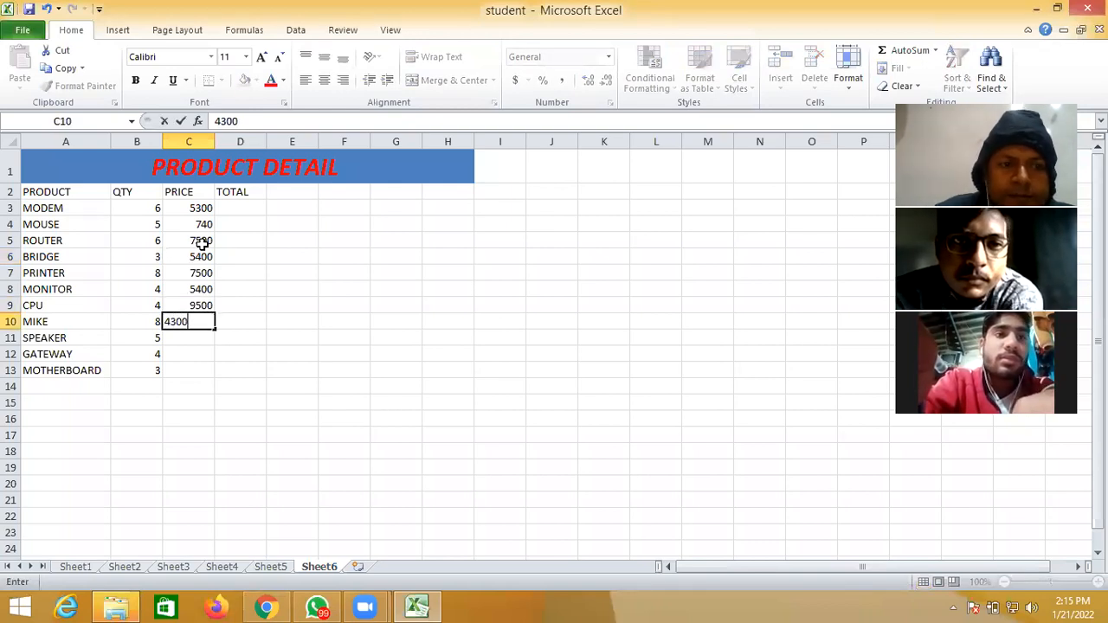
{"action": "key", "text": "Return"}
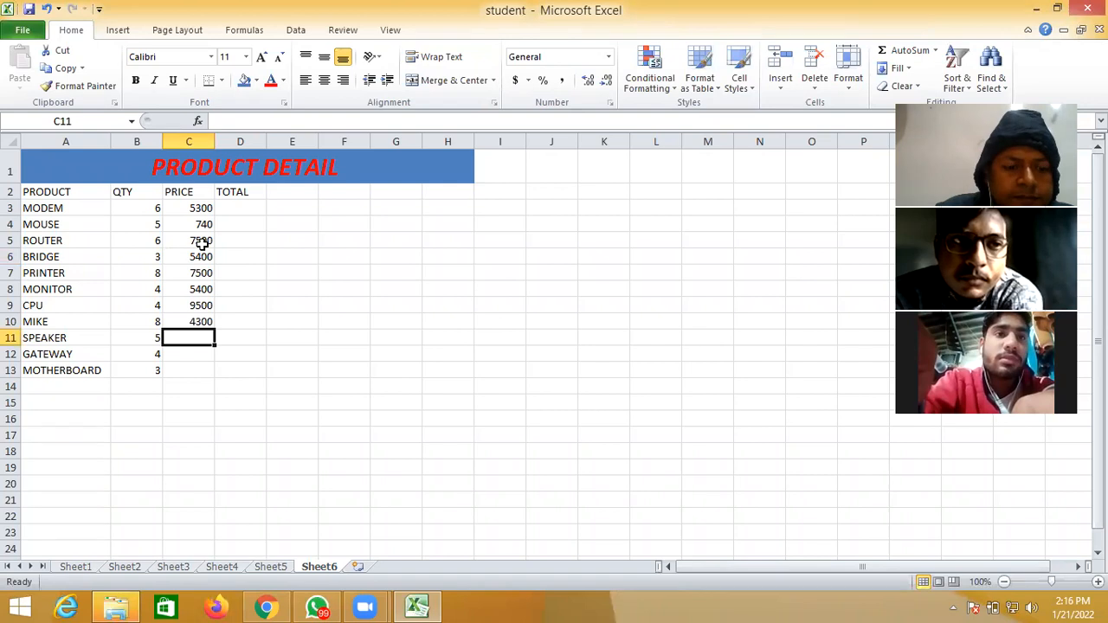
Enter the prices 540, 9800 and 7300 for SPEAKER, GATEWAY and MOTHERBOARD in cells C11 to C13.
{"action": "type", "text": "540"}
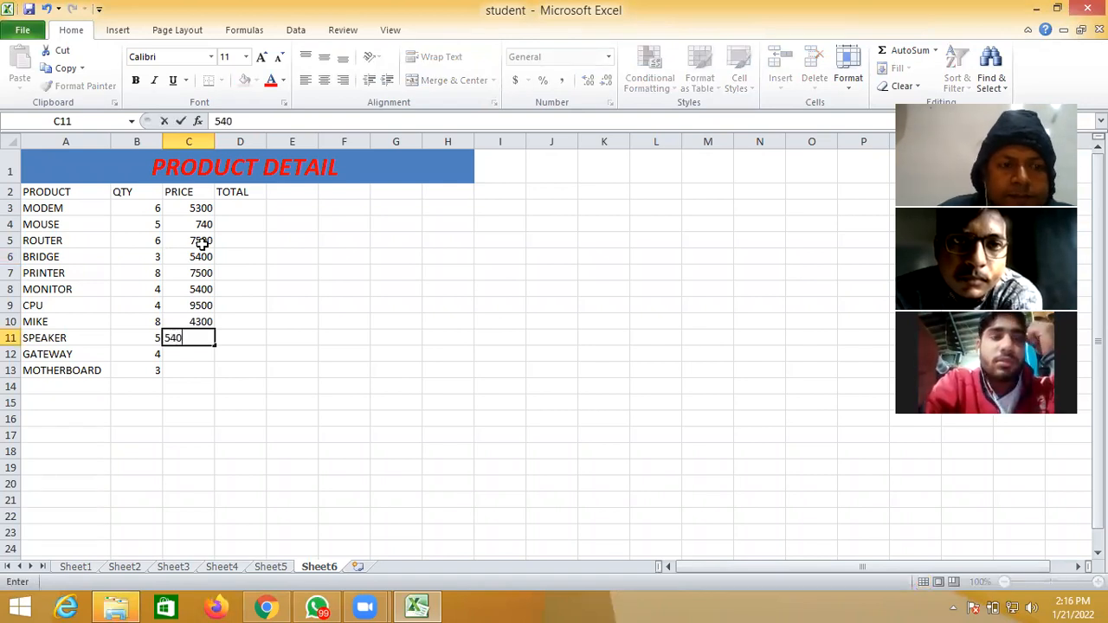
{"action": "key", "text": "Return"}
{"action": "type", "text": "9"}
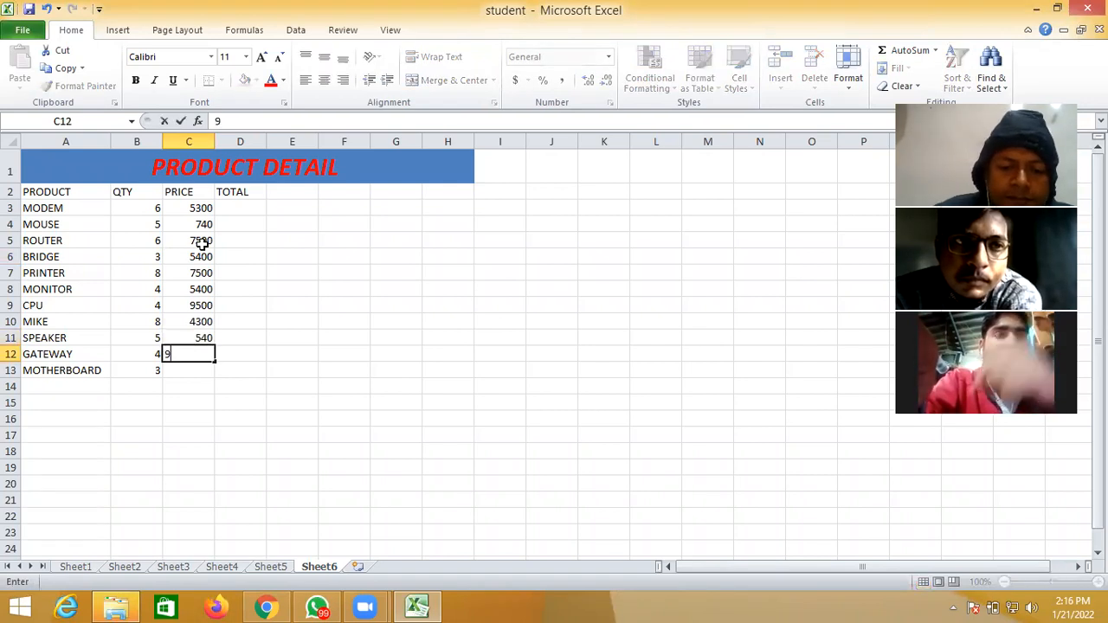
{"action": "type", "text": "800"}
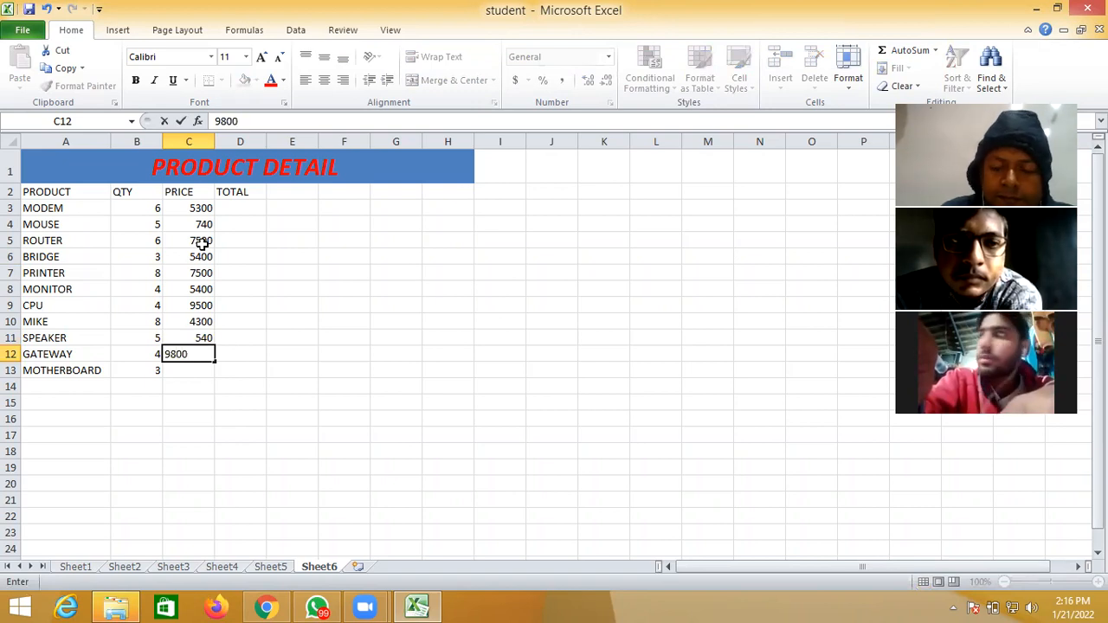
{"action": "key", "text": "Return"}
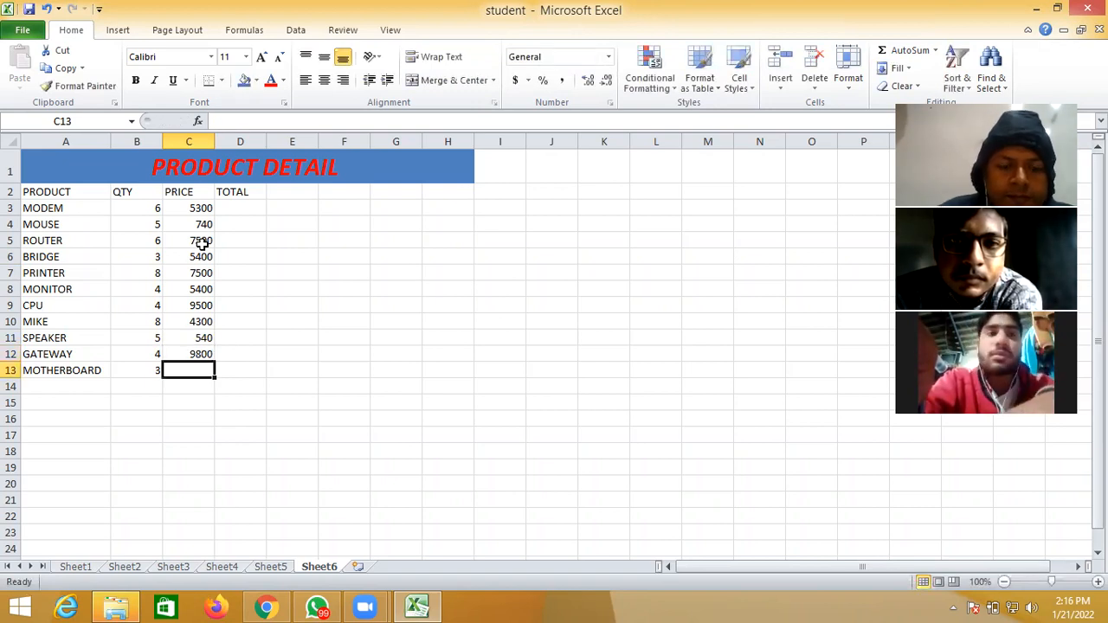
{"action": "type", "text": "7300"}
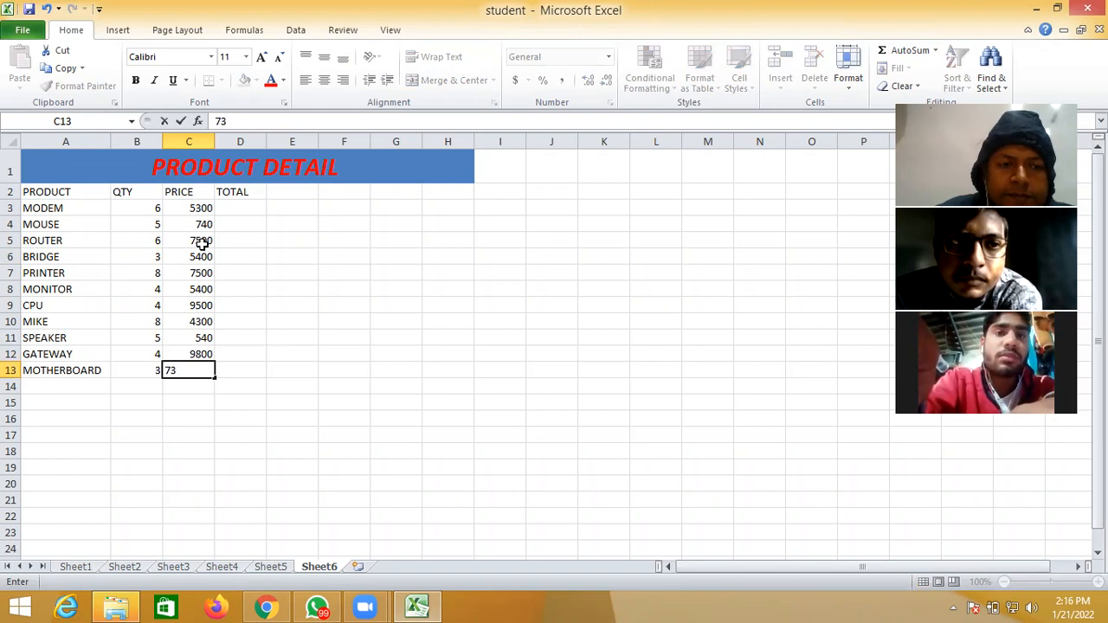
{"action": "left_click", "coordinate": [226, 334]}
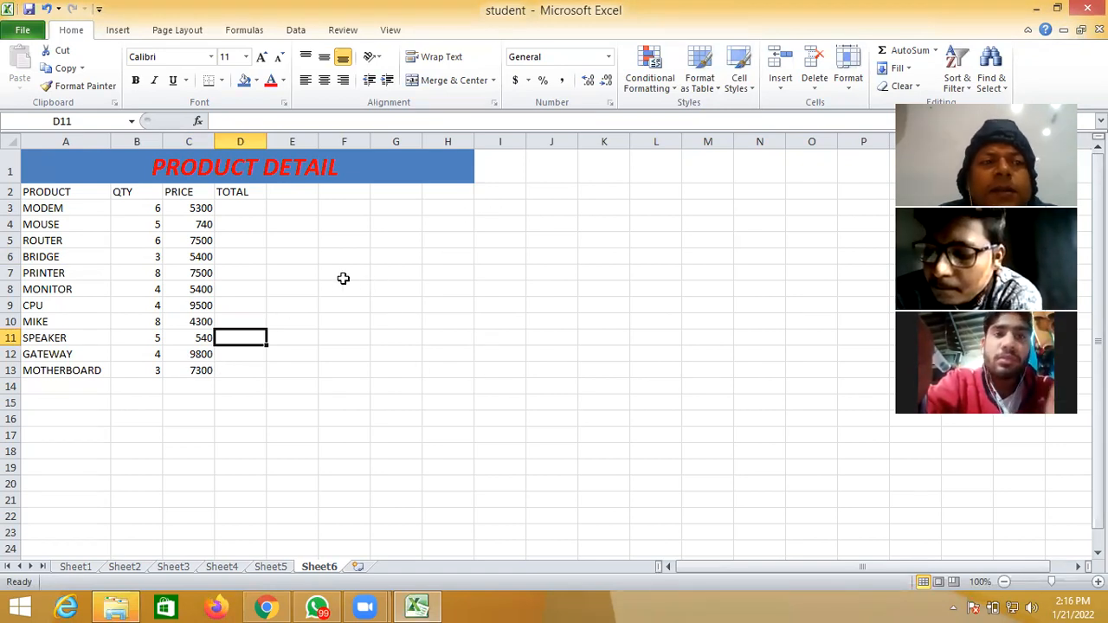
Insert an entire column before the PRODUCT column.
{"action": "left_click", "coordinate": [55, 192]}
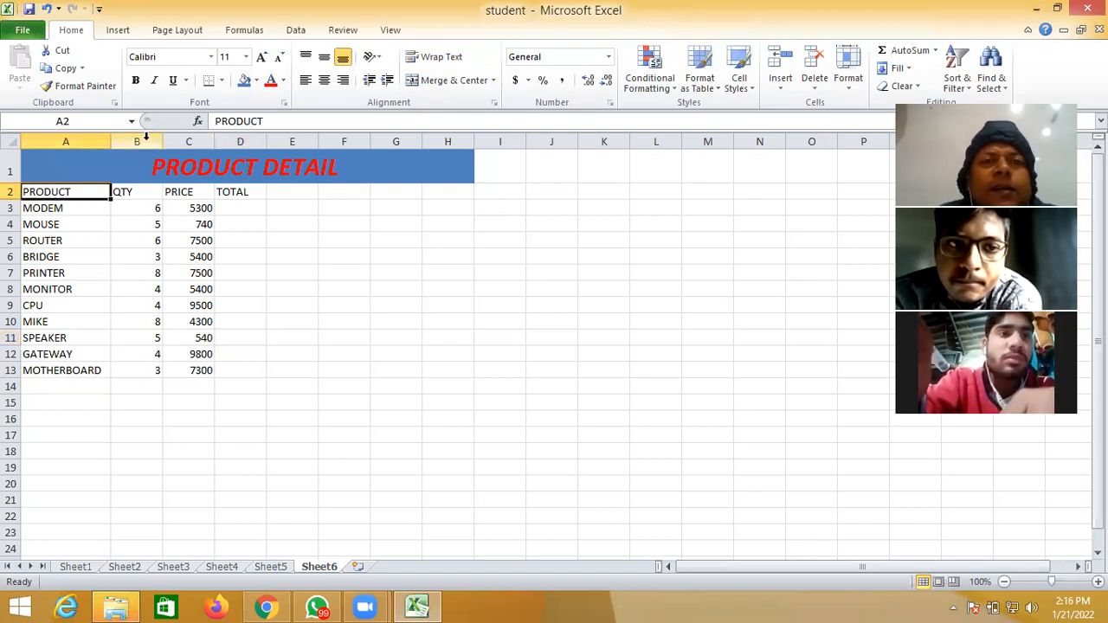
{"action": "left_click", "coordinate": [119, 30]}
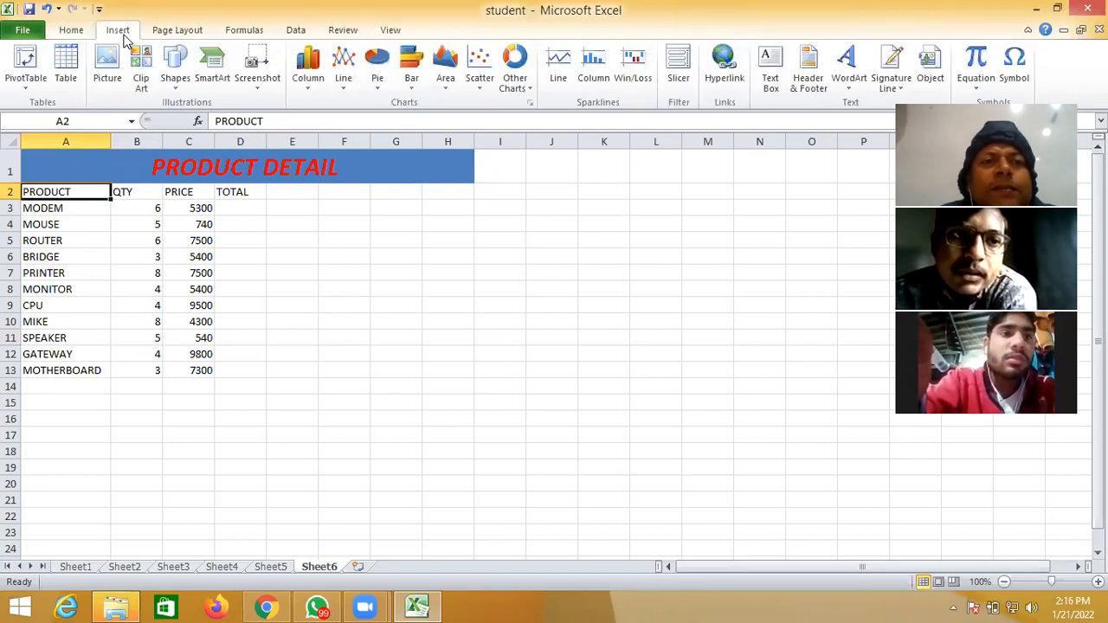
{"action": "right_click", "coordinate": [40, 193]}
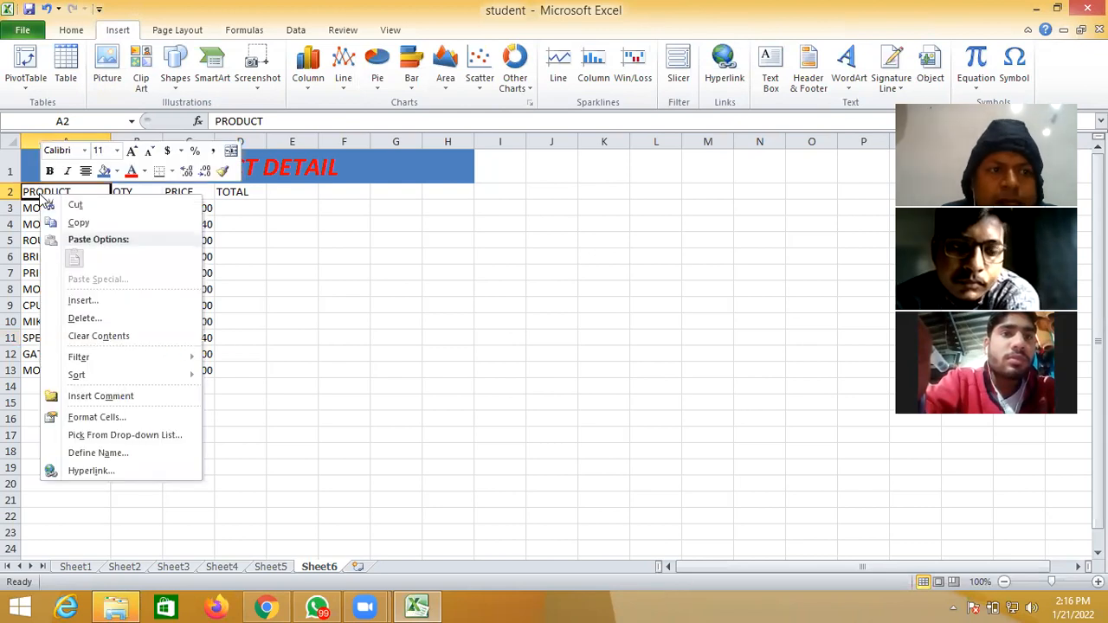
{"action": "left_click", "coordinate": [79, 301]}
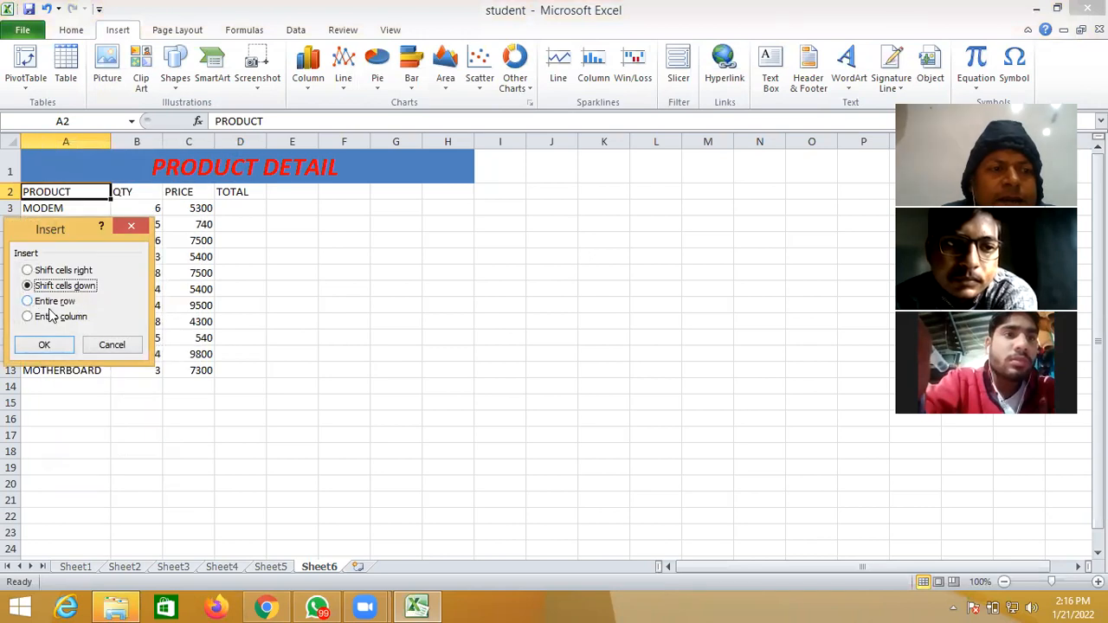
{"action": "left_click", "coordinate": [27, 318]}
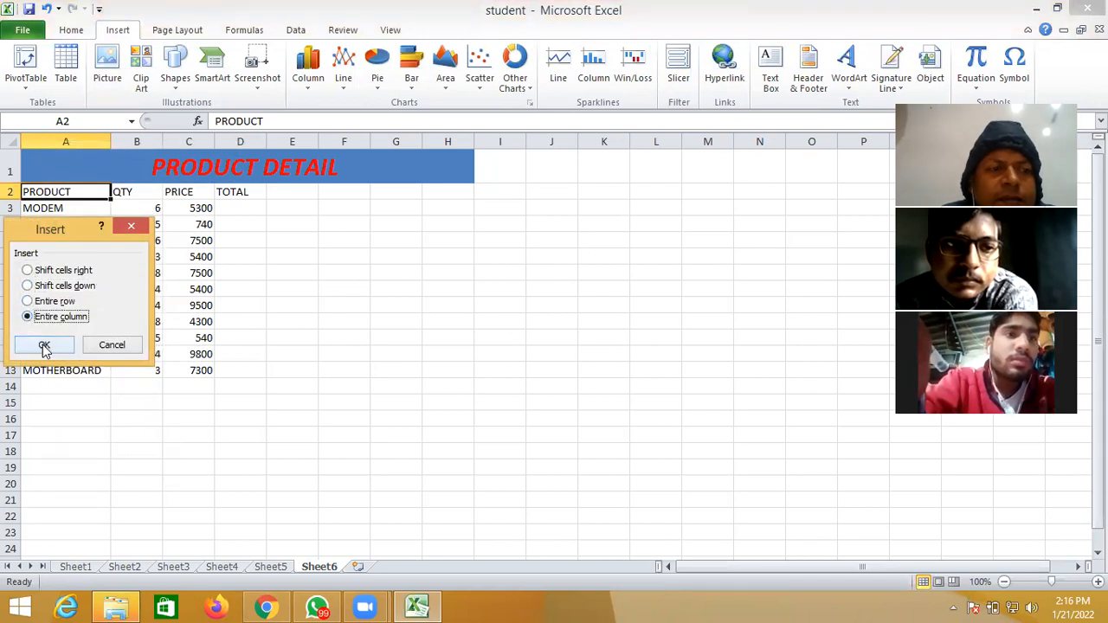
{"action": "left_click", "coordinate": [44, 345]}
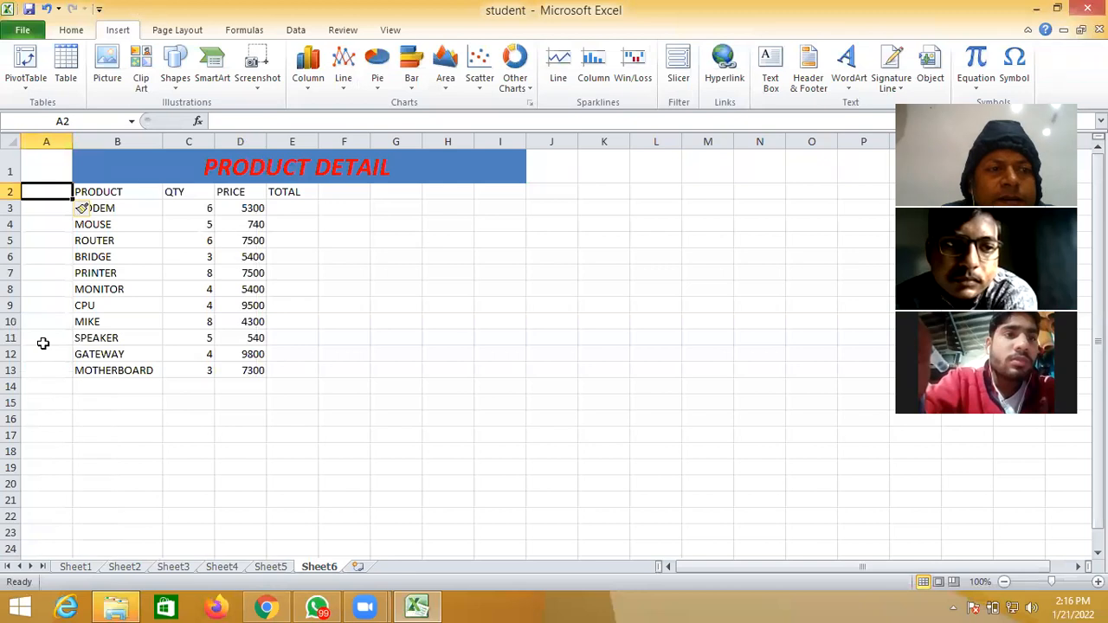
Enter the heading SL_NO in cell A2 and the serial numbers 1 and 2 in cells A3 and A4.
{"action": "type", "text": "S"}
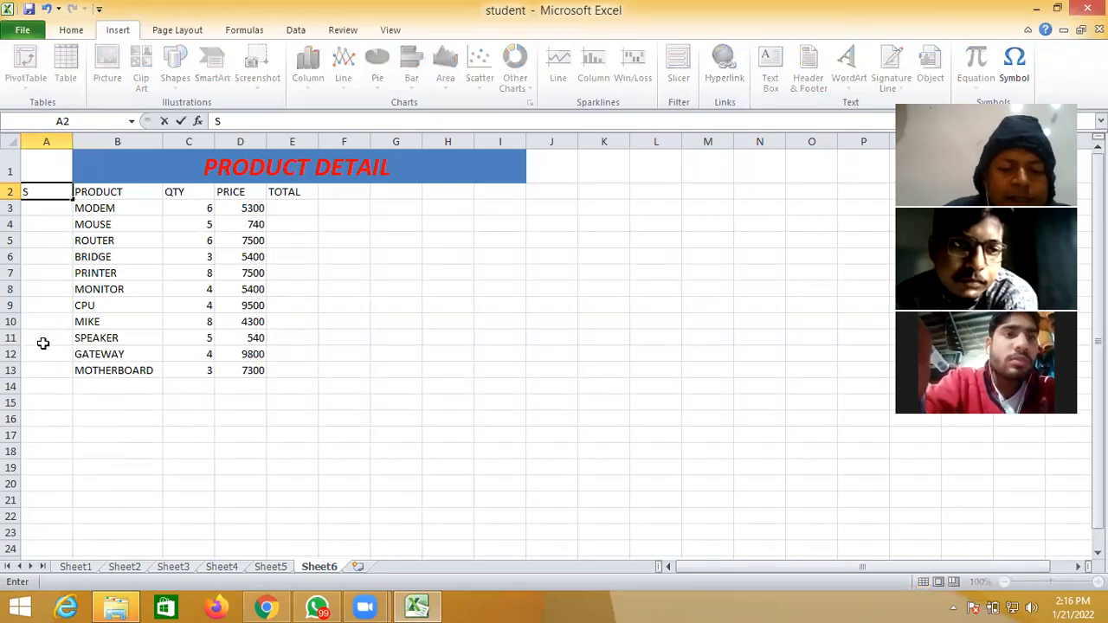
{"action": "type", "text": "L_NO"}
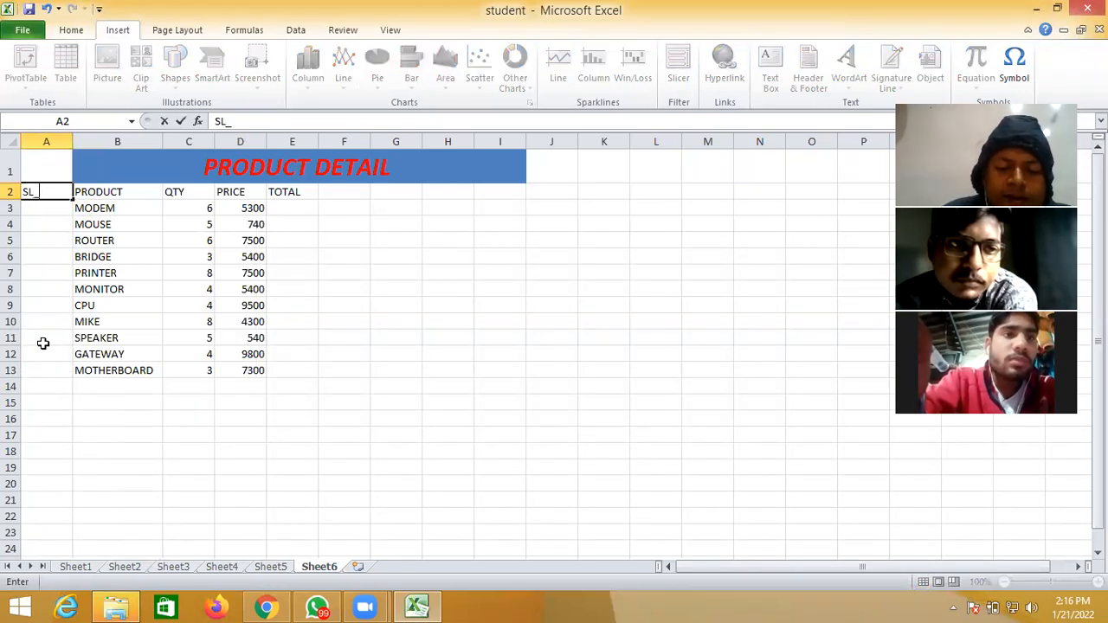
{"action": "left_click", "coordinate": [49, 208]}
{"action": "type", "text": "1"}
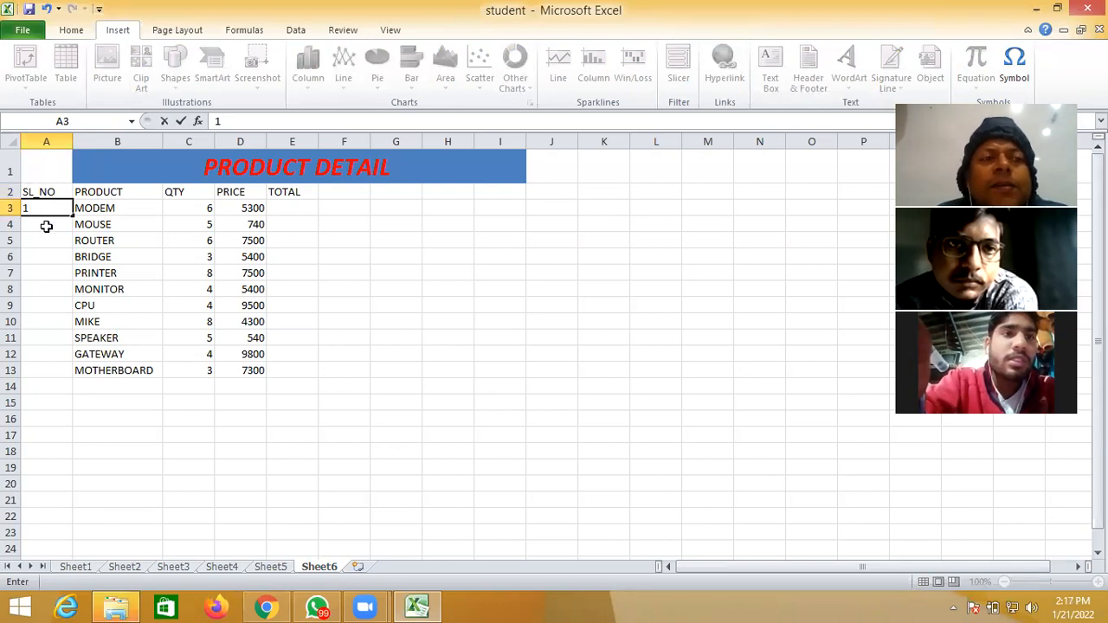
{"action": "left_click", "coordinate": [46, 225]}
{"action": "type", "text": "2"}
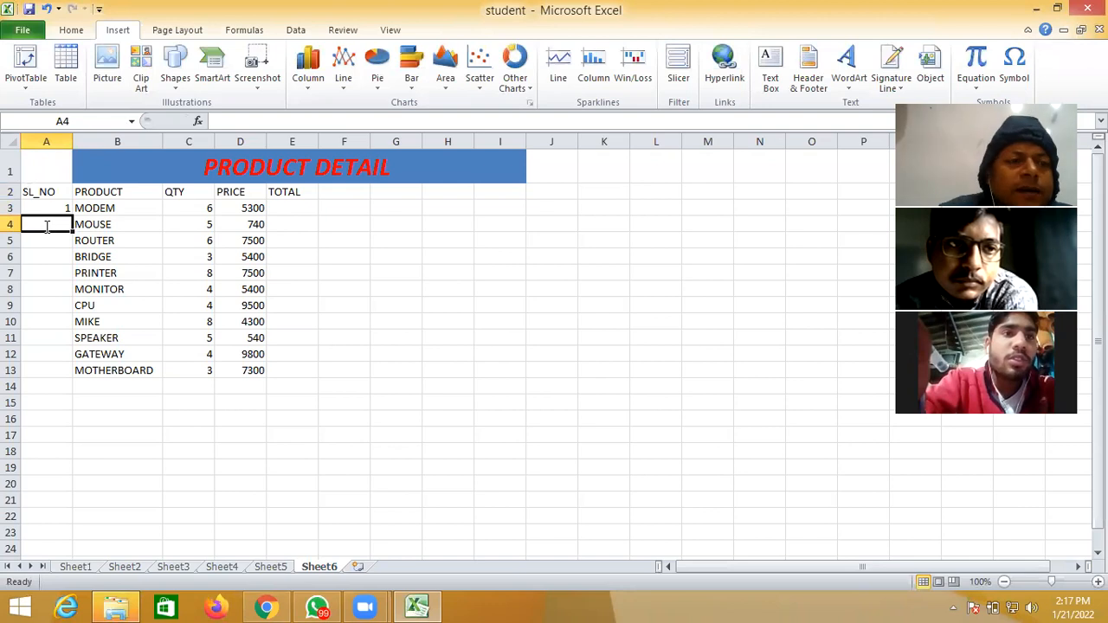
{"action": "left_click", "coordinate": [40, 242]}
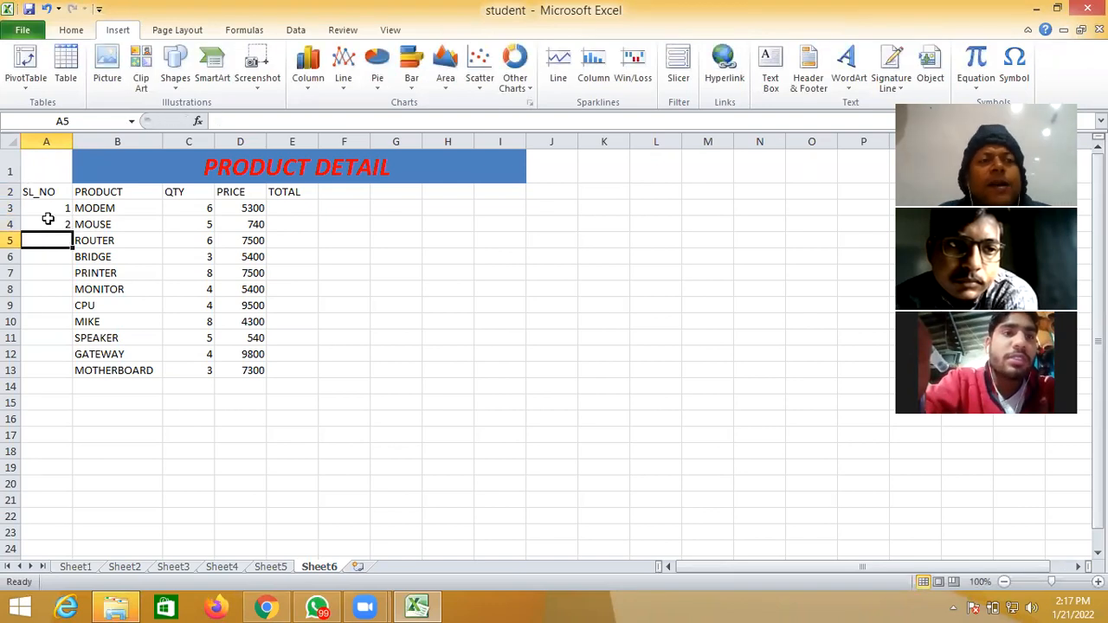
Extend the serial number series from A3:A4 down to cell A13 beside MOTHERBOARD.
{"action": "left_click", "coordinate": [55, 206]}
{"action": "left_click_drag", "start_coordinate": [55, 206], "coordinate": [57, 223]}
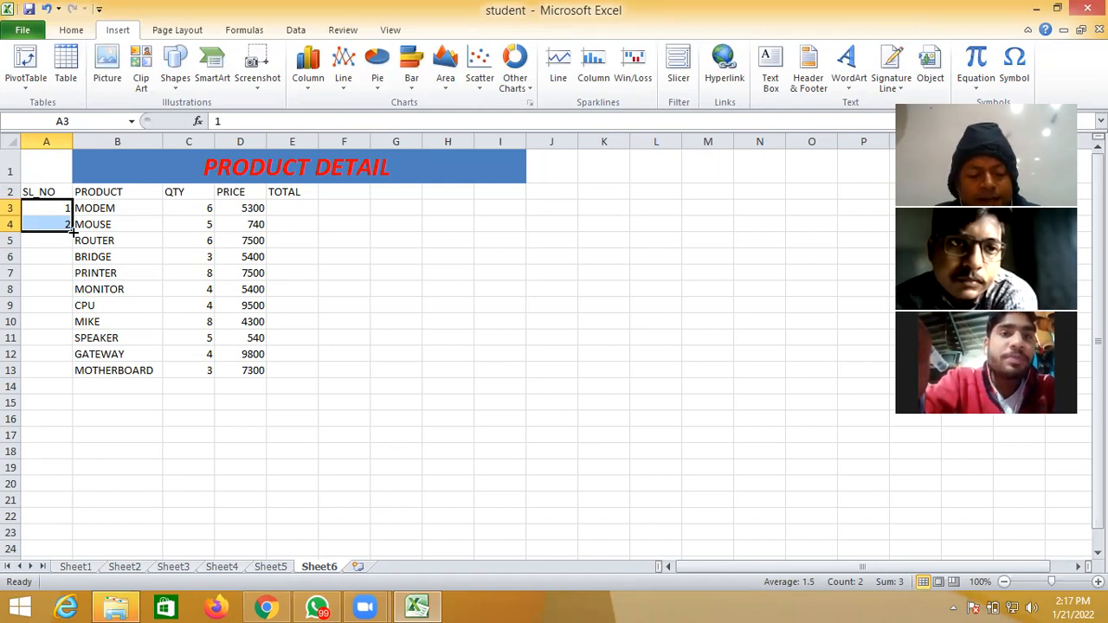
{"action": "left_click_drag", "start_coordinate": [76, 230], "coordinate": [83, 389]}
{"action": "left_click", "coordinate": [124, 417]}
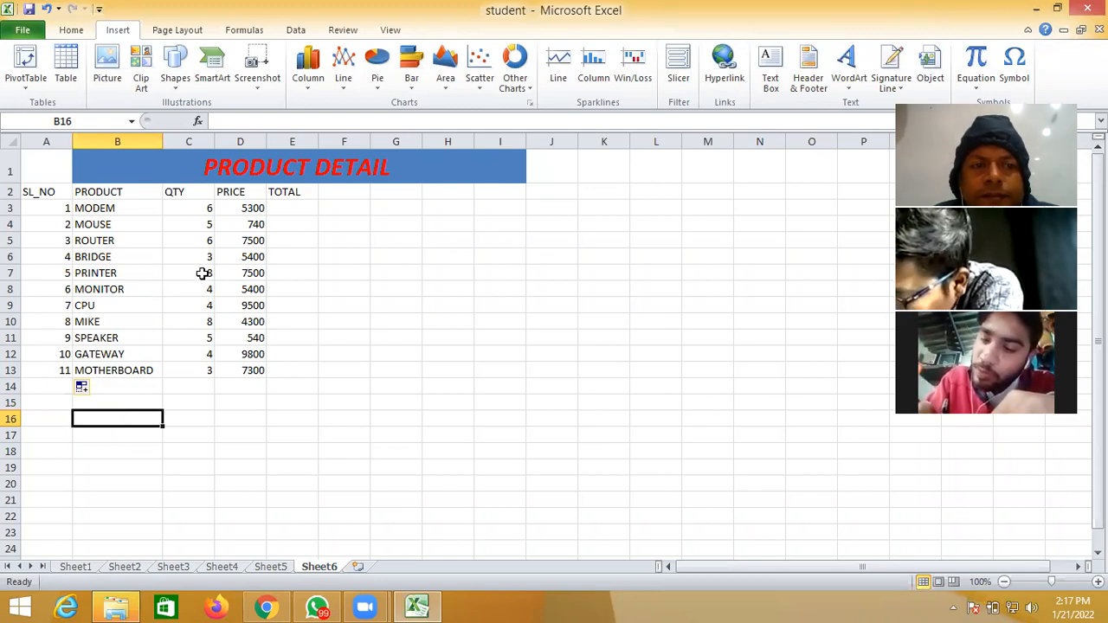
Try out the formula =(C3*D3) for MODEM's total in cell E3, and clear the cell again.
{"action": "left_click", "coordinate": [286, 208]}
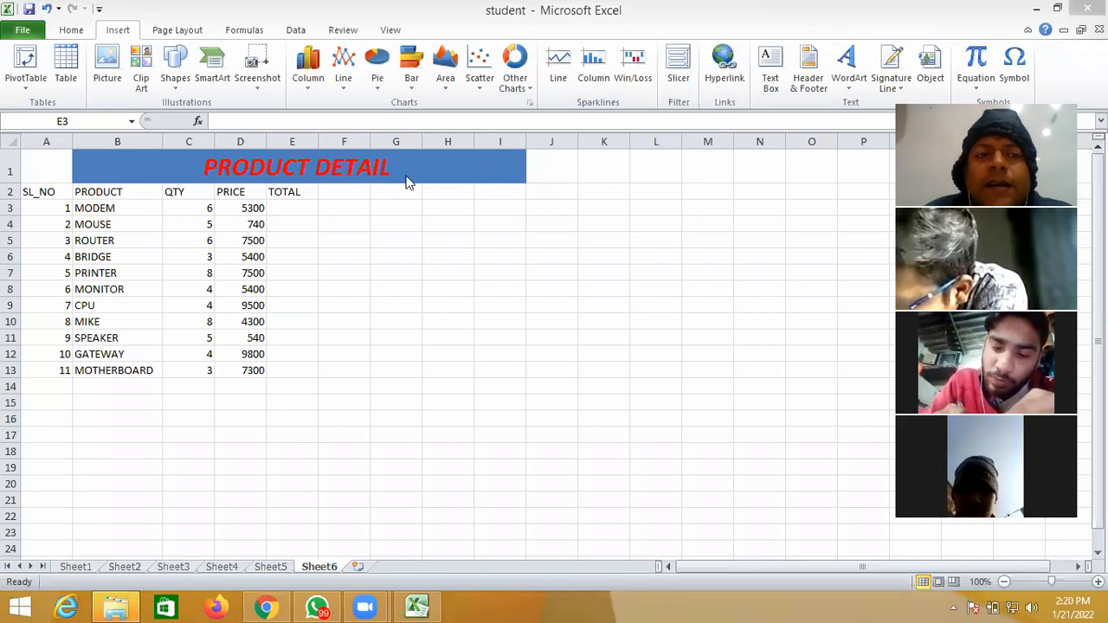
{"action": "left_click", "coordinate": [292, 208]}
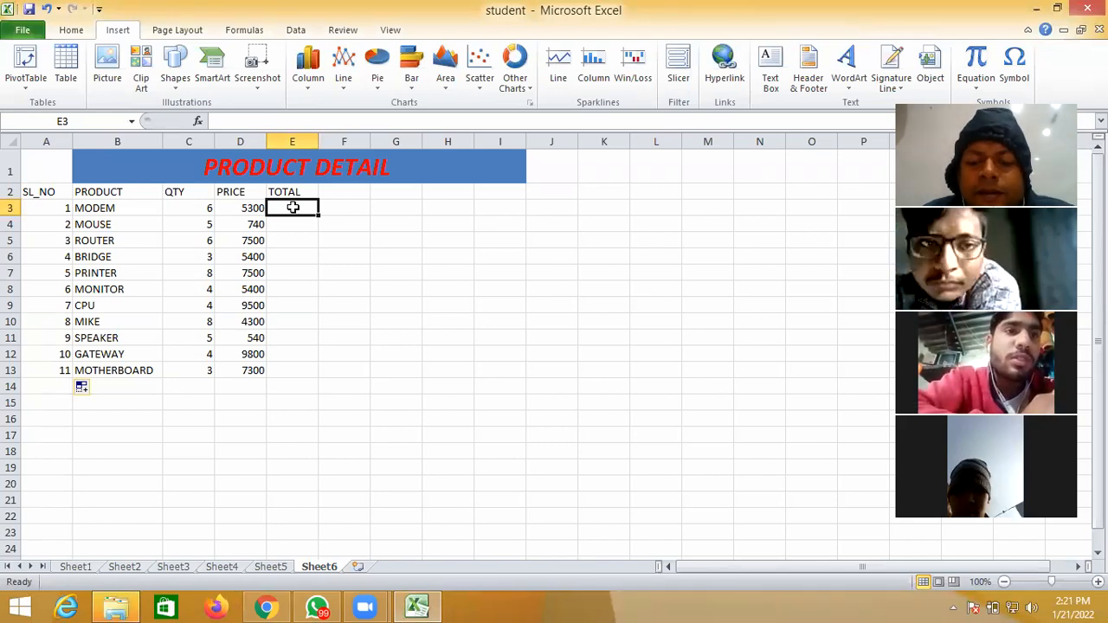
{"action": "type", "text": "="}
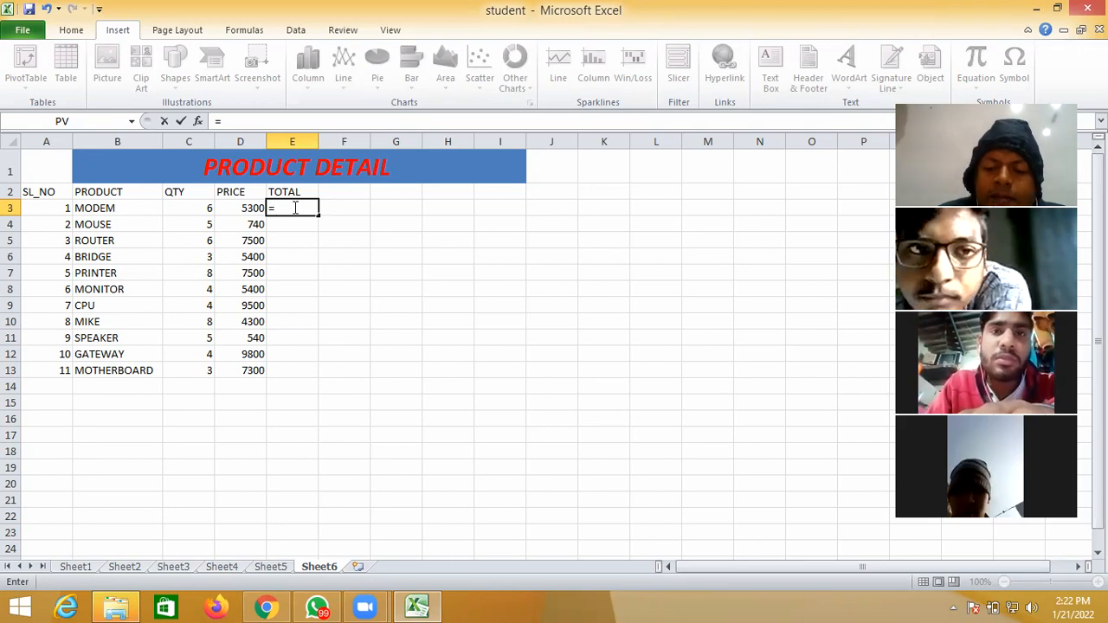
{"action": "type", "text": "("}
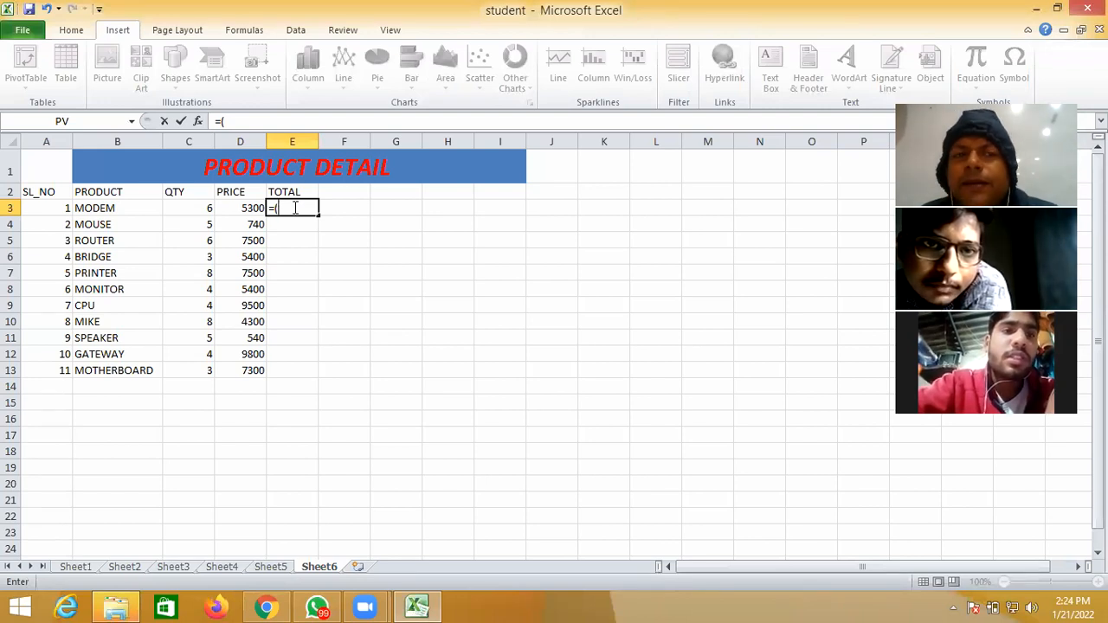
{"action": "left_click", "coordinate": [203, 208]}
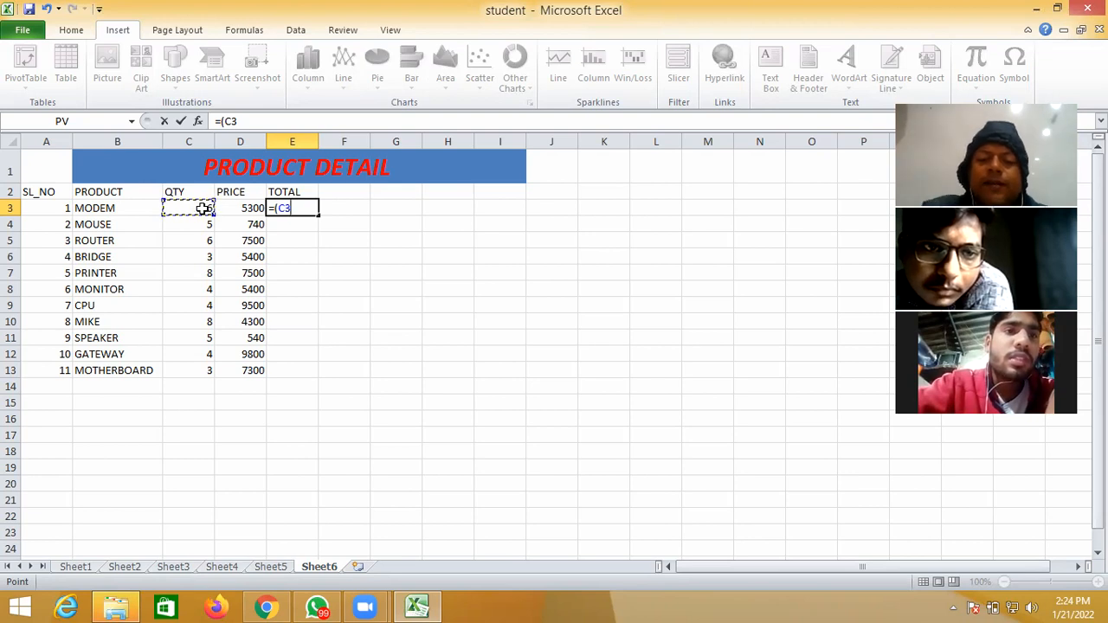
{"action": "type", "text": "*"}
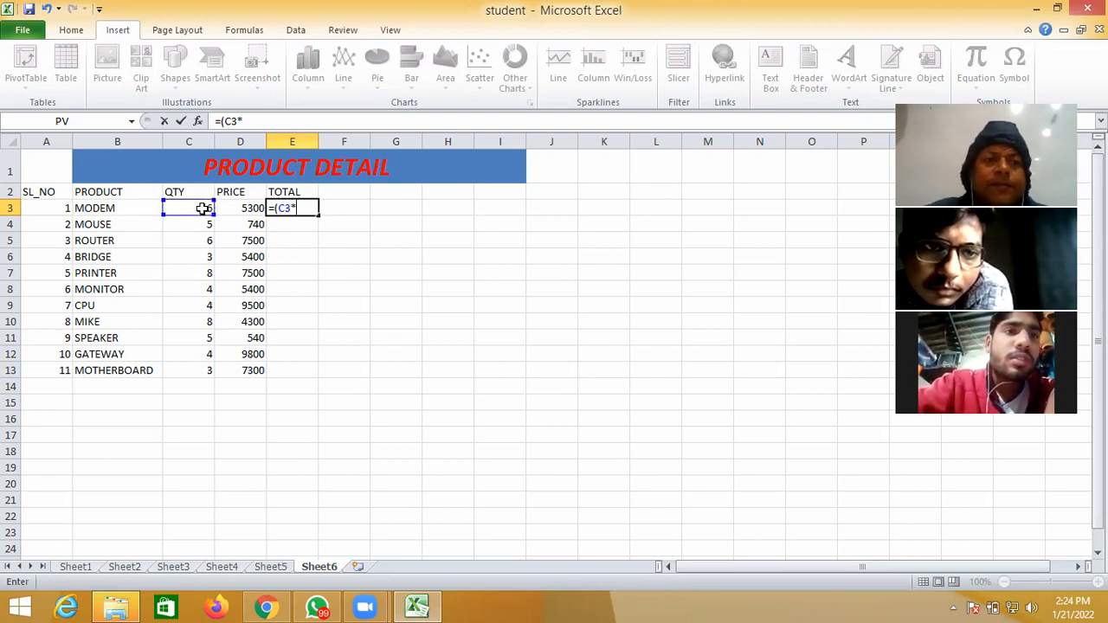
{"action": "left_click", "coordinate": [245, 209]}
{"action": "type", "text": ")"}
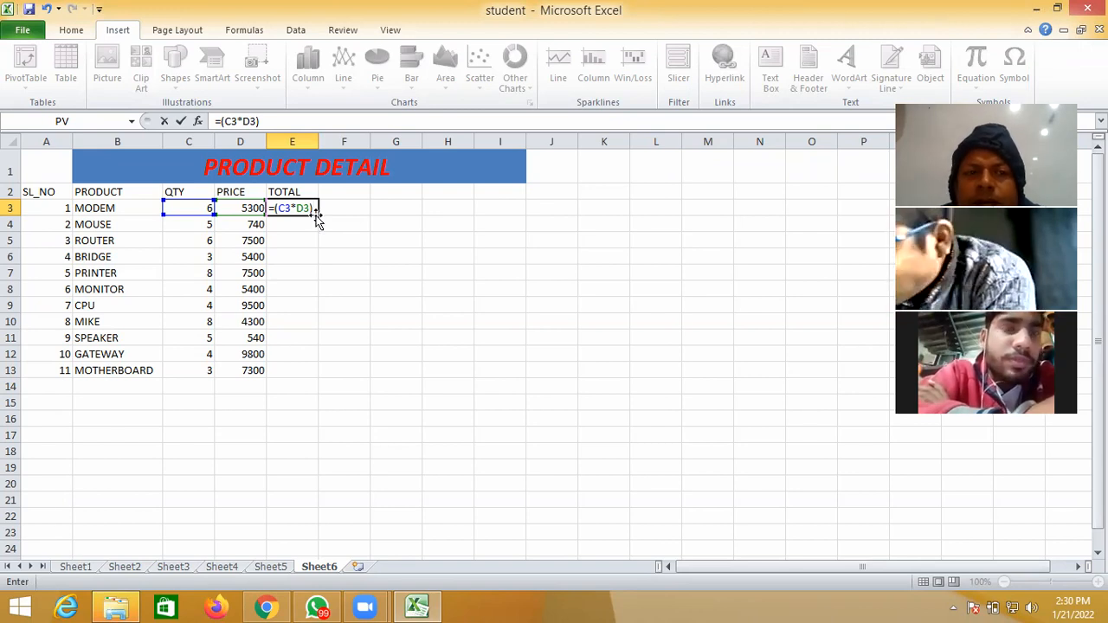
{"action": "key", "text": "Return"}
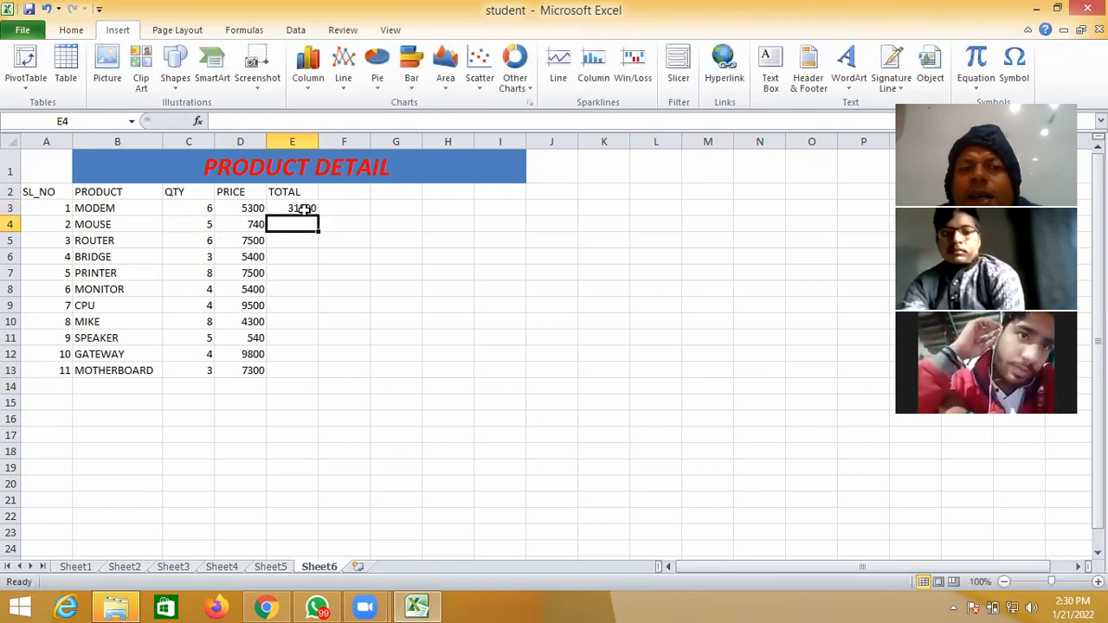
{"action": "left_click", "coordinate": [302, 209]}
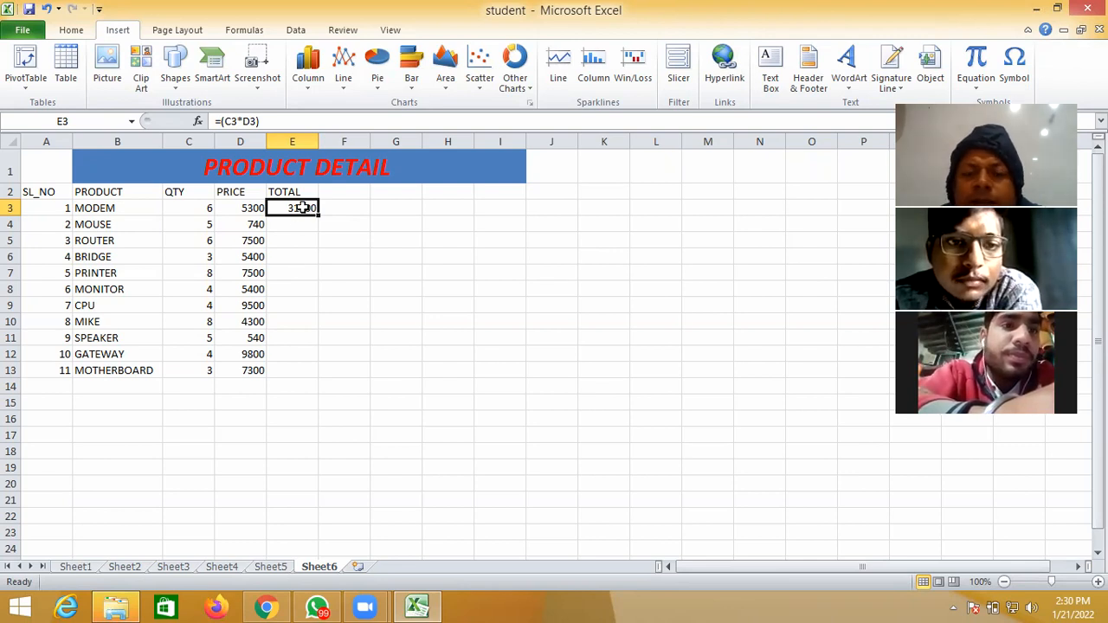
{"action": "key", "text": "Delete"}
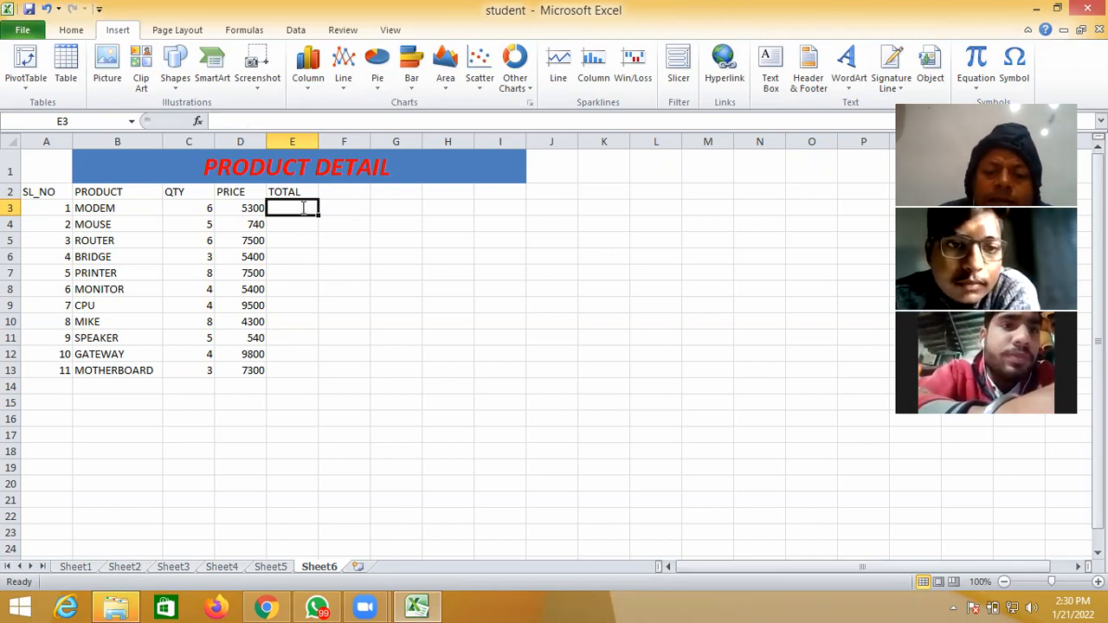
Enter the formula =(C3*D3) in cell E3 to multiply MODEM's quantity by its price.
{"action": "type", "text": "=("}
{"action": "left_click", "coordinate": [206, 211]}
{"action": "type", "text": "*"}
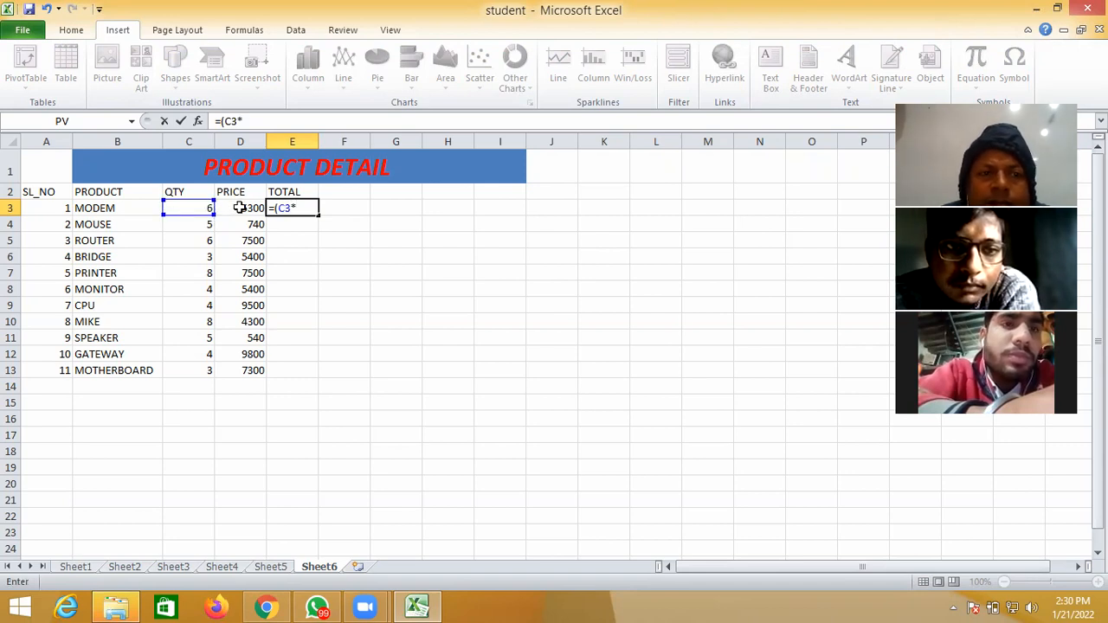
{"action": "left_click", "coordinate": [239, 208]}
{"action": "type", "text": ")"}
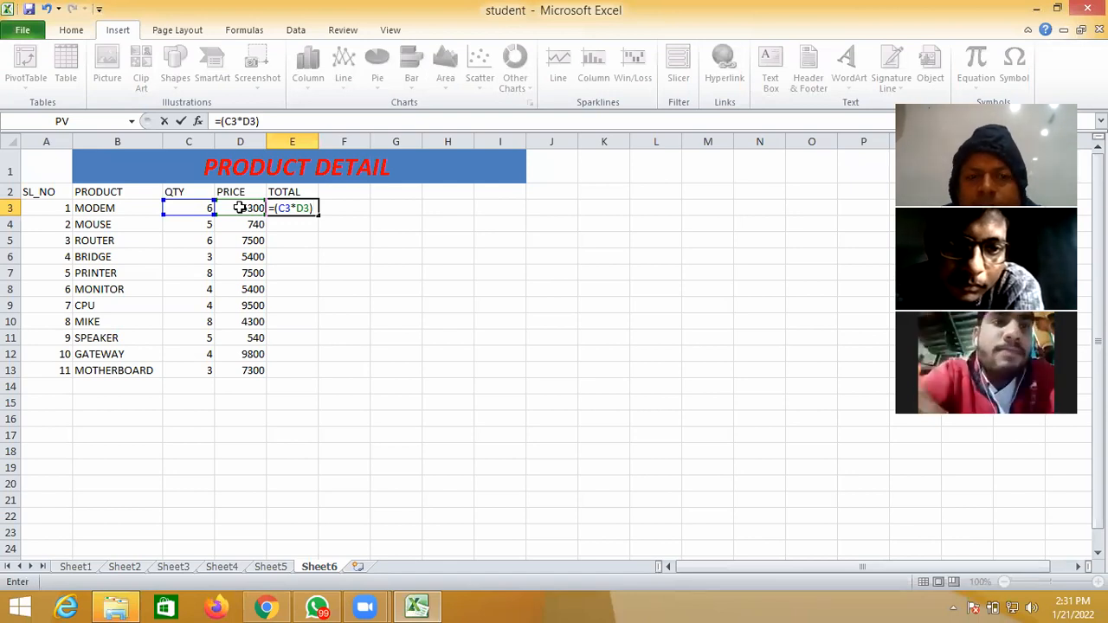
{"action": "key", "text": "Return"}
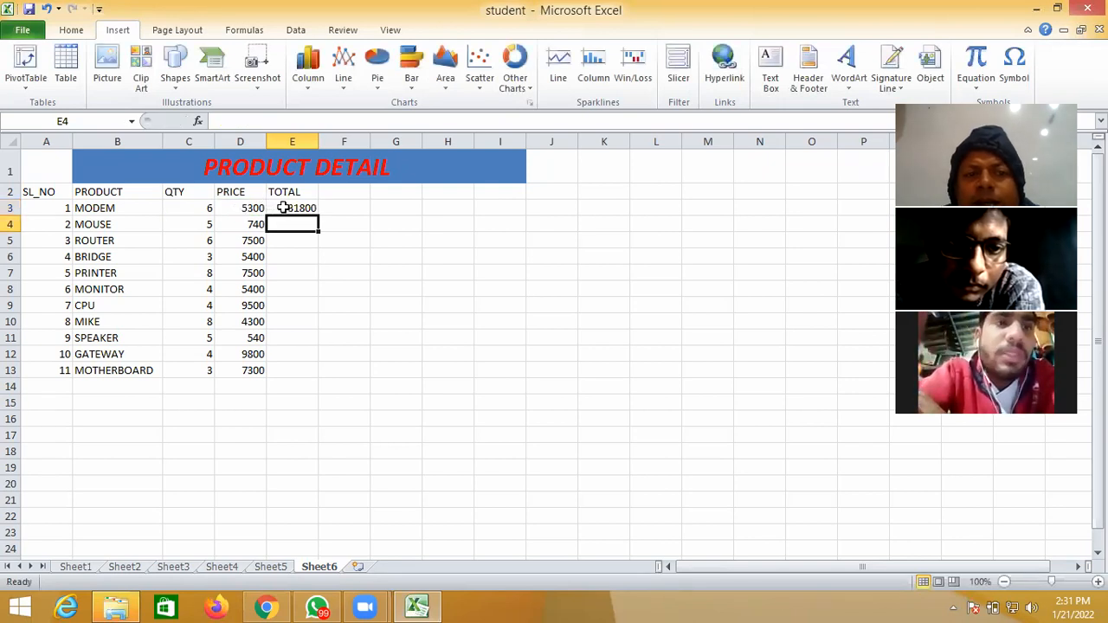
Copy the total formula from cell E3 down to E13 for all remaining products.
{"action": "left_click", "coordinate": [282, 209]}
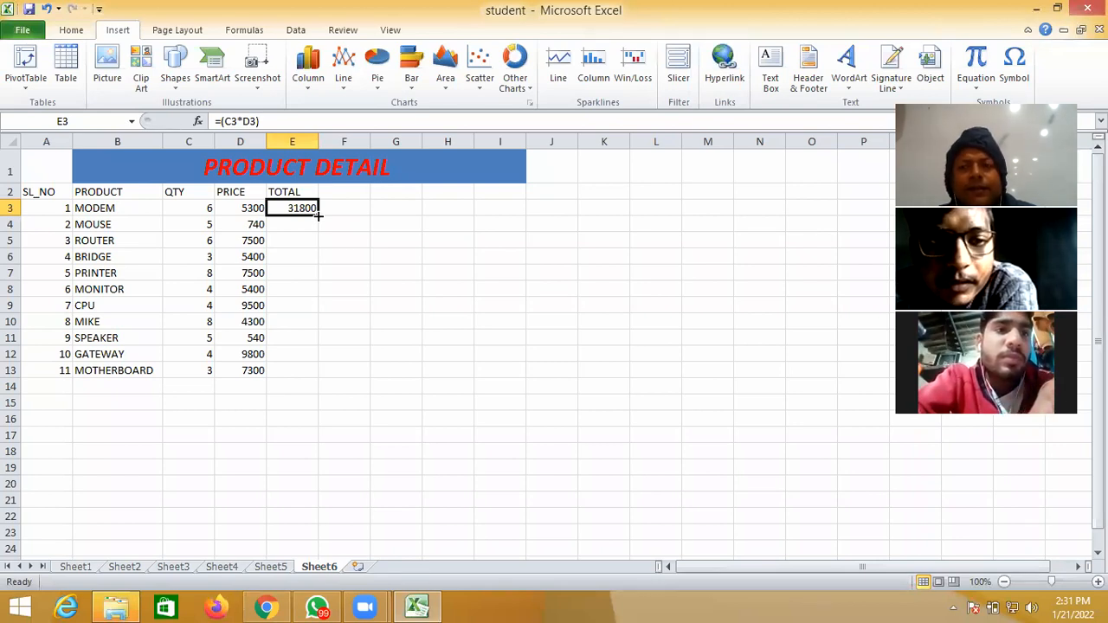
{"action": "left_click_drag", "start_coordinate": [317, 216], "coordinate": [323, 378]}
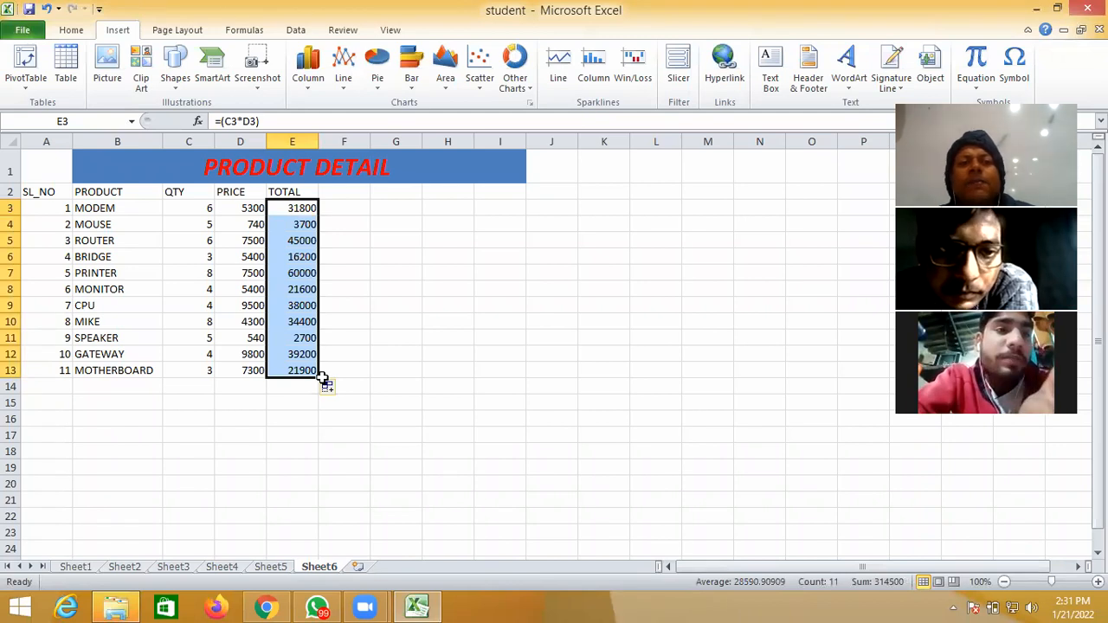
{"action": "left_click", "coordinate": [357, 341]}
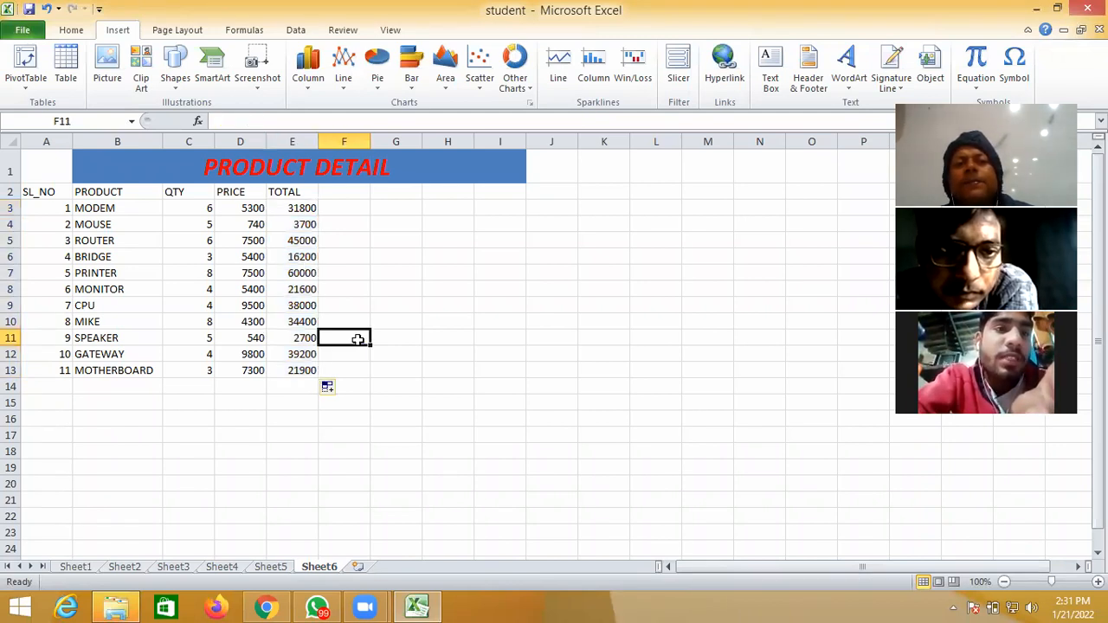
Enter the formula =(5+65+45-45) in the empty cell I5 beside the product table.
{"action": "left_click", "coordinate": [300, 372]}
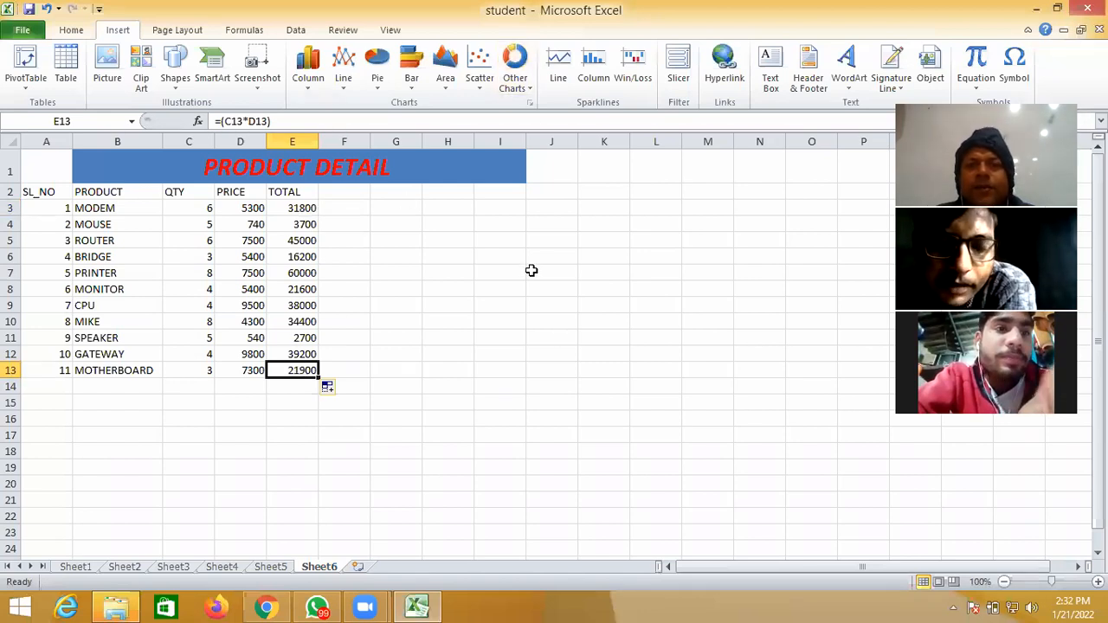
{"action": "left_click", "coordinate": [498, 241]}
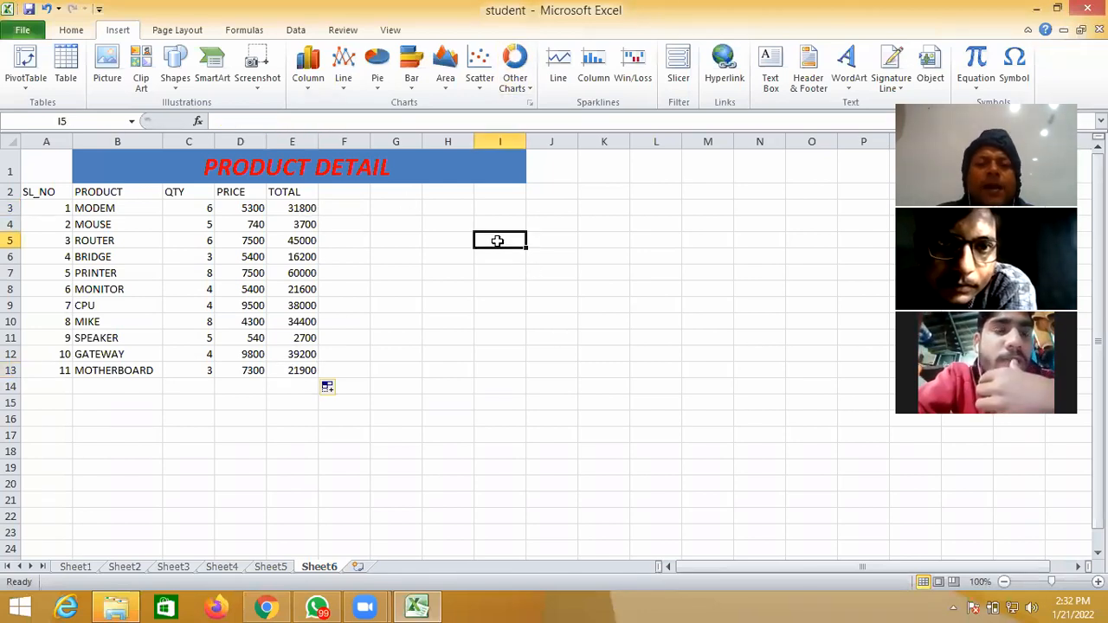
{"action": "type", "text": "=(5"}
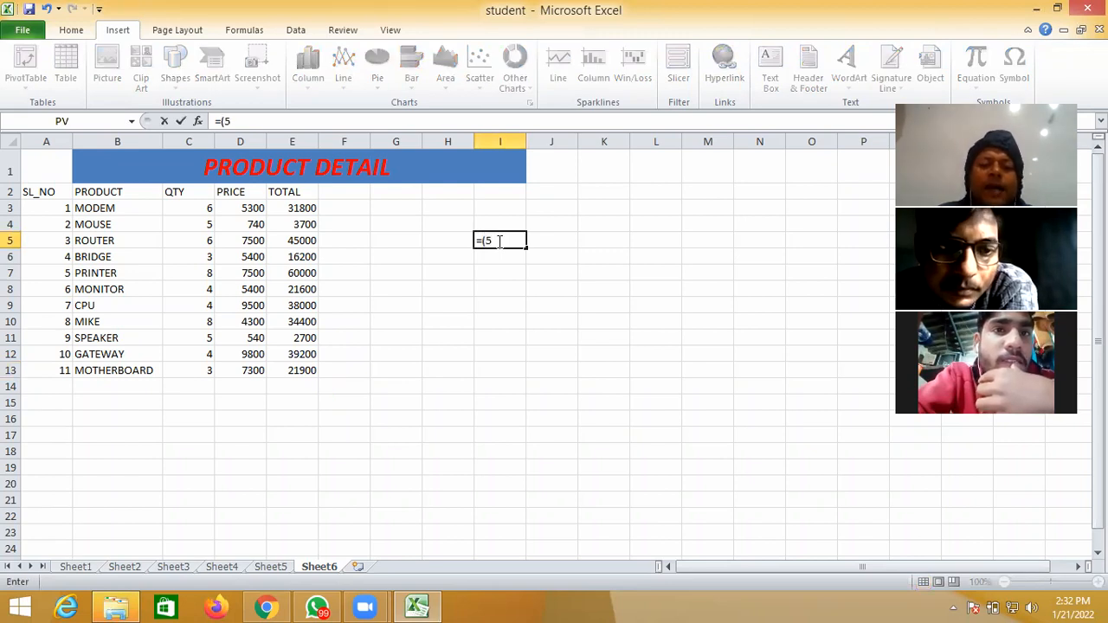
{"action": "type", "text": "+65+45"}
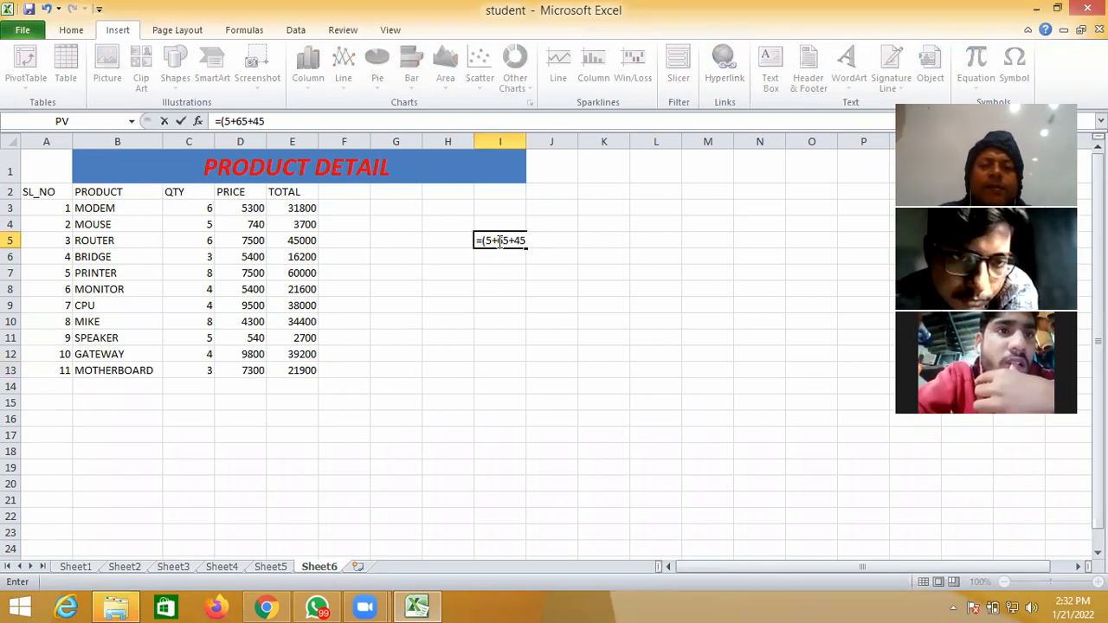
{"action": "type", "text": "-45"}
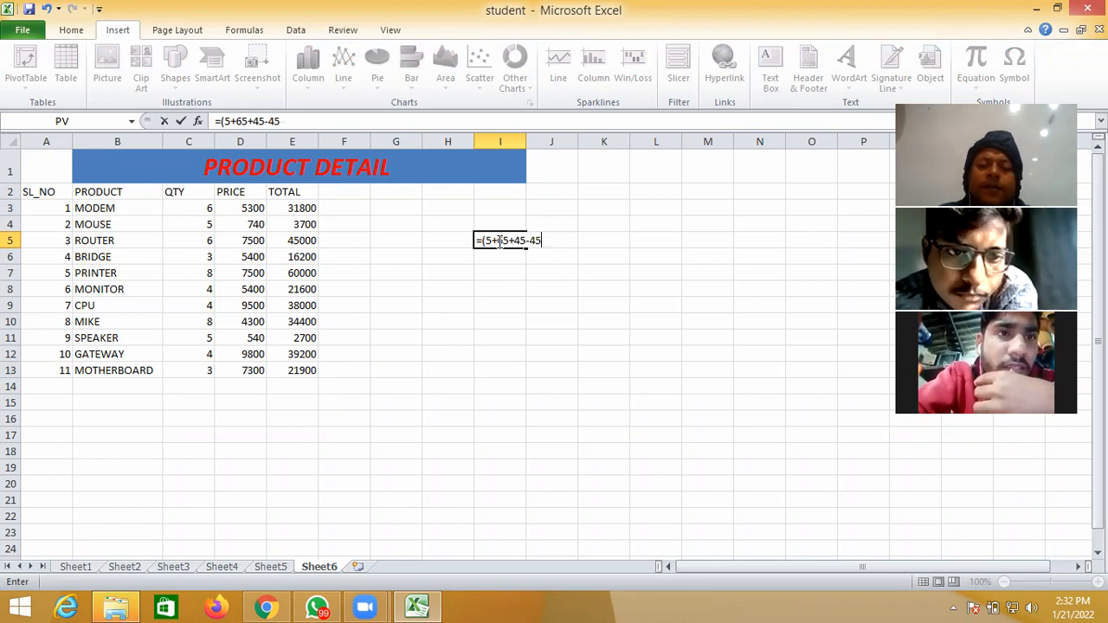
{"action": "type", "text": ")"}
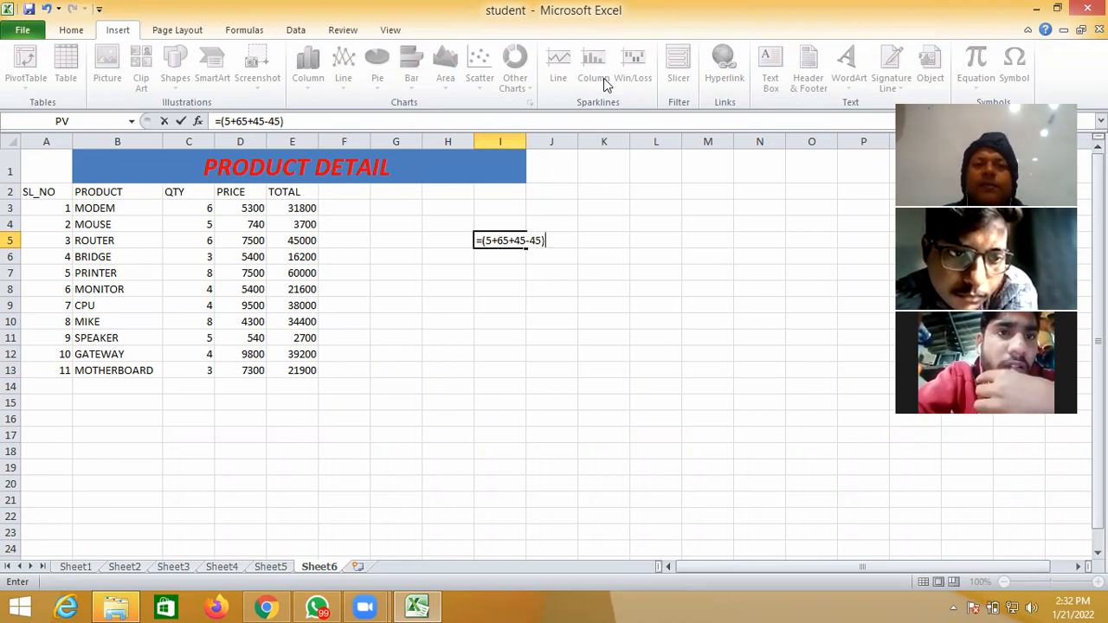
{"action": "key", "text": "Return"}
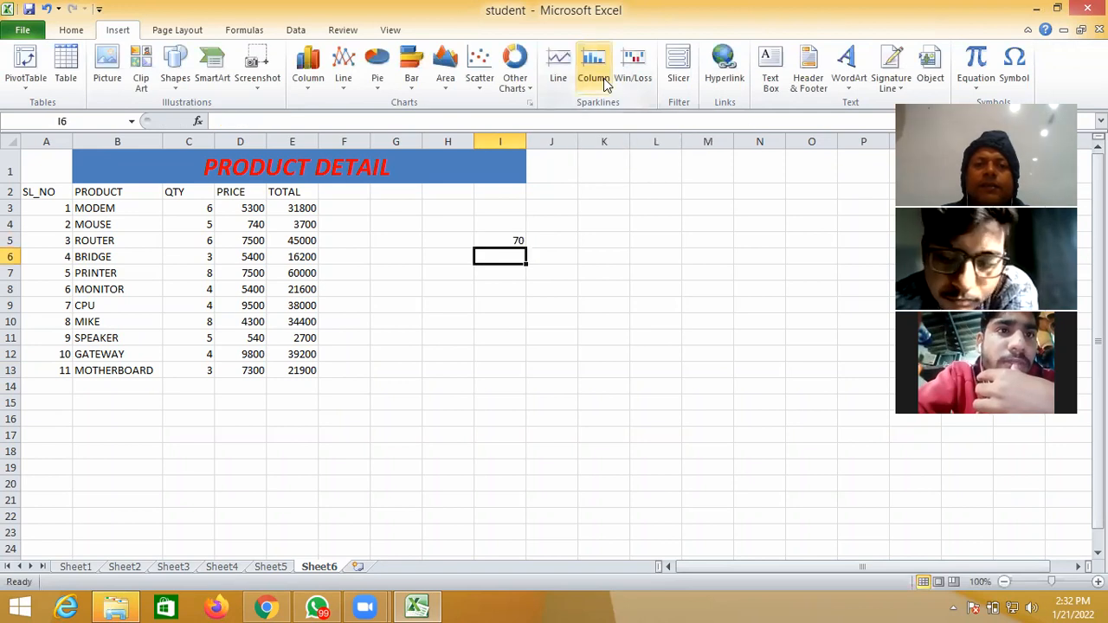
Compare the constant-based formula in cell I5 with the cell-reference formula in E3 and review the totals E3:E13.
{"action": "scroll", "coordinate": [603, 83], "scroll_direction": "down", "scroll_amount": 1}
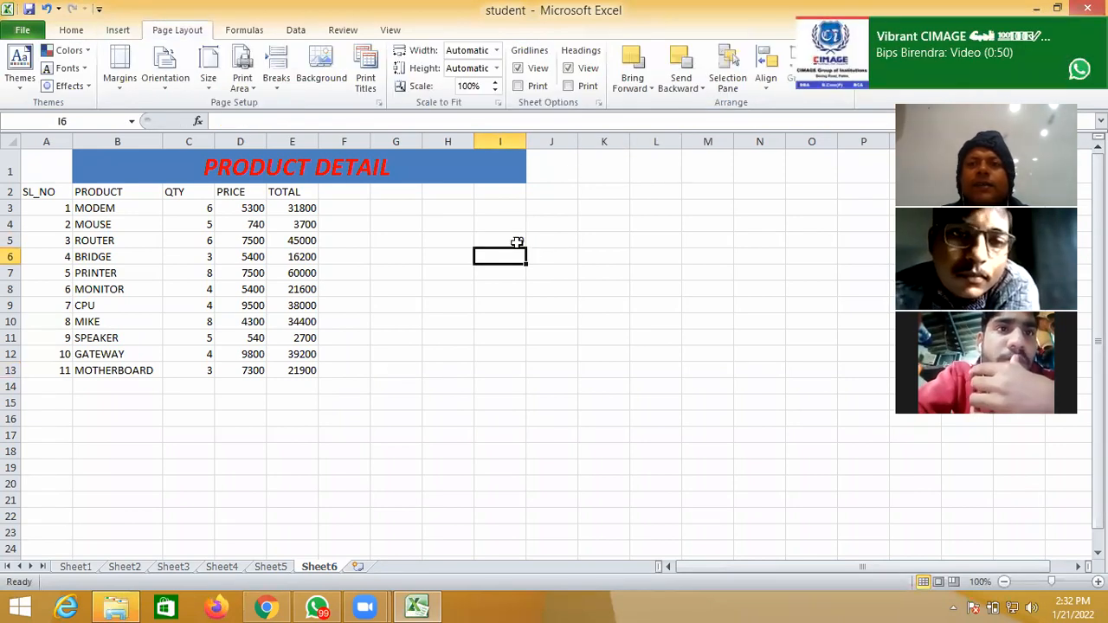
{"action": "left_click", "coordinate": [517, 242]}
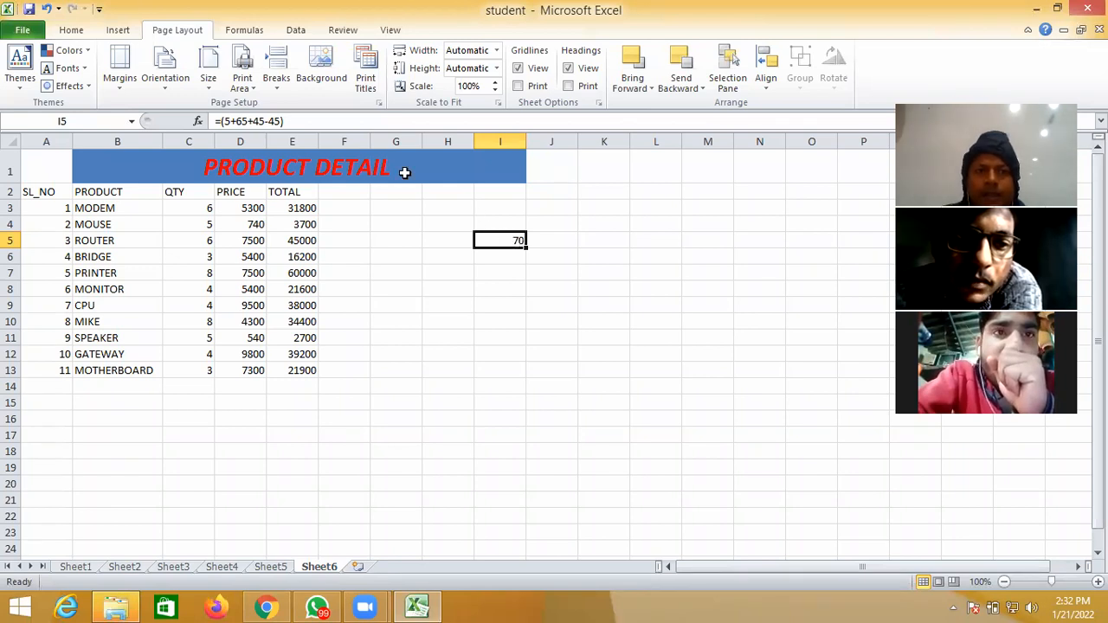
{"action": "left_click", "coordinate": [295, 208]}
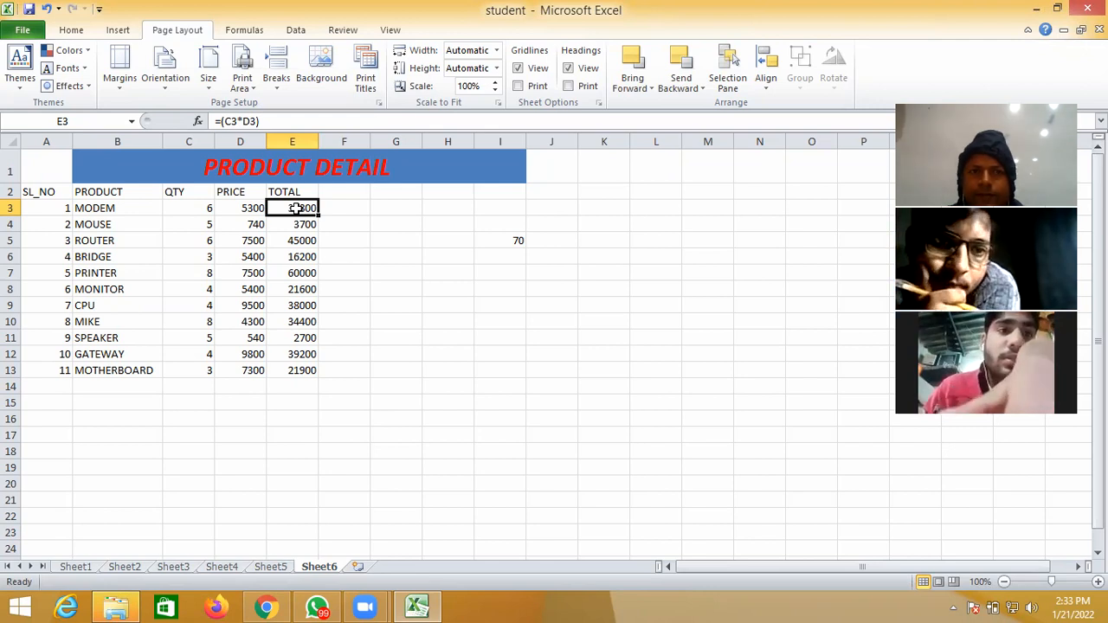
{"action": "left_click", "coordinate": [504, 241]}
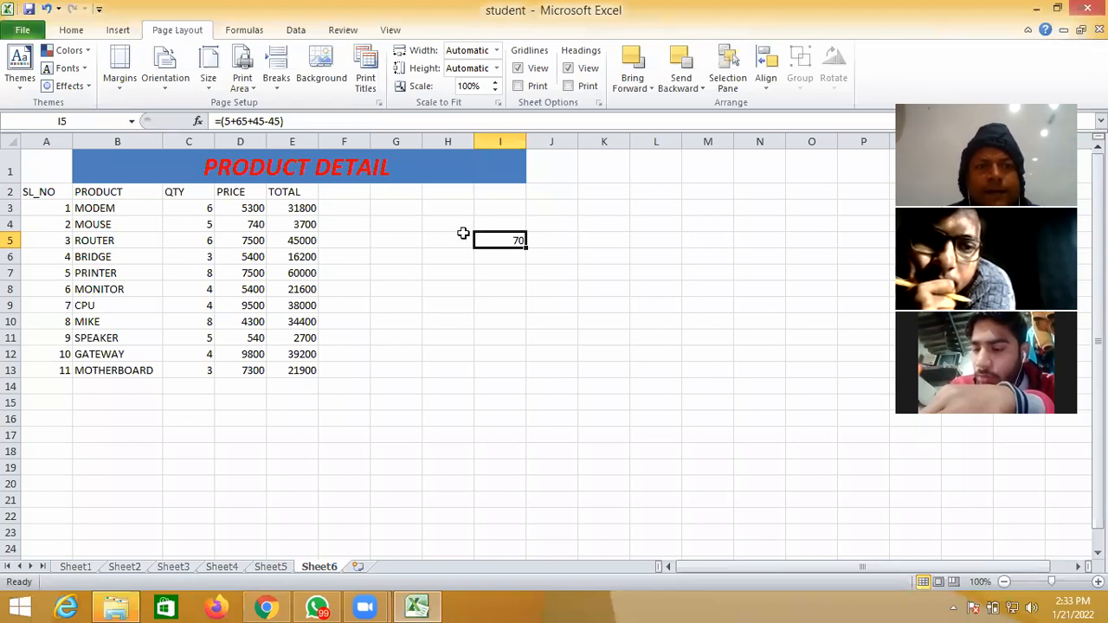
{"action": "left_click", "coordinate": [463, 235]}
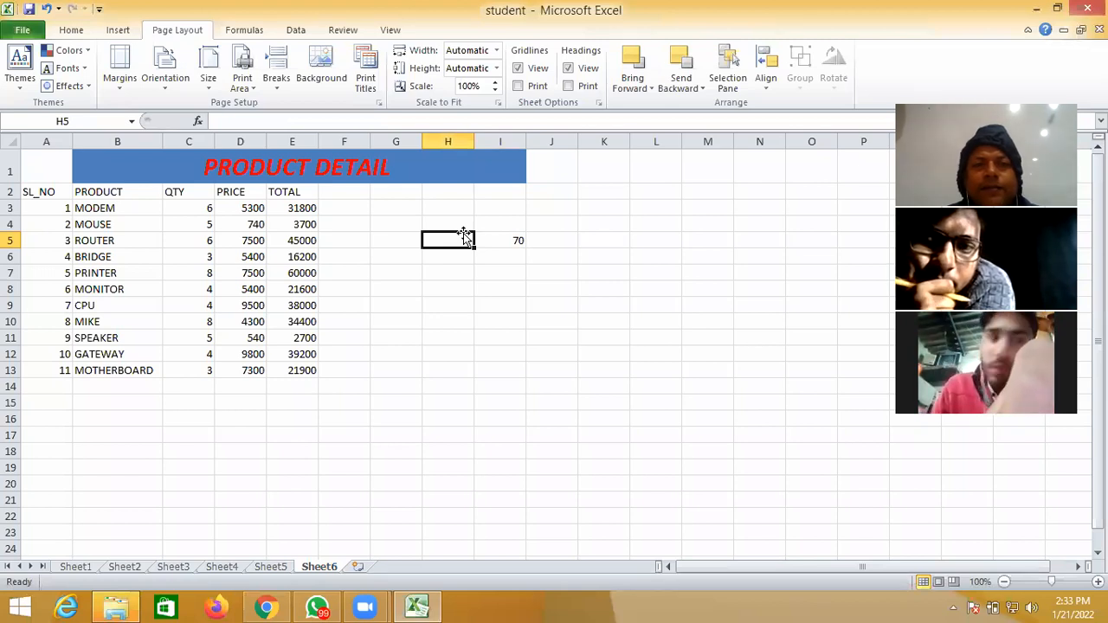
{"action": "left_click_drag", "start_coordinate": [307, 209], "coordinate": [309, 370]}
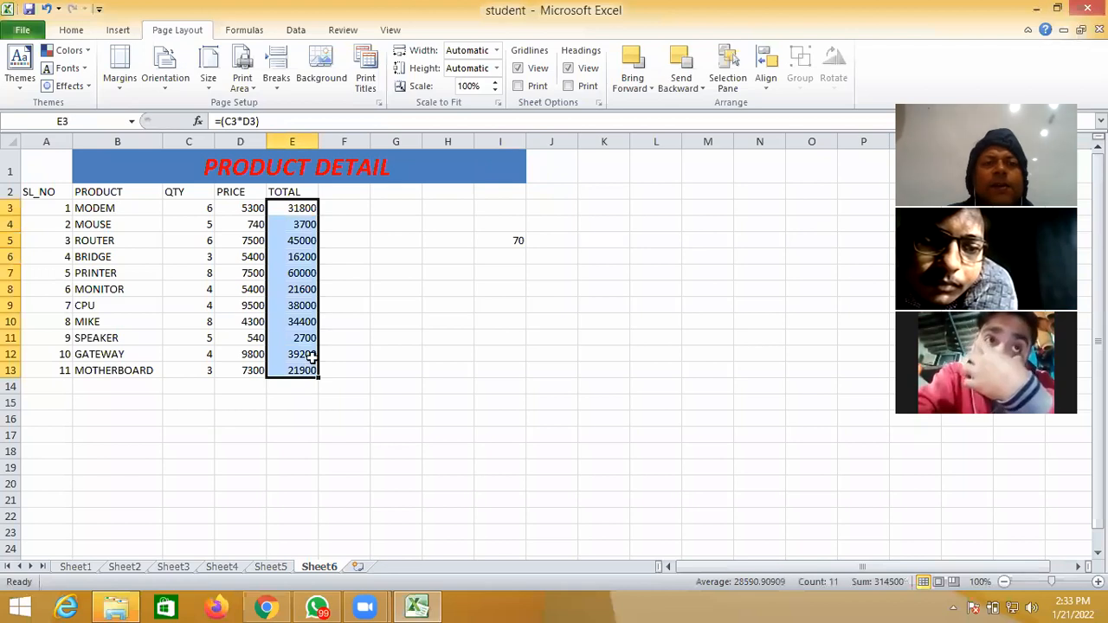
Add the column heading DISCOUNT in cell F2, next to TOTAL.
{"action": "left_click", "coordinate": [354, 212]}
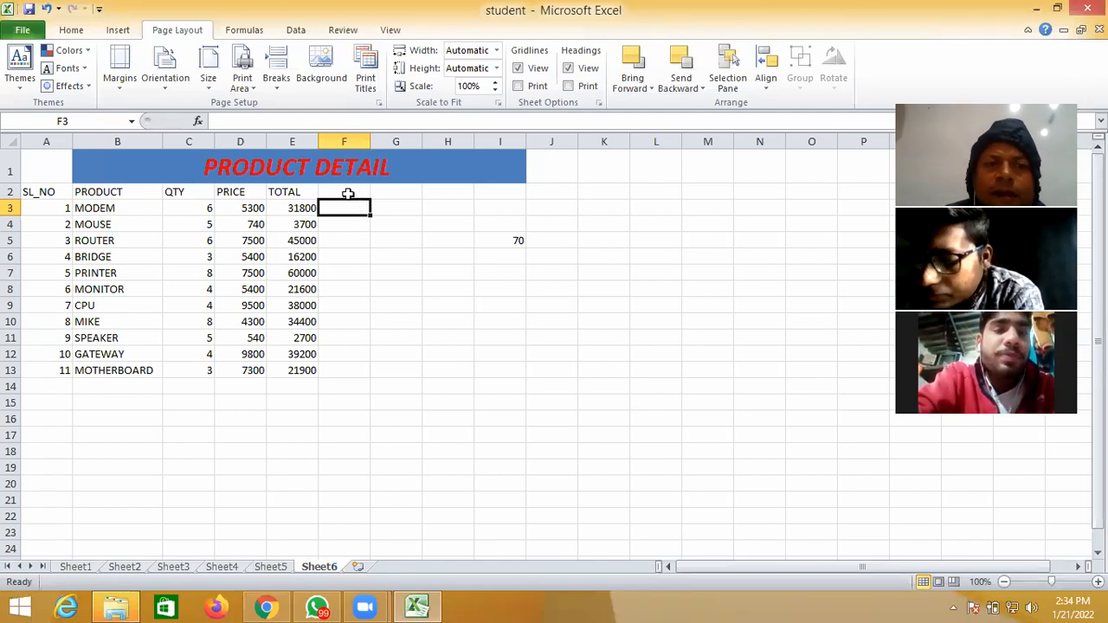
{"action": "left_click", "coordinate": [347, 193]}
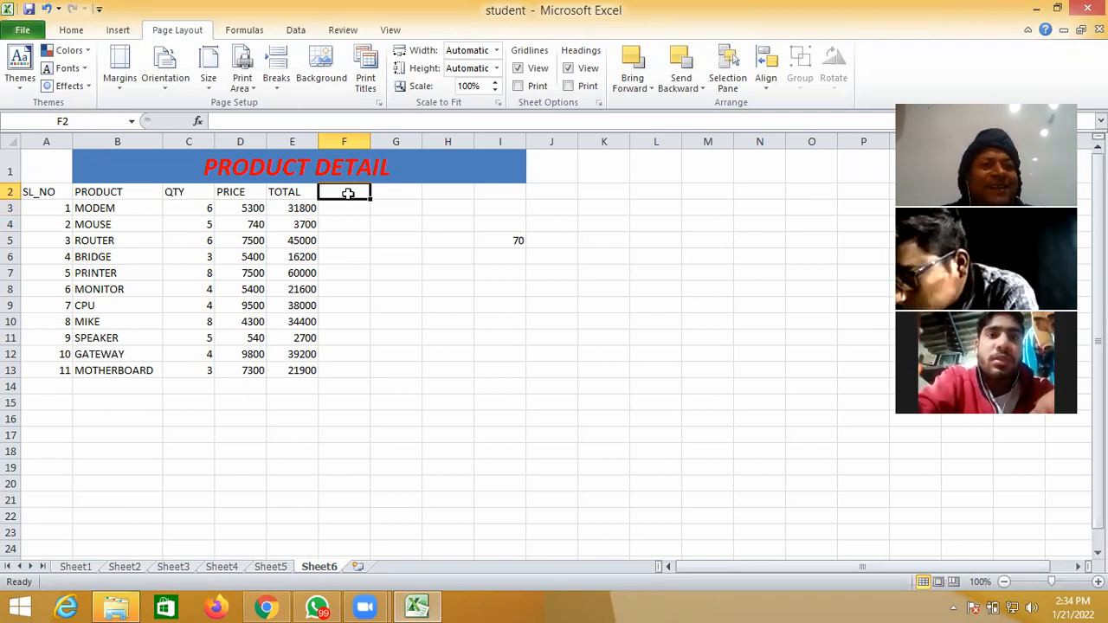
{"action": "type", "text": "DI"}
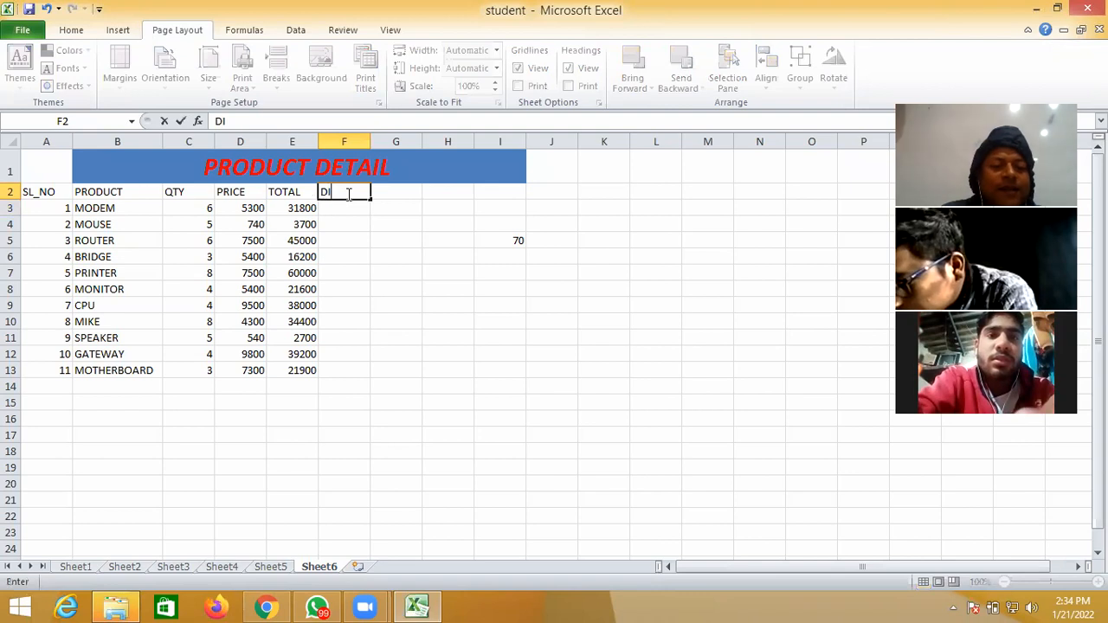
{"action": "type", "text": "SCOUNT"}
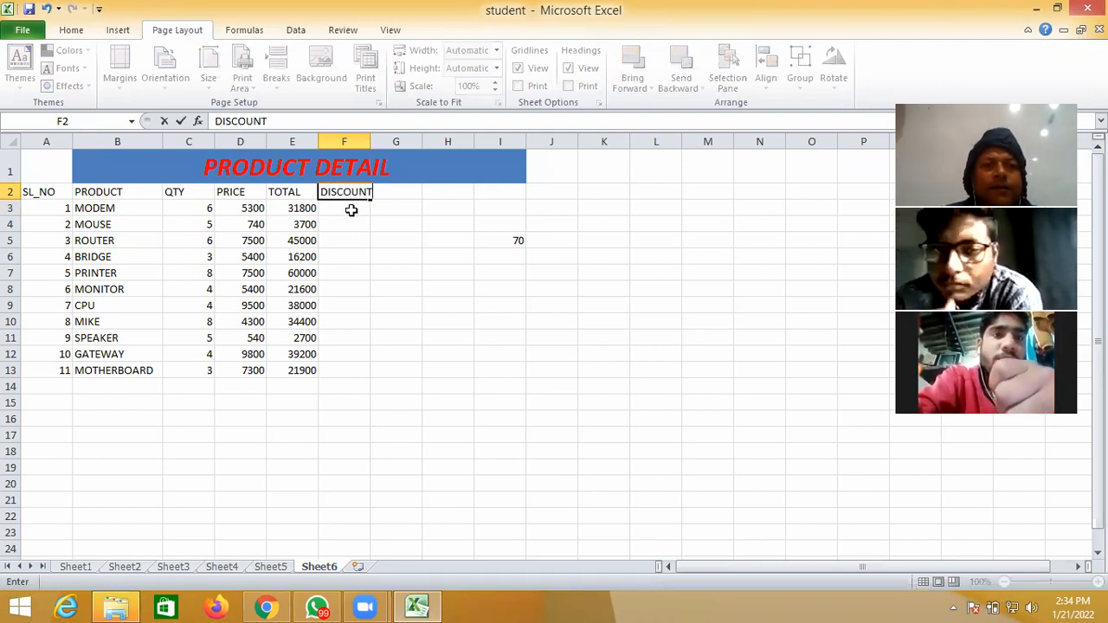
Enter the formula =(E3*60/100) in cell F3 to calculate a 60 percent discount on MODEM's total.
{"action": "left_click", "coordinate": [350, 208]}
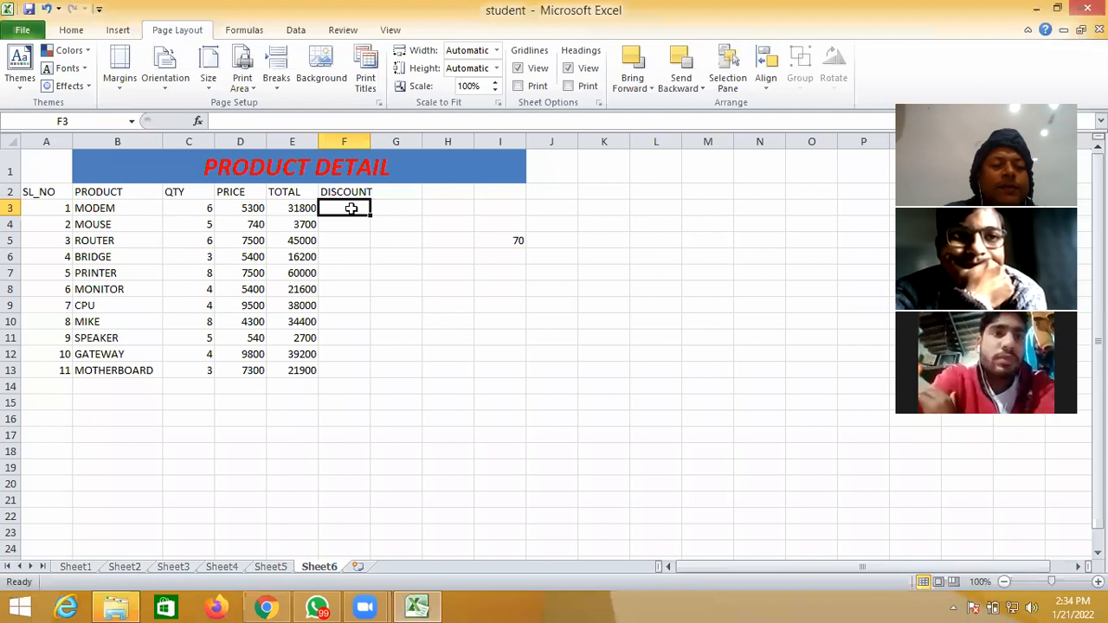
{"action": "type", "text": "="}
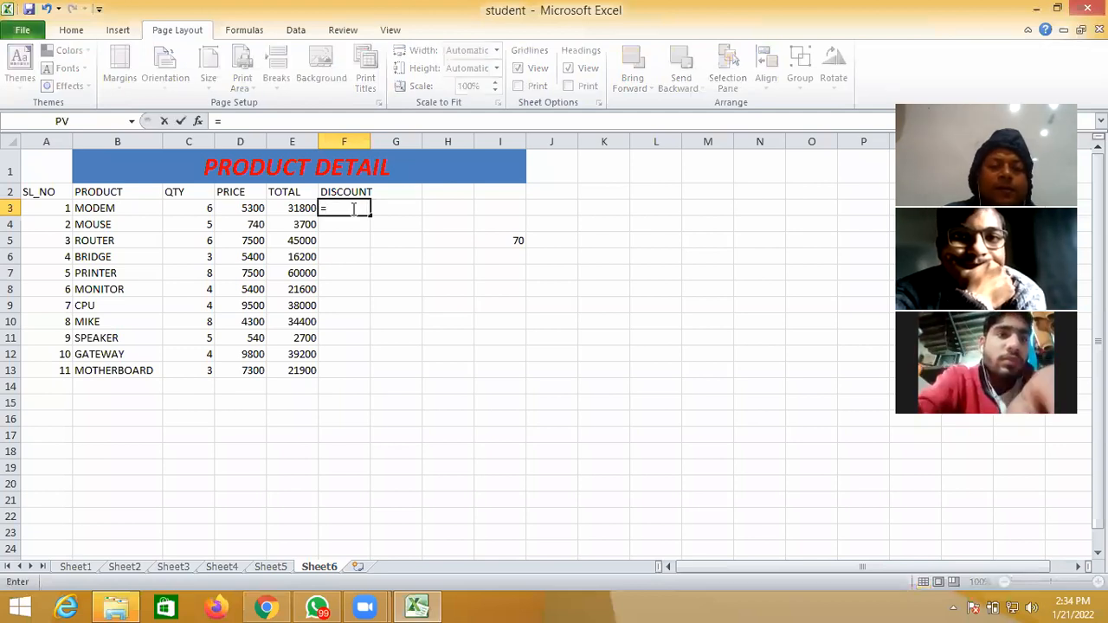
{"action": "type", "text": "("}
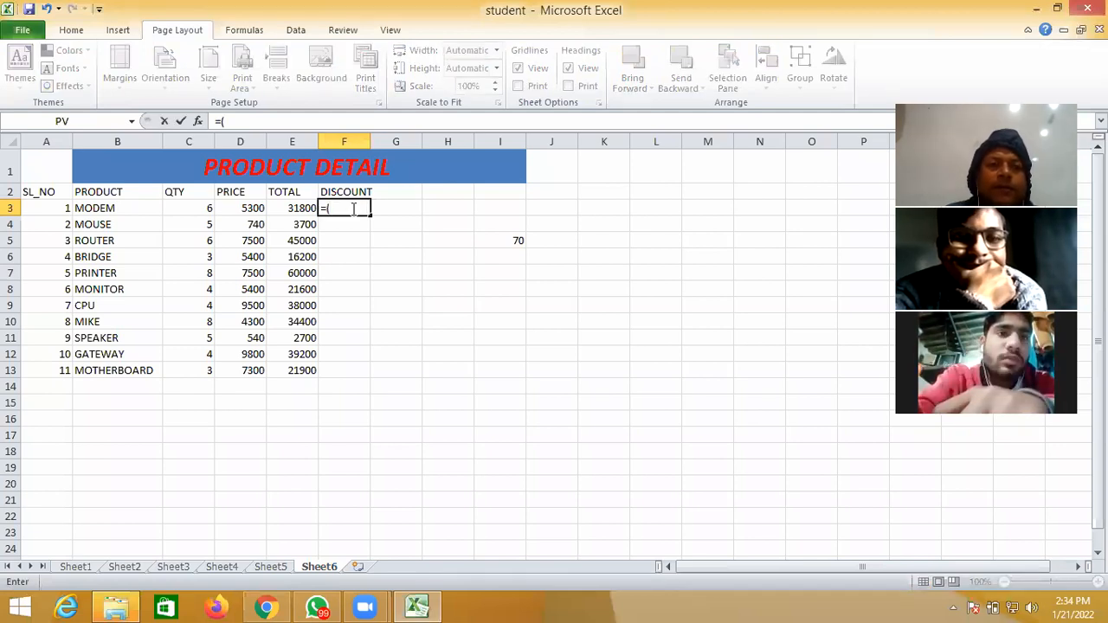
{"action": "left_click", "coordinate": [305, 209]}
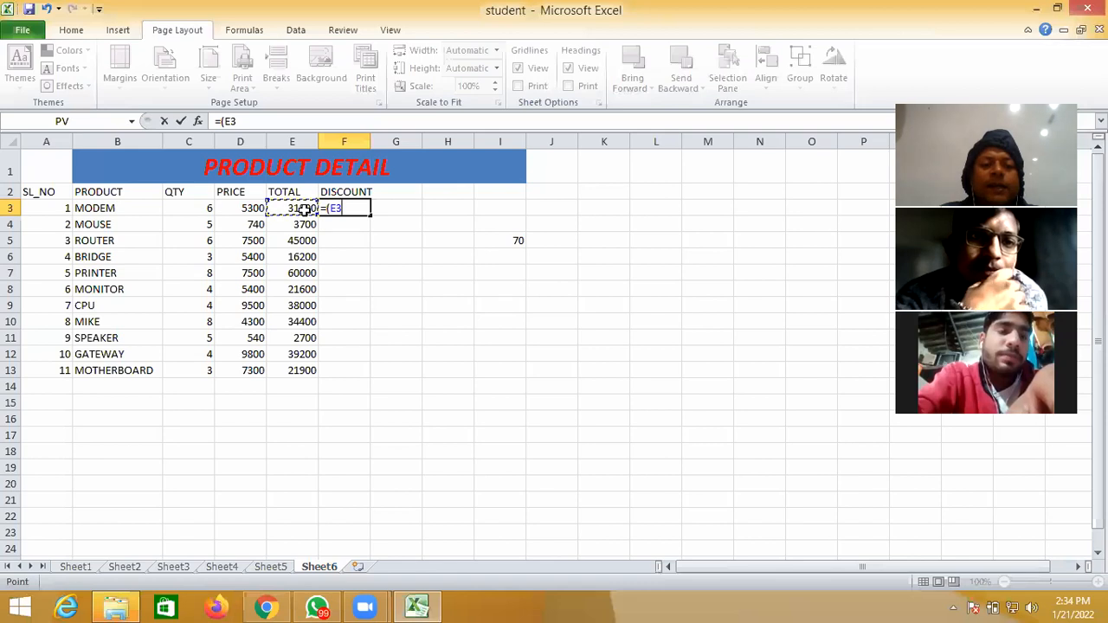
{"action": "type", "text": "*"}
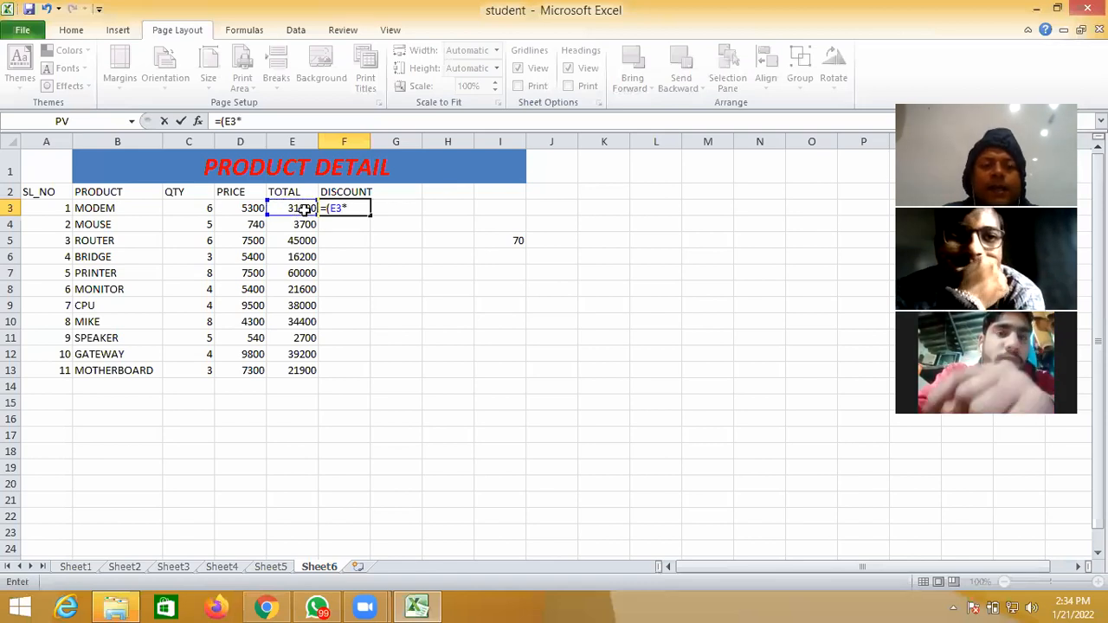
{"action": "type", "text": "60"}
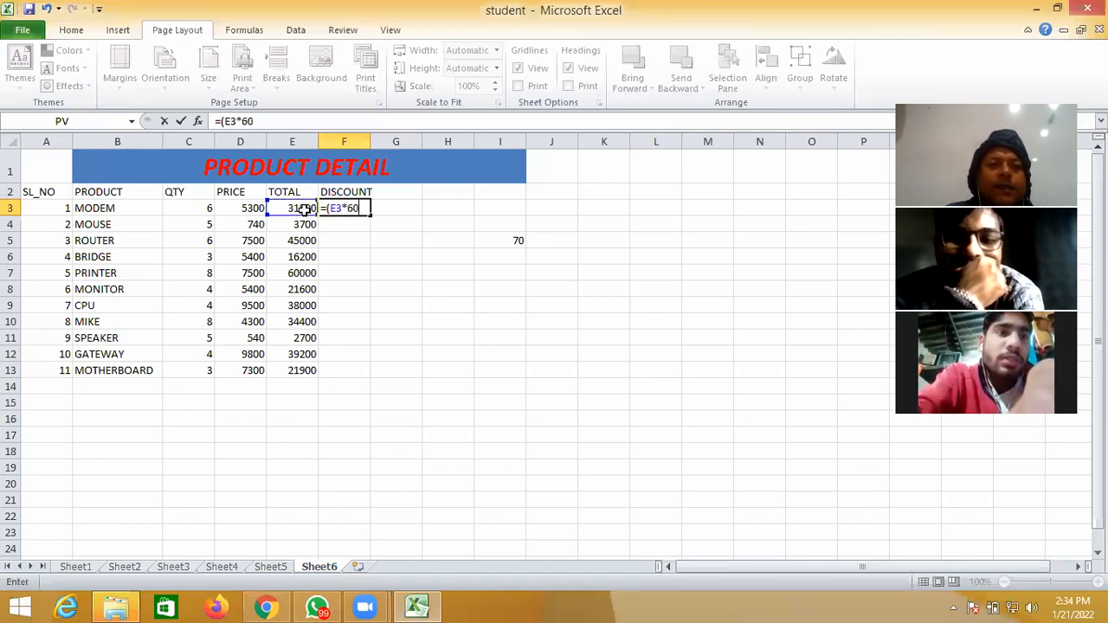
{"action": "type", "text": "/"}
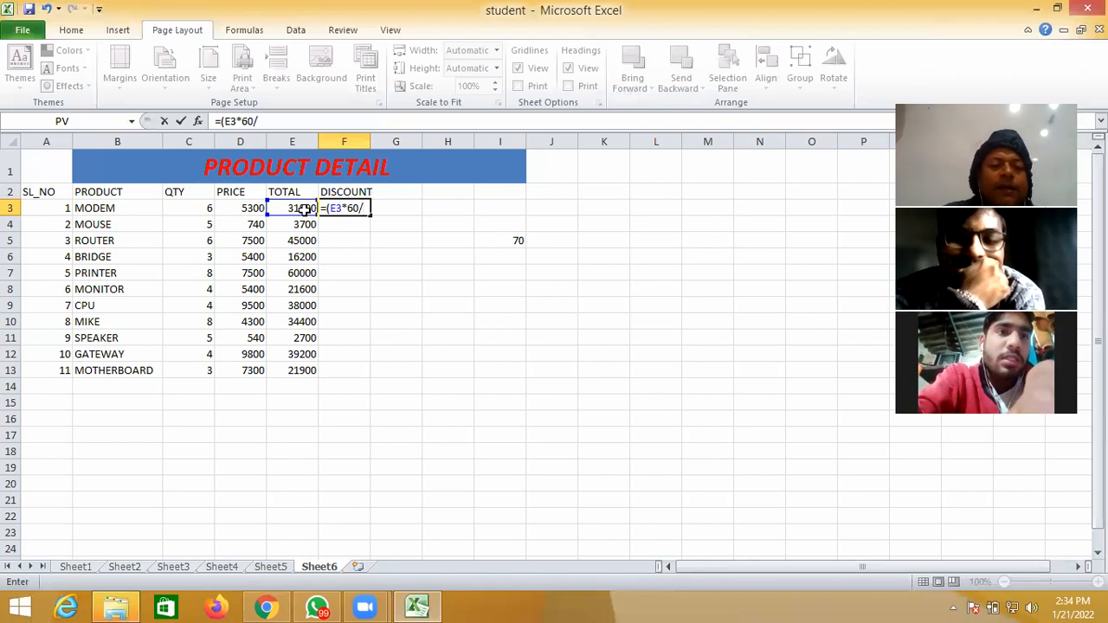
{"action": "type", "text": "100"}
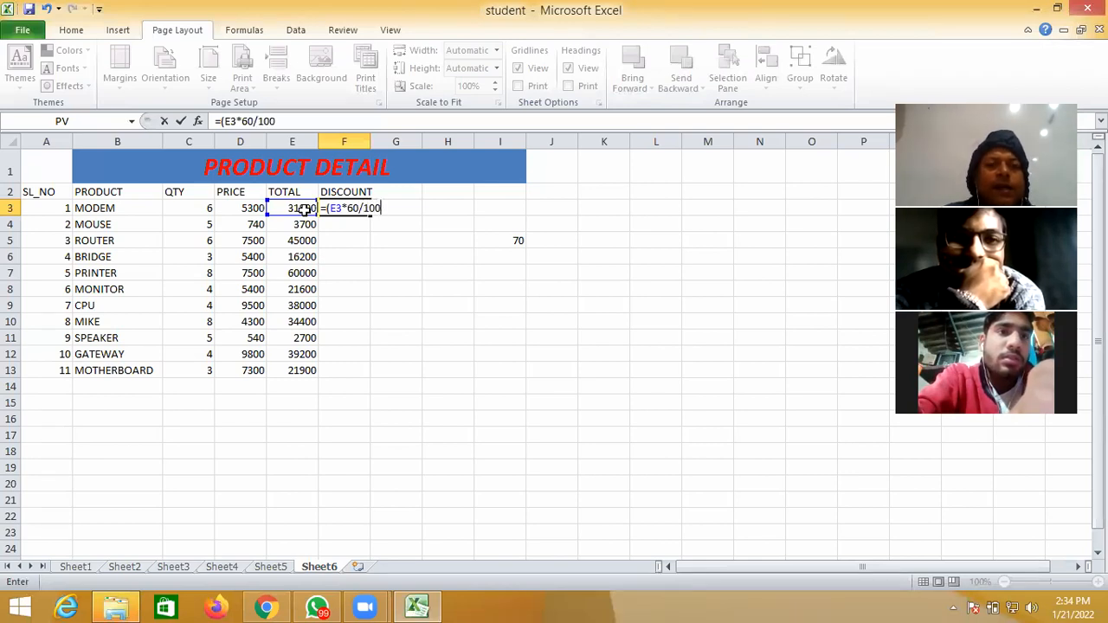
{"action": "type", "text": ")"}
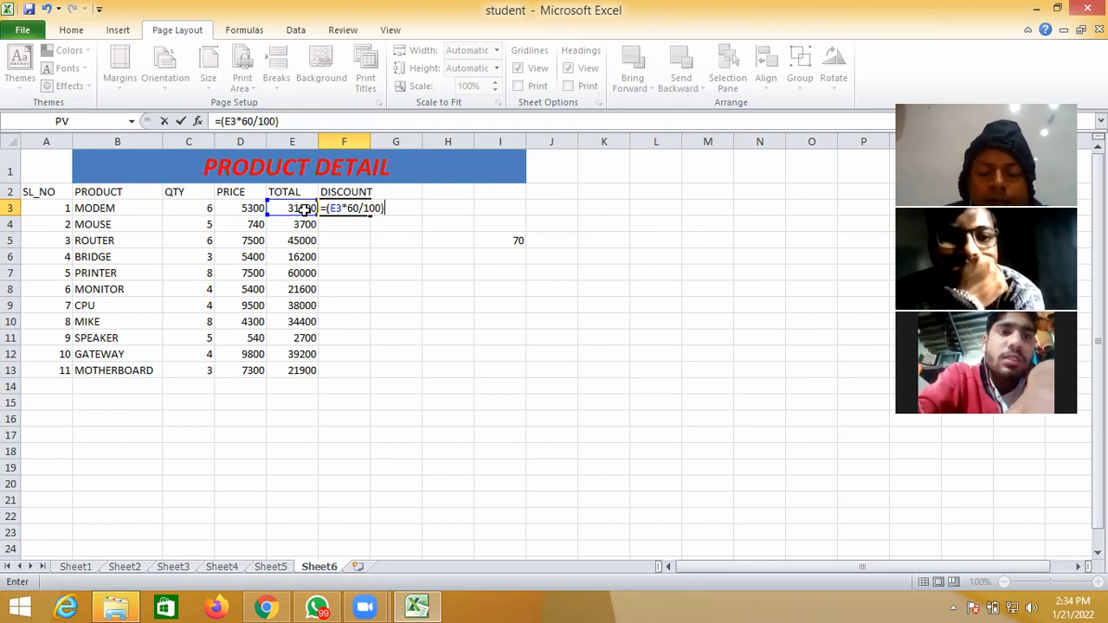
{"action": "key", "text": "Return"}
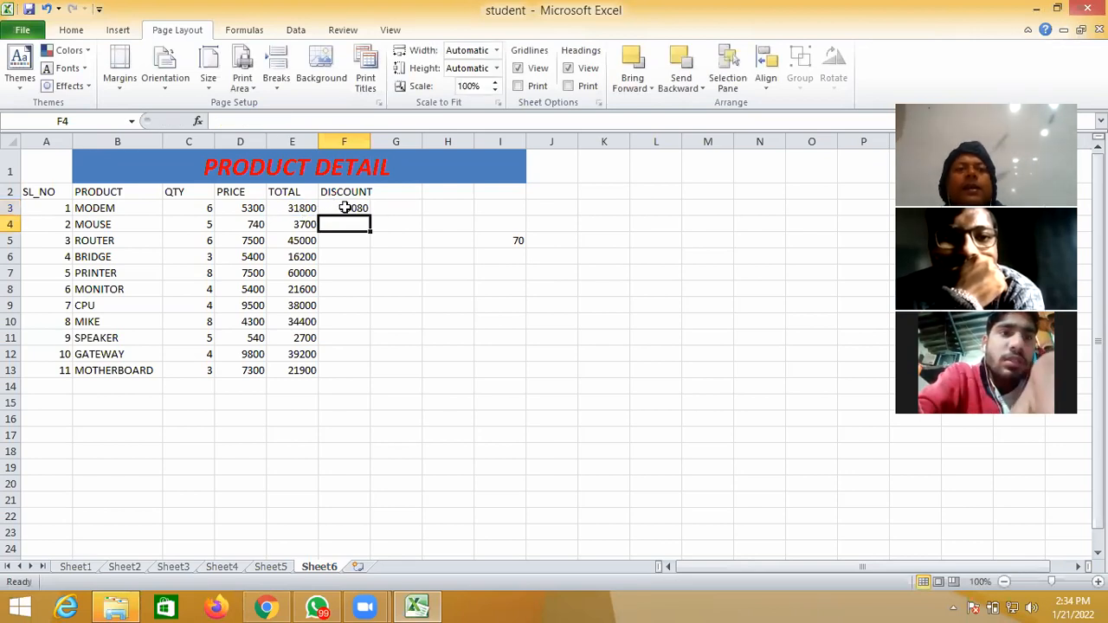
Copy the discount formula from cell F3 down to F13, and clear the range F3:F13 again.
{"action": "left_click", "coordinate": [344, 207]}
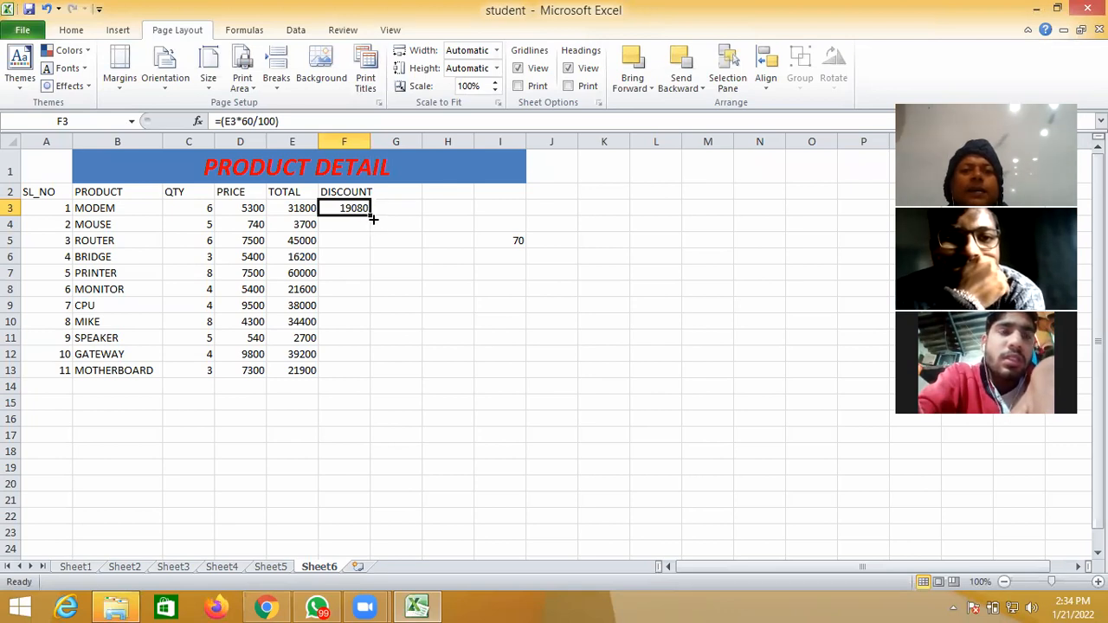
{"action": "left_click_drag", "start_coordinate": [370, 217], "coordinate": [377, 371]}
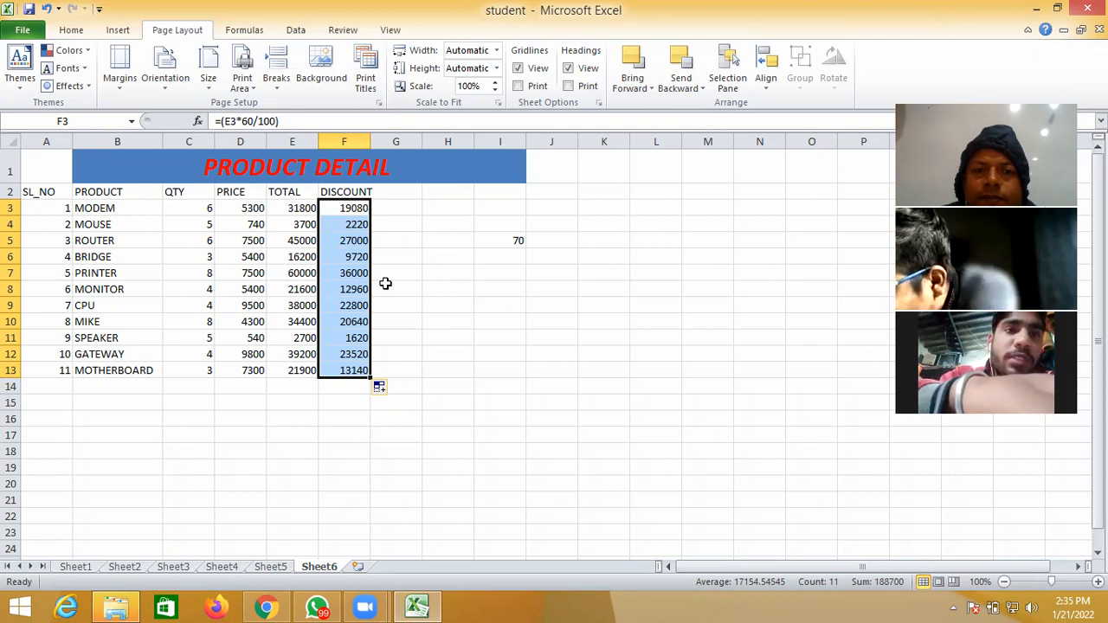
{"action": "left_click", "coordinate": [356, 206]}
{"action": "left_click_drag", "start_coordinate": [356, 208], "coordinate": [368, 375]}
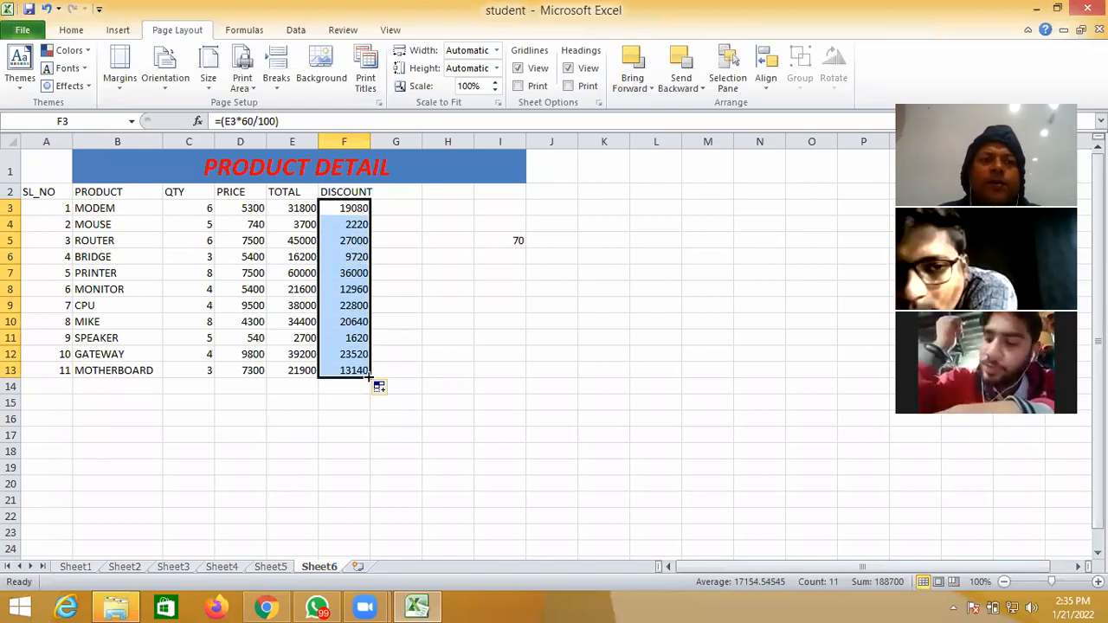
{"action": "key", "text": "Delete"}
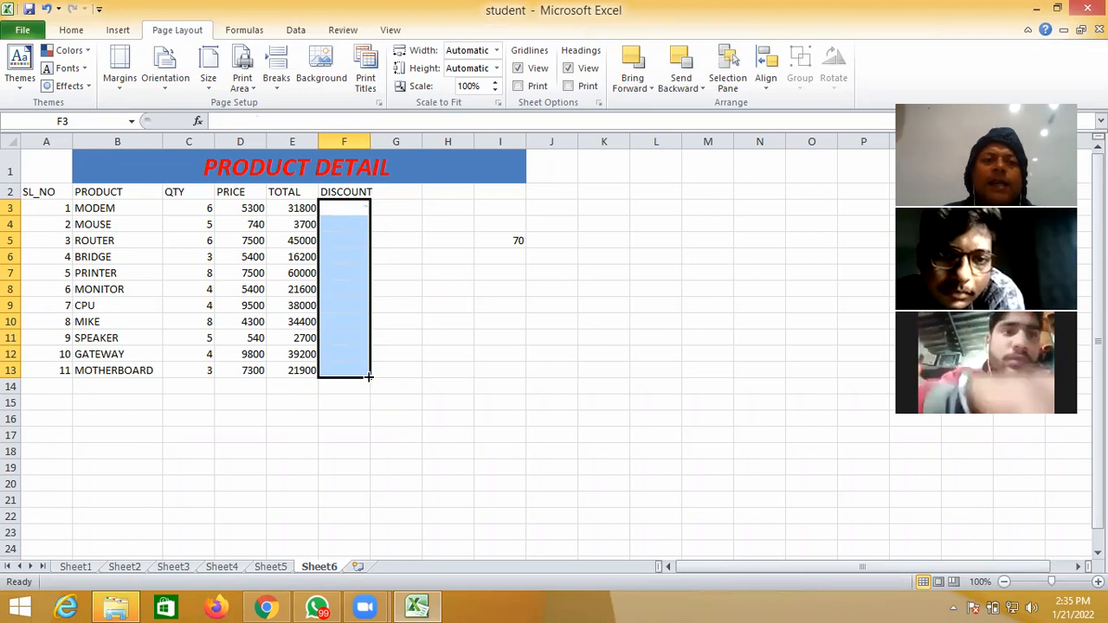
Enter the formula =(E3*60/100) in cell F3 to calculate MODEM's 60 percent discount from its total.
{"action": "left_click", "coordinate": [333, 209]}
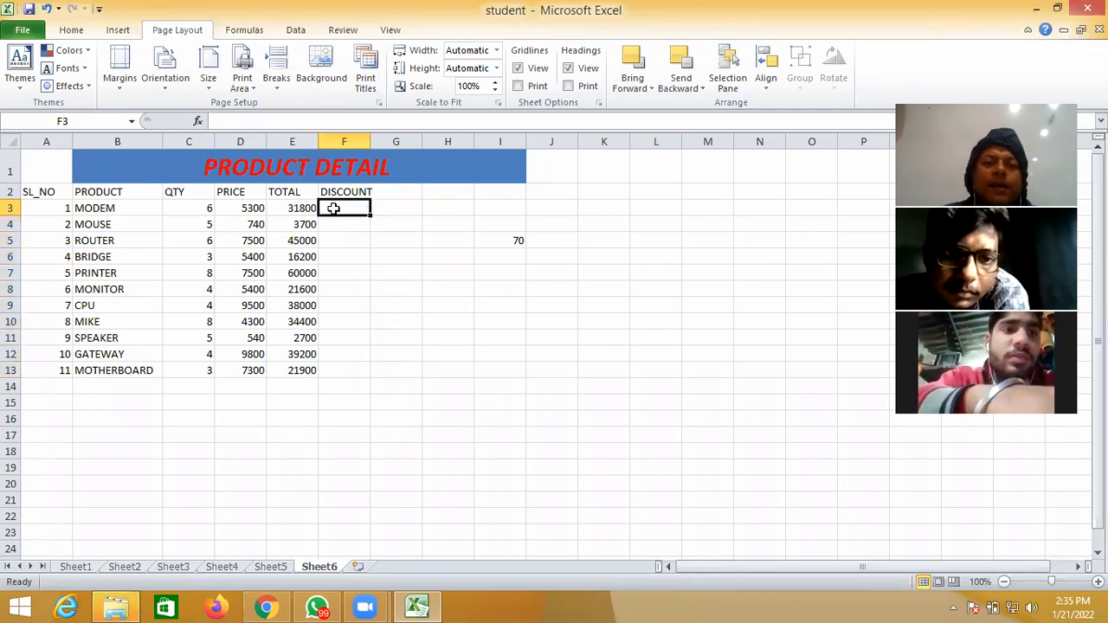
{"action": "type", "text": "=("}
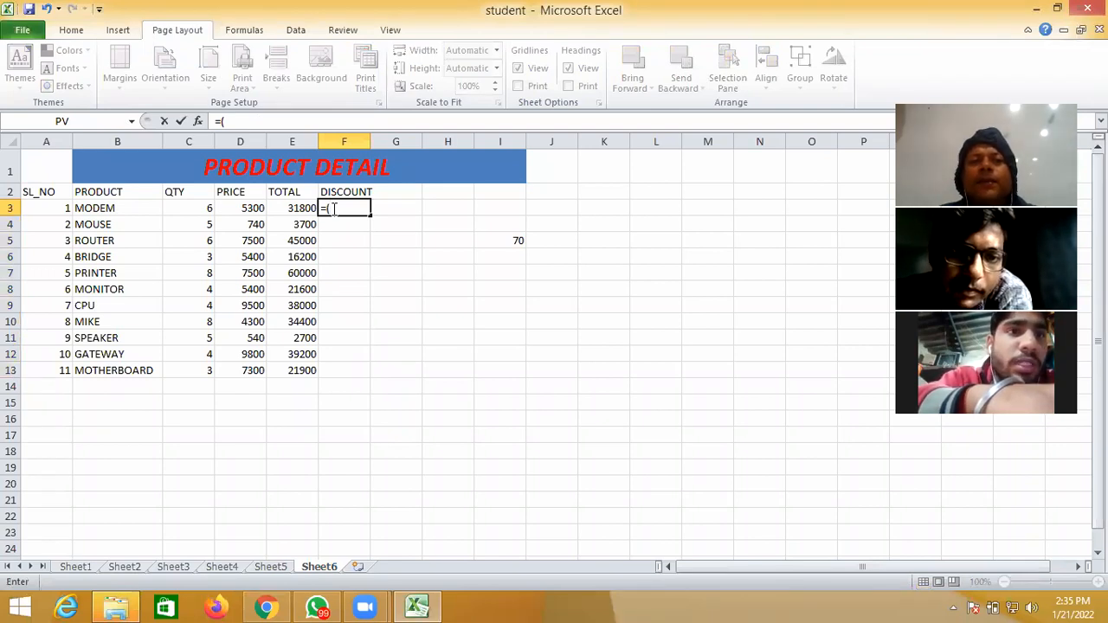
{"action": "left_click", "coordinate": [299, 208]}
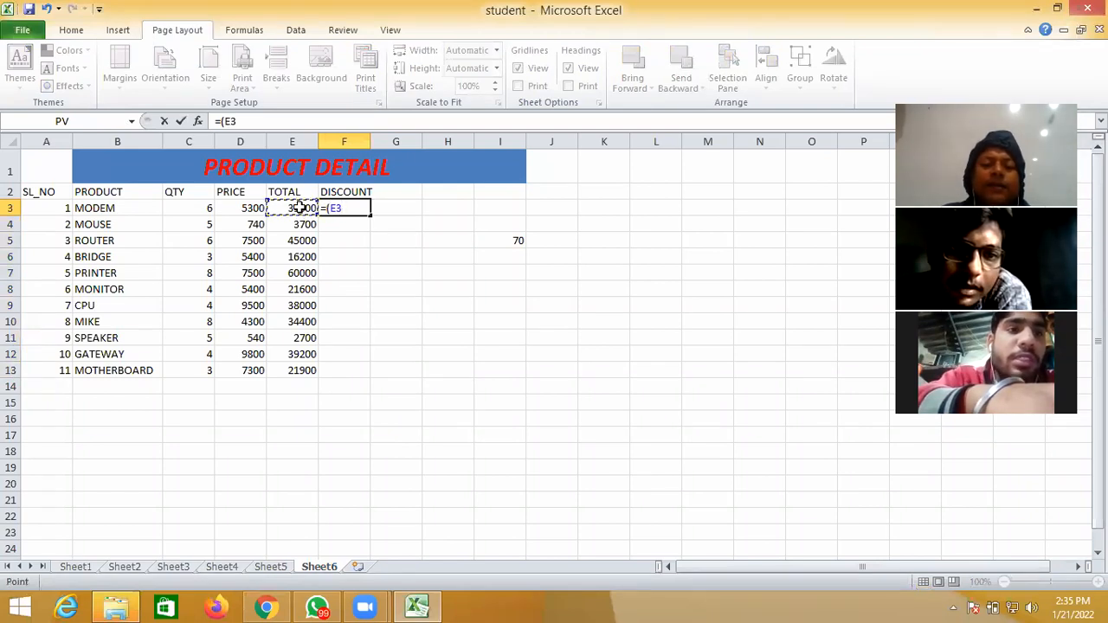
{"action": "type", "text": "*"}
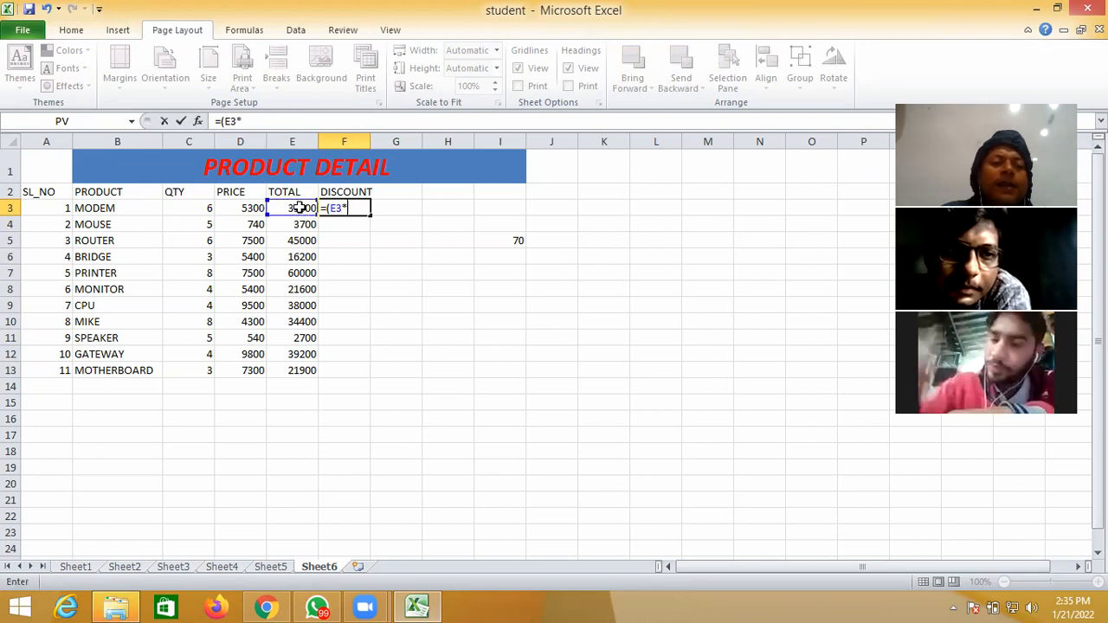
{"action": "type", "text": "60"}
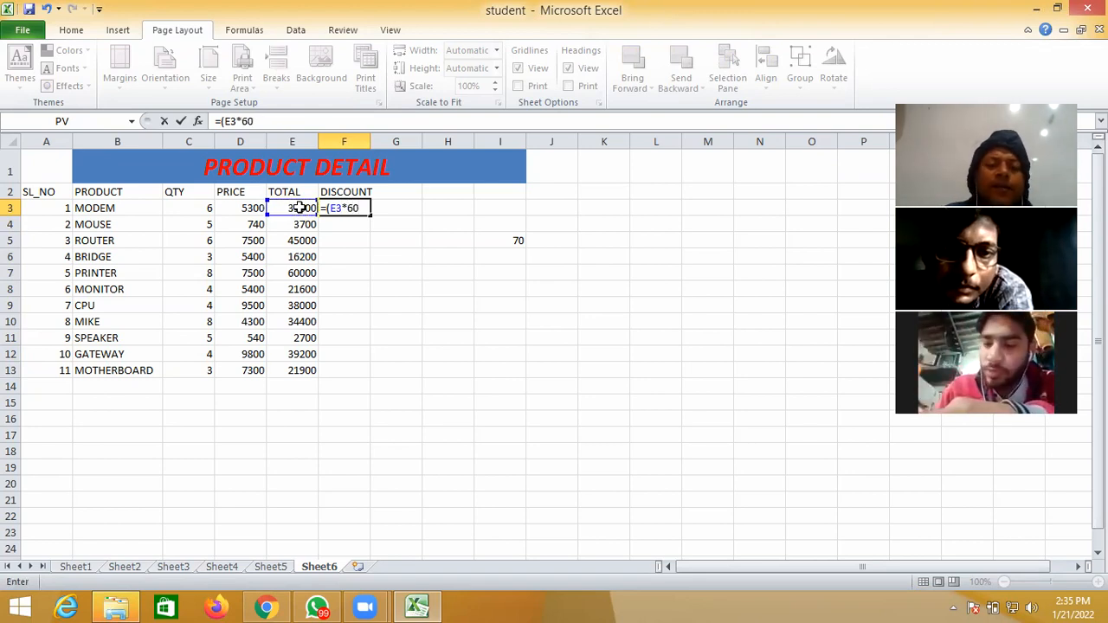
{"action": "type", "text": "/"}
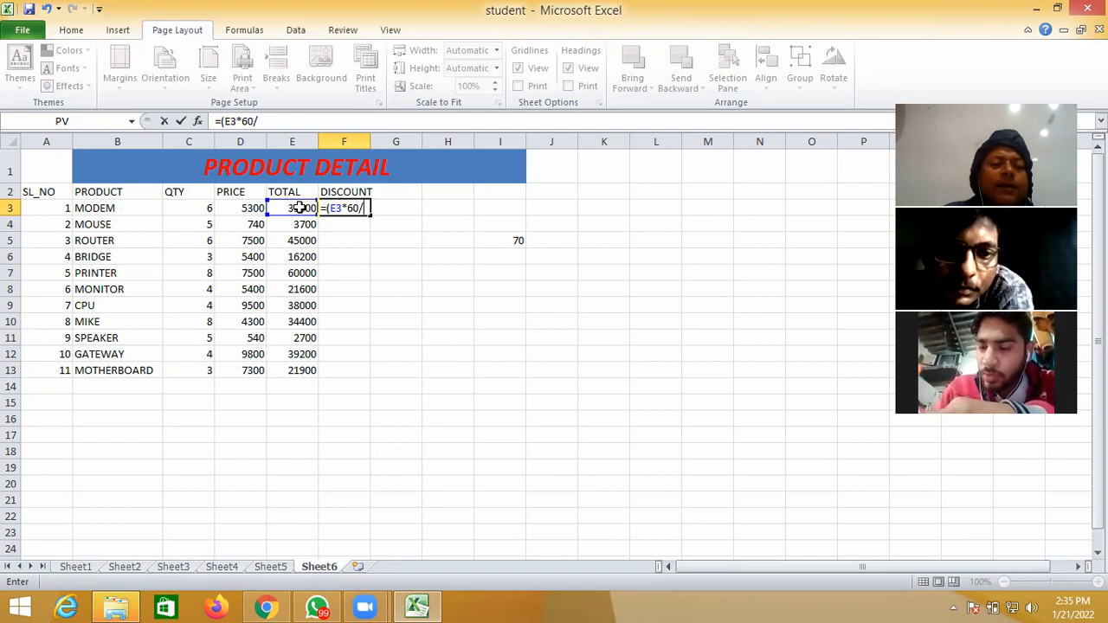
{"action": "type", "text": "100"}
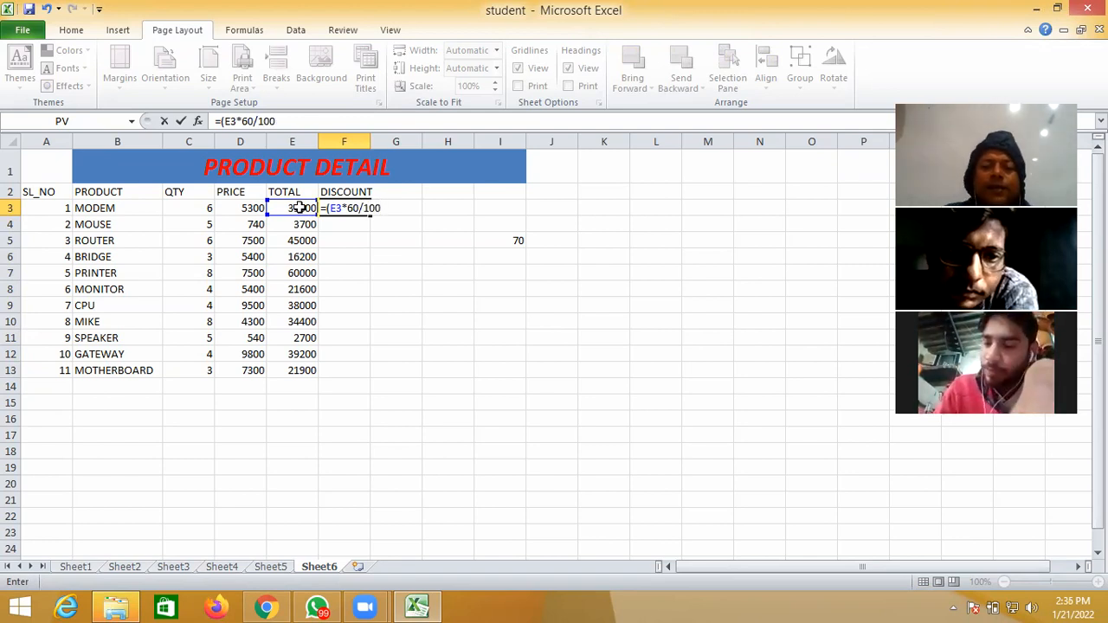
{"action": "type", "text": ")"}
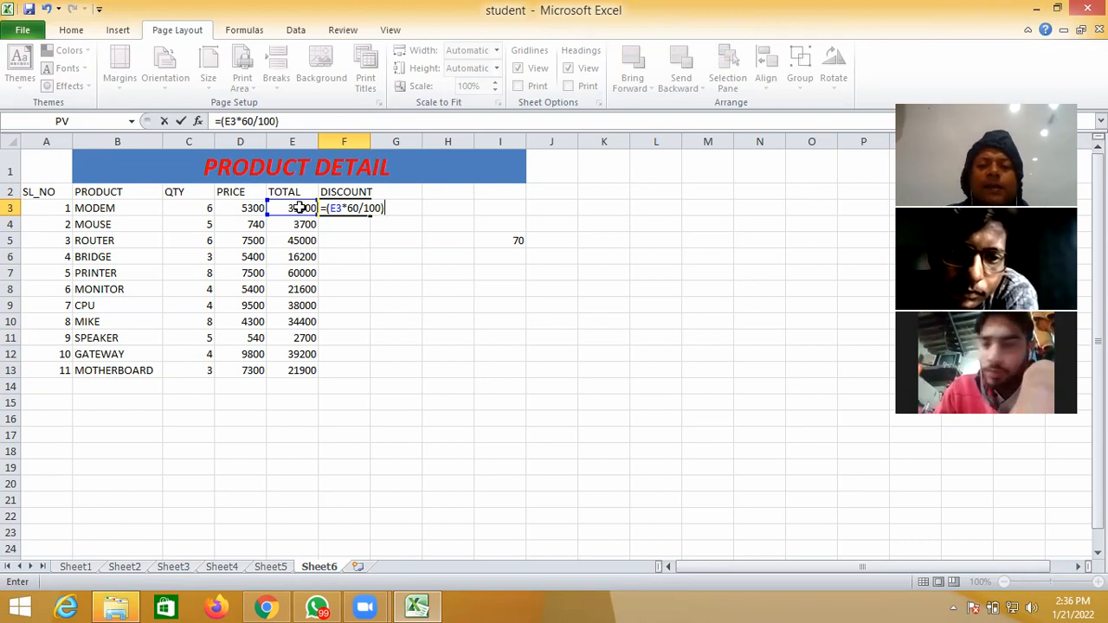
{"action": "key", "text": "Return"}
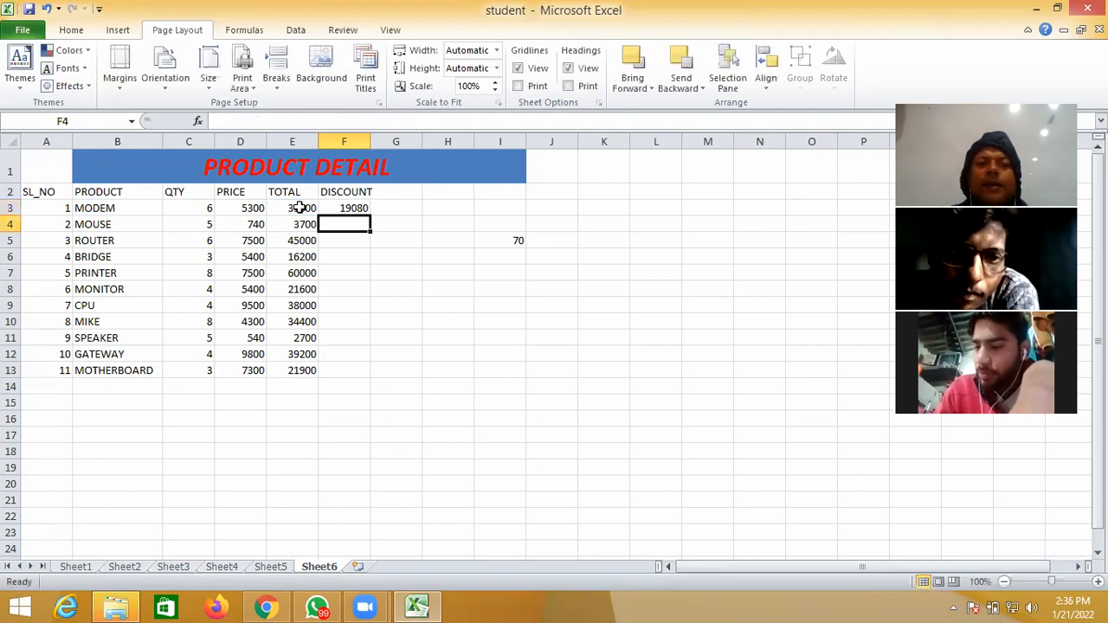
Copy the discount formula from cell F3 down to F13, and clear the copied formulas in F4:F13.
{"action": "left_click", "coordinate": [356, 208]}
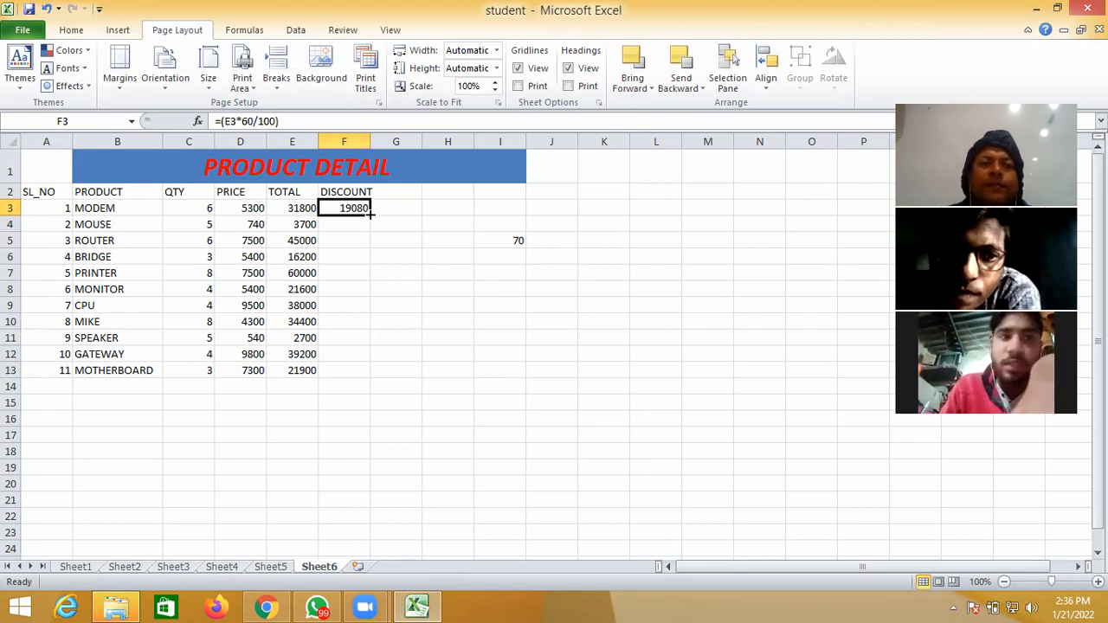
{"action": "double_click", "coordinate": [370, 214]}
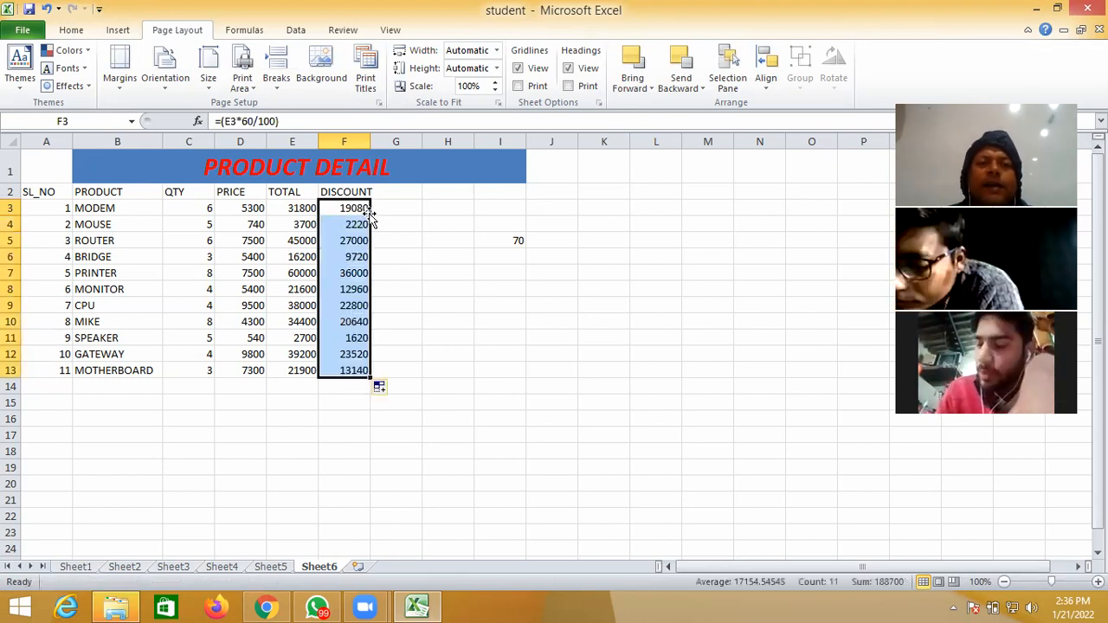
{"action": "left_click", "coordinate": [390, 222]}
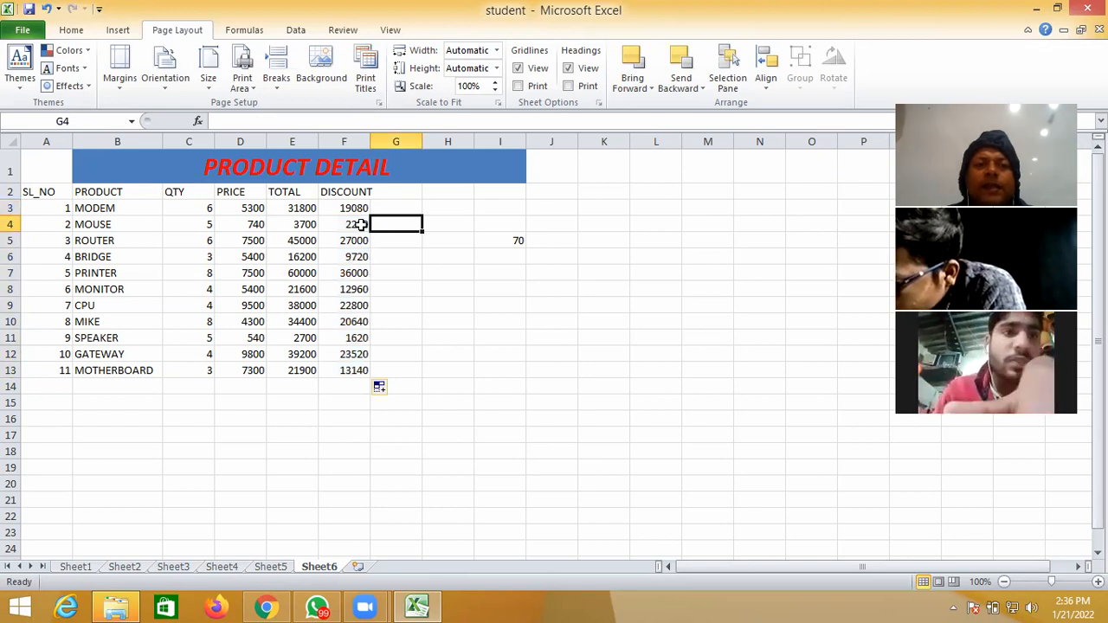
{"action": "left_click", "coordinate": [360, 224]}
{"action": "left_click_drag", "start_coordinate": [360, 224], "coordinate": [369, 378]}
{"action": "key", "text": "Delete"}
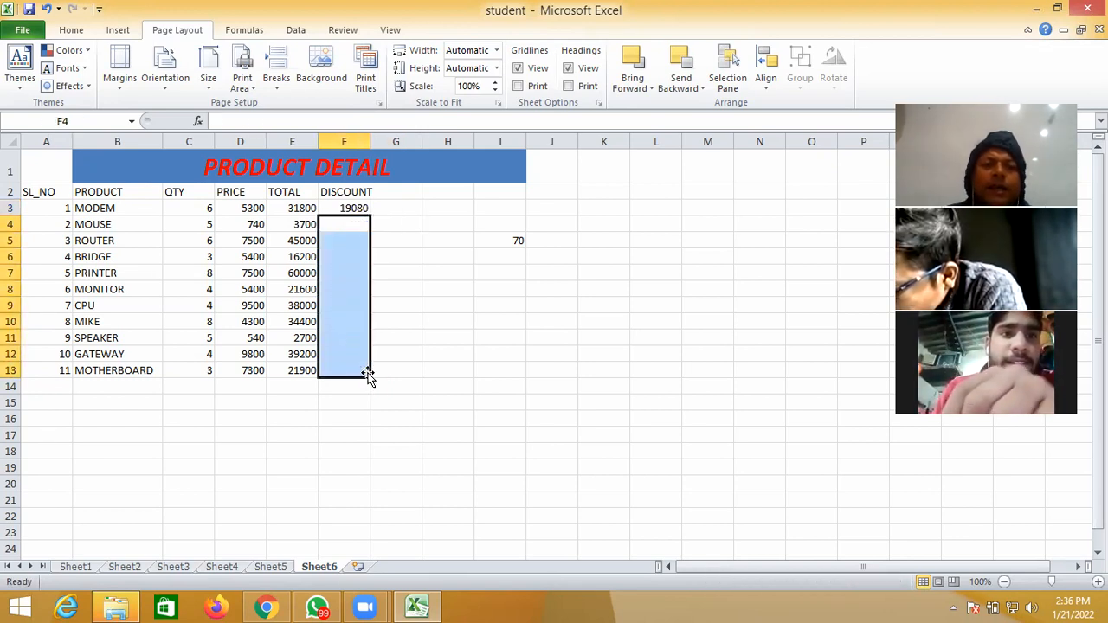
Fill the range F4:F13 from F3 a second time, and delete the contents of F4:F13 again.
{"action": "left_click", "coordinate": [360, 209]}
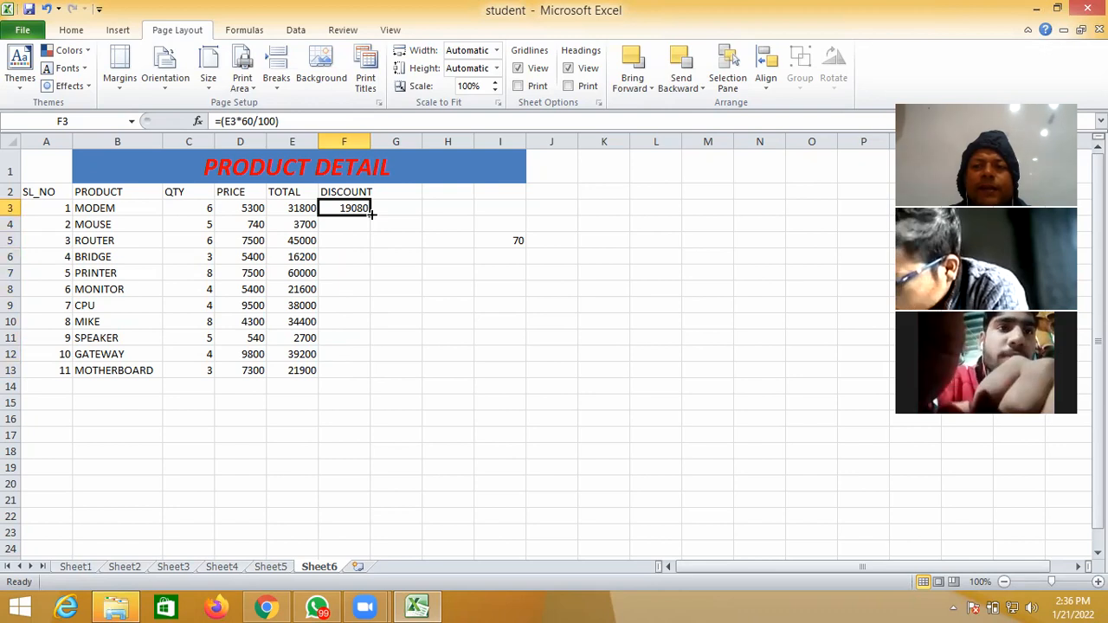
{"action": "left_click_drag", "start_coordinate": [371, 213], "coordinate": [378, 372]}
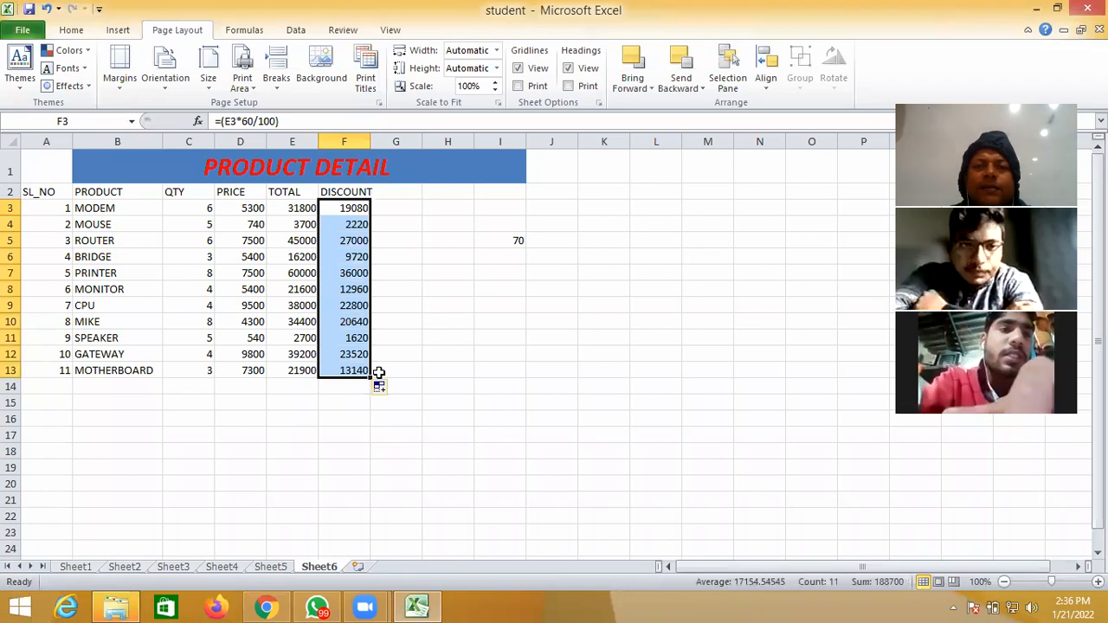
{"action": "left_click", "coordinate": [405, 303]}
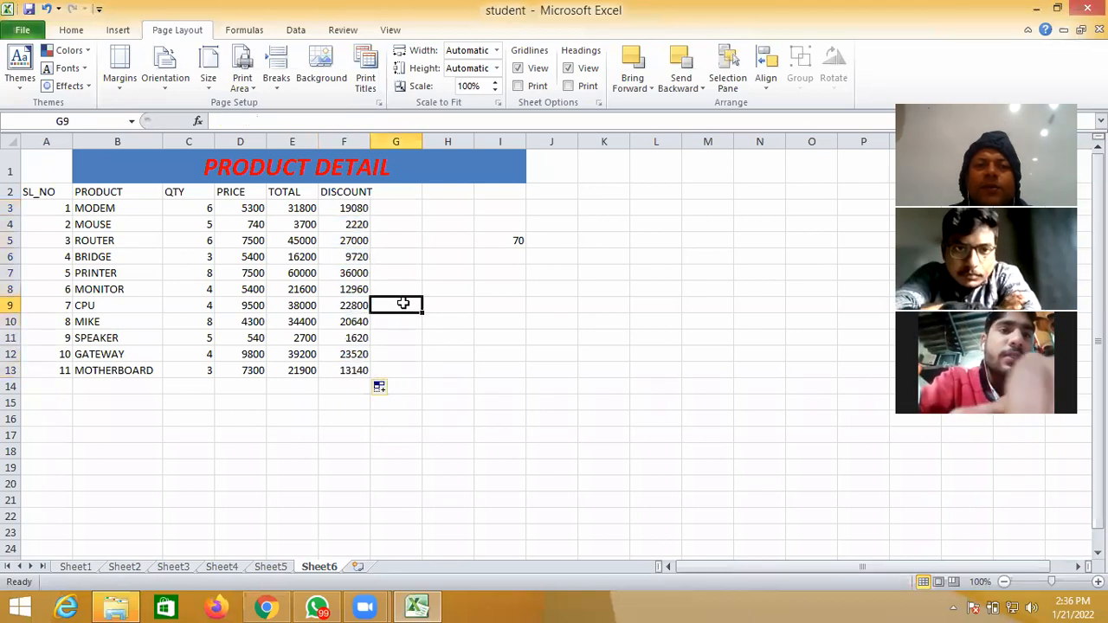
{"action": "double_click", "coordinate": [360, 224]}
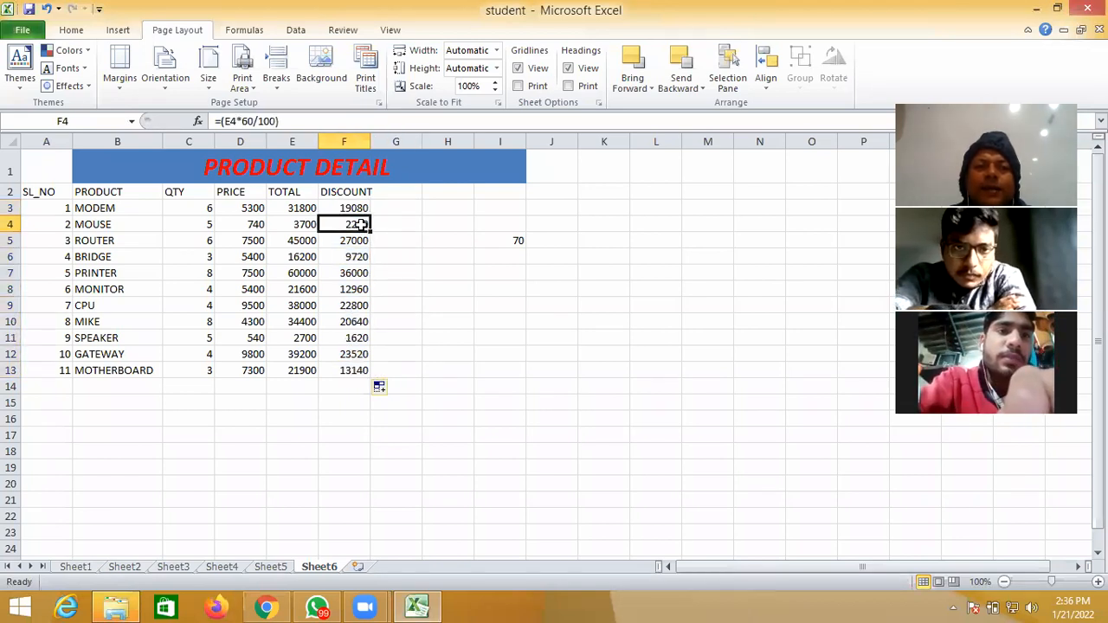
{"action": "left_click", "coordinate": [402, 283]}
{"action": "left_click", "coordinate": [358, 225]}
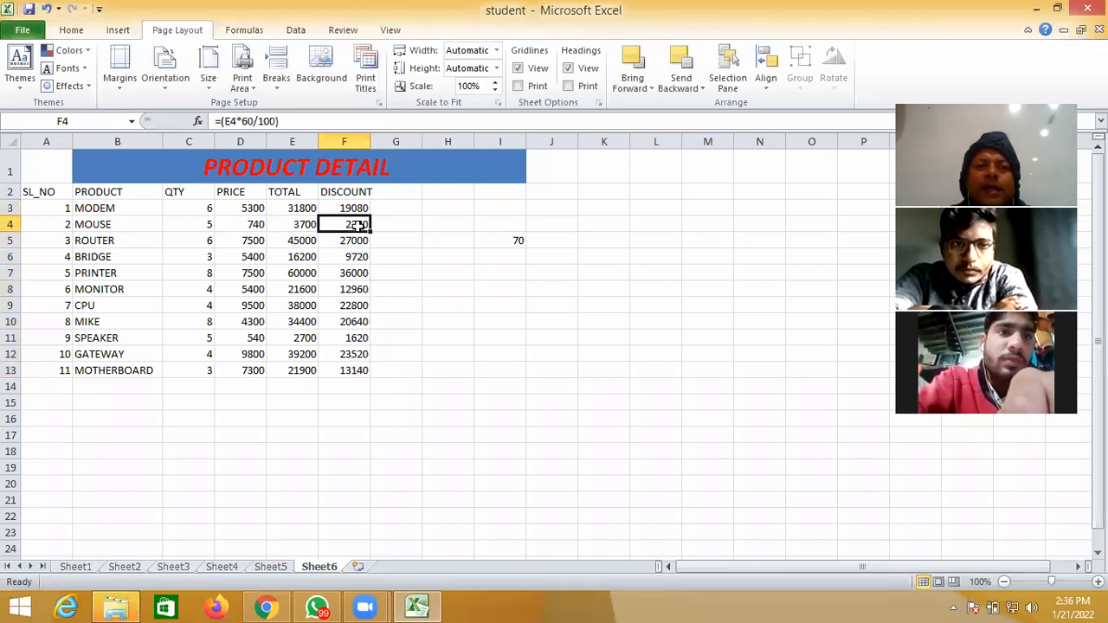
{"action": "left_click_drag", "start_coordinate": [357, 225], "coordinate": [368, 374]}
{"action": "key", "text": "Delete"}
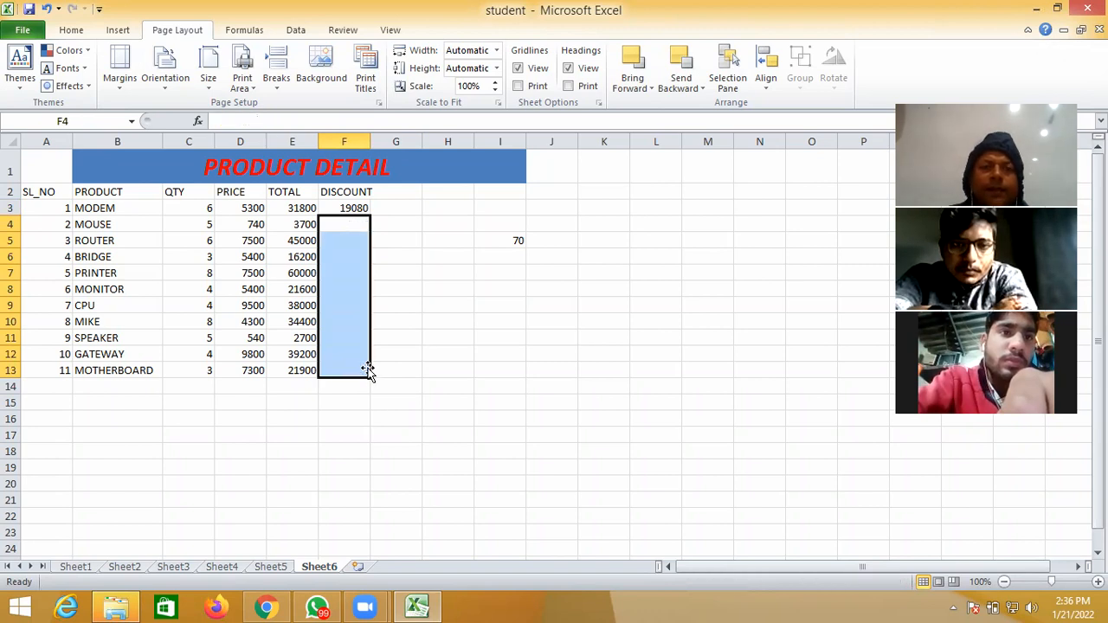
Fill the discount formula from cell F3 down through MOTHERBOARD's row in F13.
{"action": "left_click", "coordinate": [359, 208]}
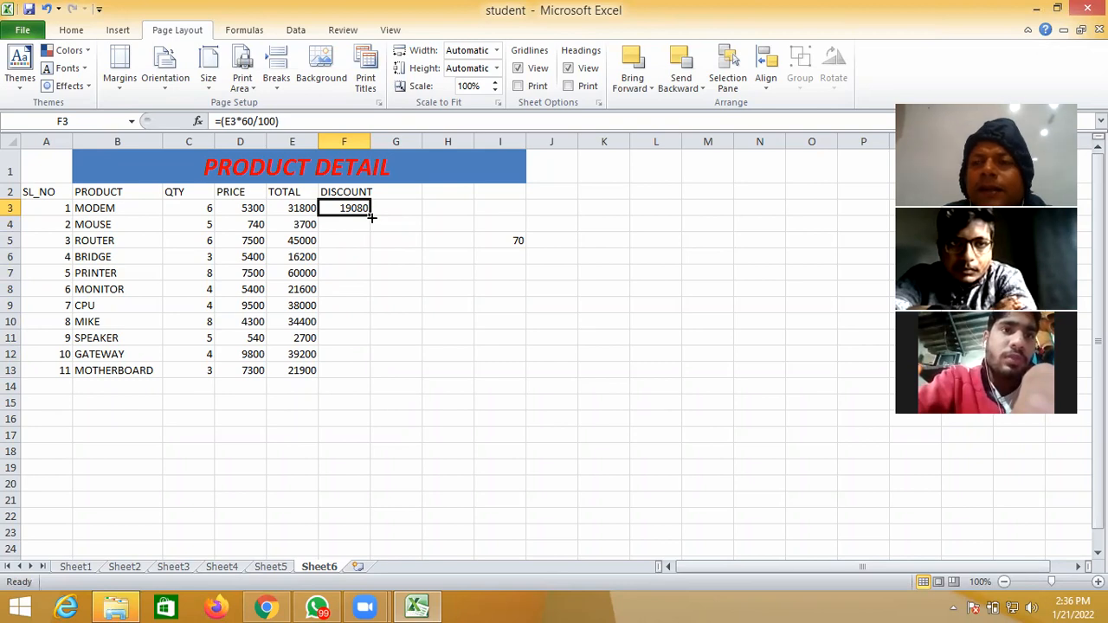
{"action": "double_click", "coordinate": [371, 218]}
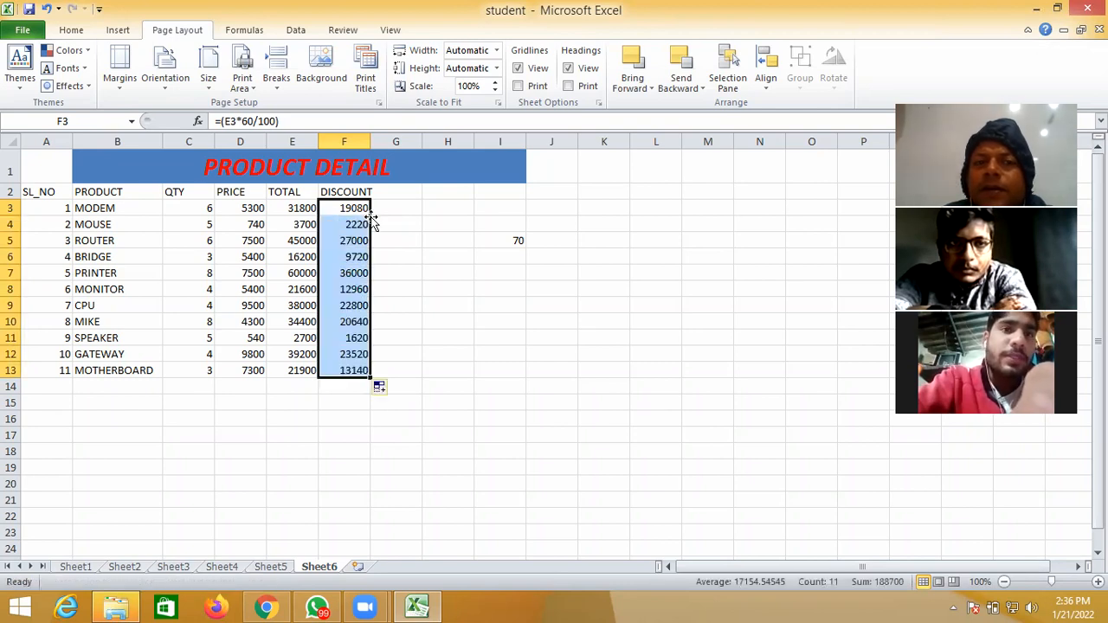
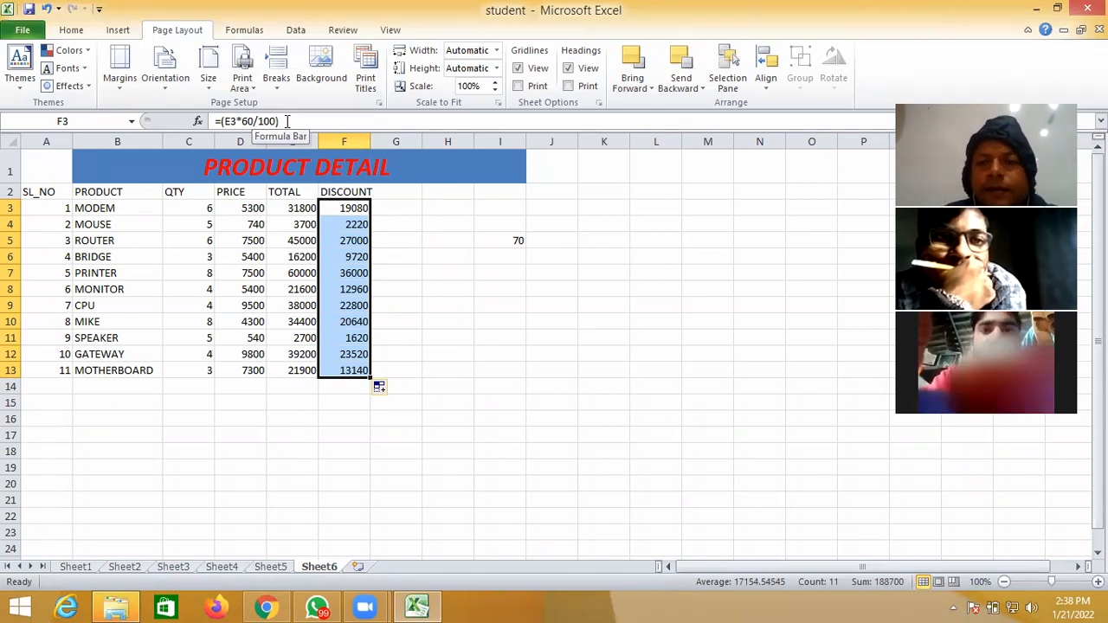
{"action": "left_click", "coordinate": [410, 338]}
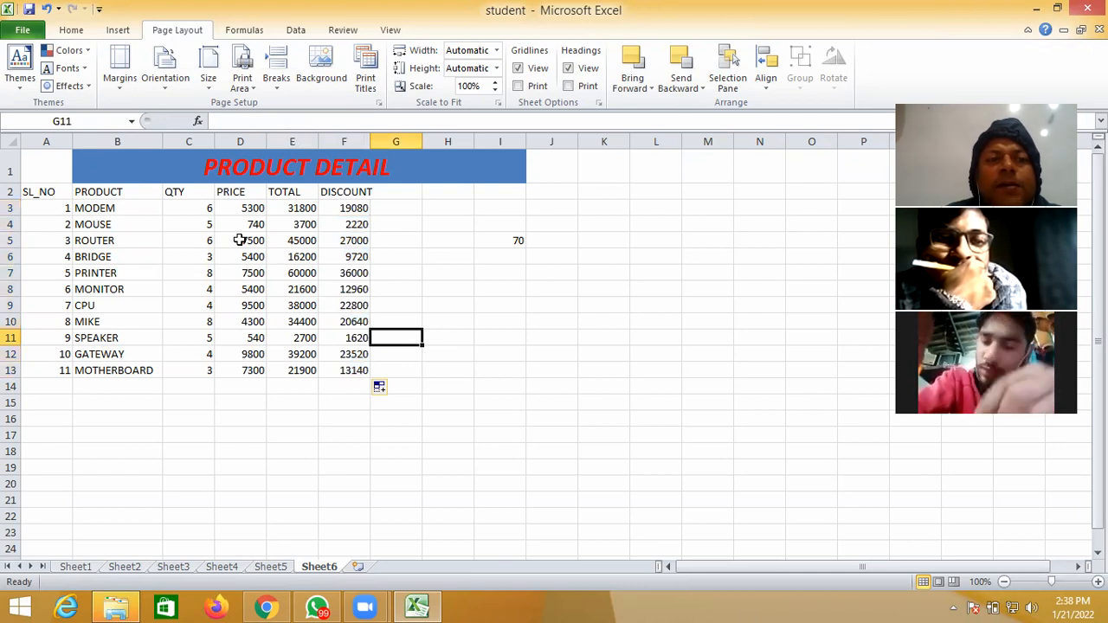
Set MODEM's quantity in cell C3 to 10 and MONITOR's quantity in C8 to 8.
{"action": "left_click", "coordinate": [208, 208]}
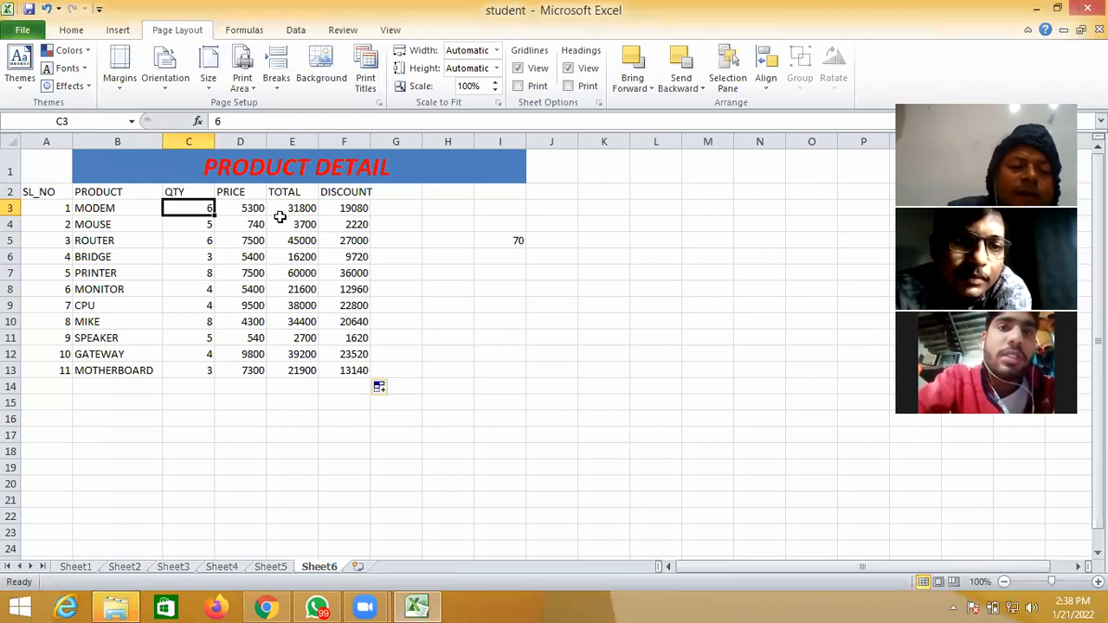
{"action": "type", "text": "10"}
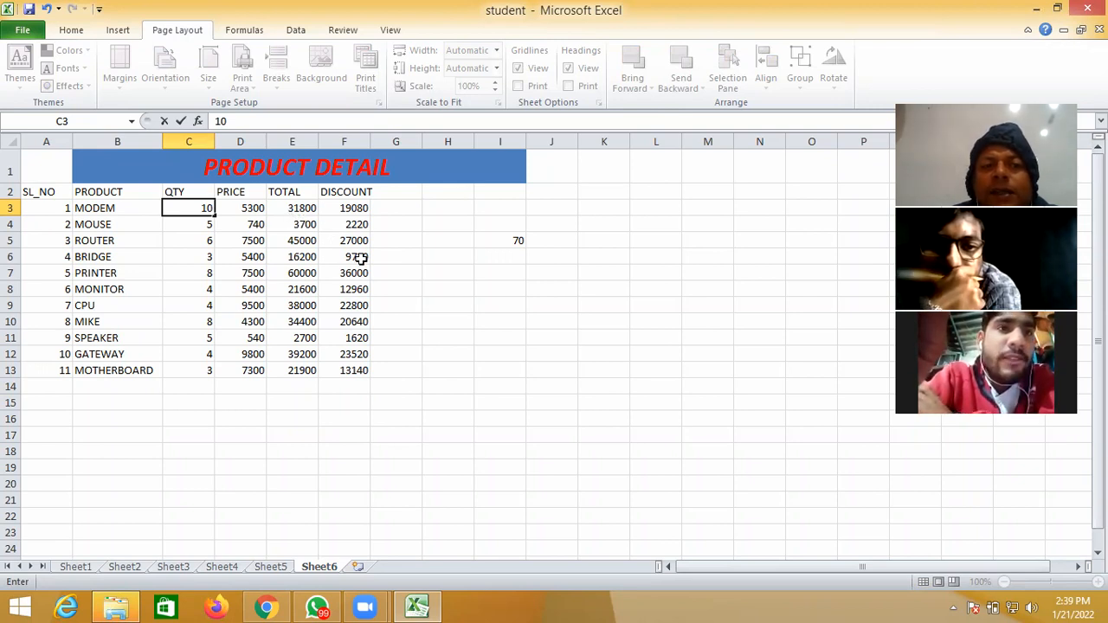
{"action": "left_click", "coordinate": [439, 312]}
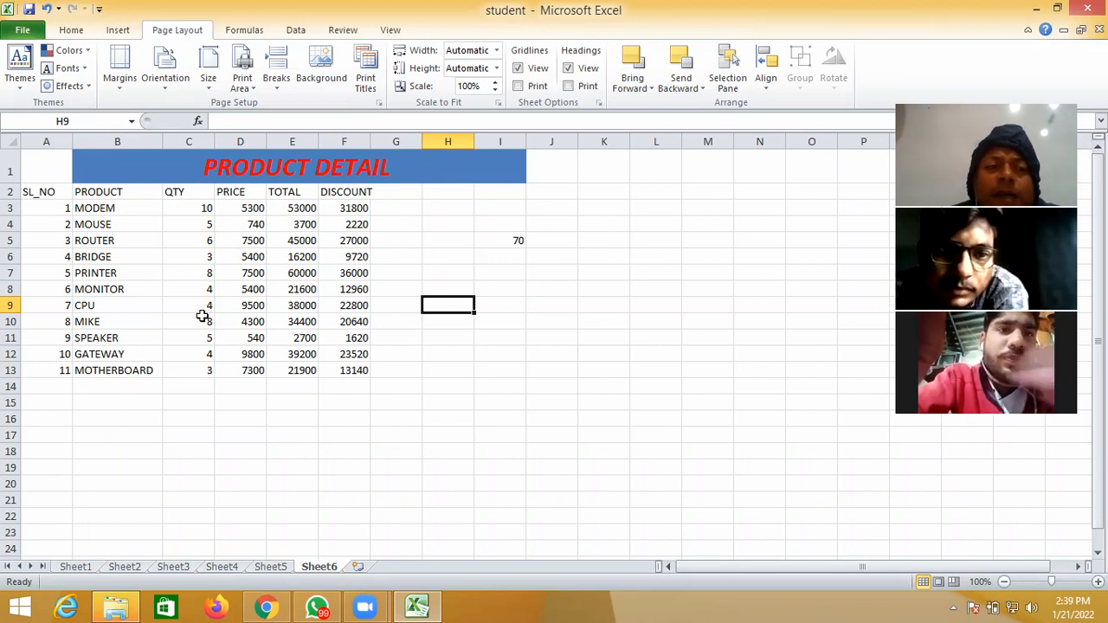
{"action": "left_click", "coordinate": [204, 290]}
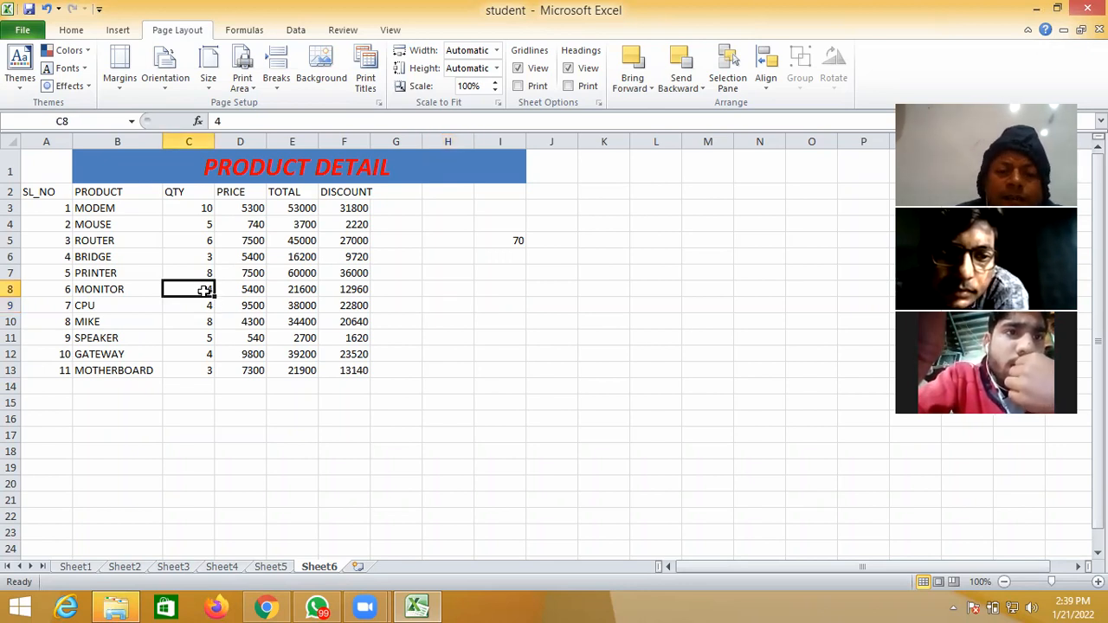
{"action": "type", "text": "8"}
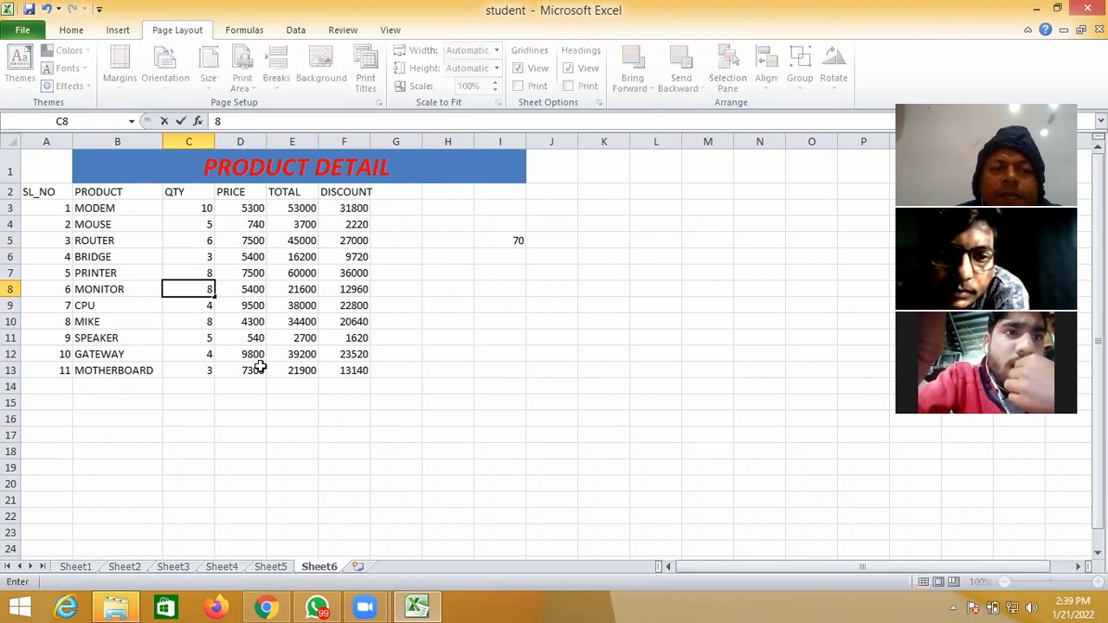
{"action": "left_click", "coordinate": [274, 483]}
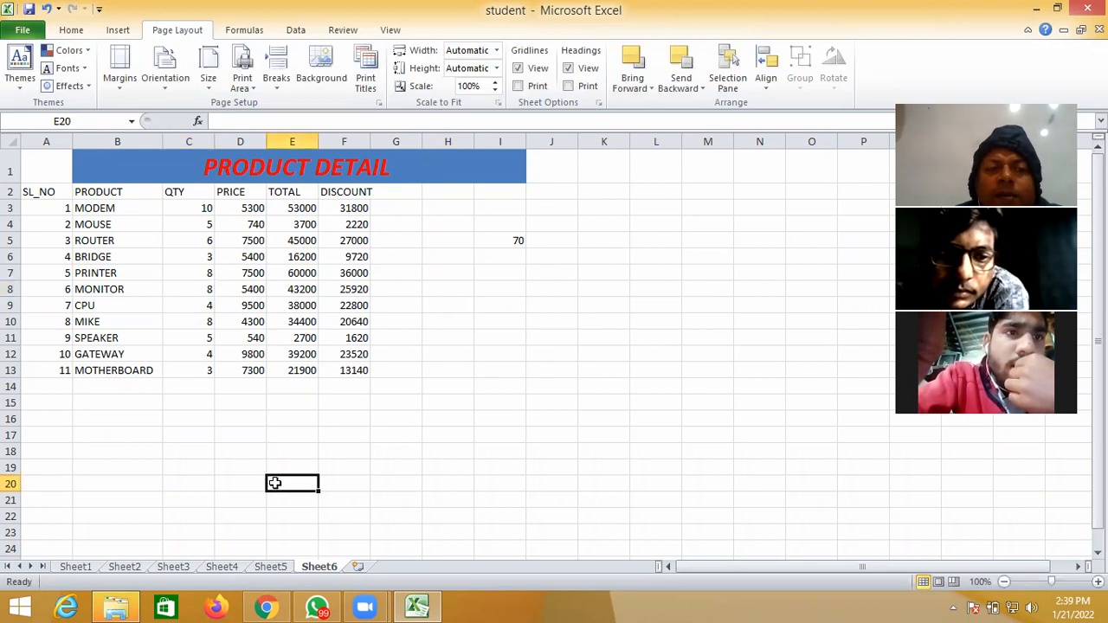
Trace the dependents of CPU's quantity in cell C9 and the precedents of CPU's discount in F9.
{"action": "left_click", "coordinate": [210, 306]}
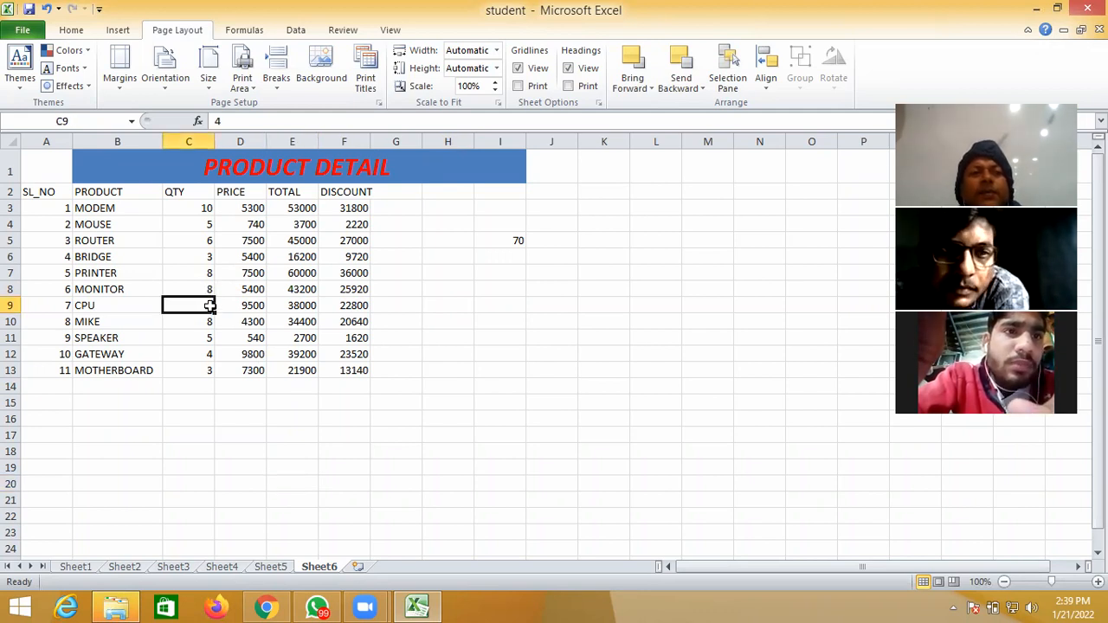
{"action": "left_click", "coordinate": [242, 31]}
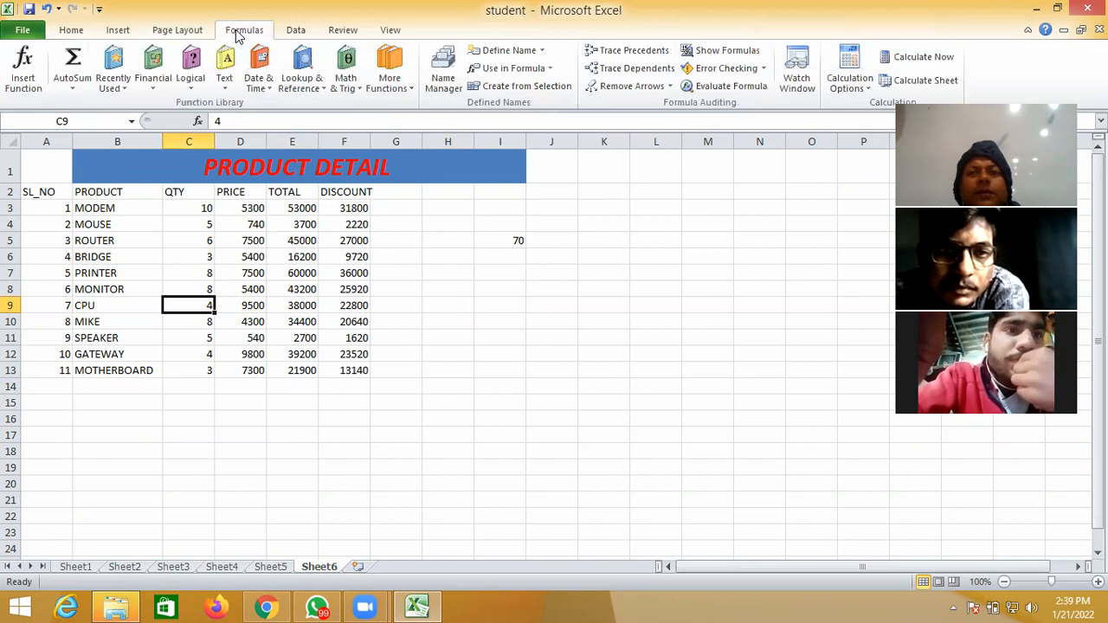
{"action": "left_click", "coordinate": [604, 52]}
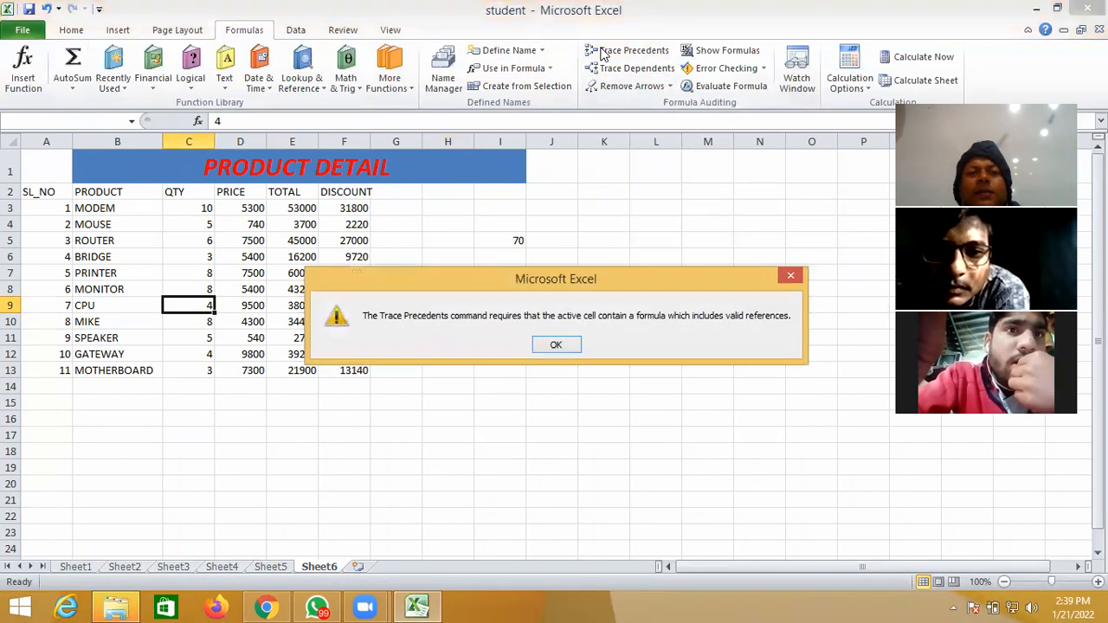
{"action": "left_click", "coordinate": [563, 343]}
{"action": "left_click", "coordinate": [631, 69]}
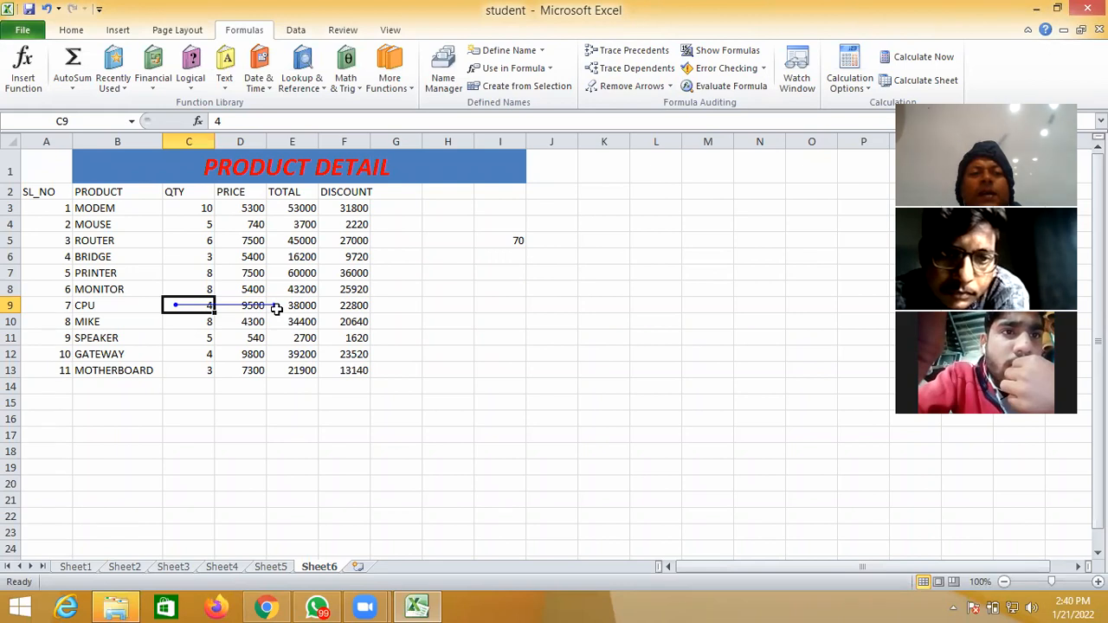
{"action": "left_click", "coordinate": [343, 306]}
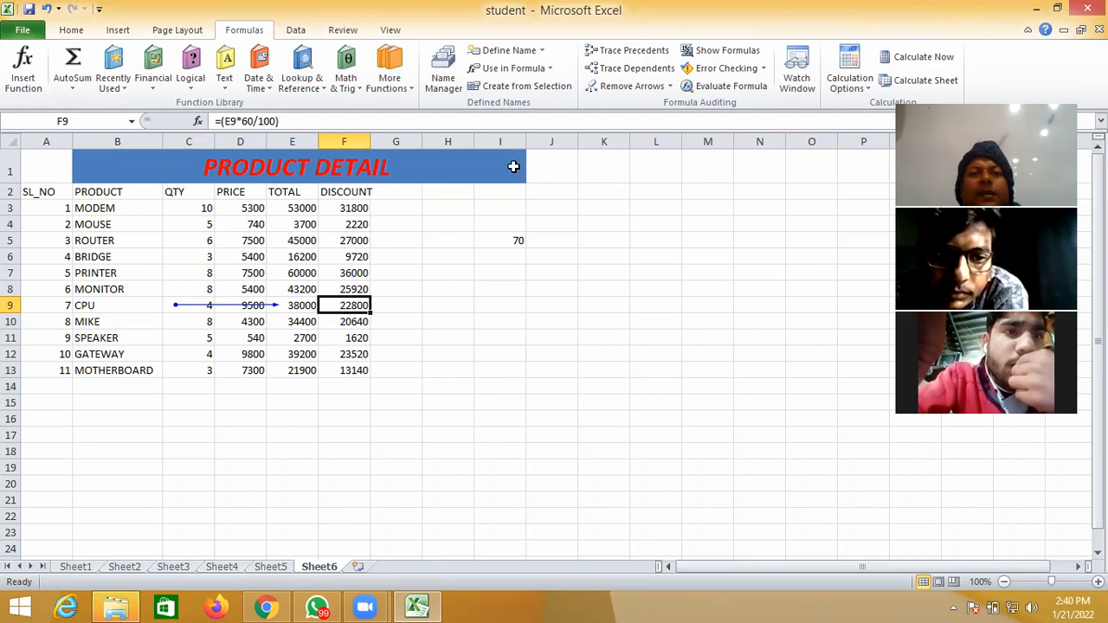
{"action": "left_click", "coordinate": [609, 53]}
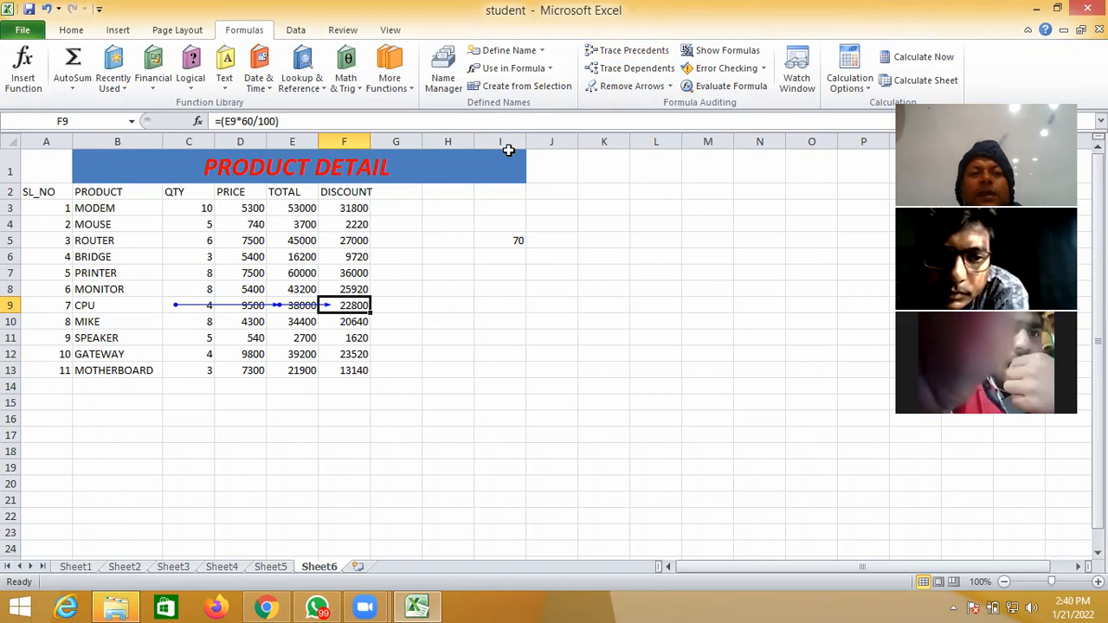
Set GATEWAY's quantity in cell C12 to 6 and MODEM's quantity in C3 to 2.
{"action": "left_click", "coordinate": [205, 355]}
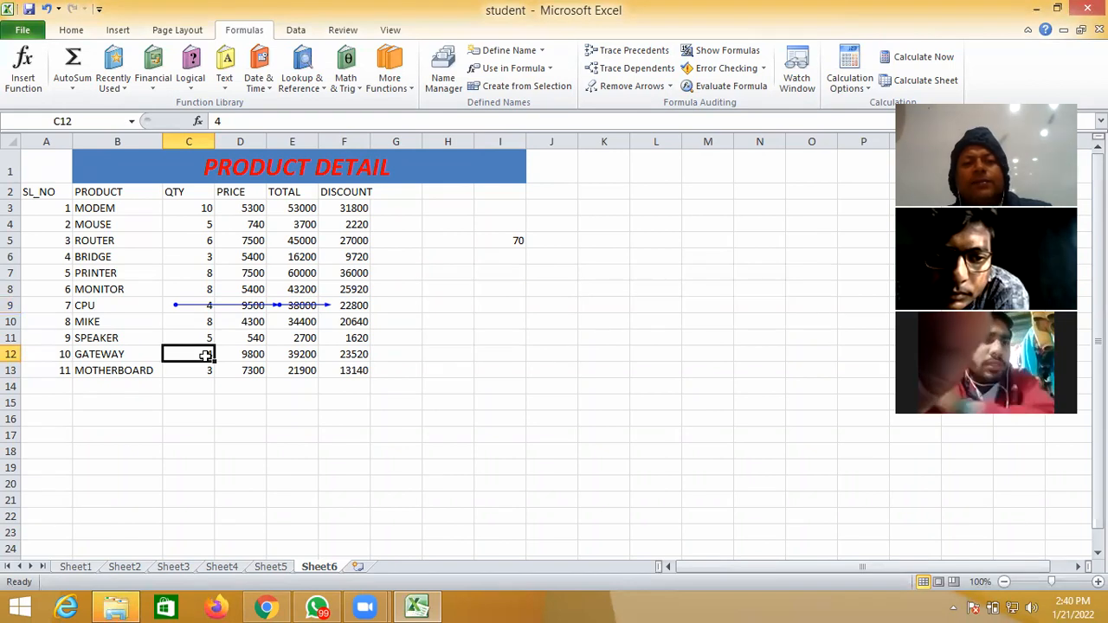
{"action": "type", "text": "6"}
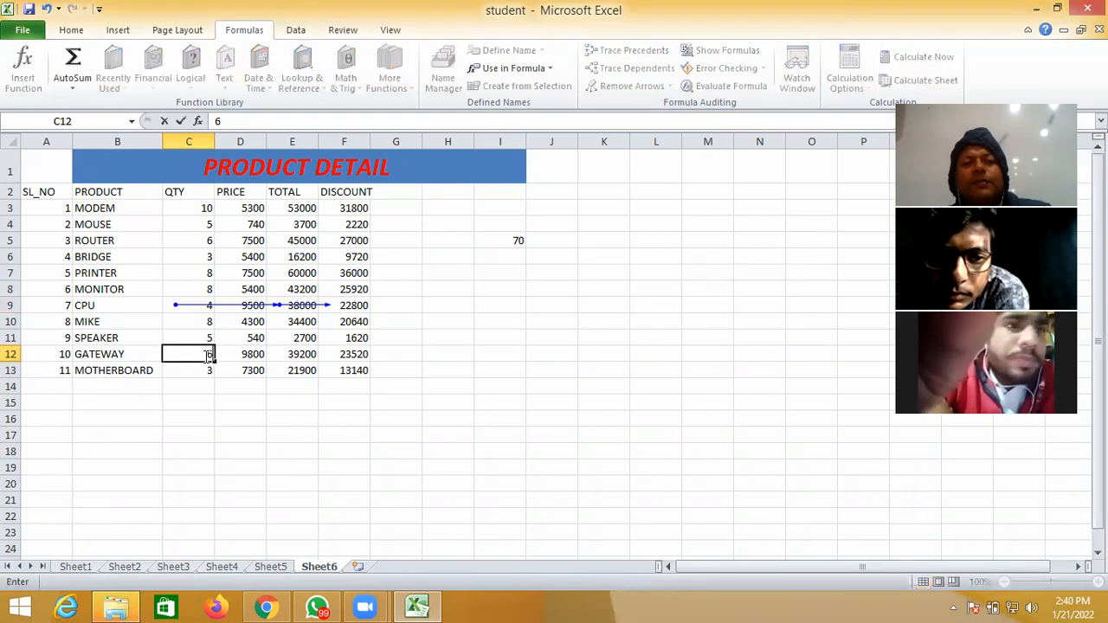
{"action": "left_click", "coordinate": [278, 437]}
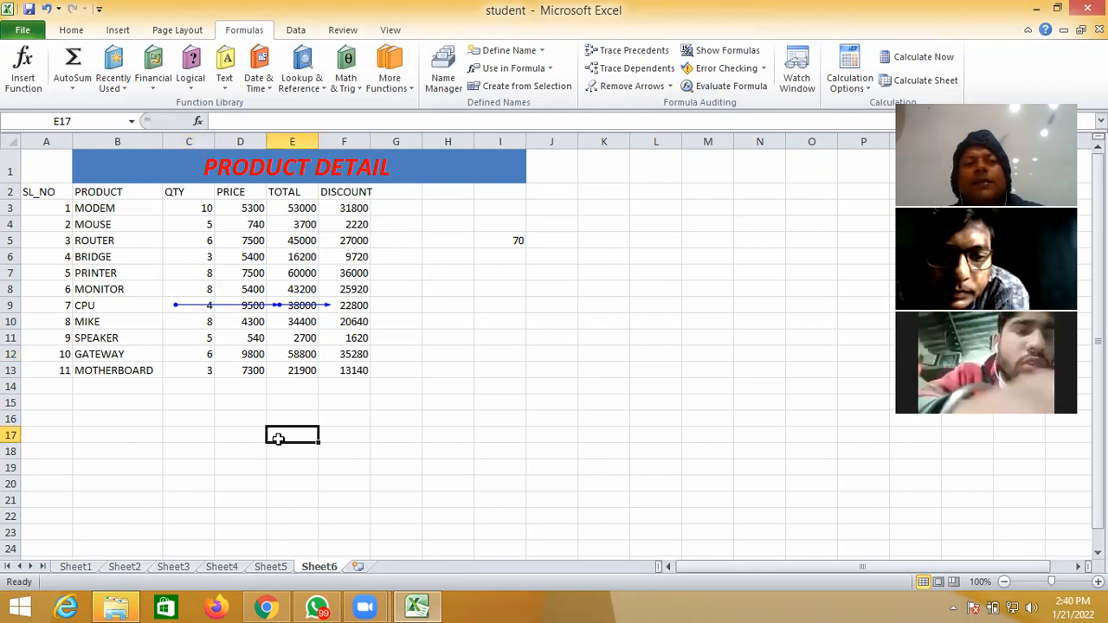
{"action": "left_click", "coordinate": [200, 208]}
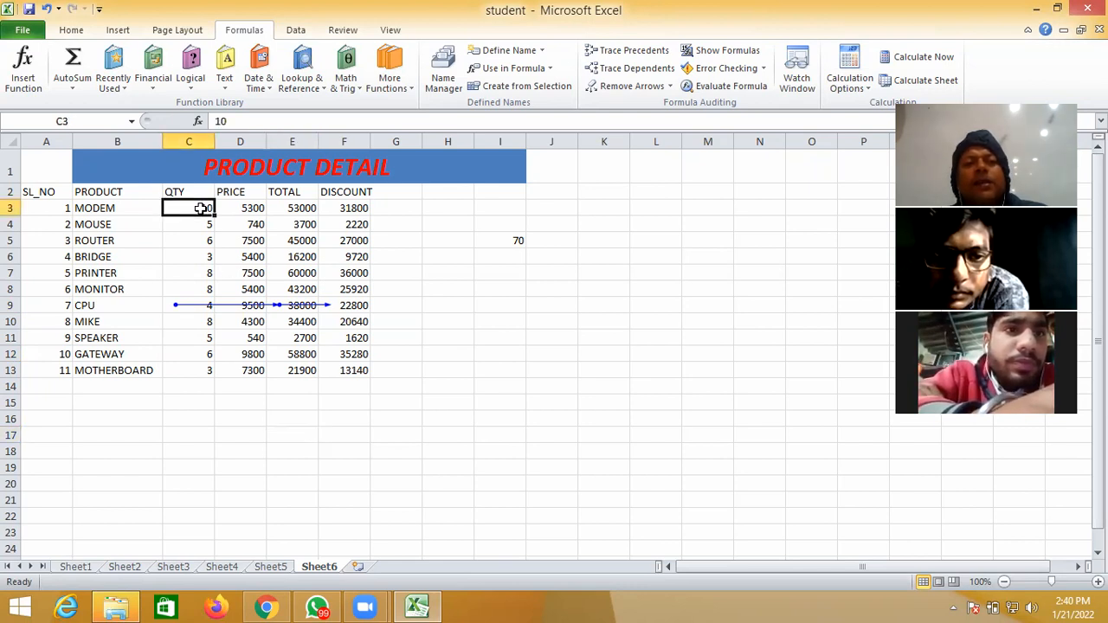
{"action": "type", "text": "2"}
{"action": "left_click", "coordinate": [269, 451]}
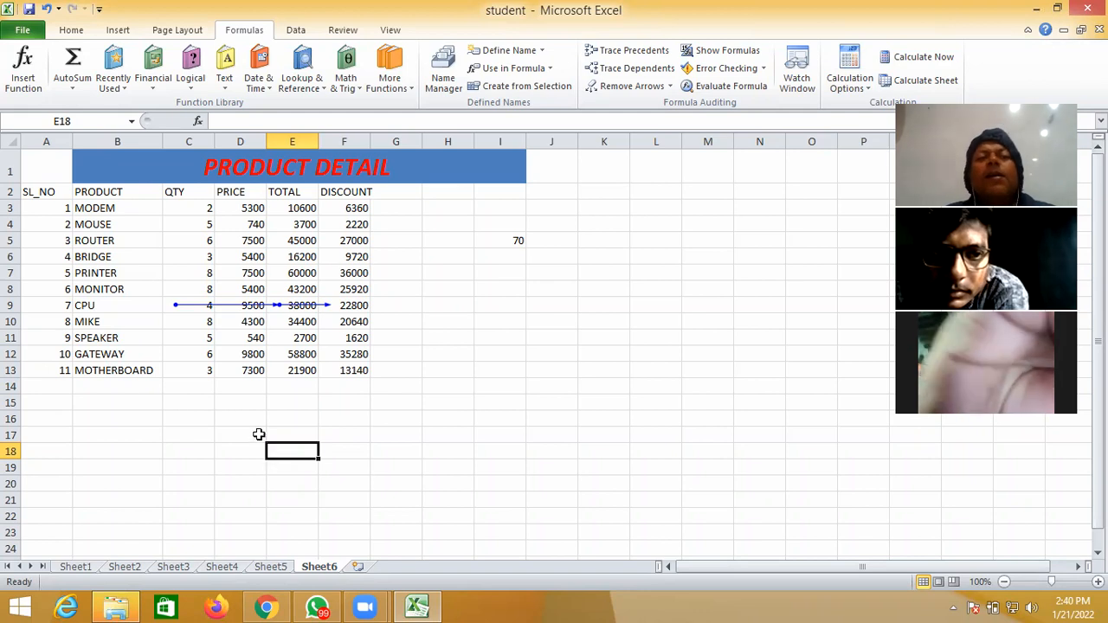
Remove the trace arrows from CPU's row.
{"action": "left_click", "coordinate": [180, 299]}
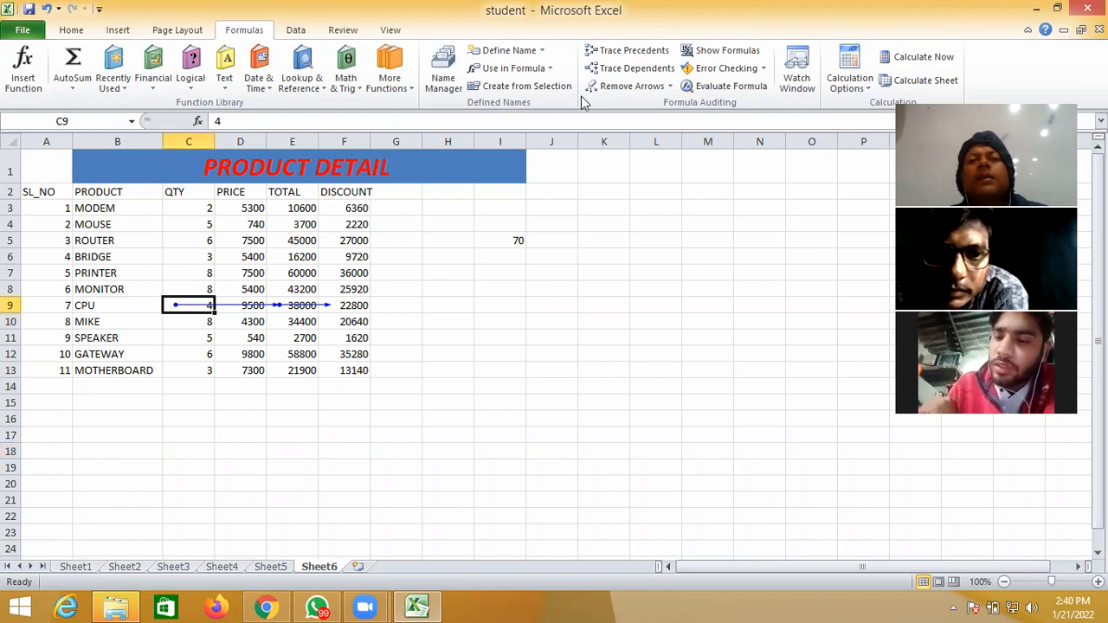
{"action": "left_click", "coordinate": [611, 88]}
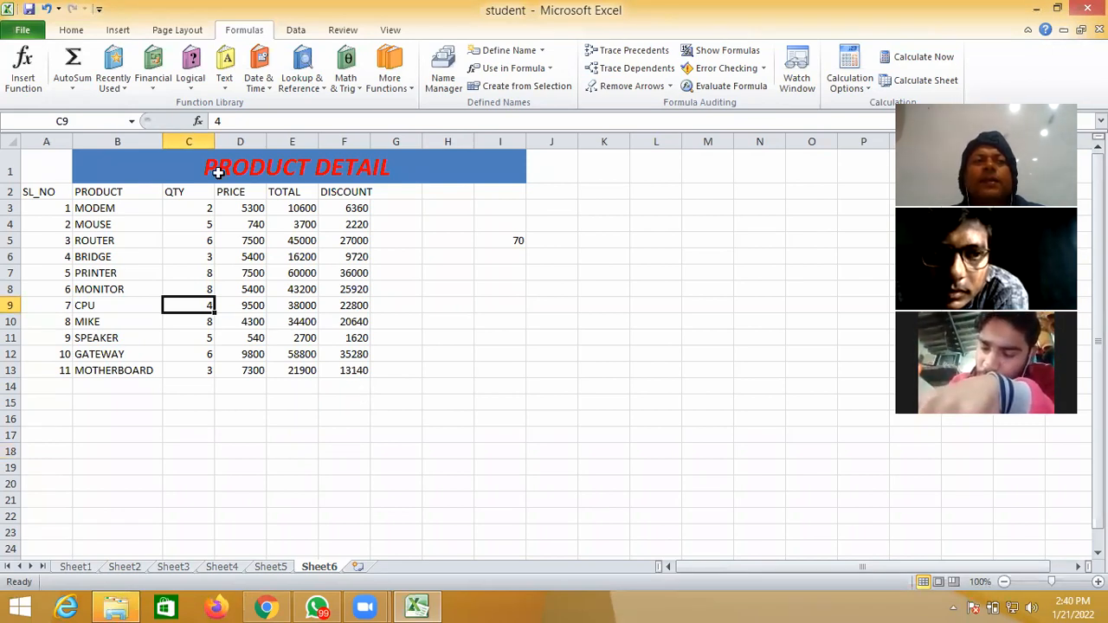
{"action": "left_click", "coordinate": [71, 30]}
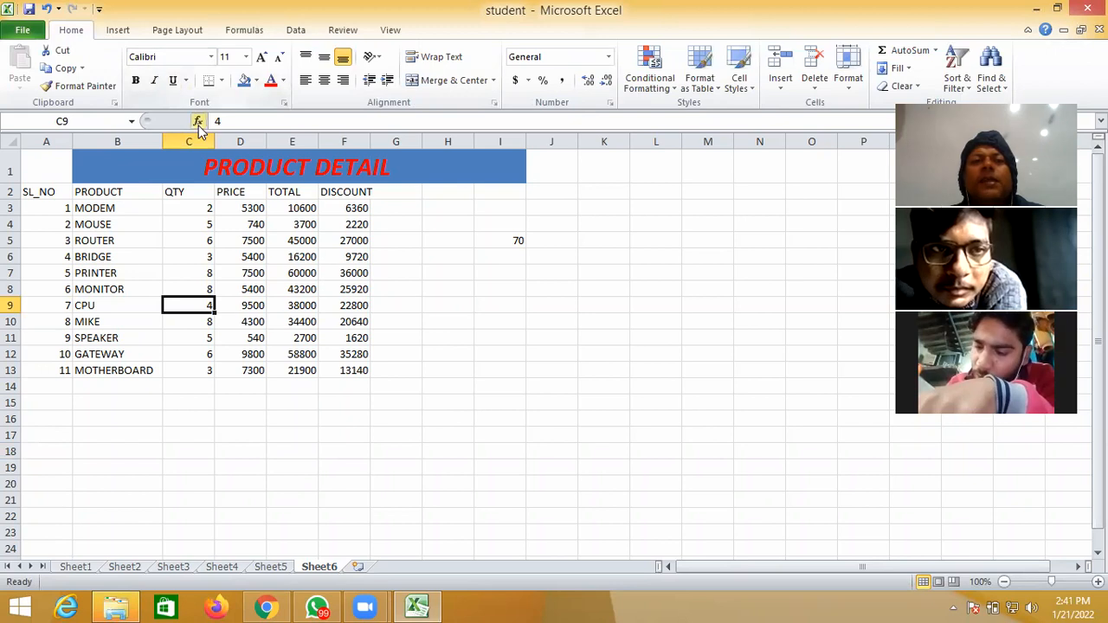
{"action": "left_click", "coordinate": [419, 251]}
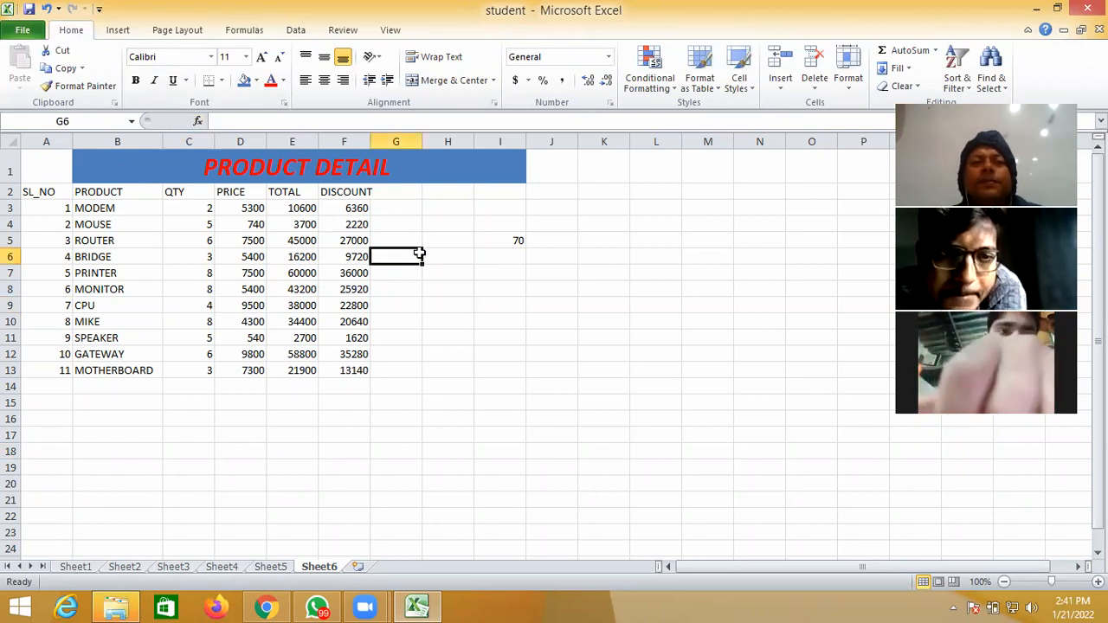
Use AutoSum to add up the TOTAL values E3:E13 in E14 and the DISCOUNT values in F14.
{"action": "left_click", "coordinate": [301, 211]}
{"action": "left_click_drag", "start_coordinate": [301, 211], "coordinate": [310, 371]}
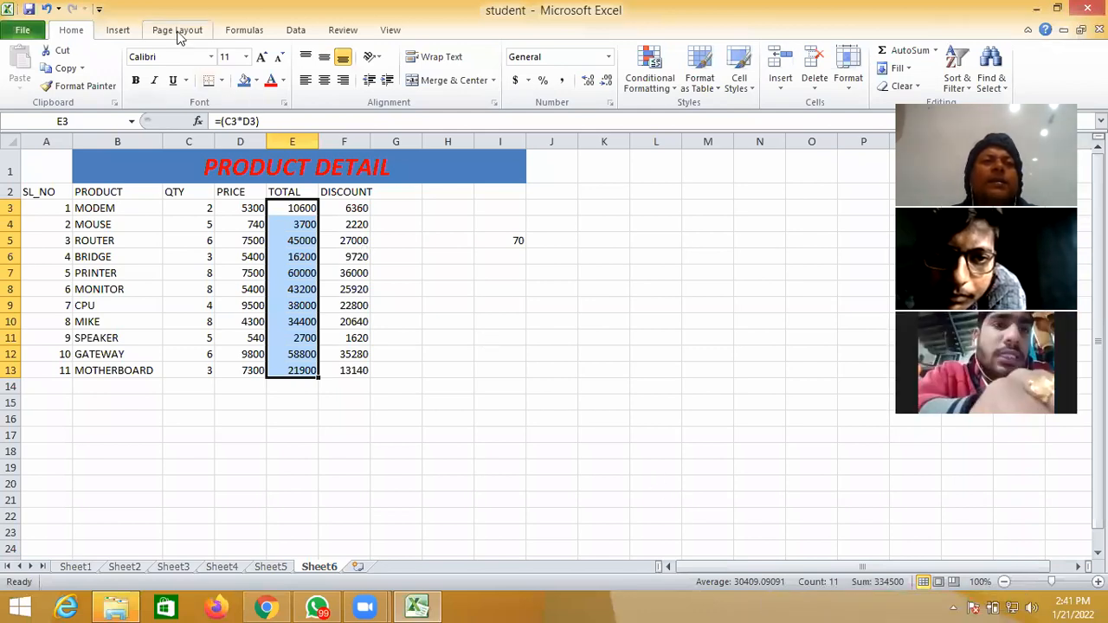
{"action": "left_click", "coordinate": [245, 31]}
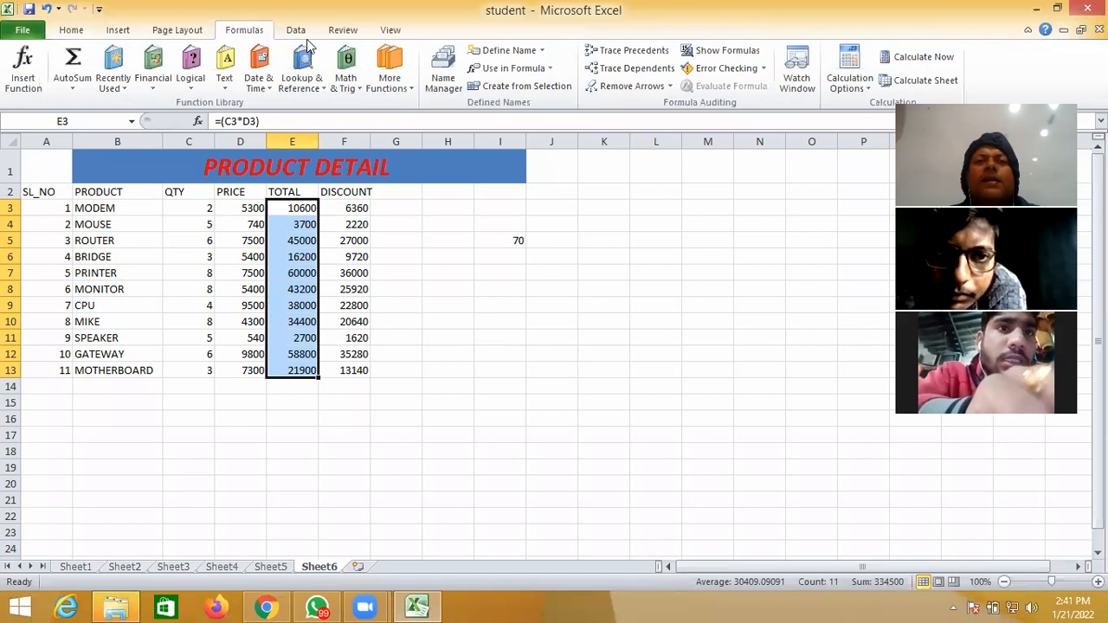
{"action": "left_click", "coordinate": [68, 76]}
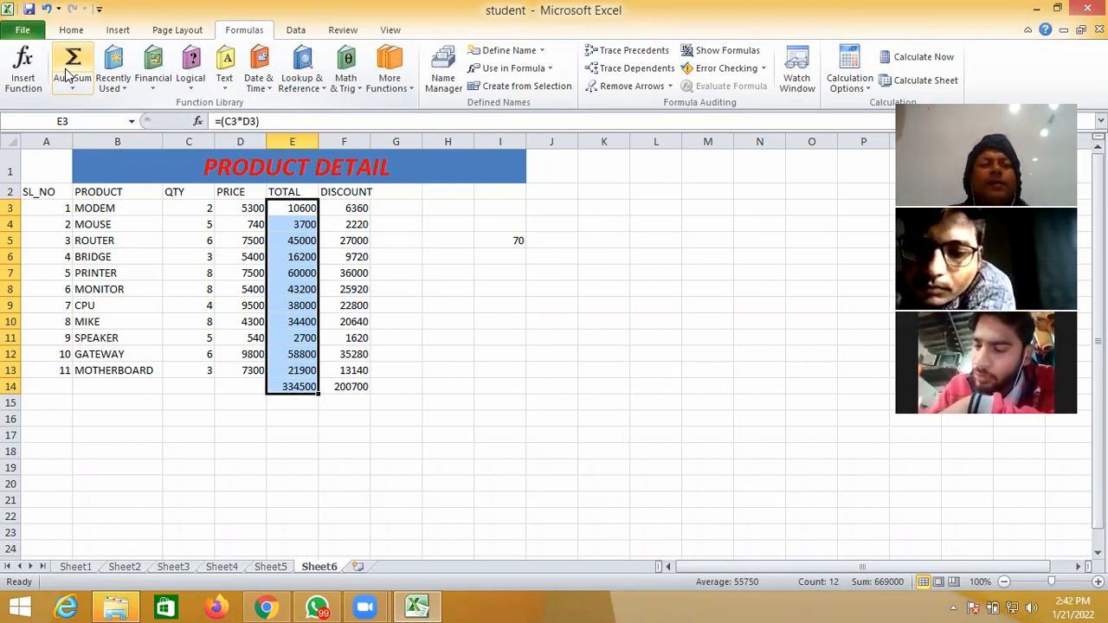
{"action": "left_click", "coordinate": [118, 31]}
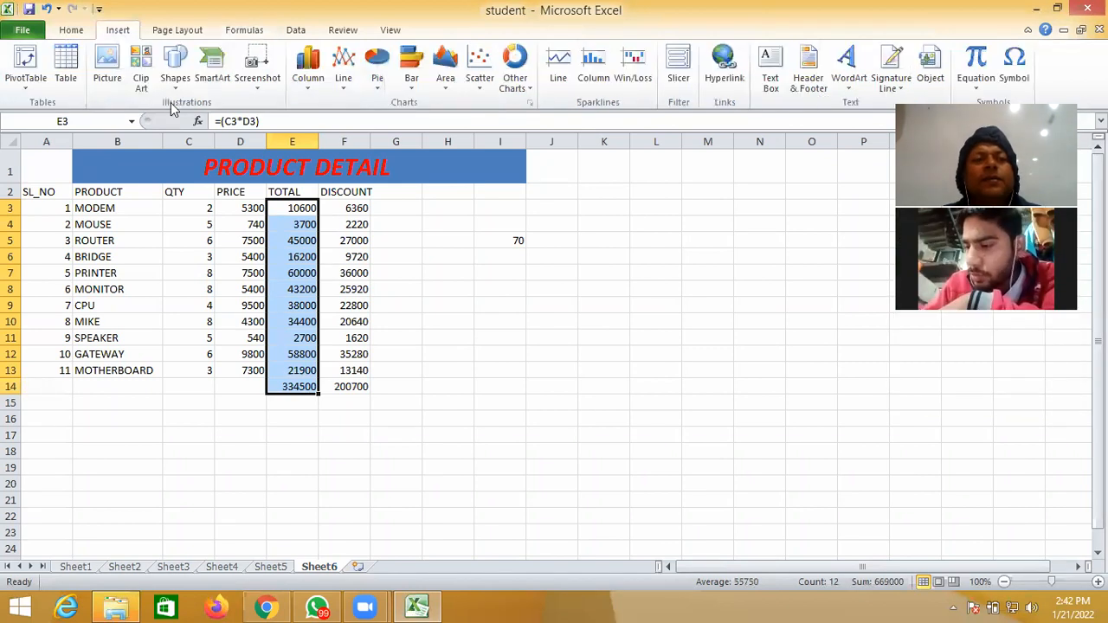
{"action": "left_click", "coordinate": [350, 442]}
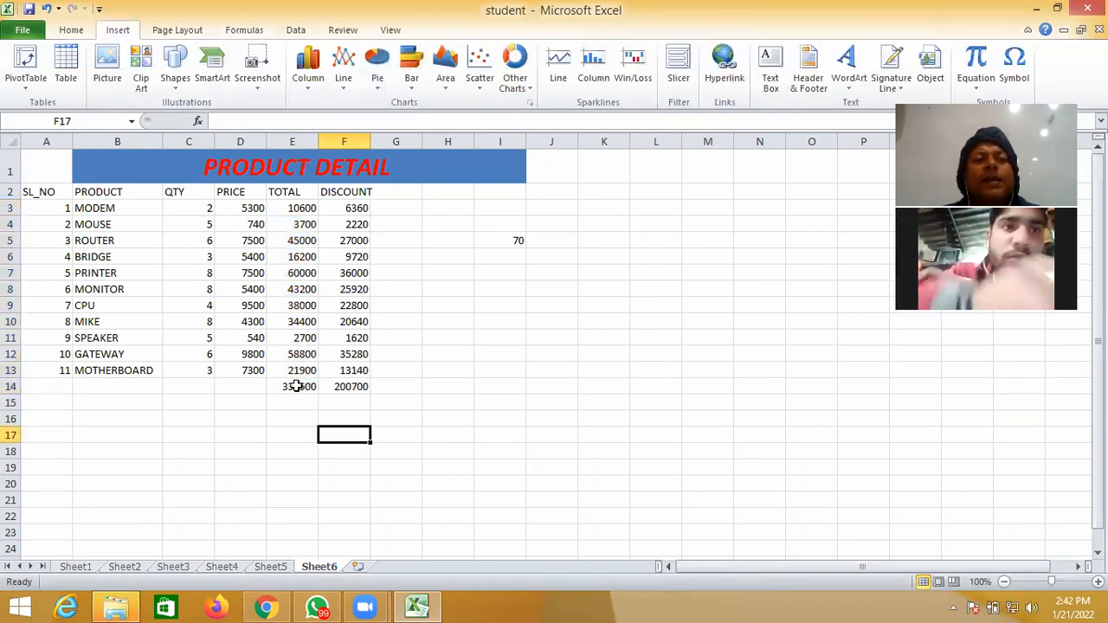
Delete the column sums in cells E14 and F14.
{"action": "left_click_drag", "start_coordinate": [296, 386], "coordinate": [338, 388]}
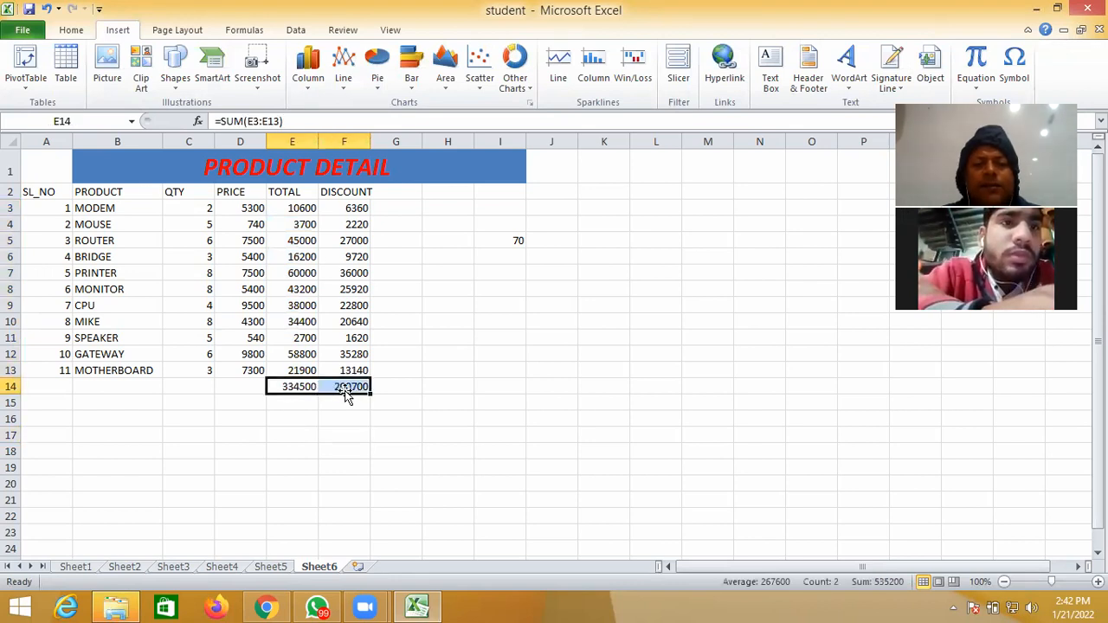
{"action": "key", "text": "Delete"}
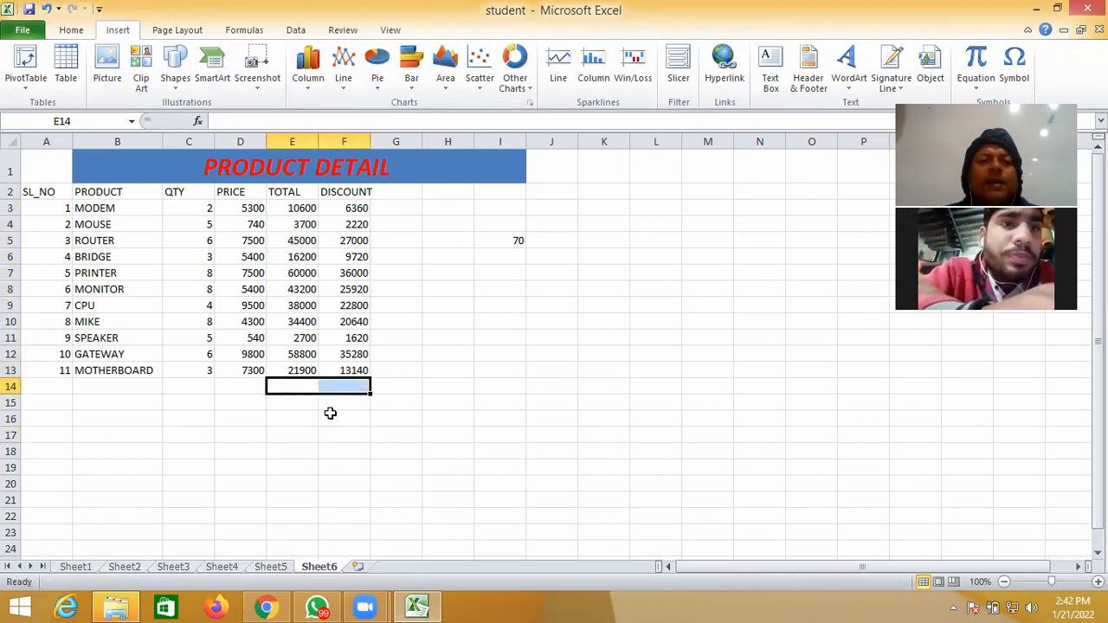
{"action": "left_click", "coordinate": [329, 415]}
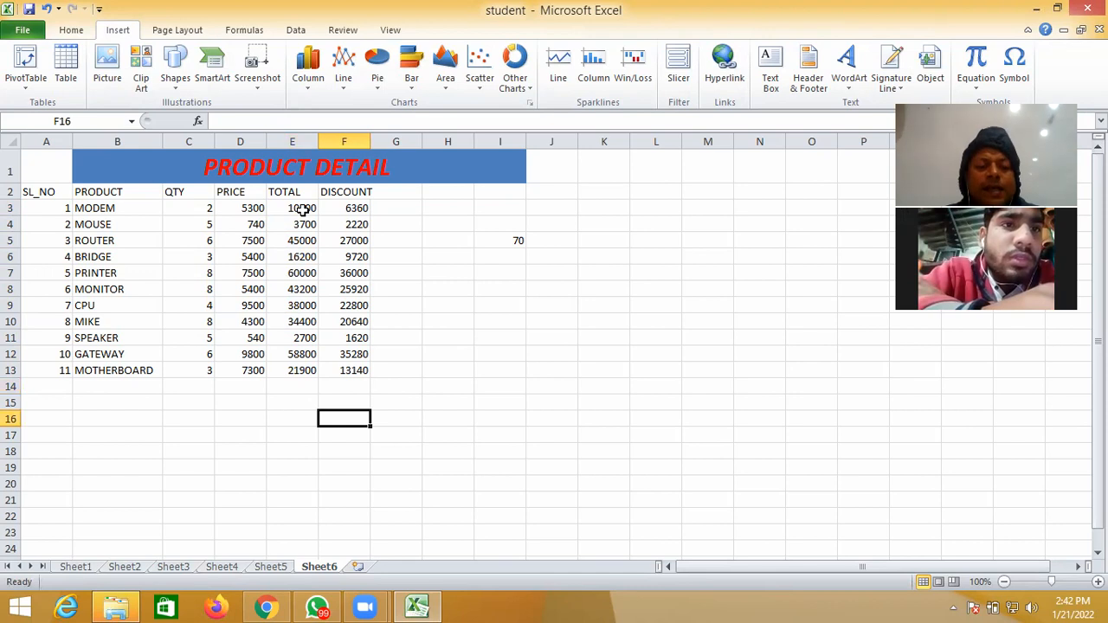
Insert the AutoSum results for the TOTAL and DISCOUNT columns in row 14 again, starting from E3:E13.
{"action": "left_click_drag", "start_coordinate": [302, 211], "coordinate": [317, 376]}
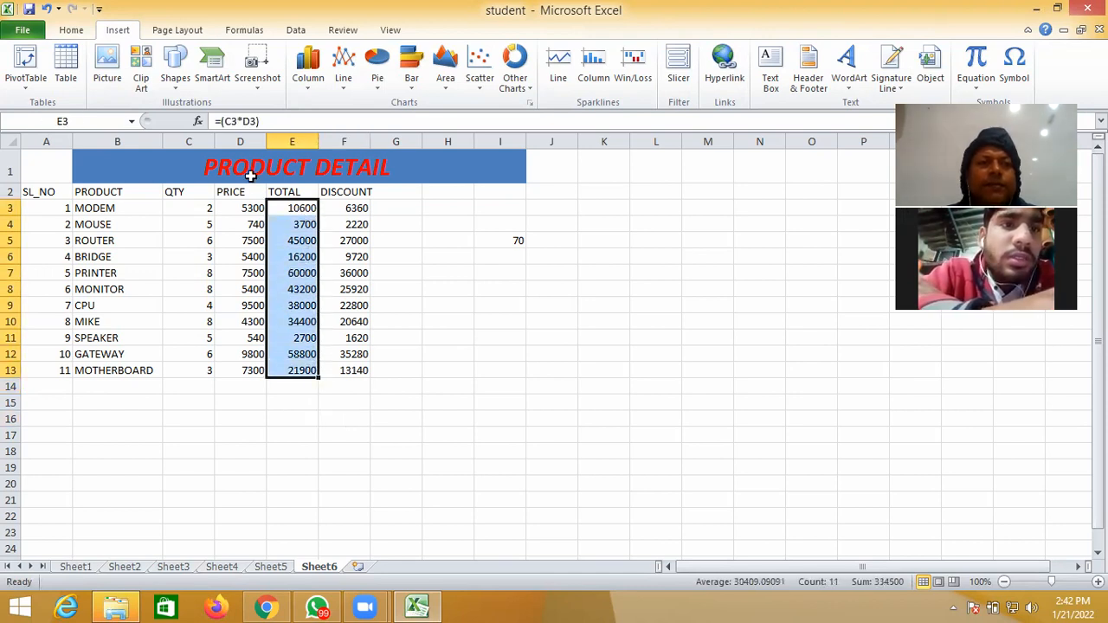
{"action": "left_click", "coordinate": [244, 32]}
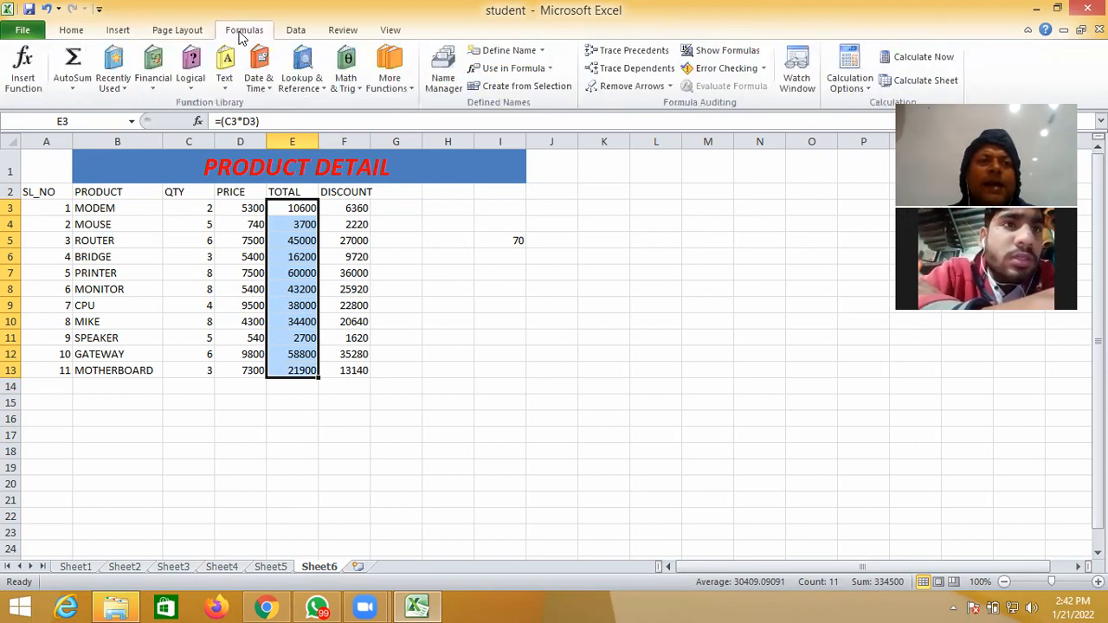
{"action": "left_click", "coordinate": [72, 77]}
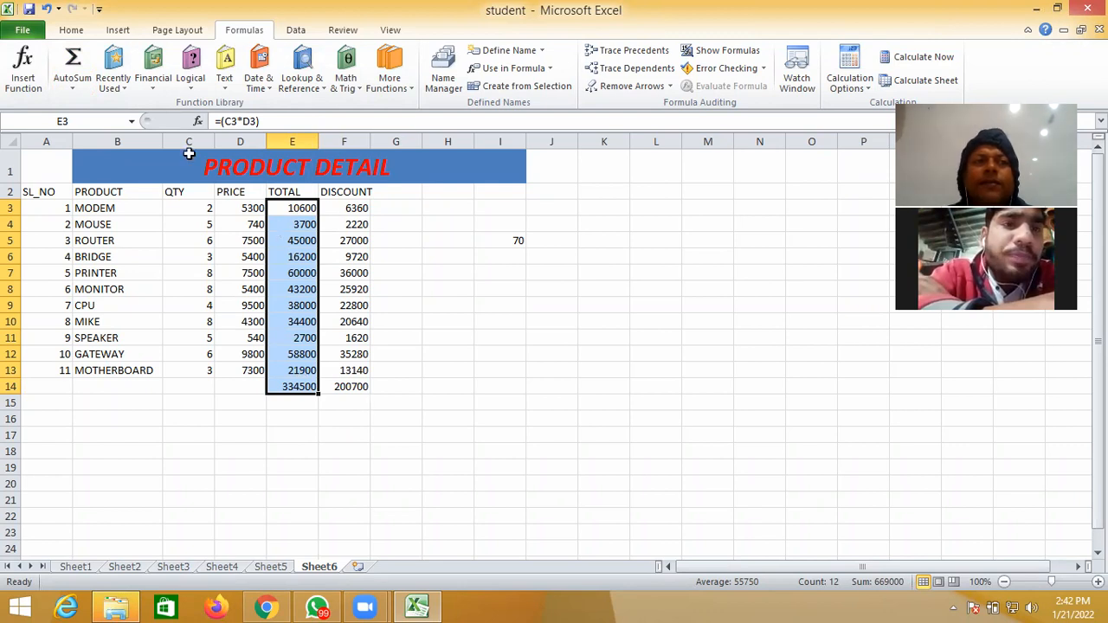
{"action": "left_click", "coordinate": [71, 31]}
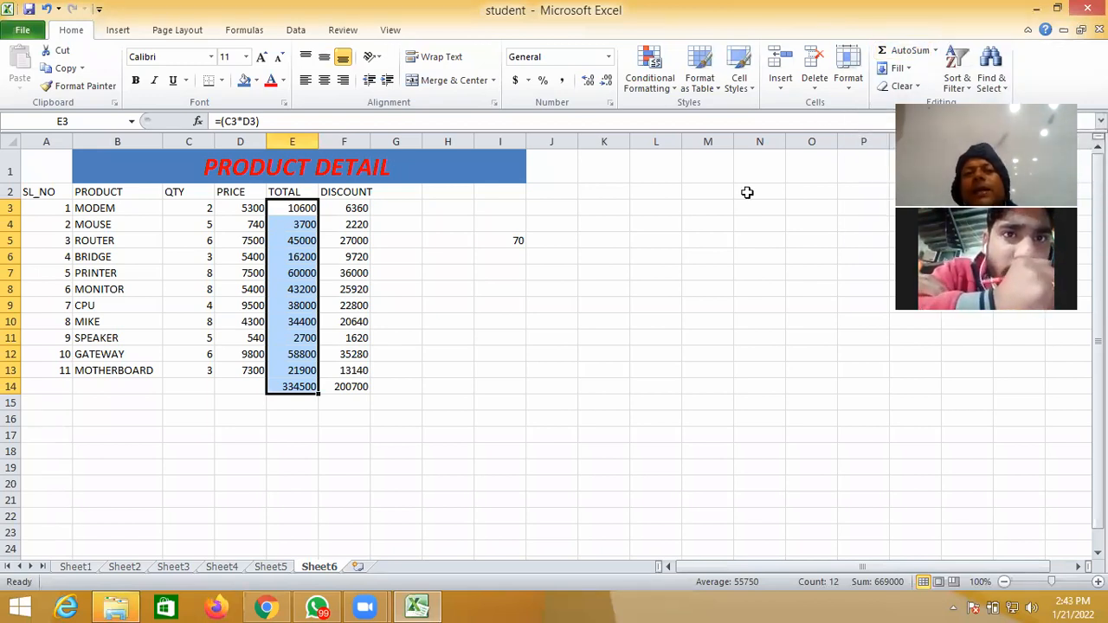
{"action": "left_click", "coordinate": [556, 418]}
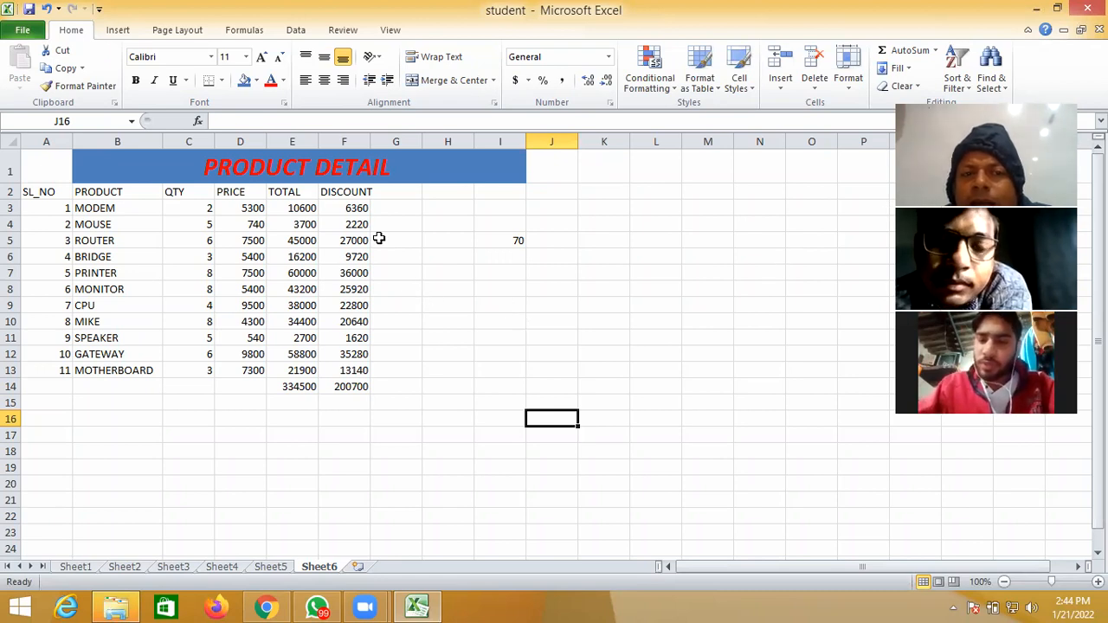
{"action": "left_click", "coordinate": [353, 211]}
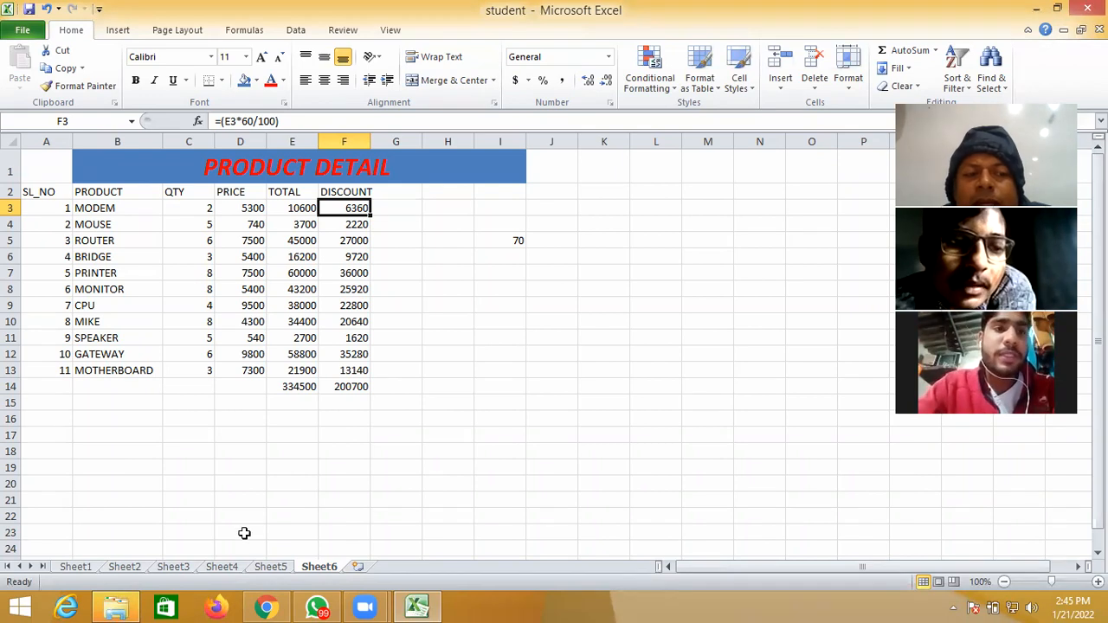
Rename the worksheet Sheet1 as SALESMAN DETAIL.
{"action": "left_click", "coordinate": [84, 573]}
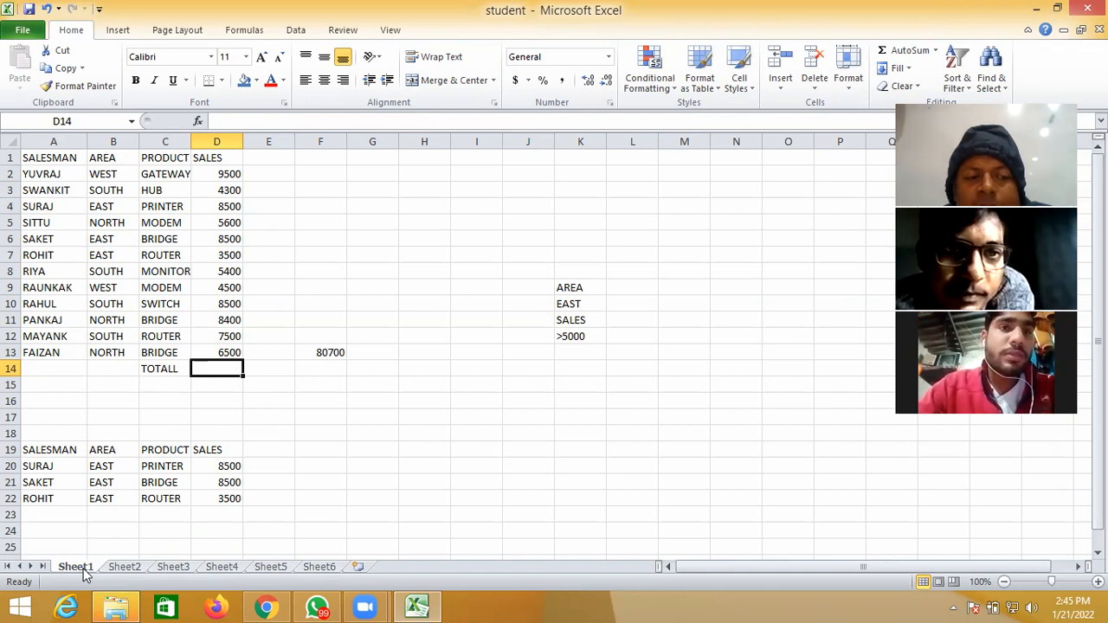
{"action": "right_click", "coordinate": [85, 573]}
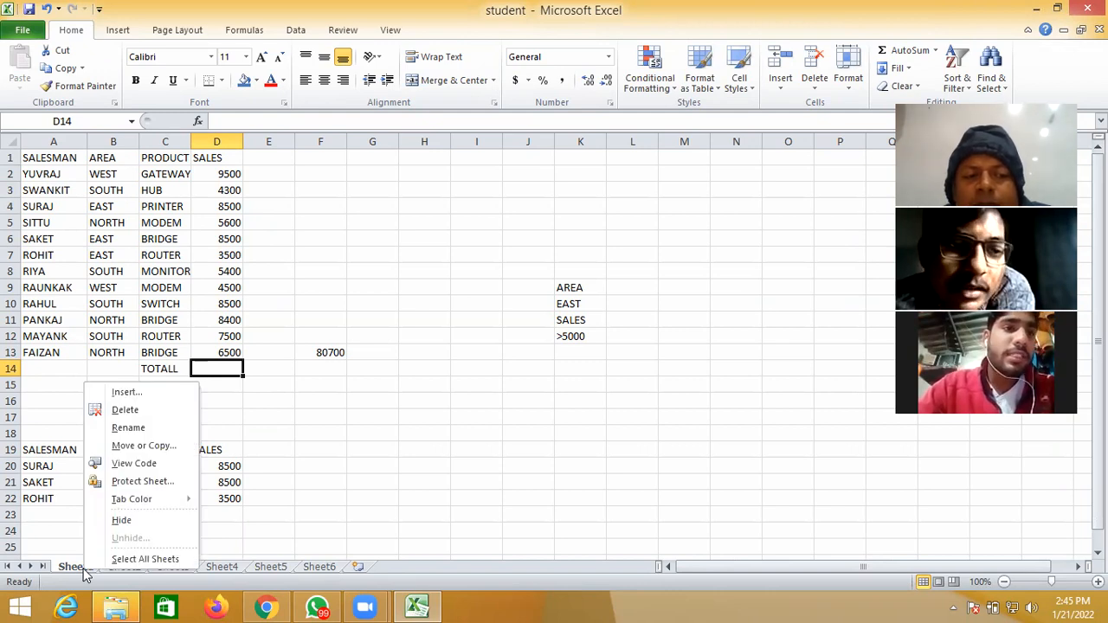
{"action": "left_click", "coordinate": [128, 427]}
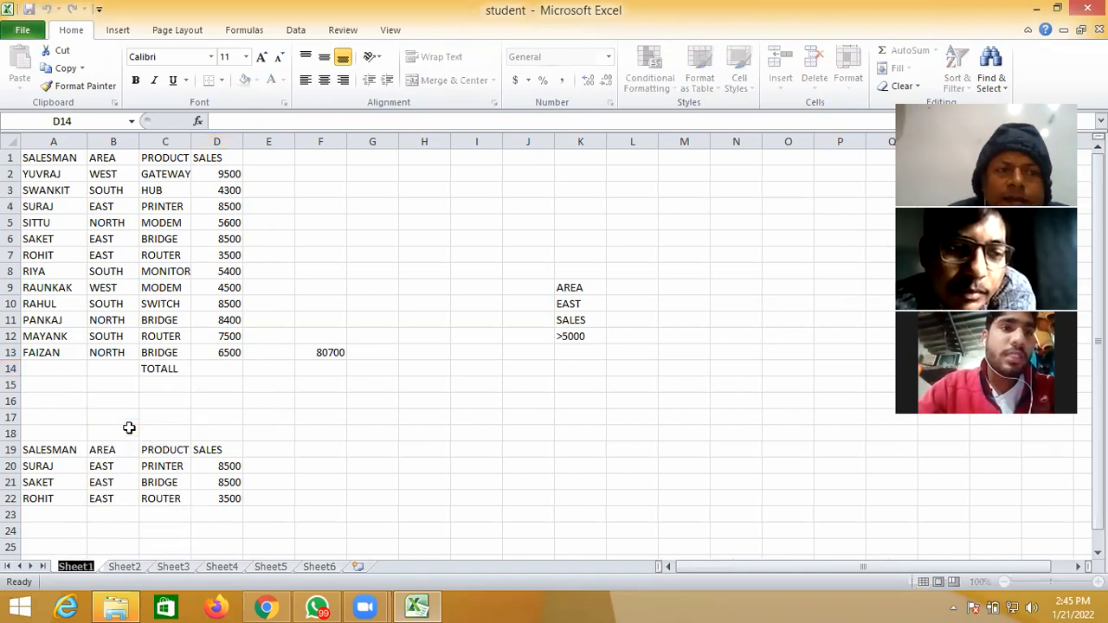
{"action": "type", "text": "SAL"}
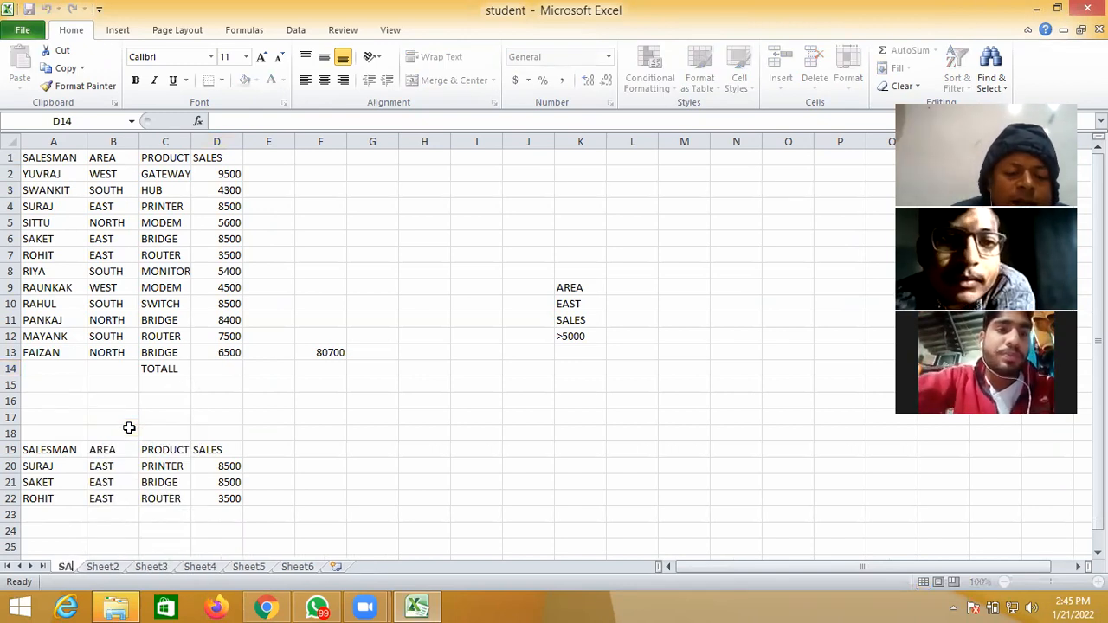
{"action": "type", "text": "ESMAN DETAI"}
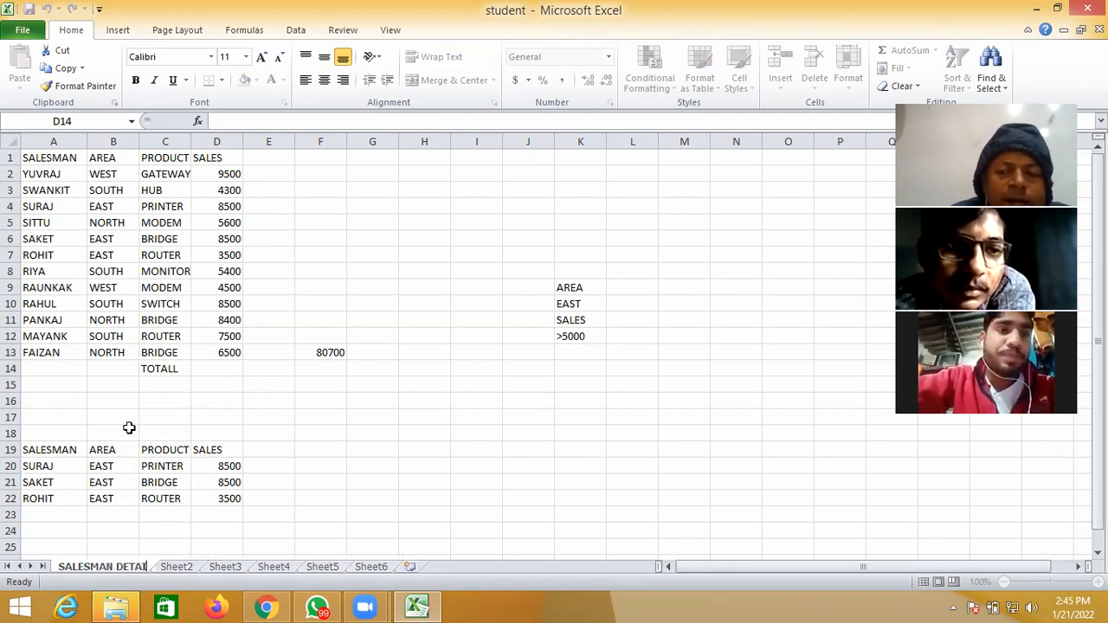
{"action": "type", "text": "L"}
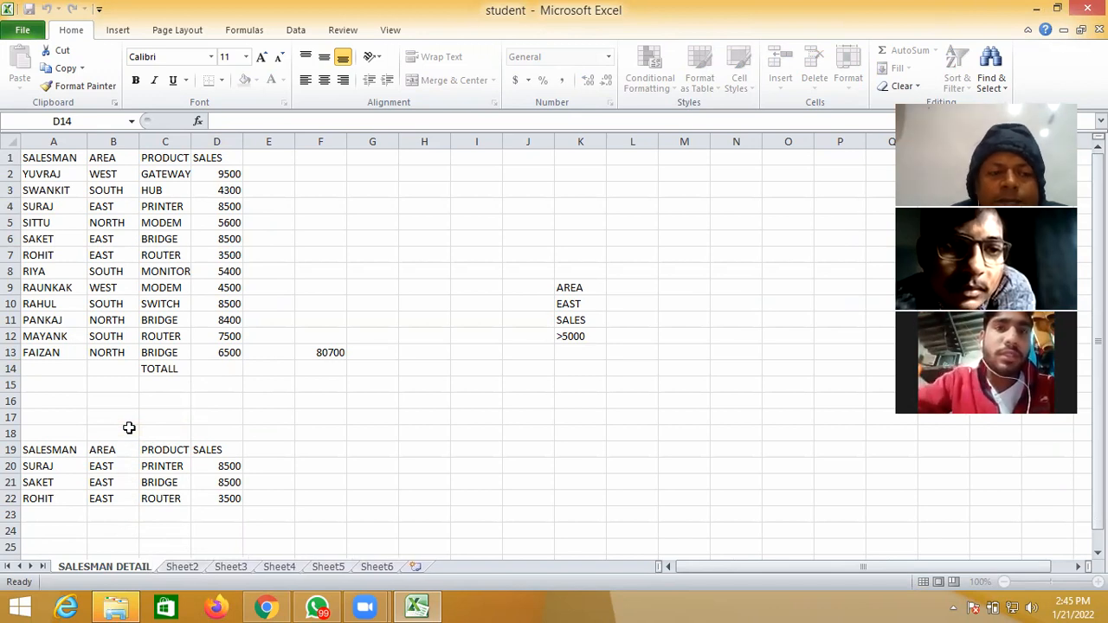
{"action": "left_click", "coordinate": [277, 511]}
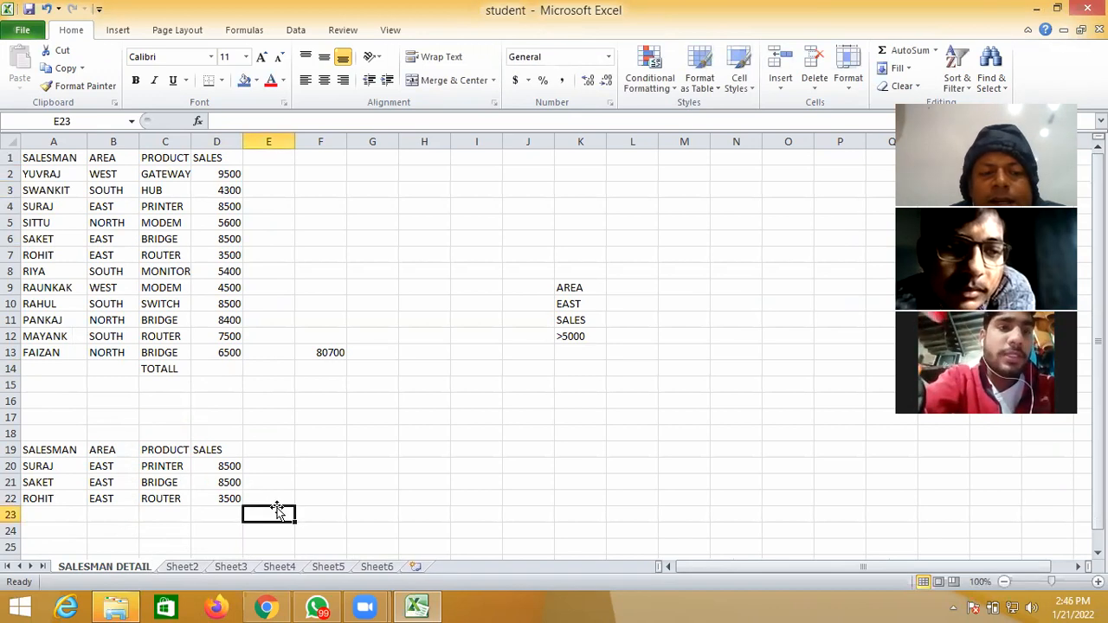
Permanently delete the worksheet Sheet5 with its future value calculation.
{"action": "left_click", "coordinate": [335, 572]}
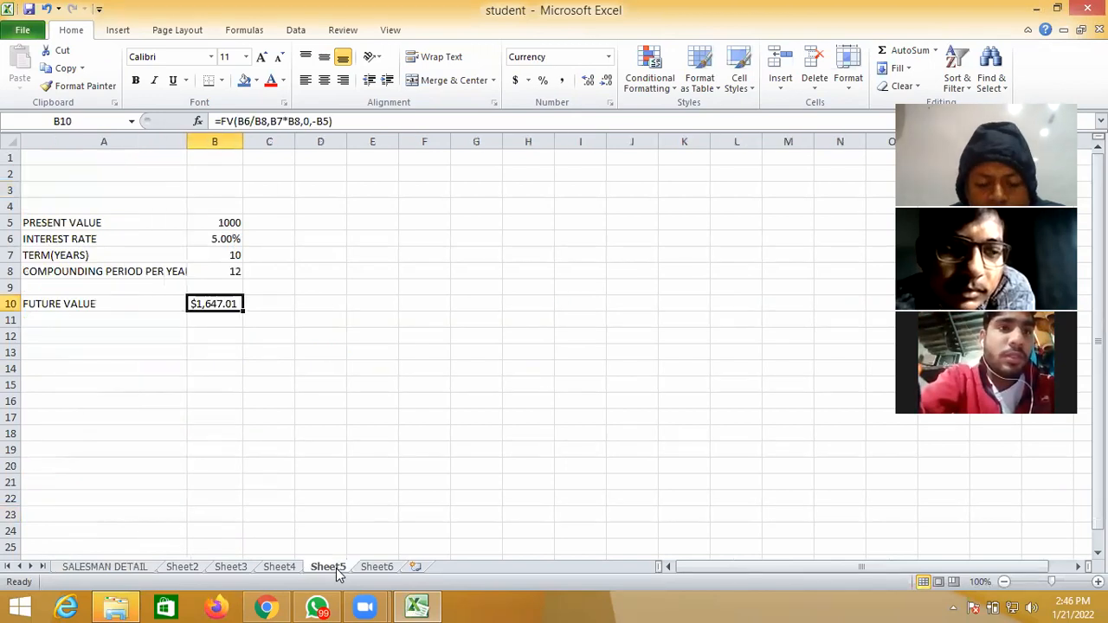
{"action": "right_click", "coordinate": [338, 571]}
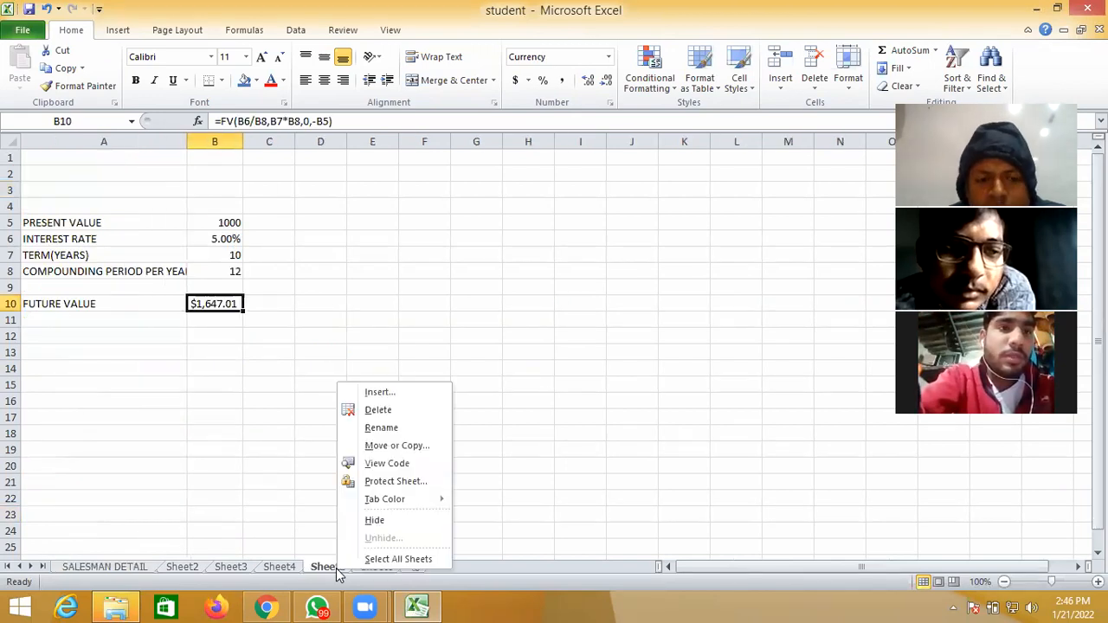
{"action": "left_click", "coordinate": [378, 410]}
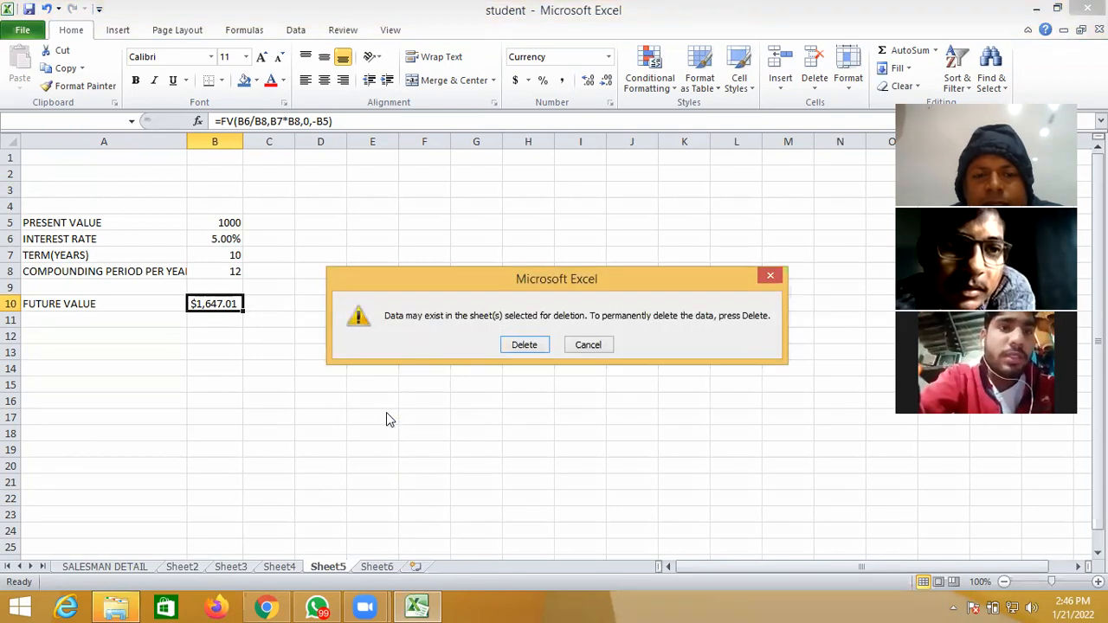
{"action": "left_click", "coordinate": [512, 347]}
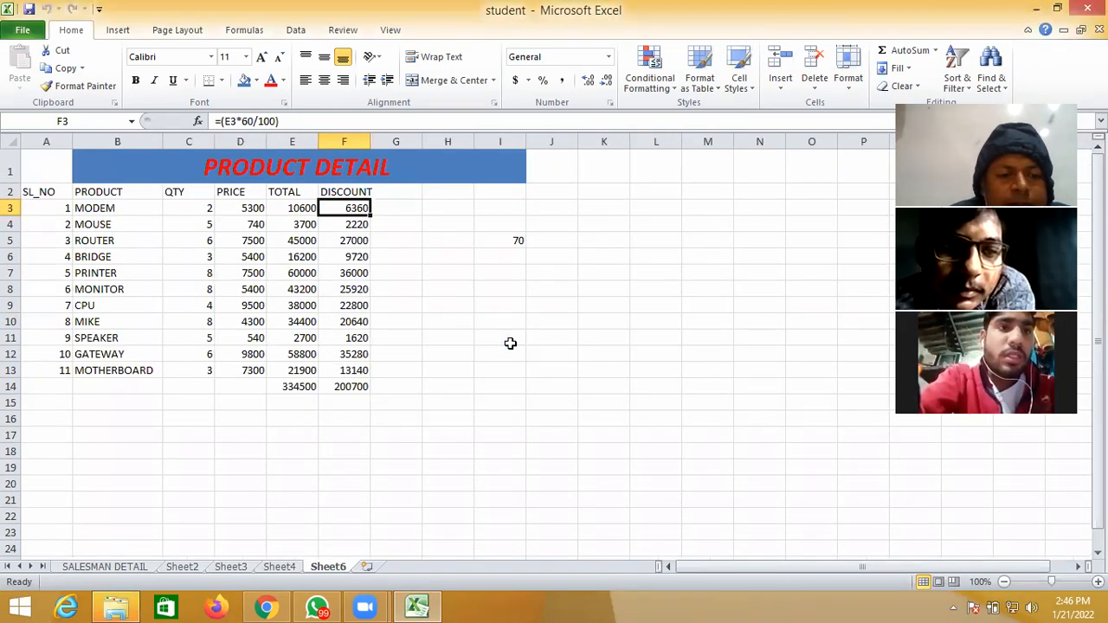
{"action": "left_click", "coordinate": [484, 402]}
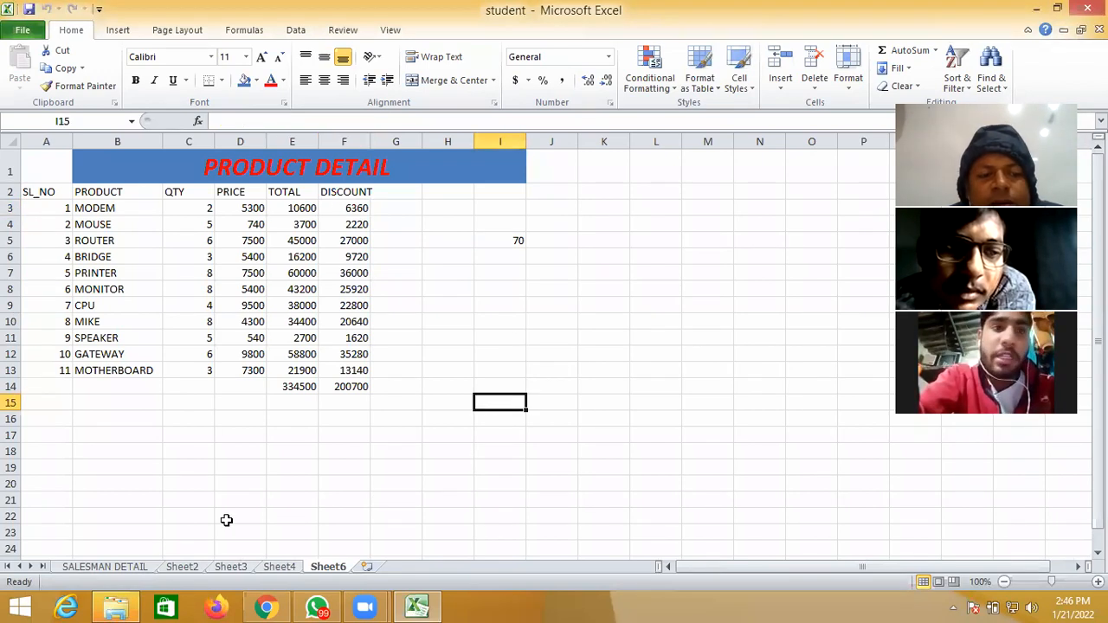
Move the SALESMAN DETAIL worksheet so that it sits before Sheet4 in the student.xlsx workbook.
{"action": "right_click", "coordinate": [134, 568]}
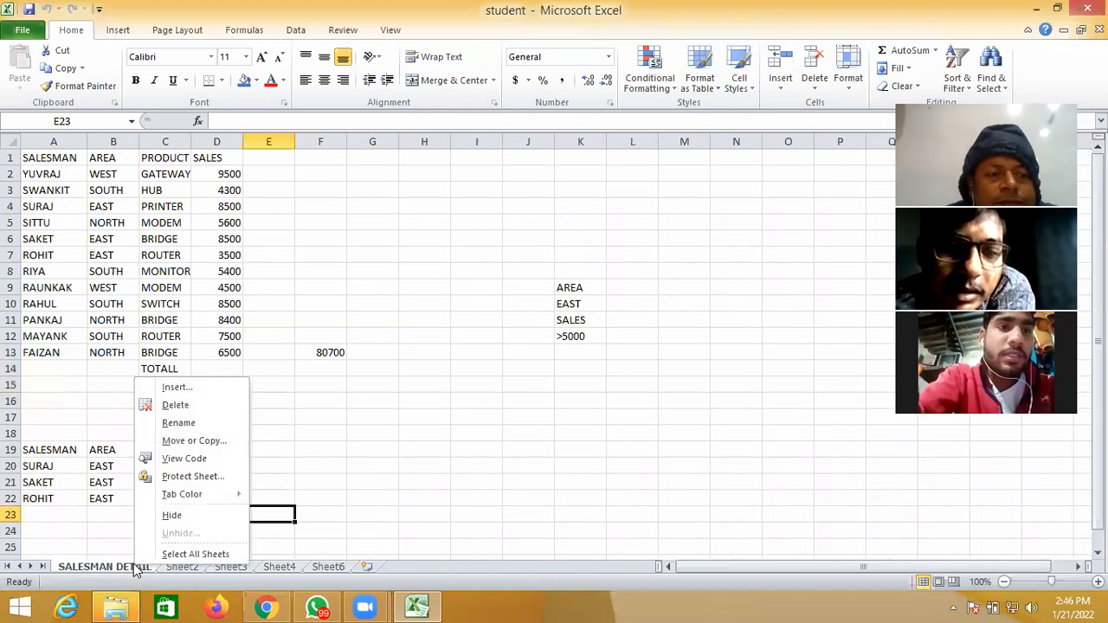
{"action": "left_click", "coordinate": [192, 442]}
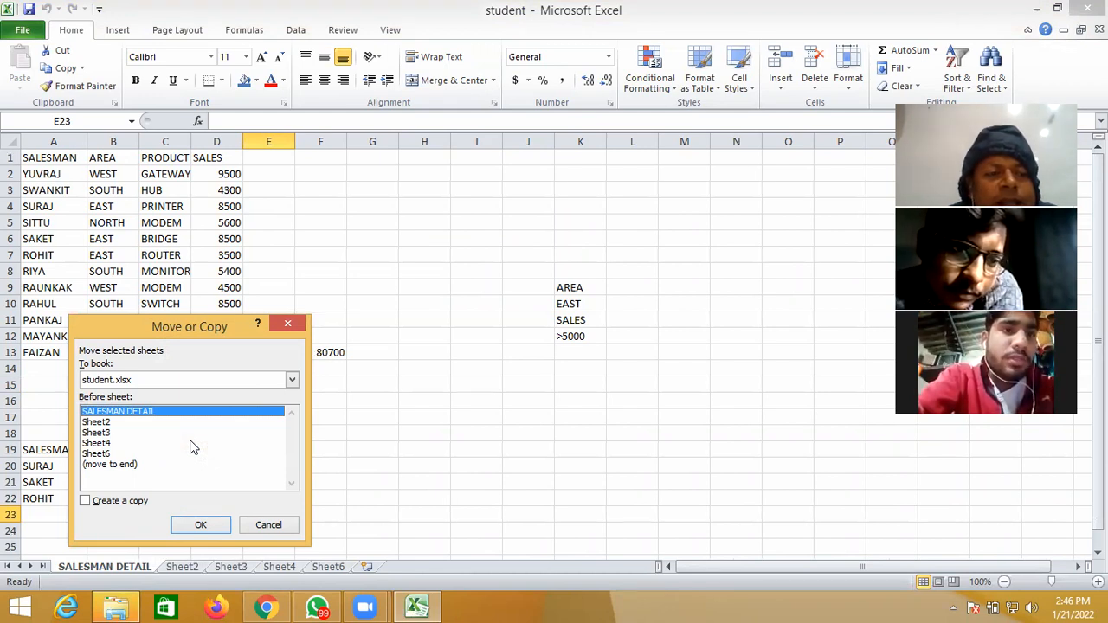
{"action": "left_click", "coordinate": [106, 444]}
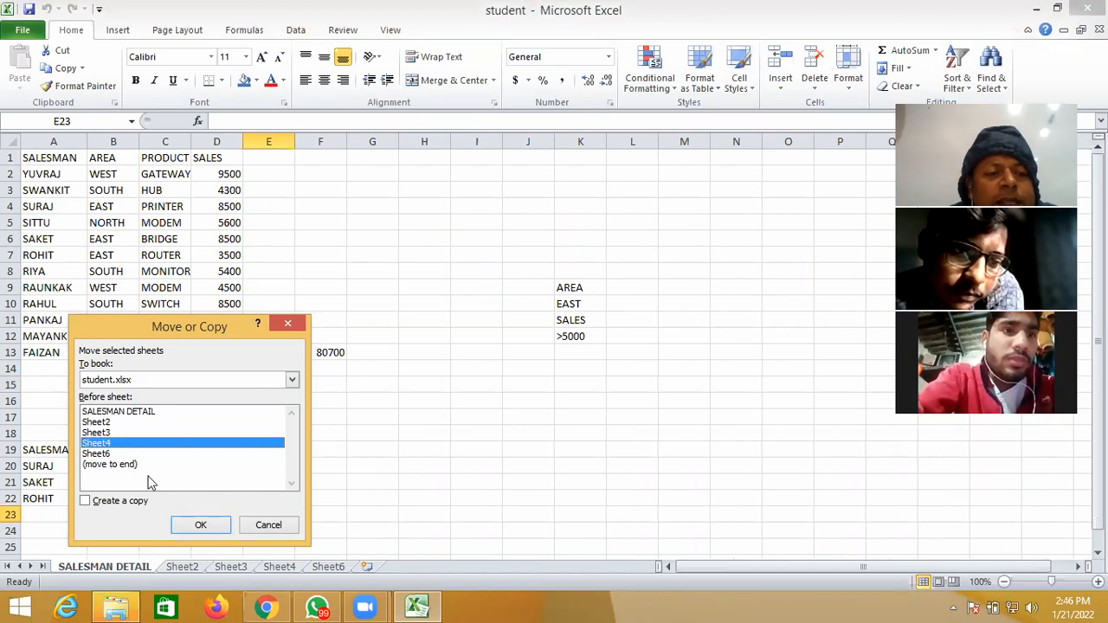
{"action": "left_click", "coordinate": [213, 524]}
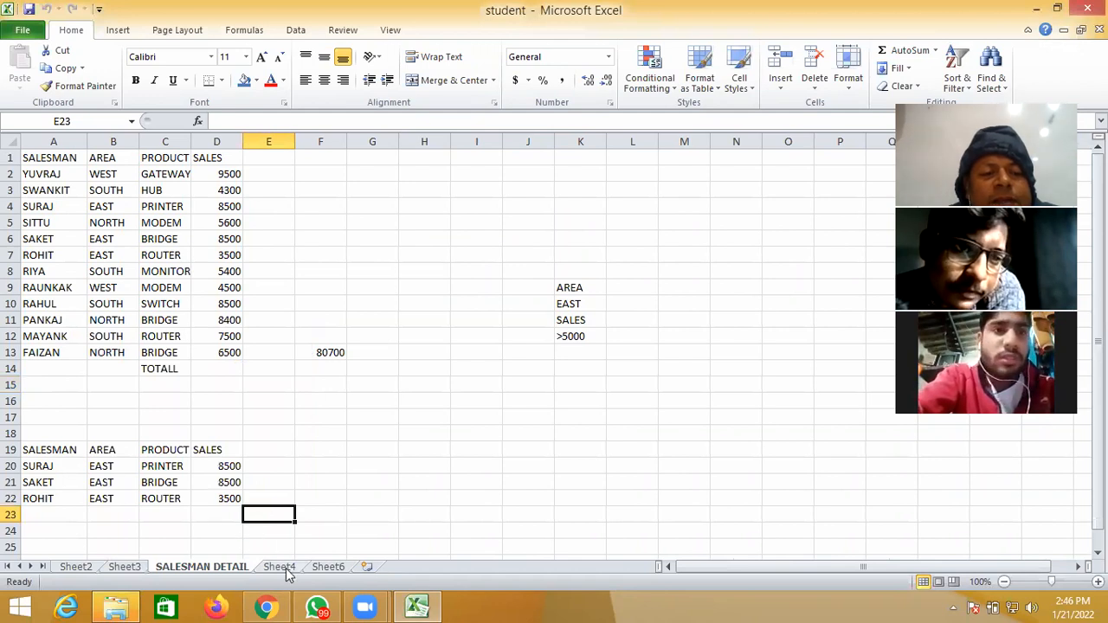
Create a copy of Sheet2 placed before Sheet6, and compare the copy with the original worksheet.
{"action": "left_click", "coordinate": [87, 568]}
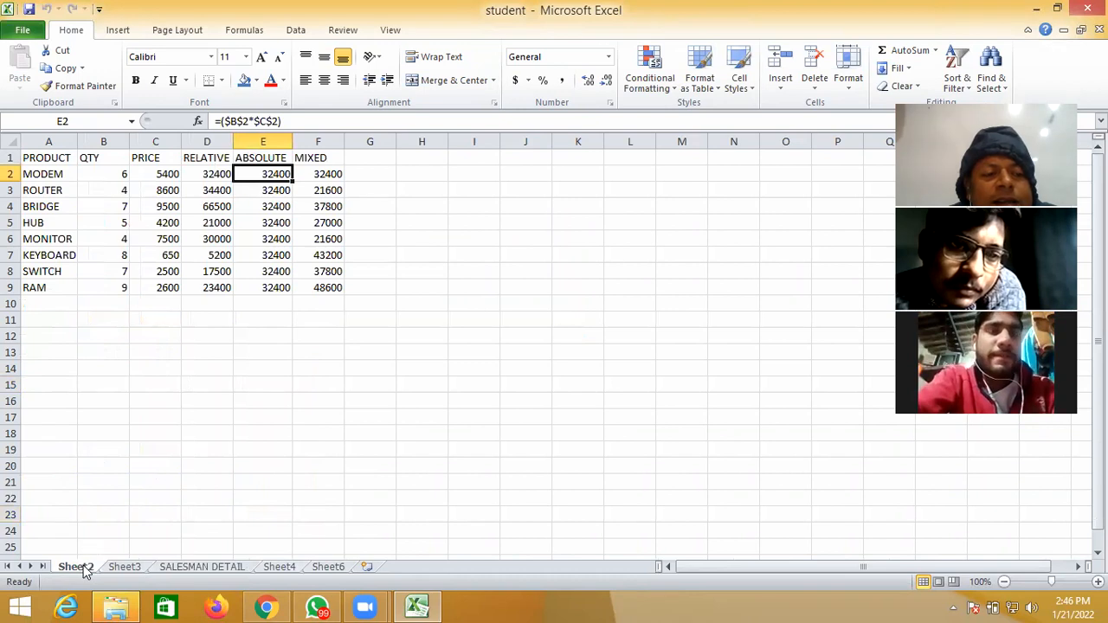
{"action": "right_click", "coordinate": [87, 568]}
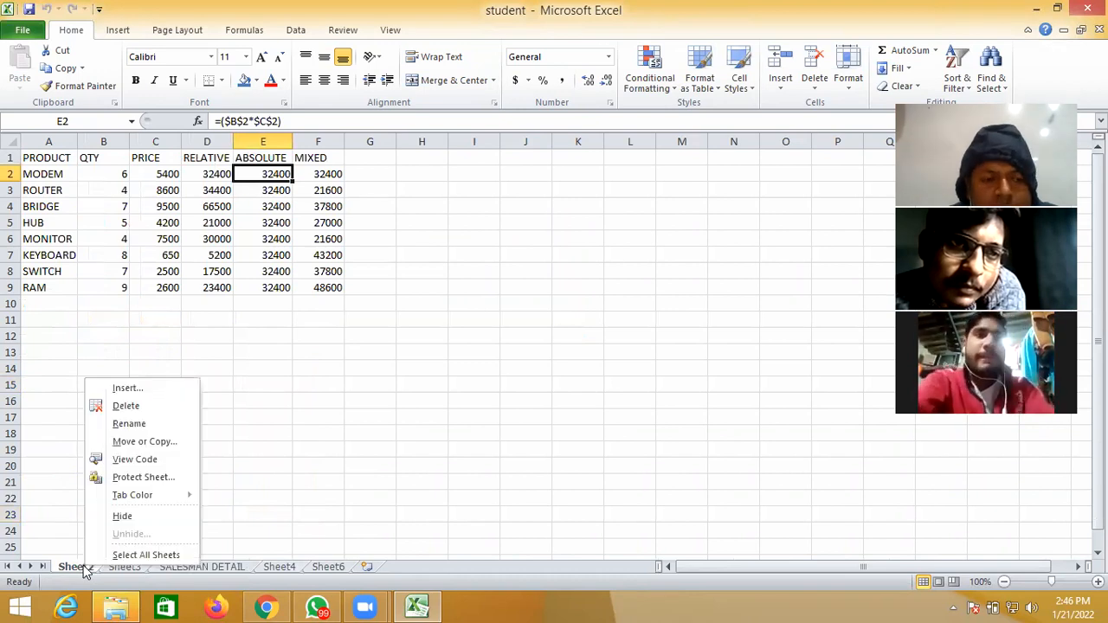
{"action": "left_click", "coordinate": [145, 442]}
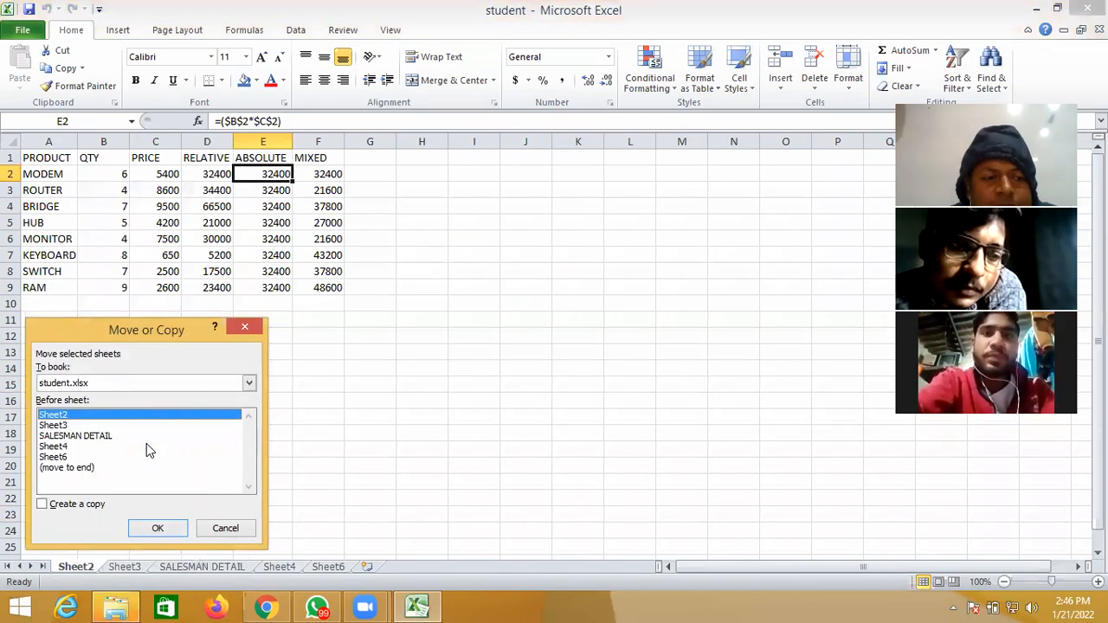
{"action": "left_click", "coordinate": [42, 505]}
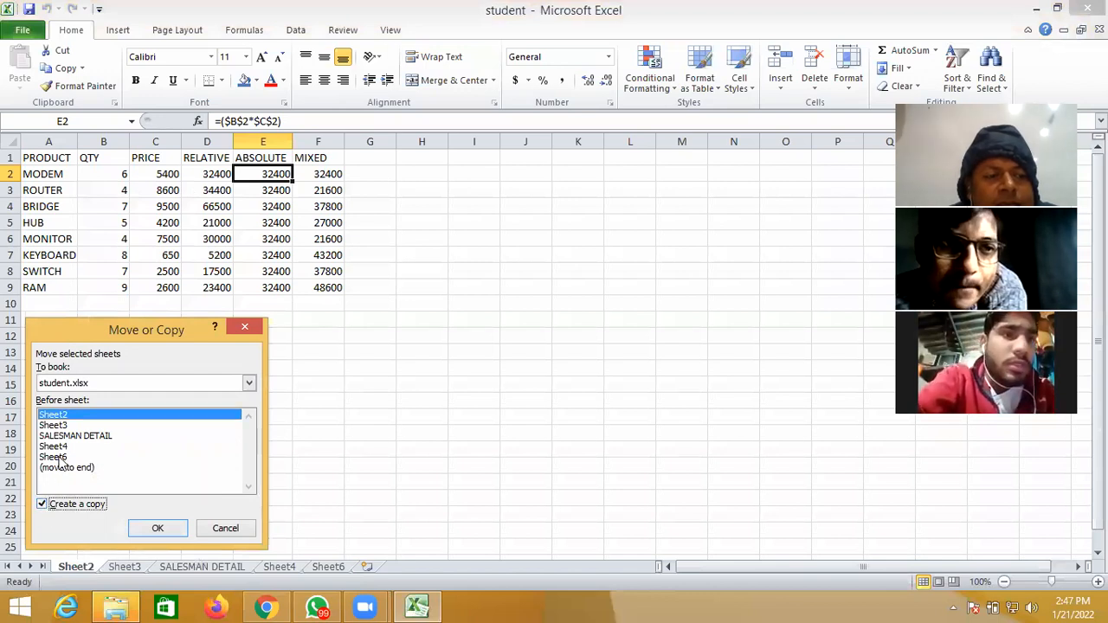
{"action": "left_click", "coordinate": [54, 456]}
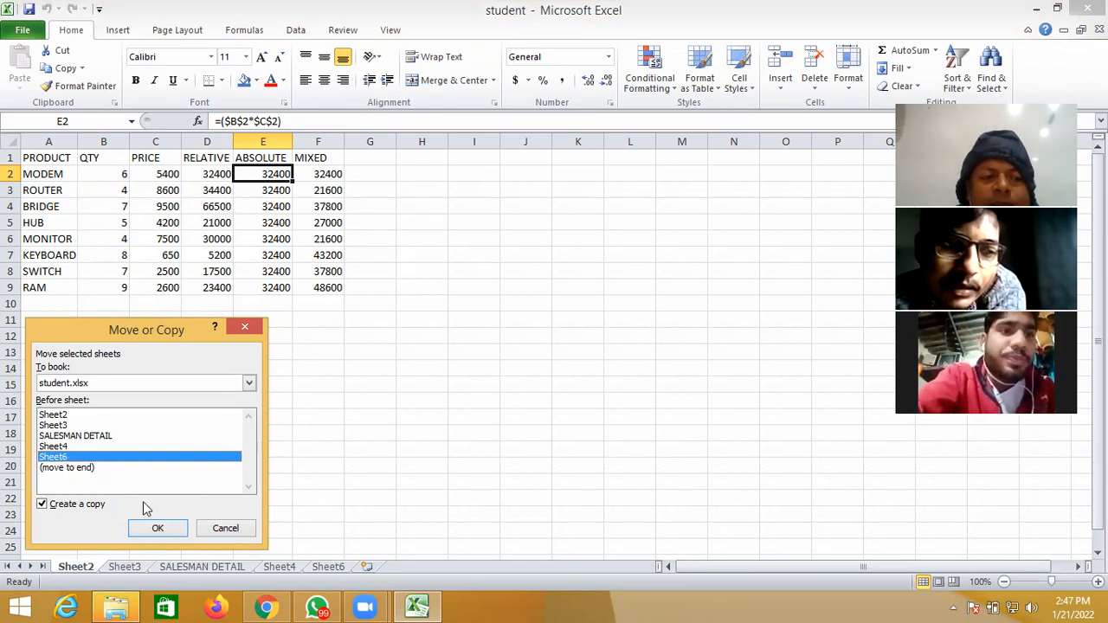
{"action": "left_click", "coordinate": [157, 529]}
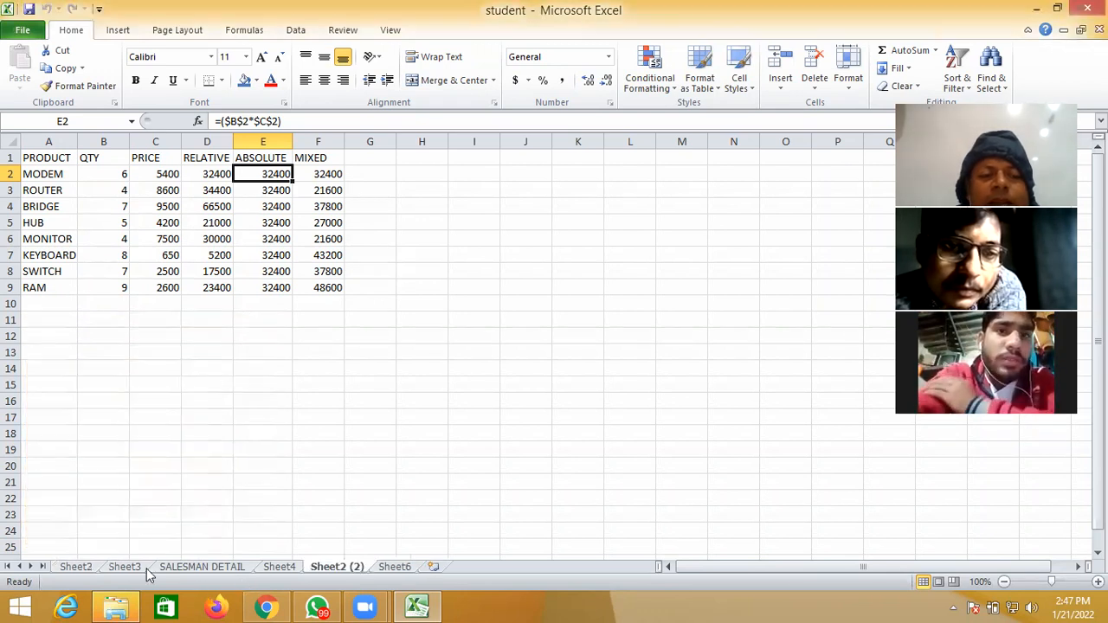
{"action": "left_click", "coordinate": [86, 571]}
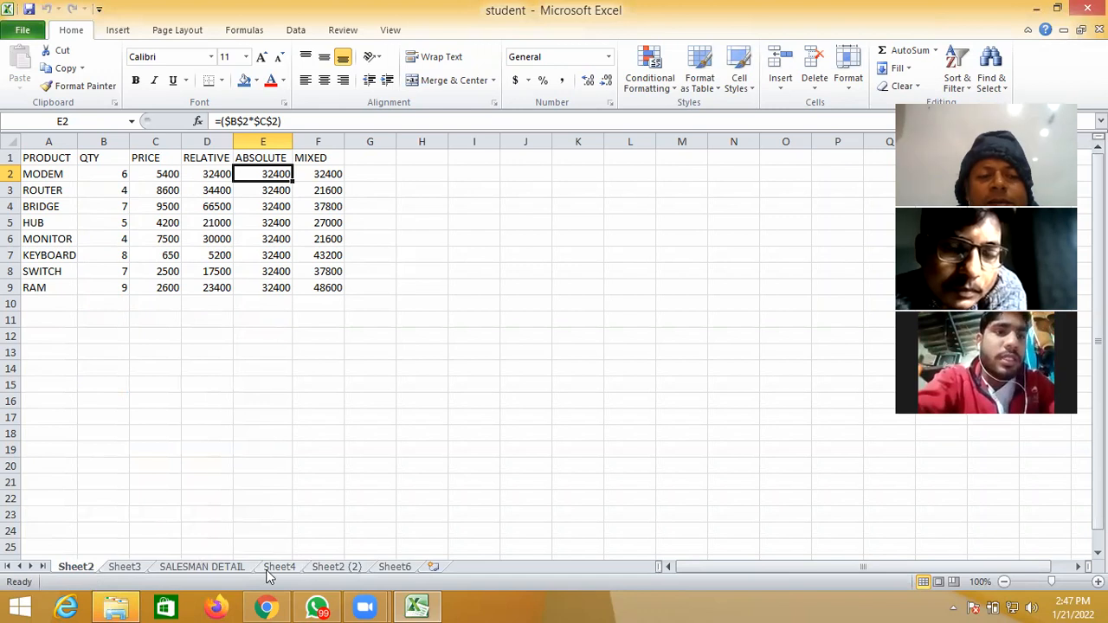
{"action": "left_click", "coordinate": [337, 567]}
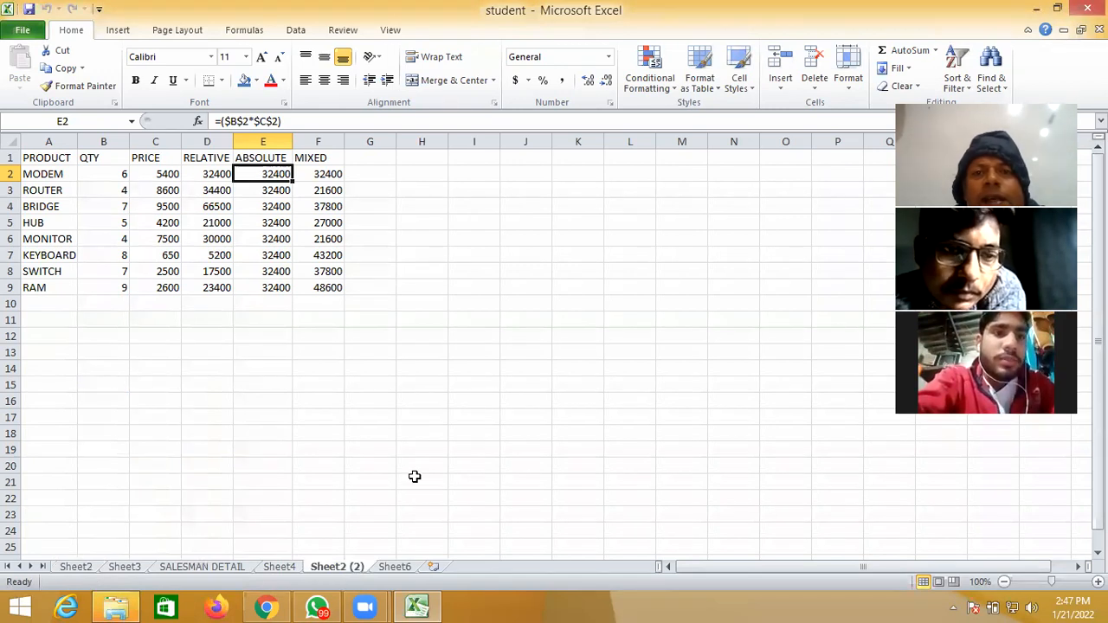
{"action": "left_click", "coordinate": [544, 86]}
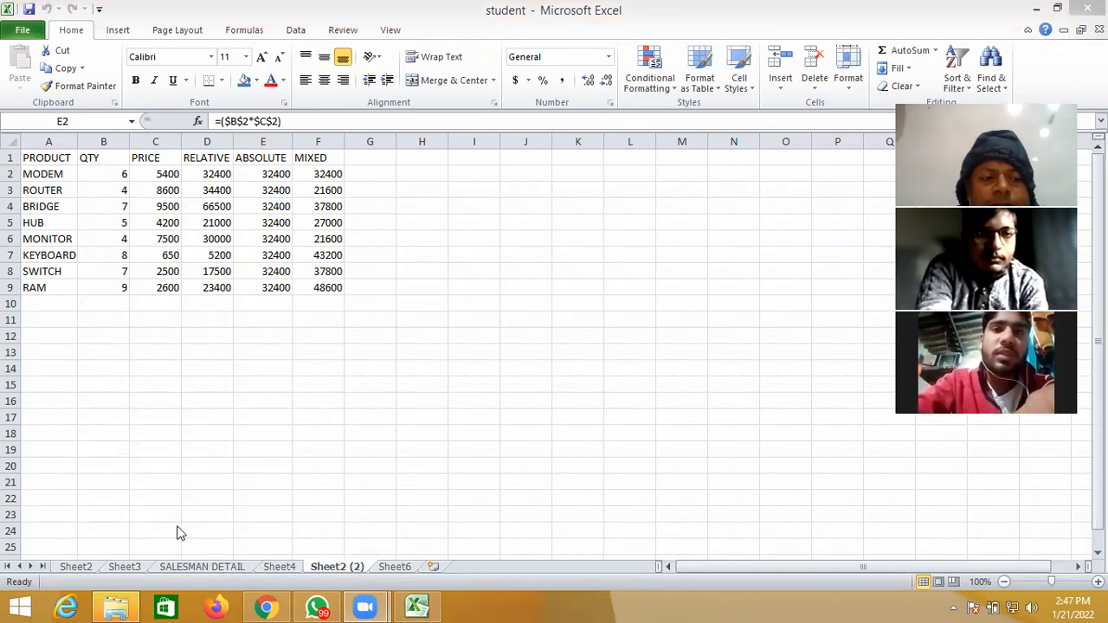
Set the tab color of the original Sheet2 to the standard green.
{"action": "left_click", "coordinate": [83, 571]}
{"action": "right_click", "coordinate": [82, 568]}
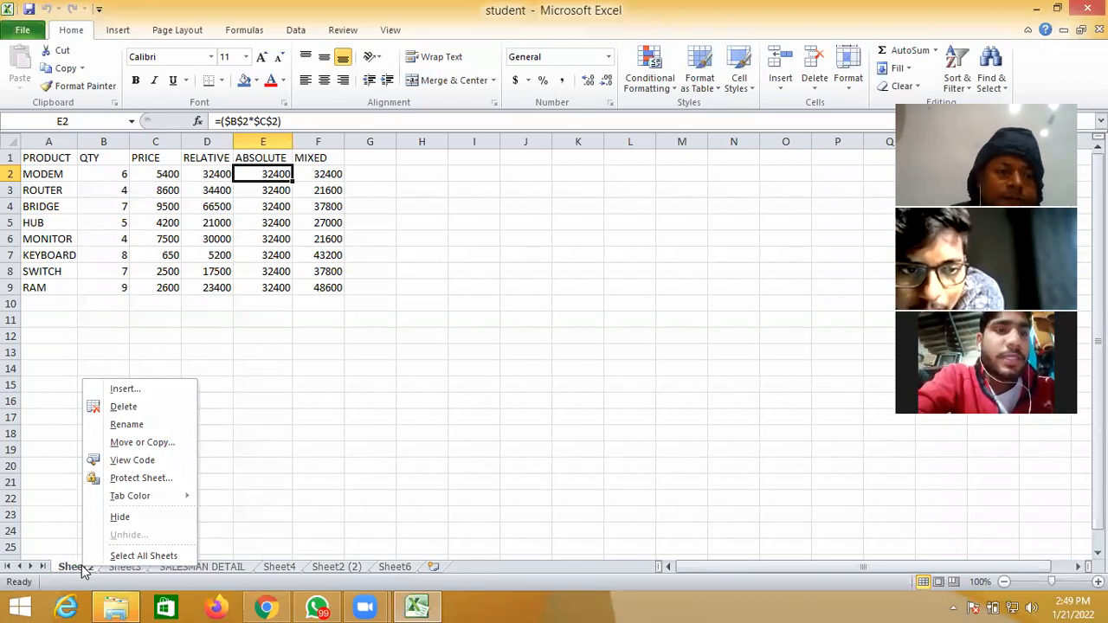
{"action": "mouse_move", "coordinate": [159, 498]}
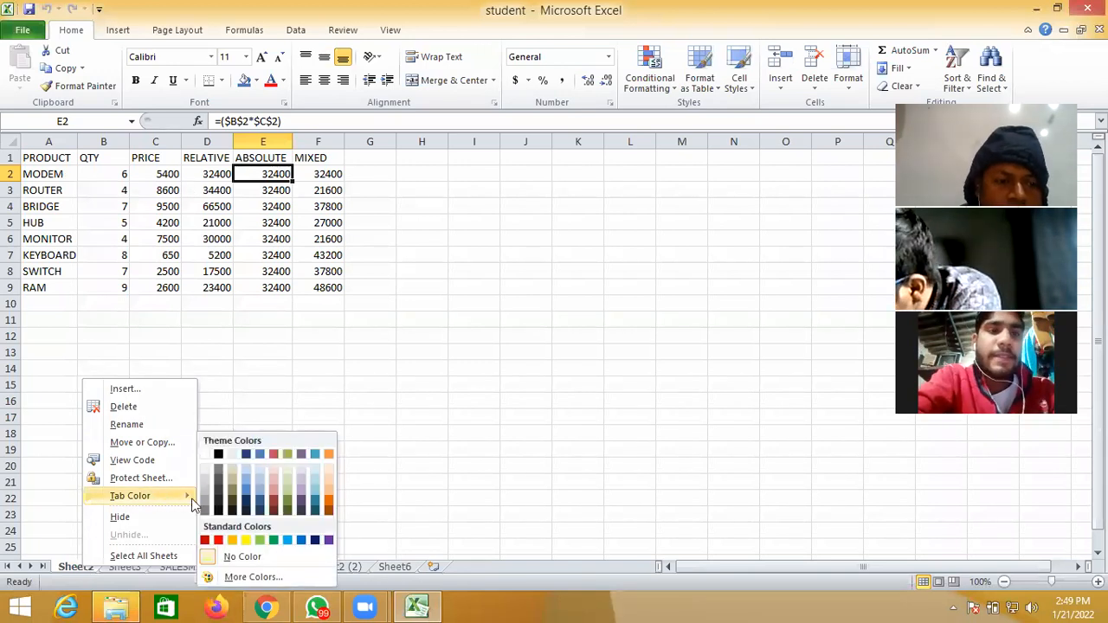
{"action": "left_click", "coordinate": [273, 540]}
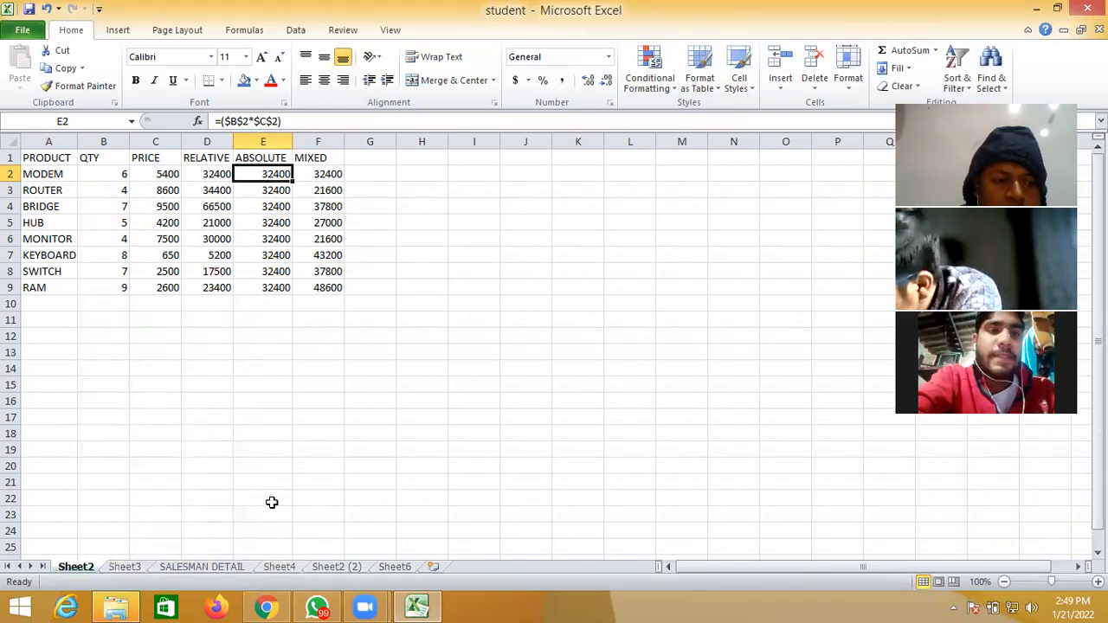
{"action": "left_click", "coordinate": [272, 502]}
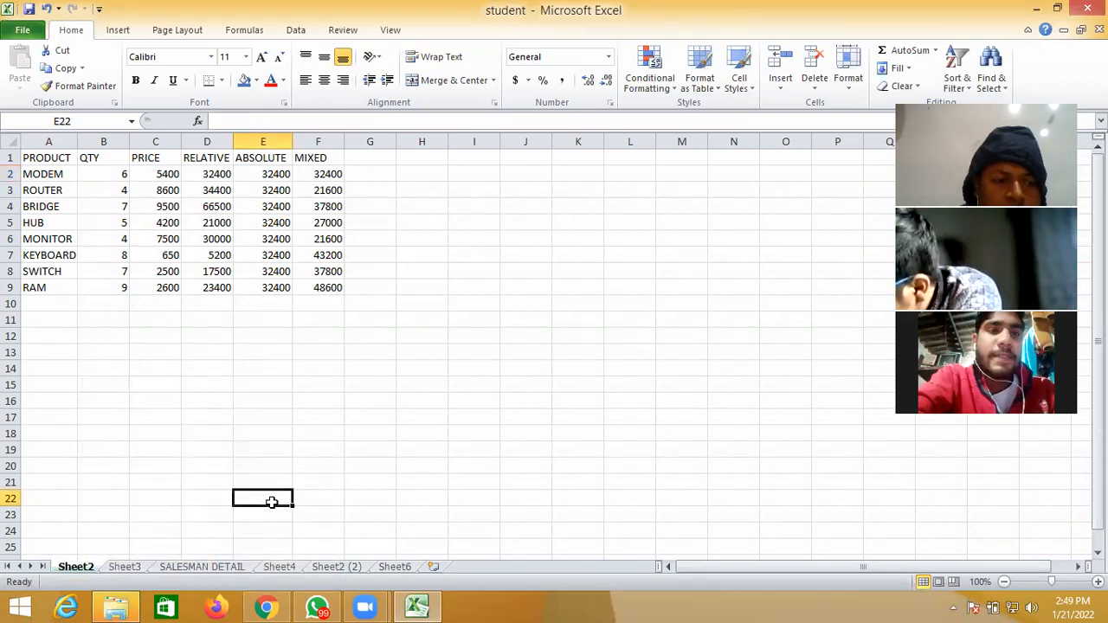
Set the tab color of Sheet2 to the standard red.
{"action": "right_click", "coordinate": [80, 567]}
{"action": "mouse_move", "coordinate": [147, 498]}
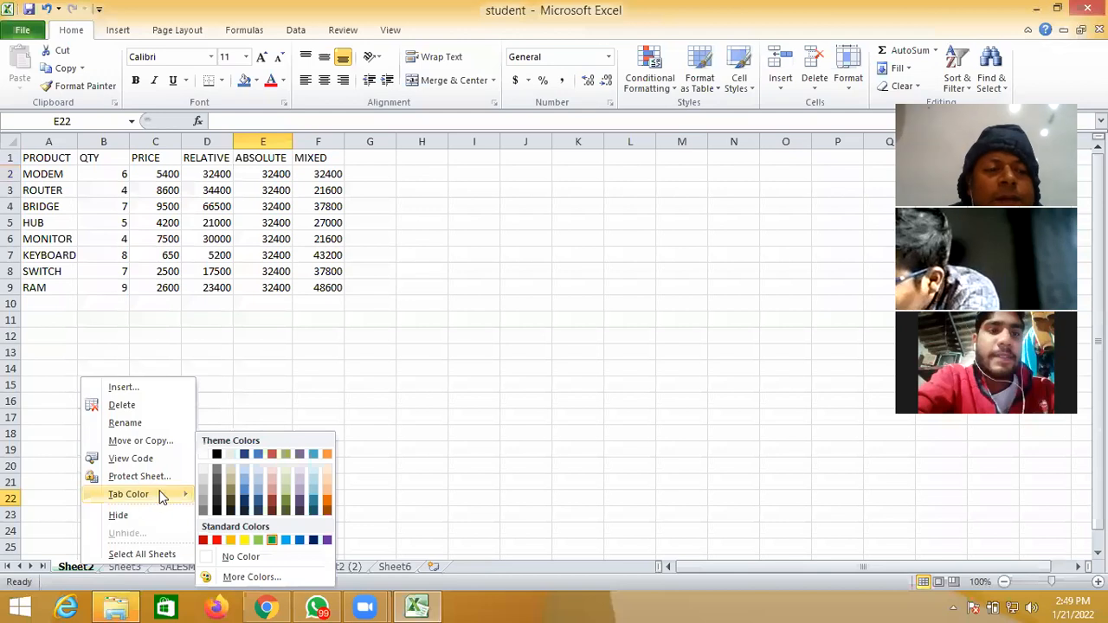
{"action": "left_click", "coordinate": [216, 541]}
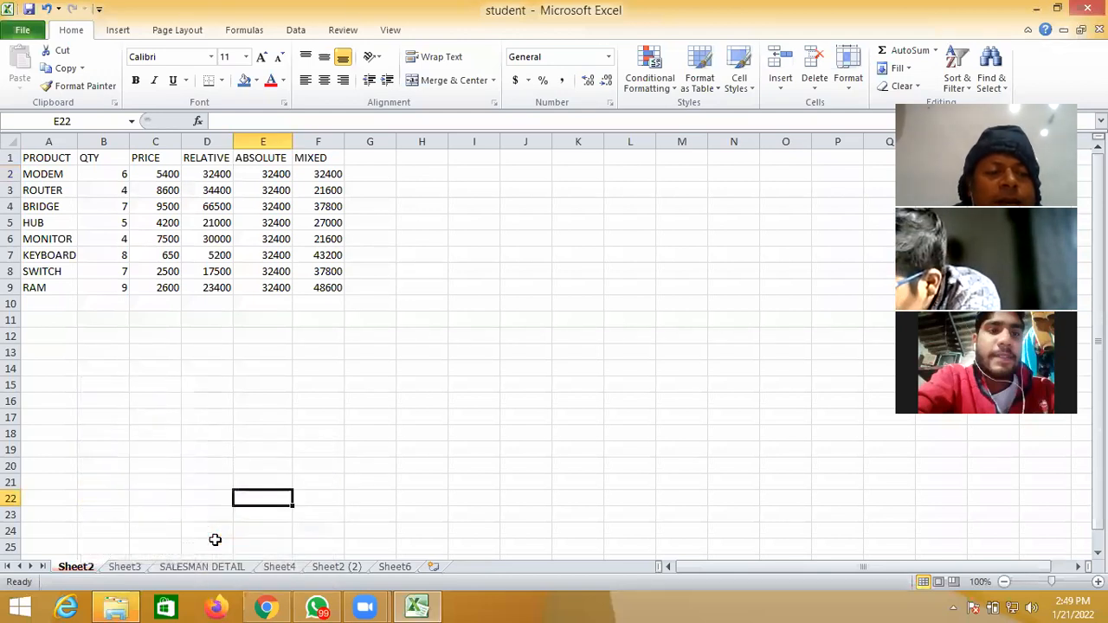
{"action": "left_click", "coordinate": [207, 528]}
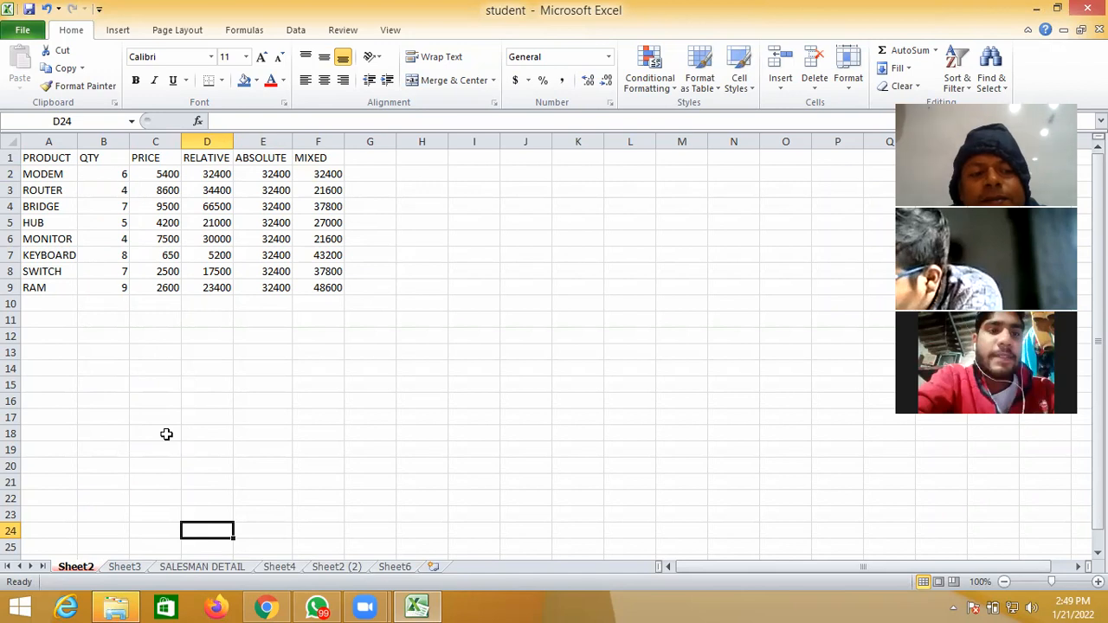
View the VBA code window of Sheet2 and return to the worksheet.
{"action": "right_click", "coordinate": [76, 567]}
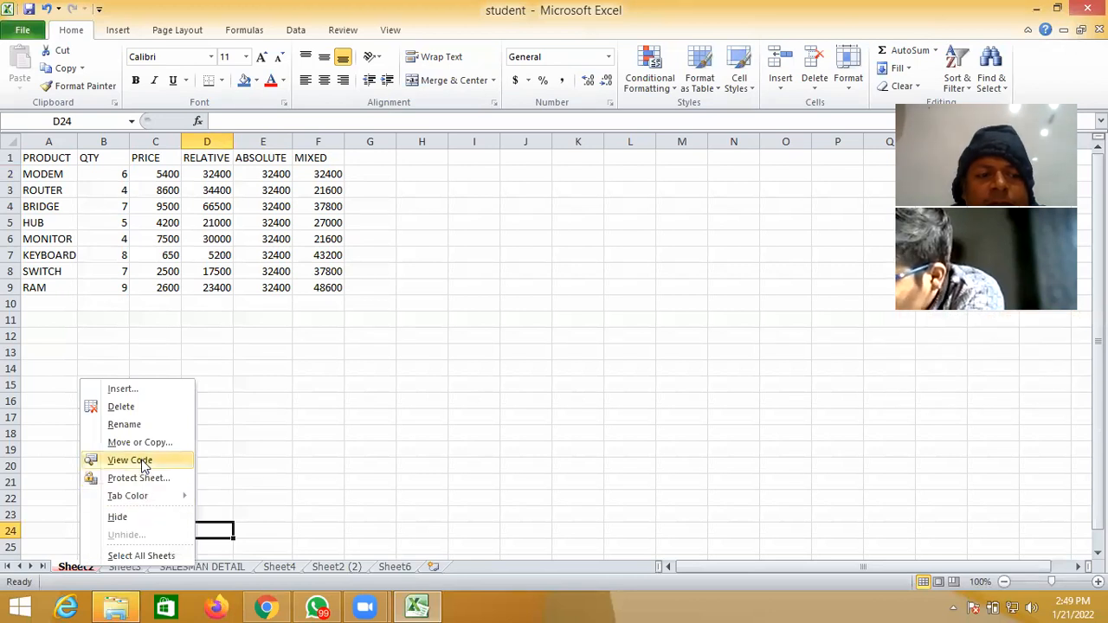
{"action": "left_click", "coordinate": [141, 460]}
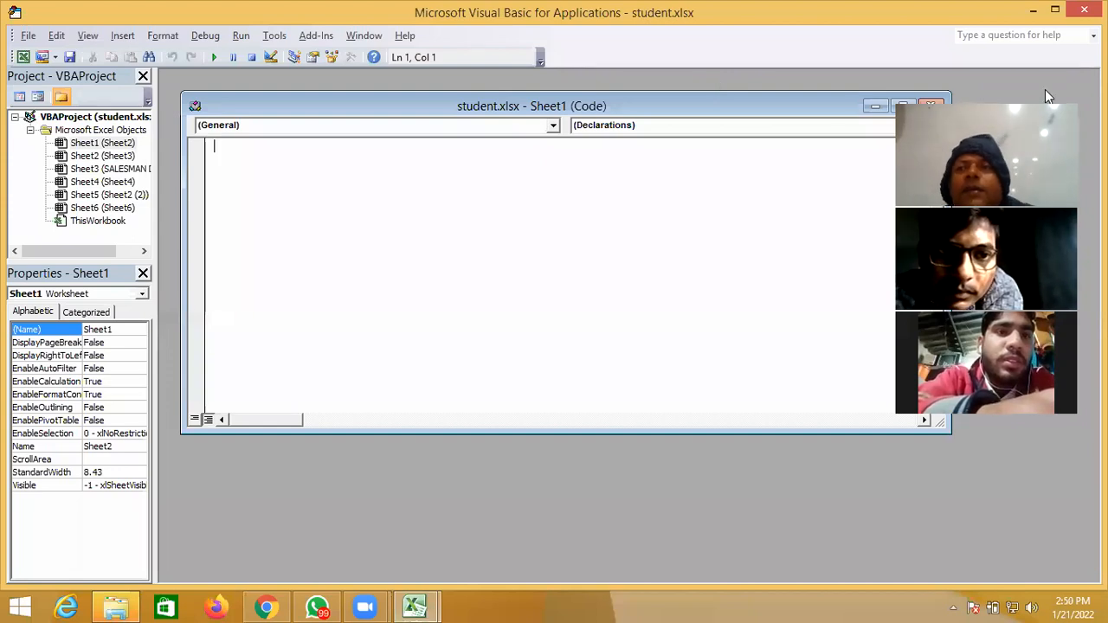
{"action": "key", "text": "alt+F11"}
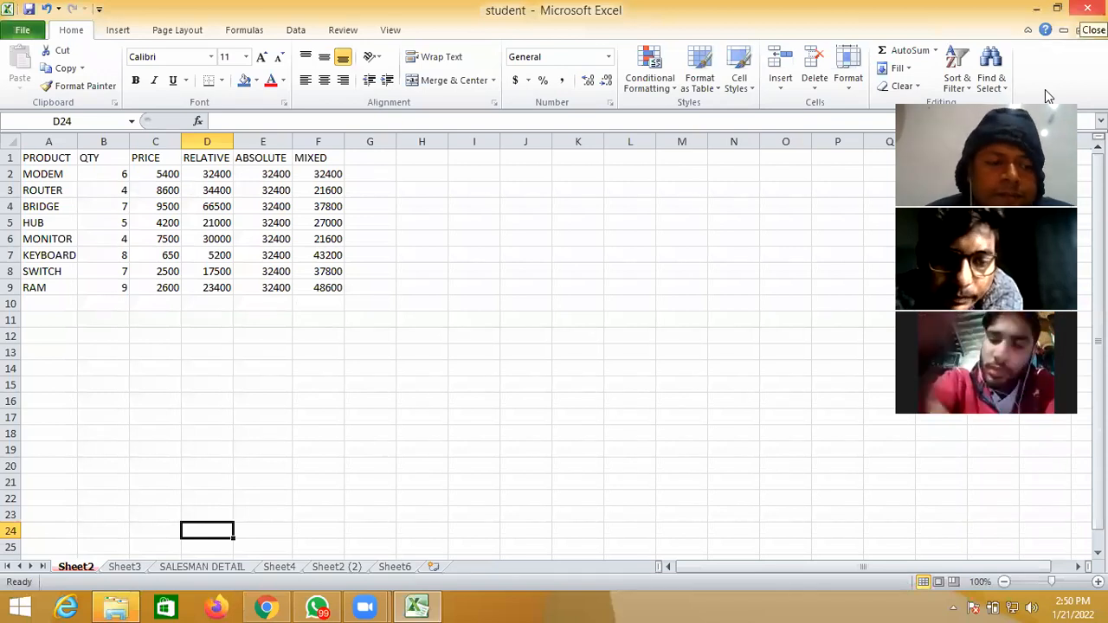
Protect Sheet2 with the default permissions, entering and confirming the password to unprotect the sheet.
{"action": "right_click", "coordinate": [87, 568]}
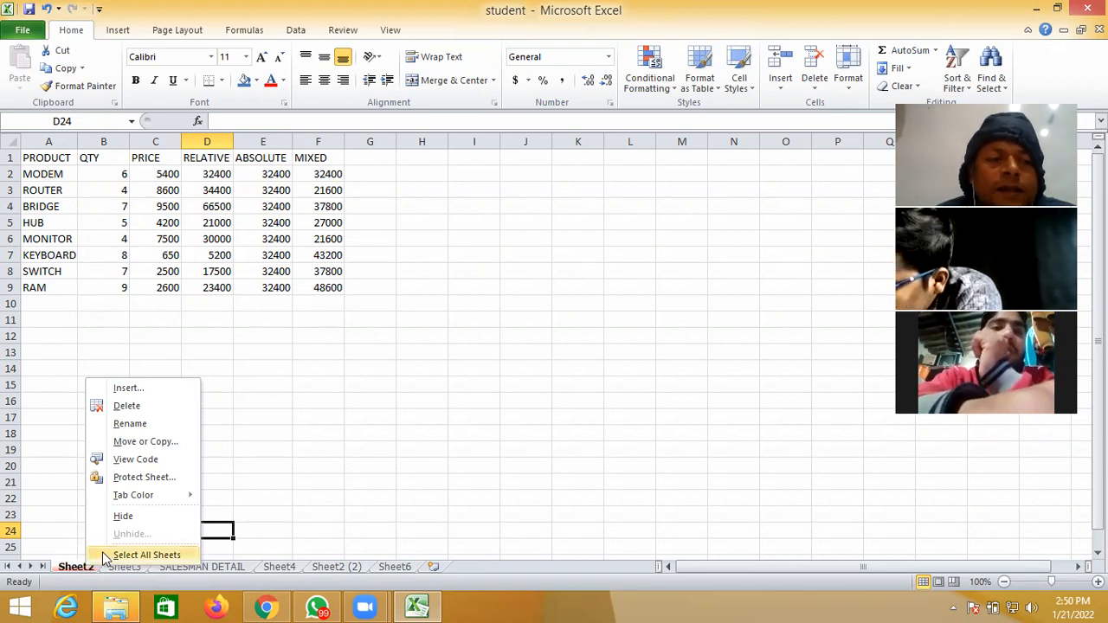
{"action": "left_click", "coordinate": [147, 478]}
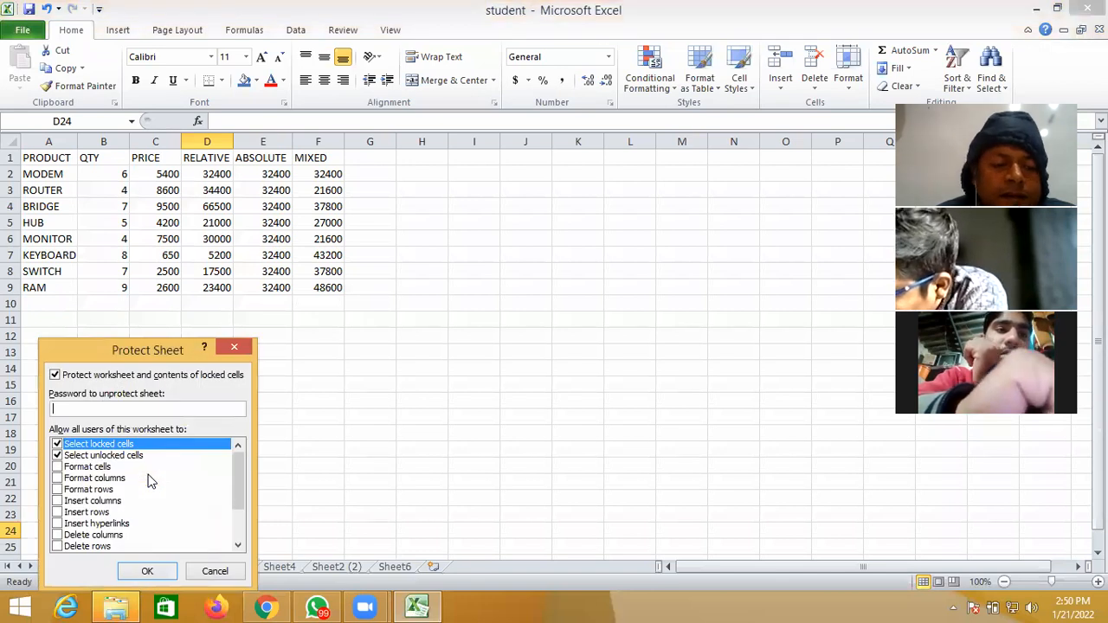
{"action": "type", "text": "••••••"}
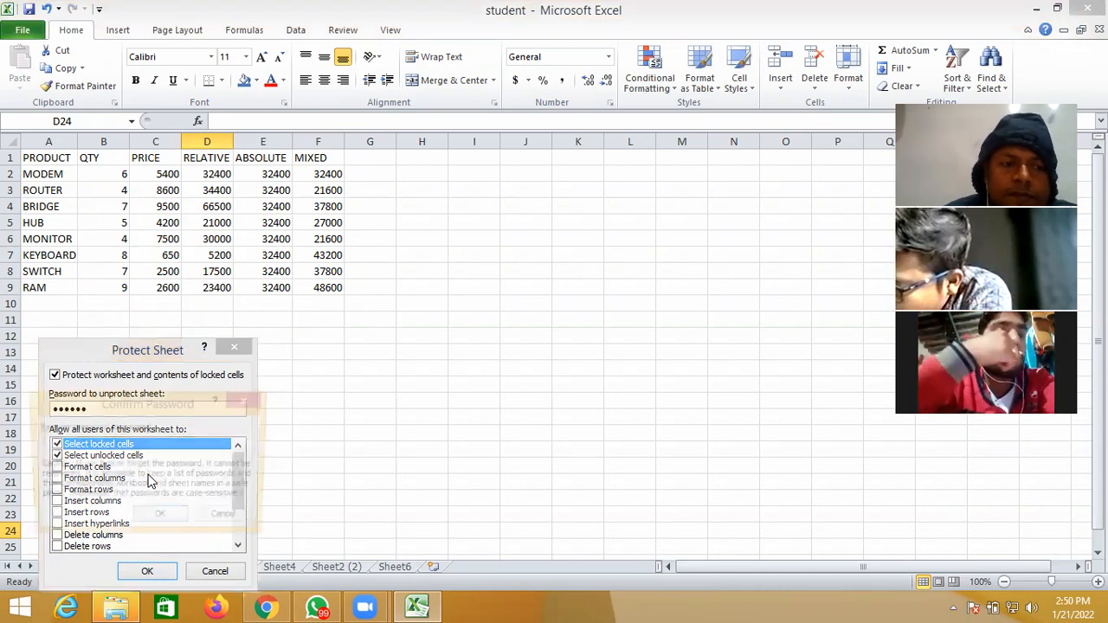
{"action": "key", "text": "Return"}
{"action": "type", "text": "•••••"}
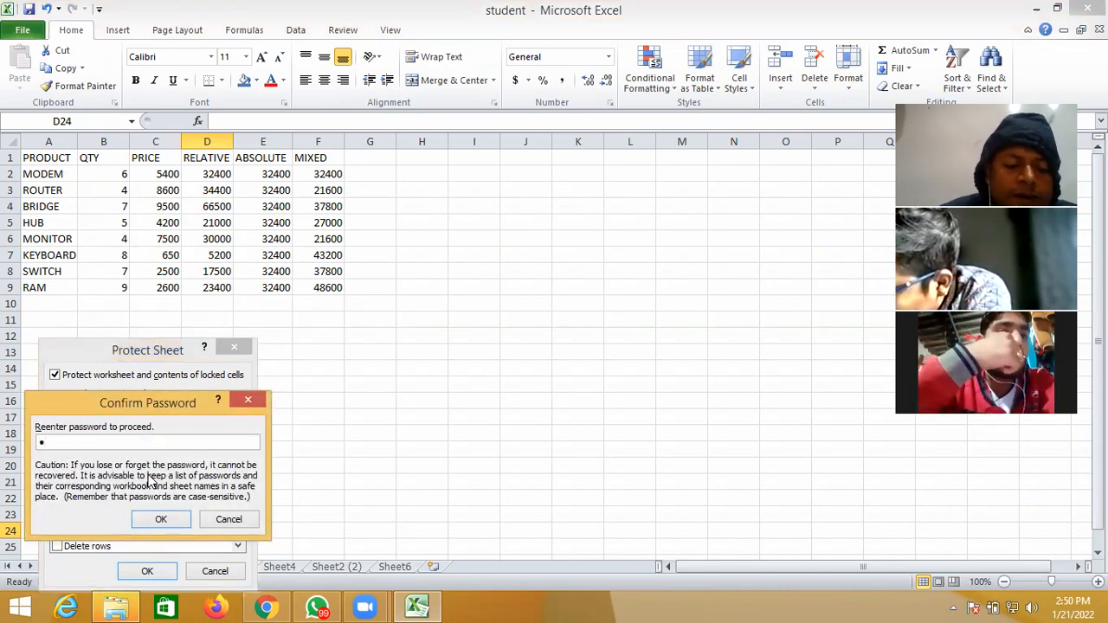
{"action": "type", "text": "•"}
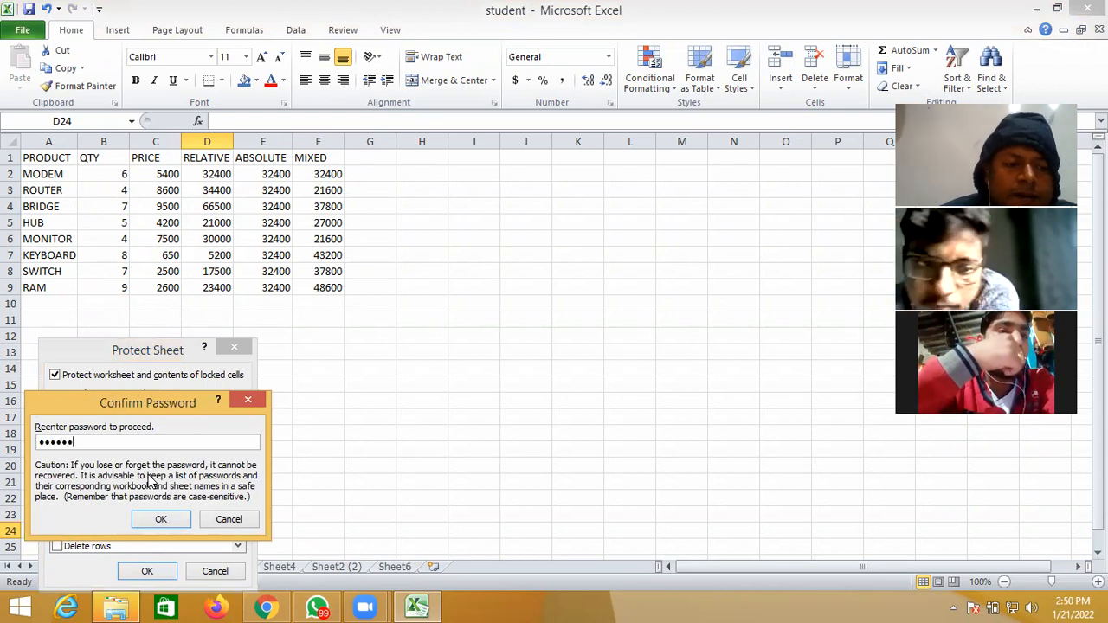
{"action": "left_click", "coordinate": [160, 521]}
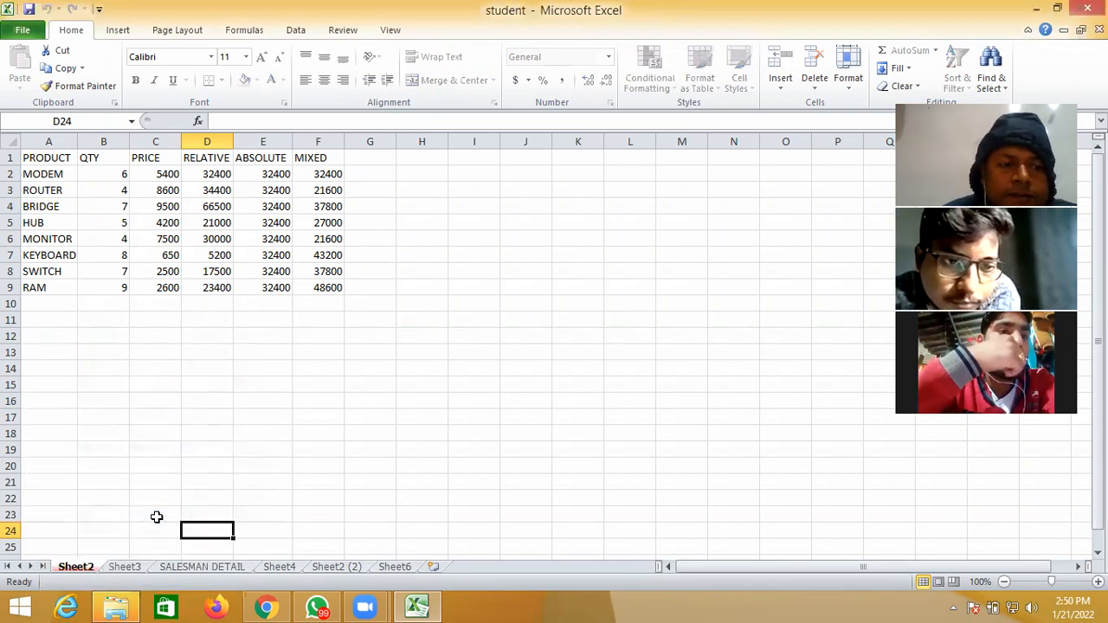
Set the tab color of the SALESMAN DETAIL worksheet to the dark blue theme color and go back to Sheet2.
{"action": "left_click", "coordinate": [189, 568]}
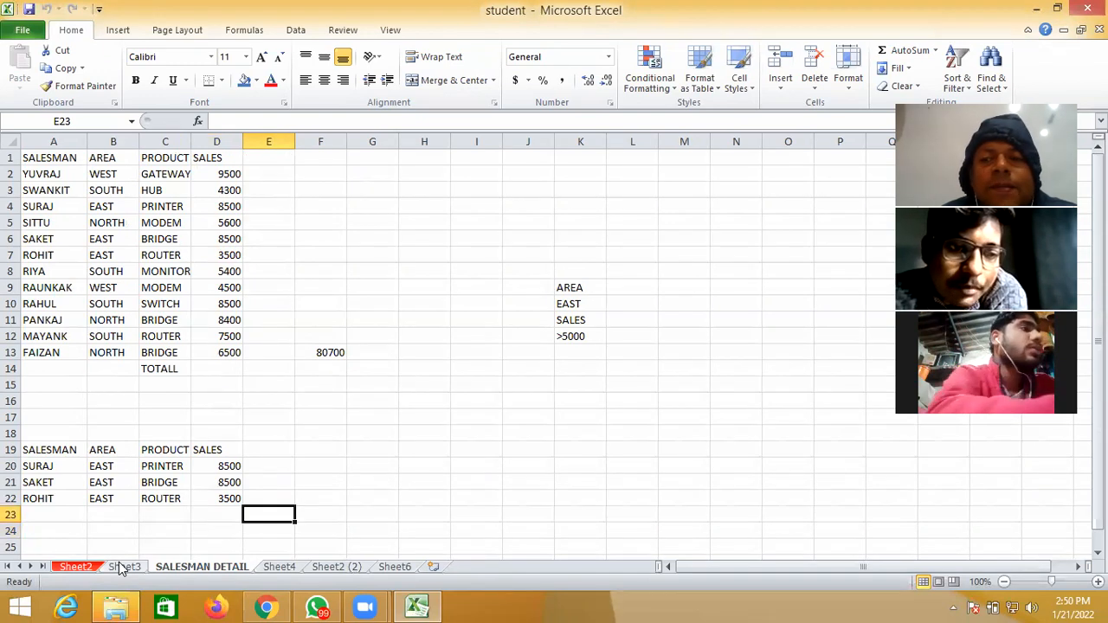
{"action": "right_click", "coordinate": [177, 574]}
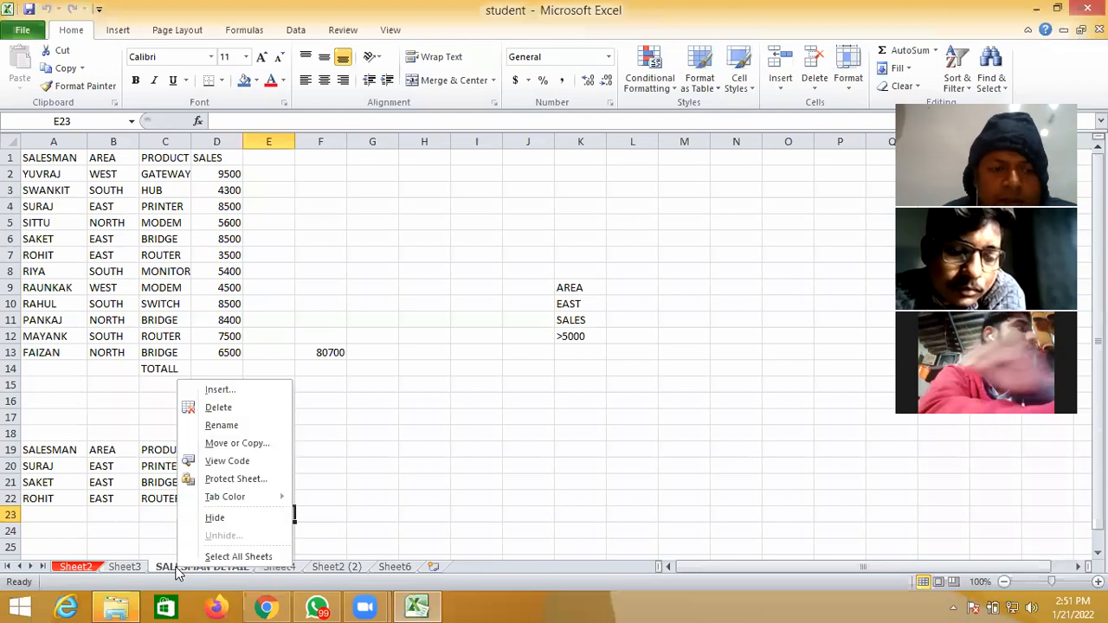
{"action": "mouse_move", "coordinate": [237, 506]}
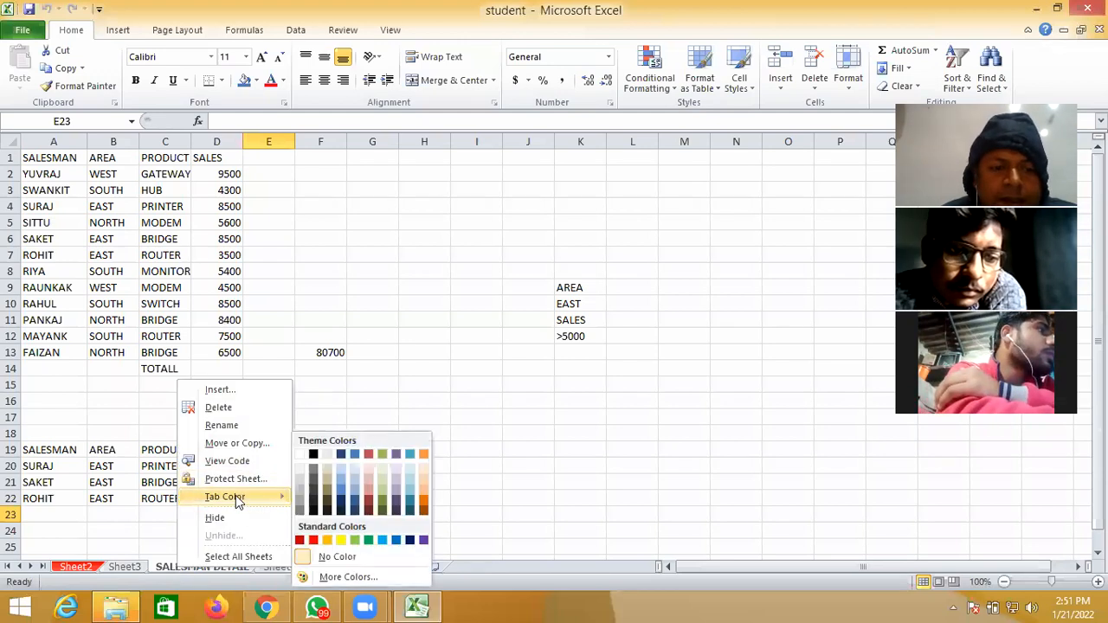
{"action": "left_click", "coordinate": [342, 455]}
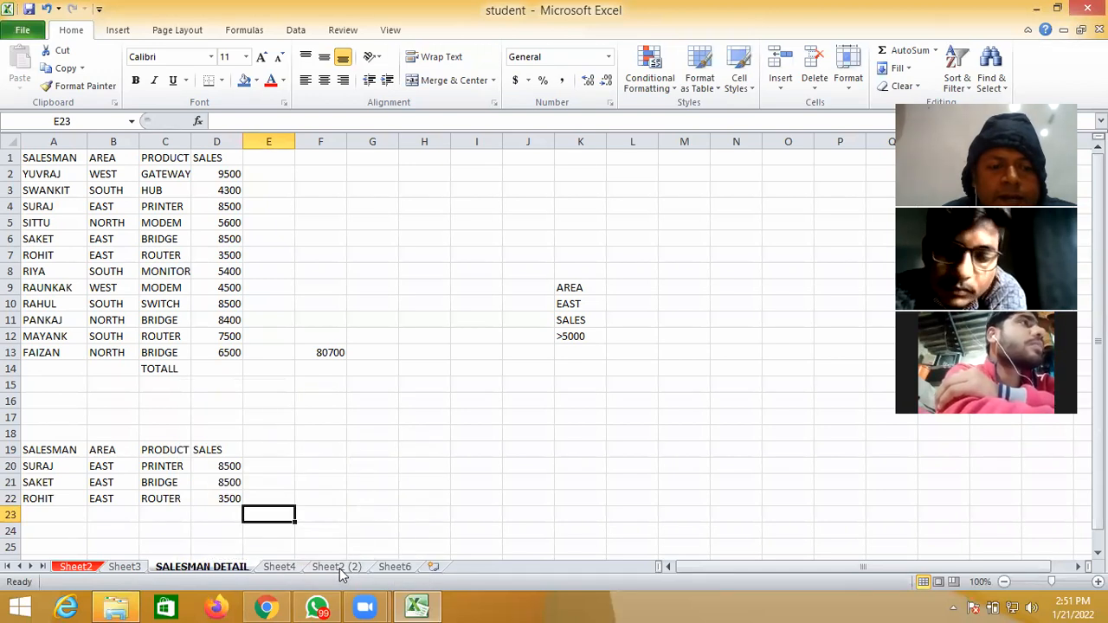
{"action": "left_click", "coordinate": [342, 571]}
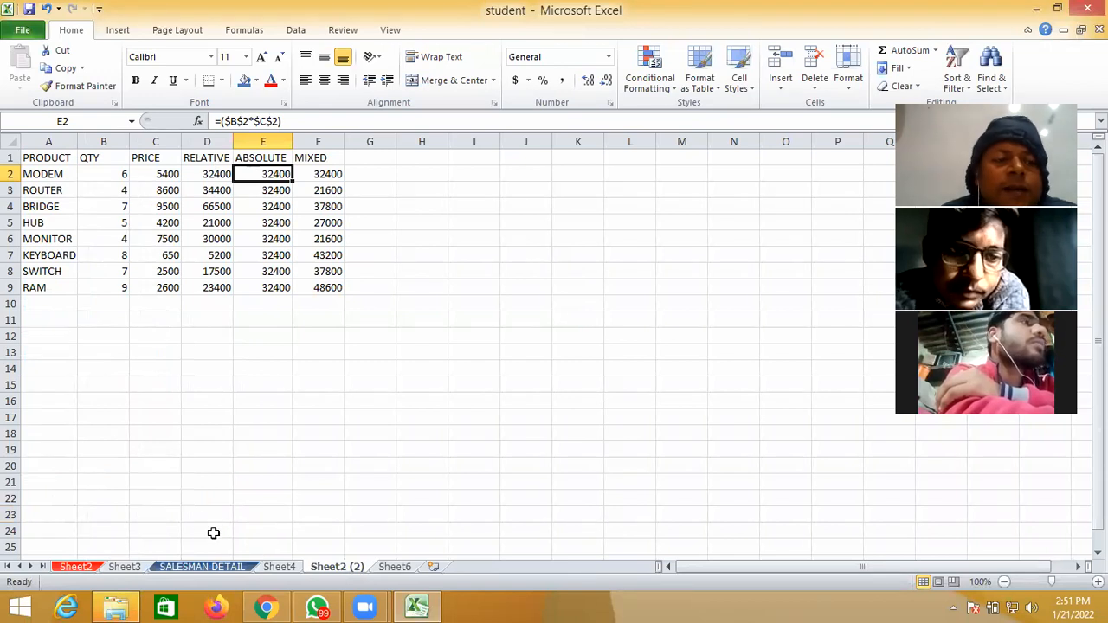
{"action": "left_click", "coordinate": [86, 569]}
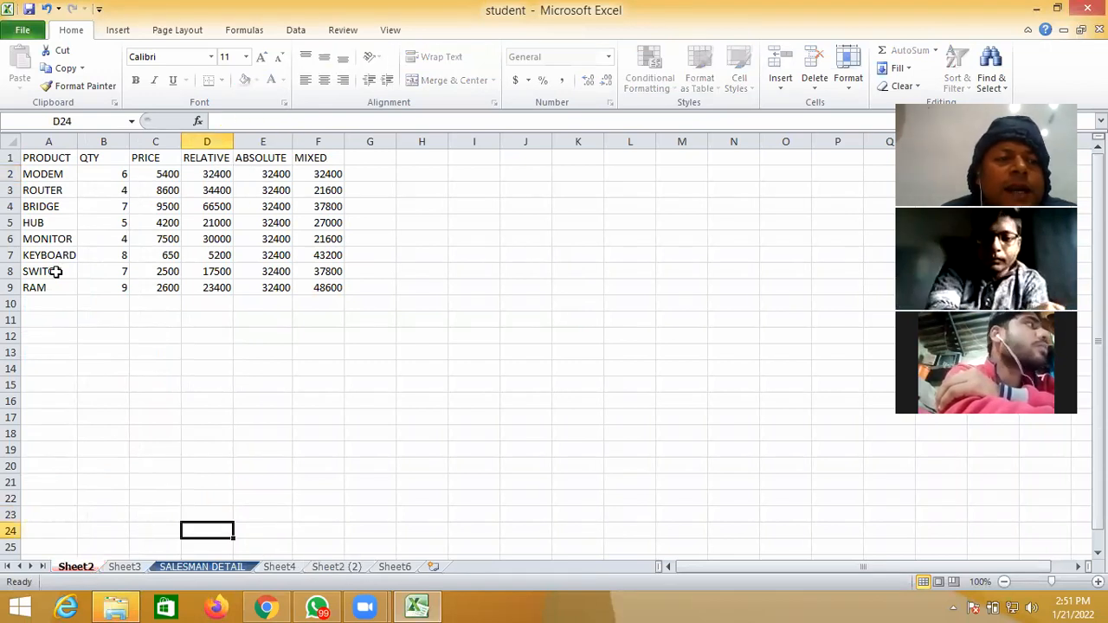
Try to edit the empty cell A10 below RAM on the protected Sheet2.
{"action": "left_click", "coordinate": [46, 306]}
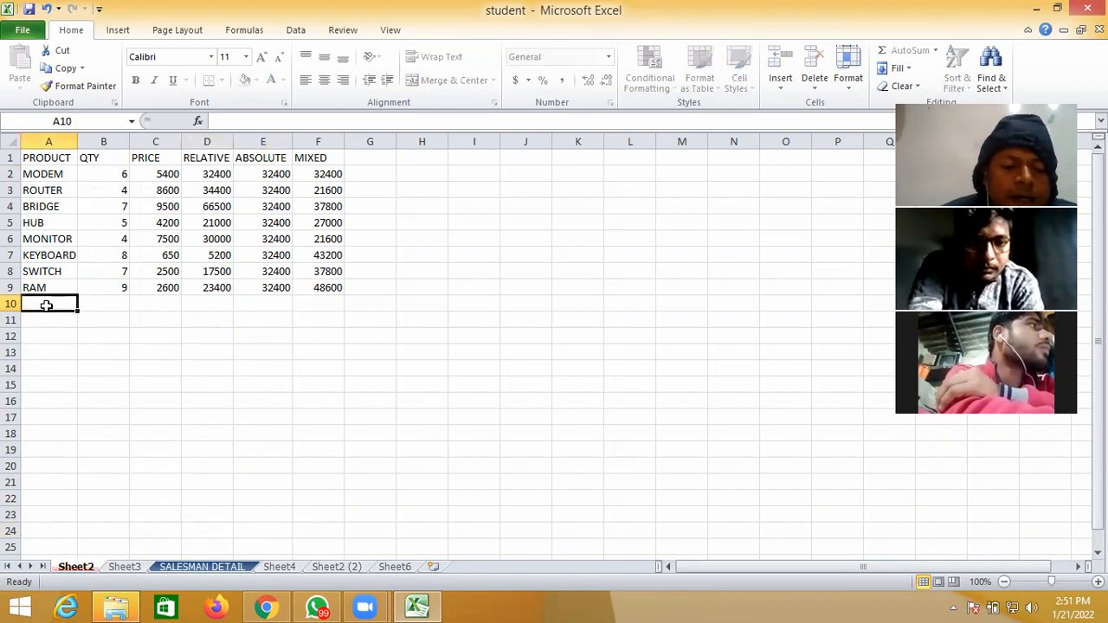
{"action": "double_click", "coordinate": [46, 306]}
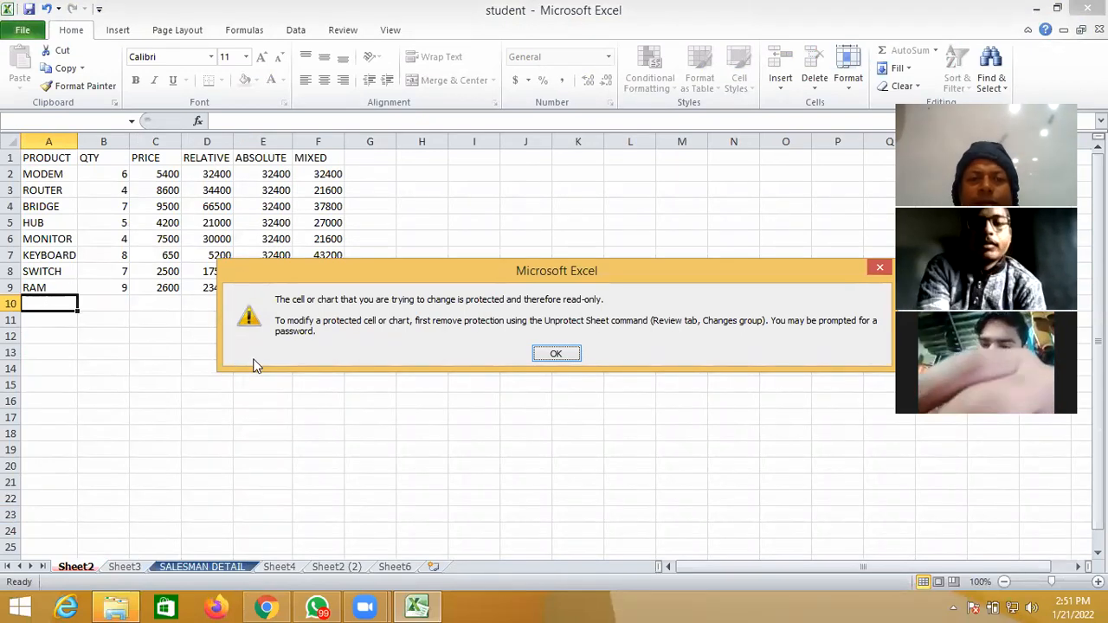
{"action": "left_click", "coordinate": [556, 355]}
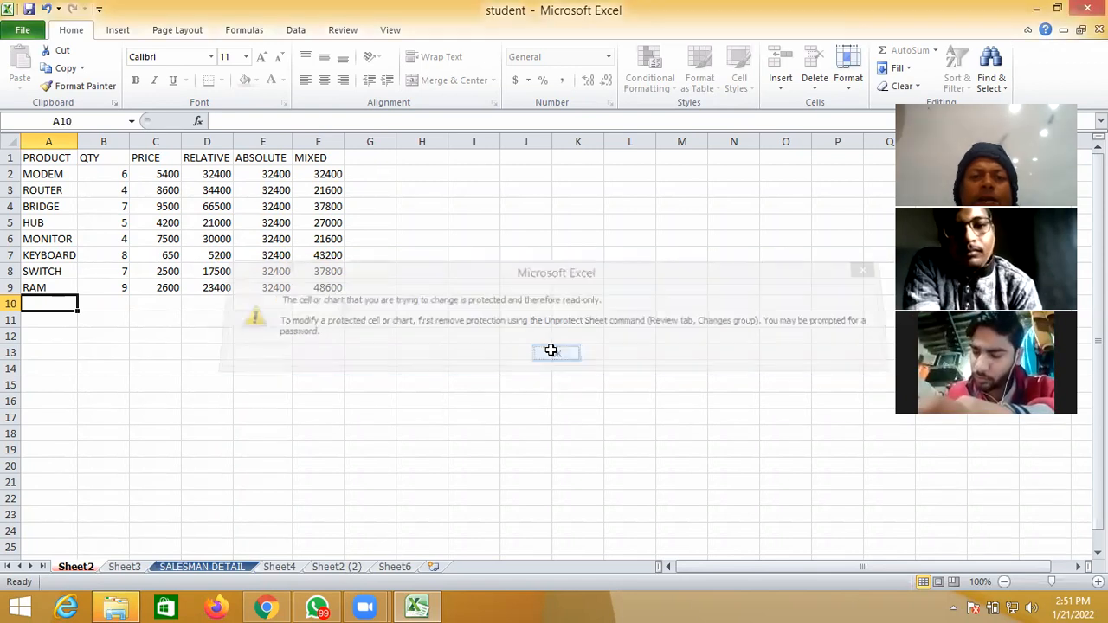
Unprotect Sheet2 by entering the sheet protection password.
{"action": "right_click", "coordinate": [81, 567]}
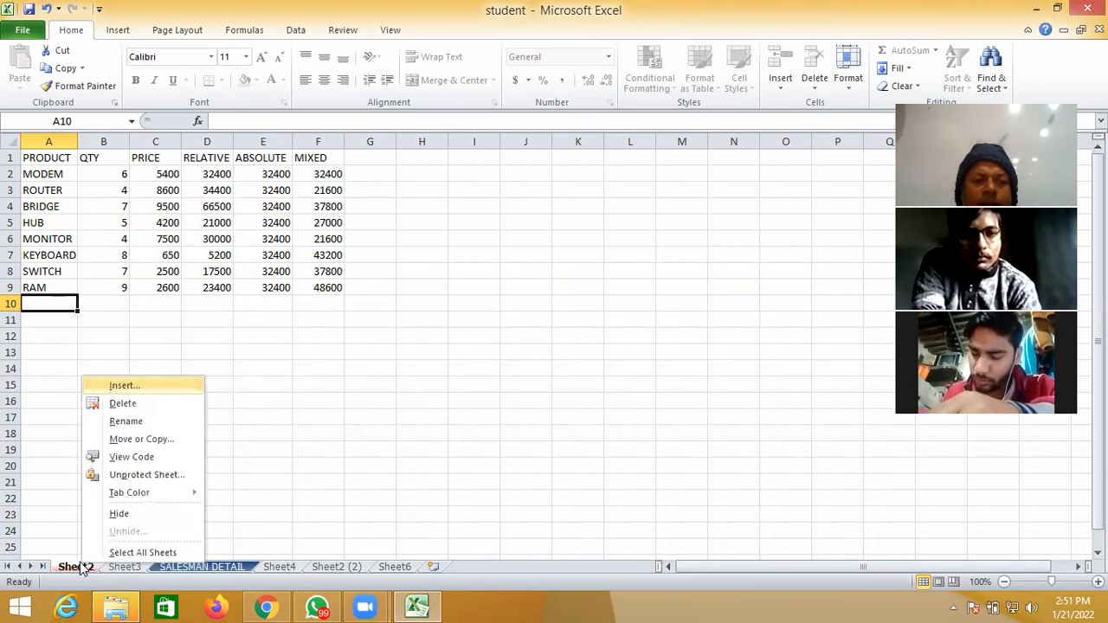
{"action": "left_click", "coordinate": [145, 476]}
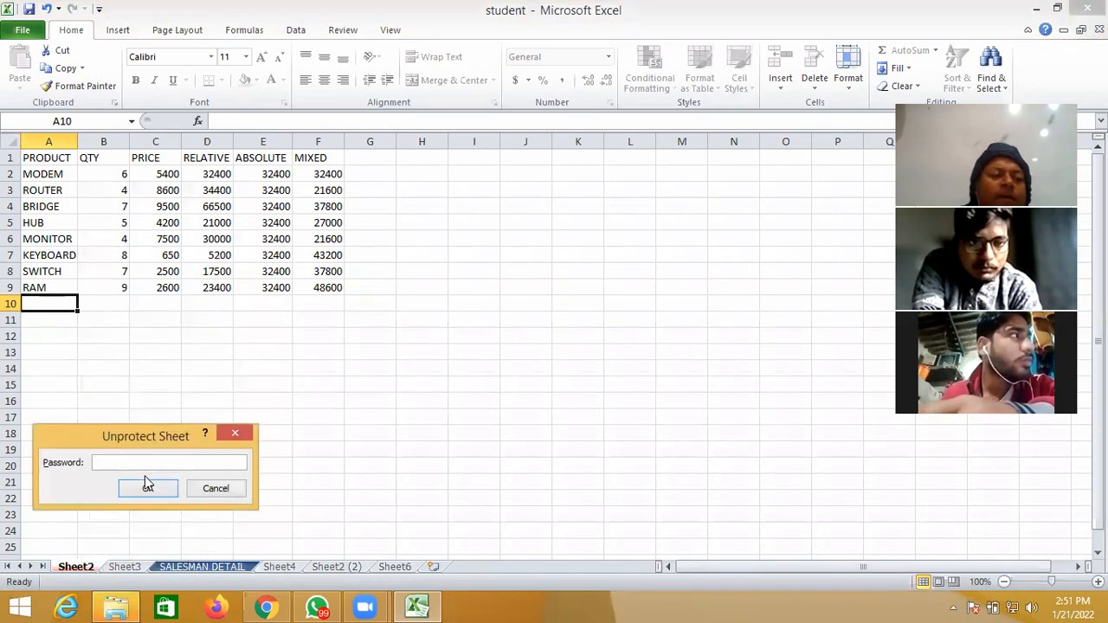
{"action": "type", "text": "•••••"}
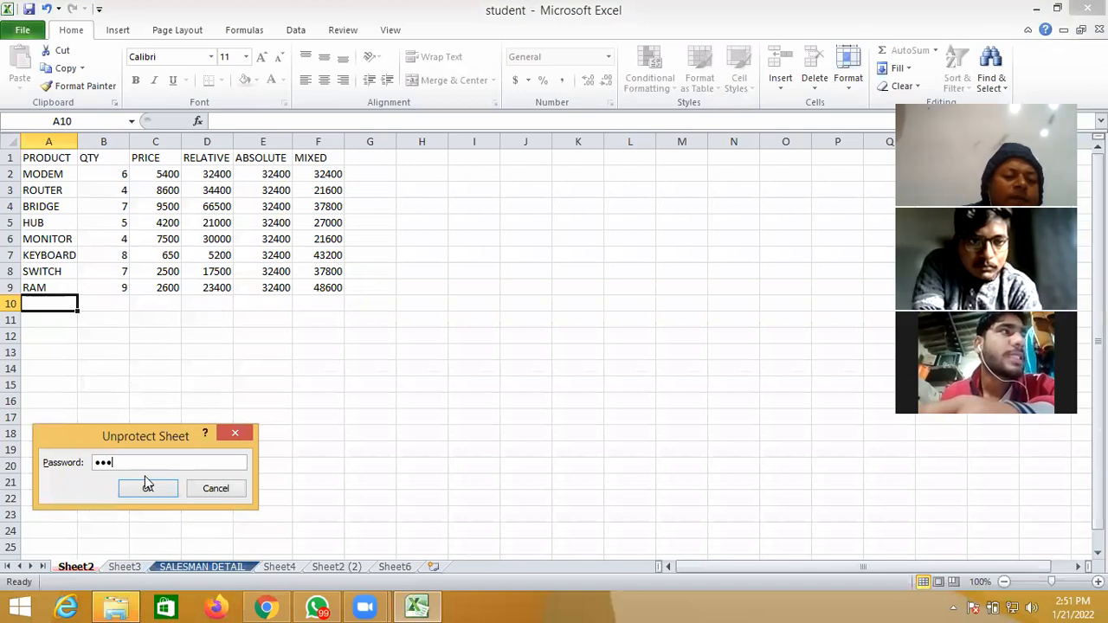
{"action": "type", "text": "•"}
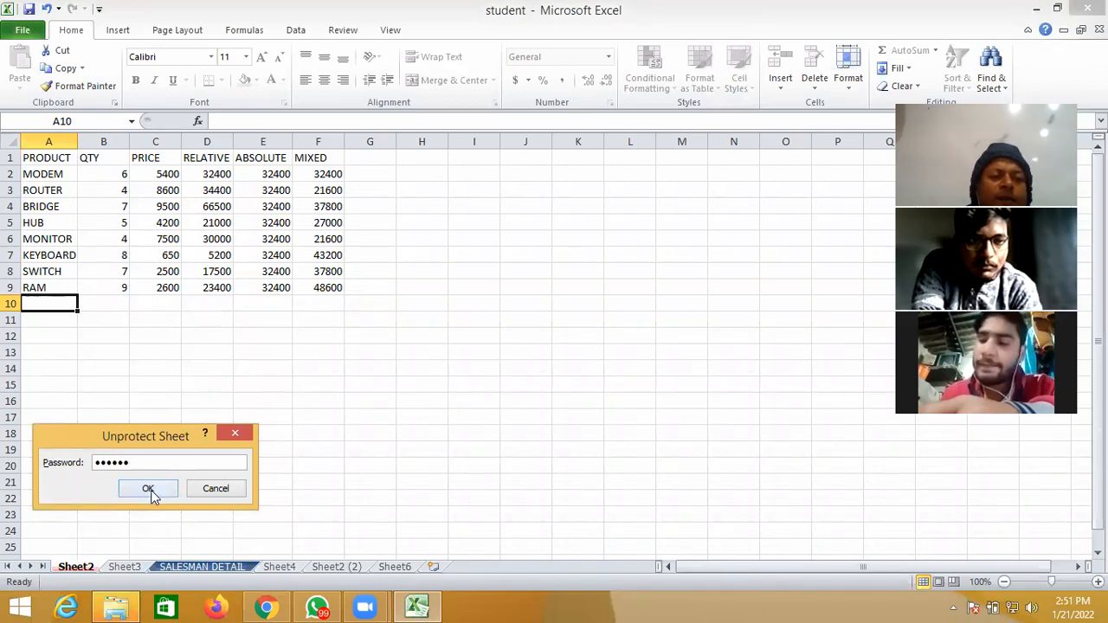
{"action": "left_click", "coordinate": [148, 489]}
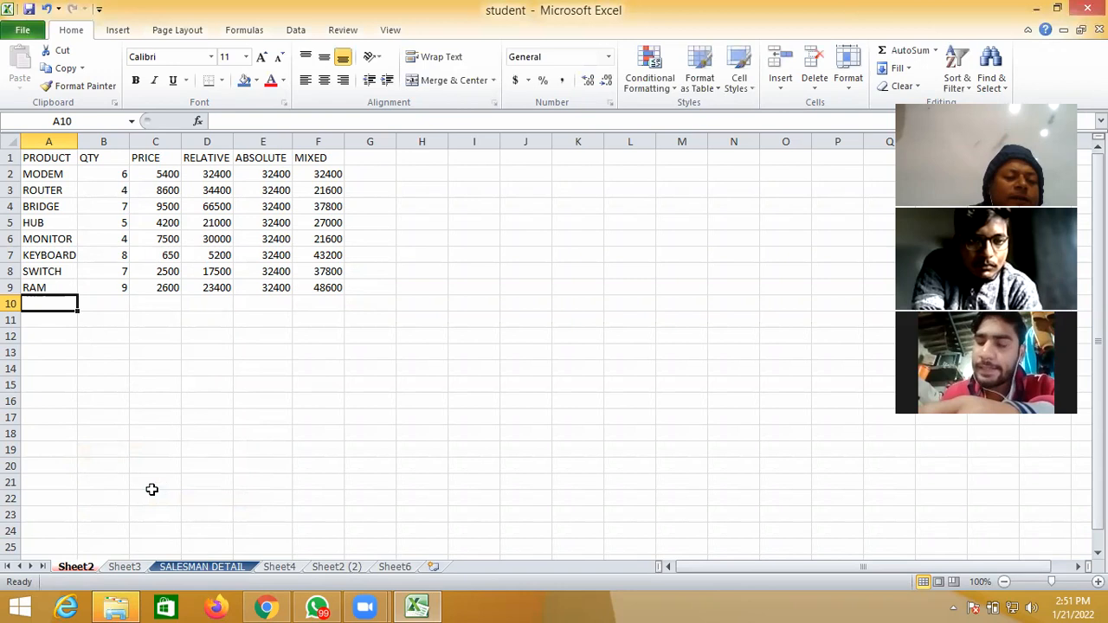
Add a product entry in row 10 with product HUB, quantity 4 and price 3200, and select its ABSOLUTE cell.
{"action": "type", "text": "HUN"}
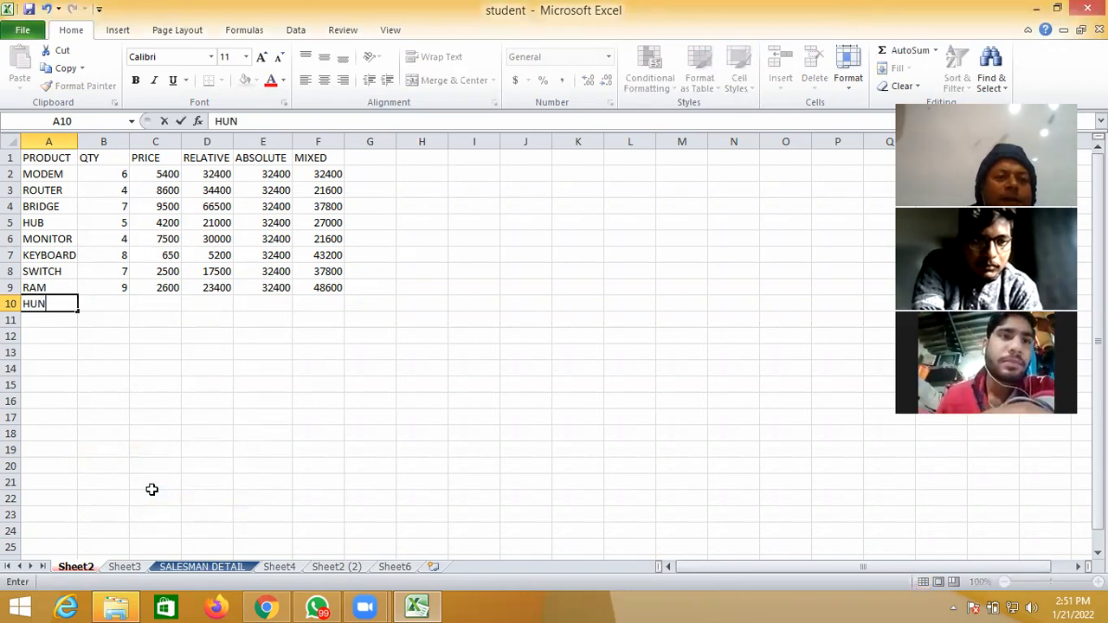
{"action": "key", "text": "BackSpace"}
{"action": "type", "text": "B"}
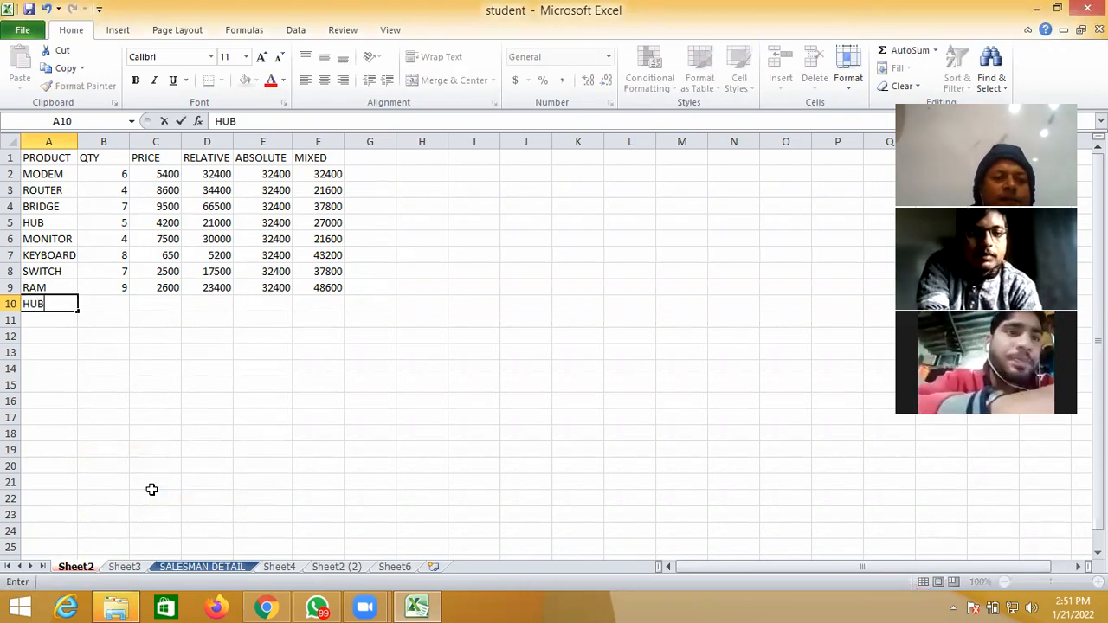
{"action": "key", "text": "Tab"}
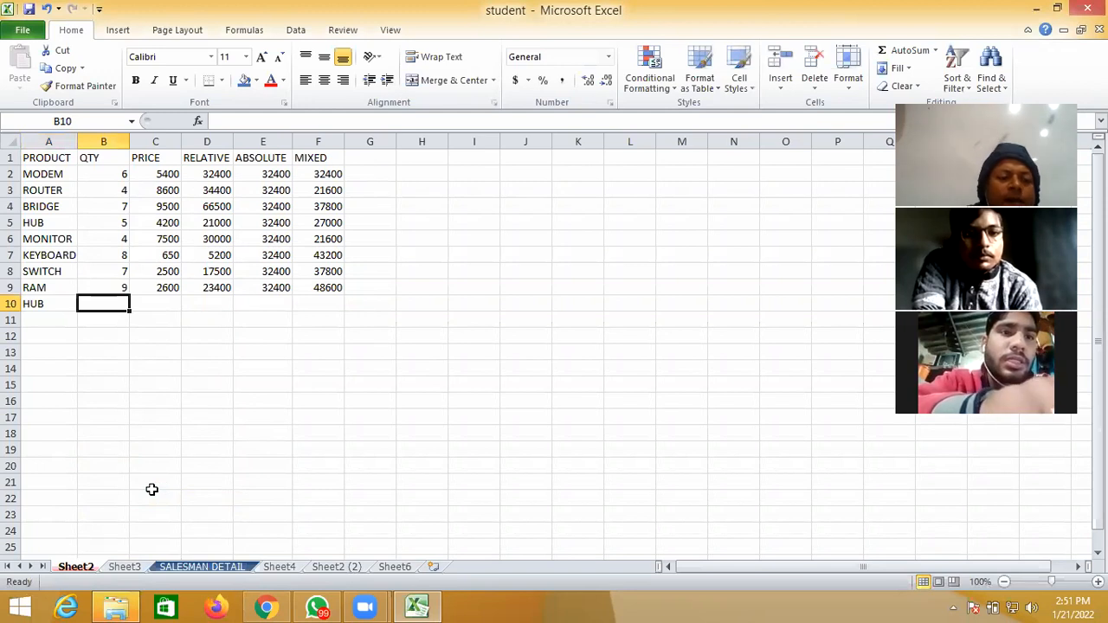
{"action": "type", "text": "4"}
{"action": "key", "text": "Tab"}
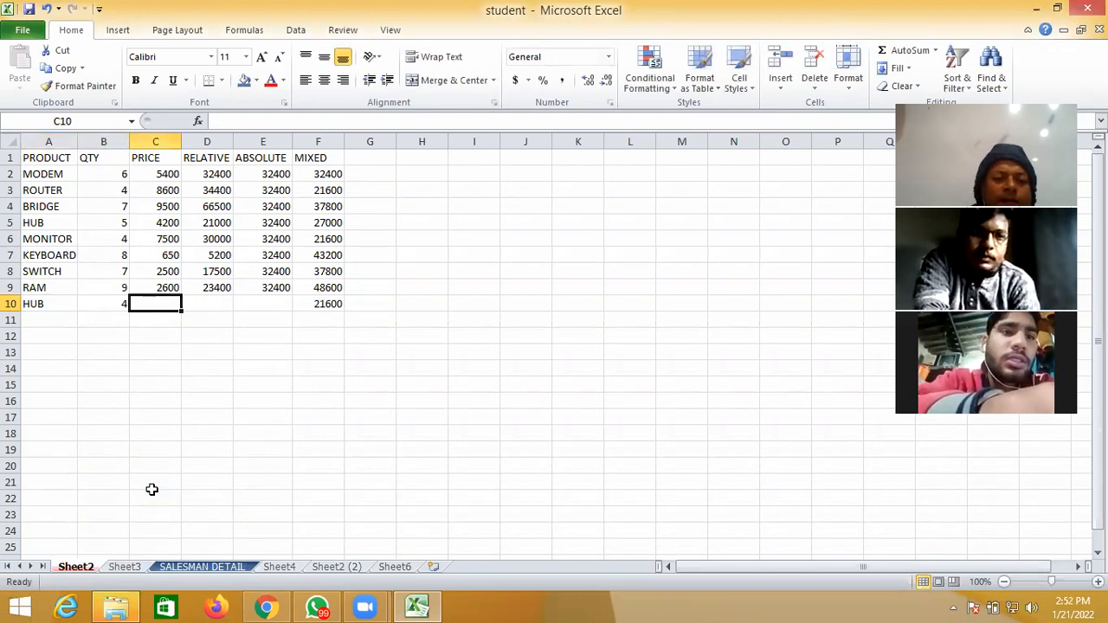
{"action": "type", "text": "3200"}
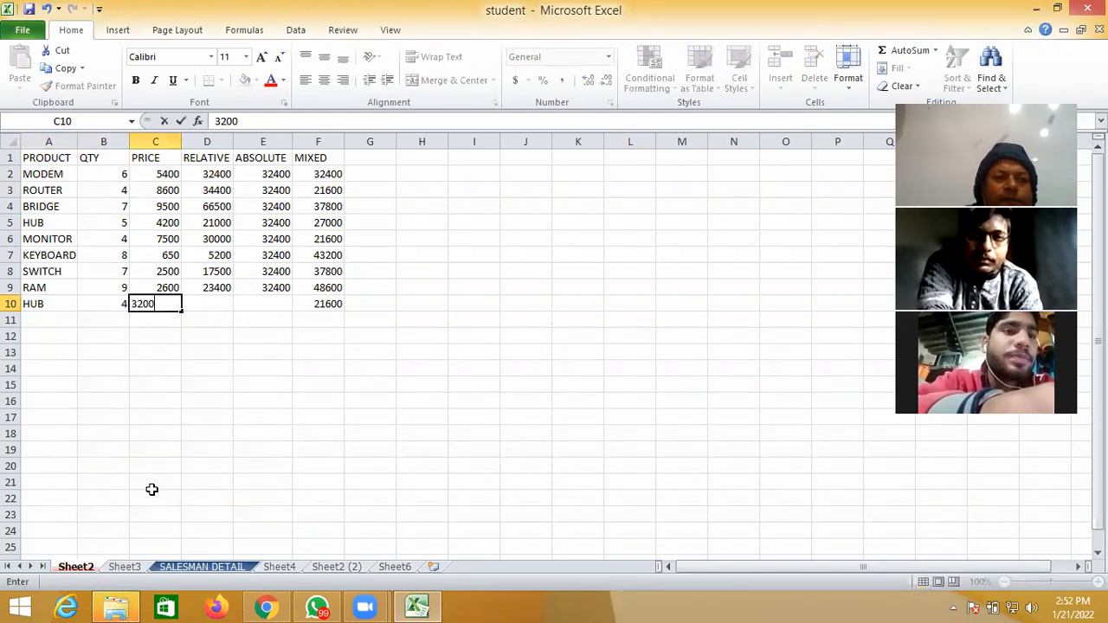
{"action": "key", "text": "Tab"}
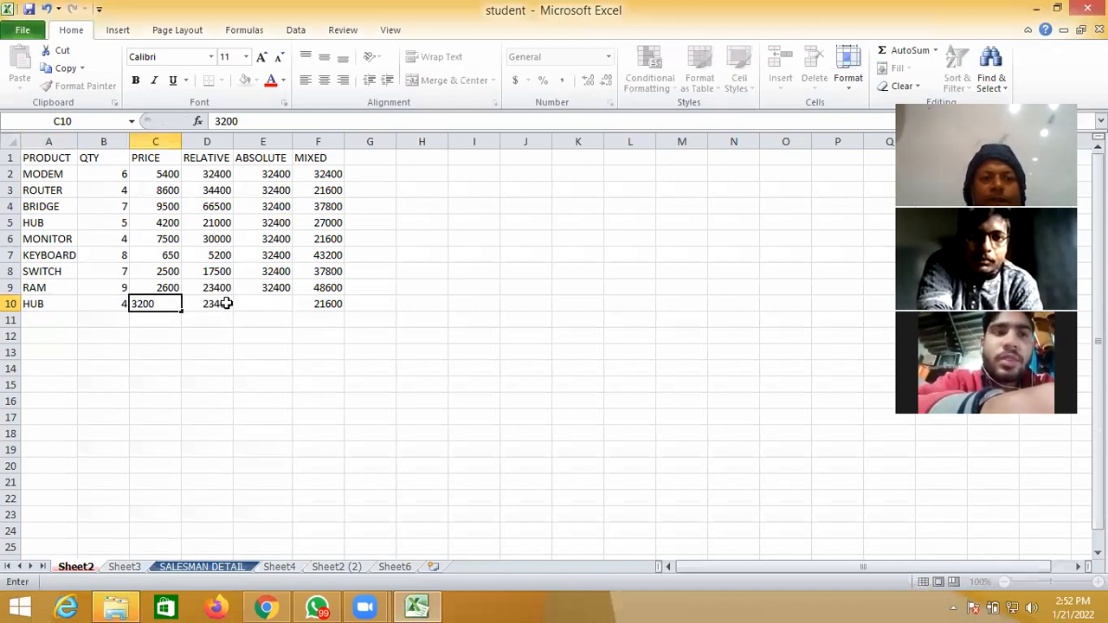
{"action": "left_click", "coordinate": [270, 304]}
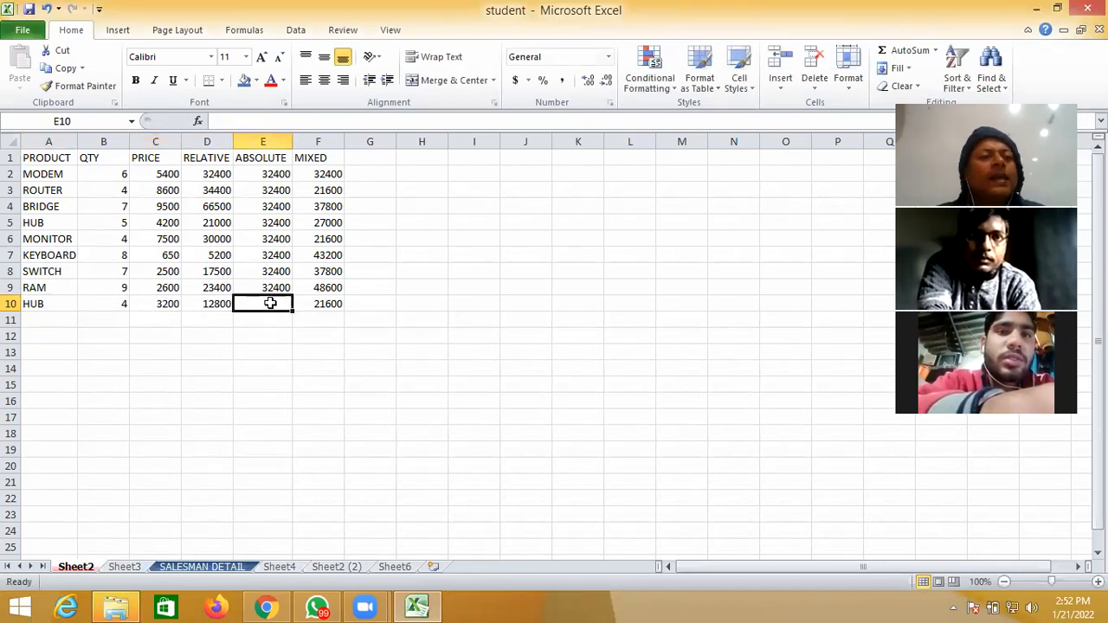